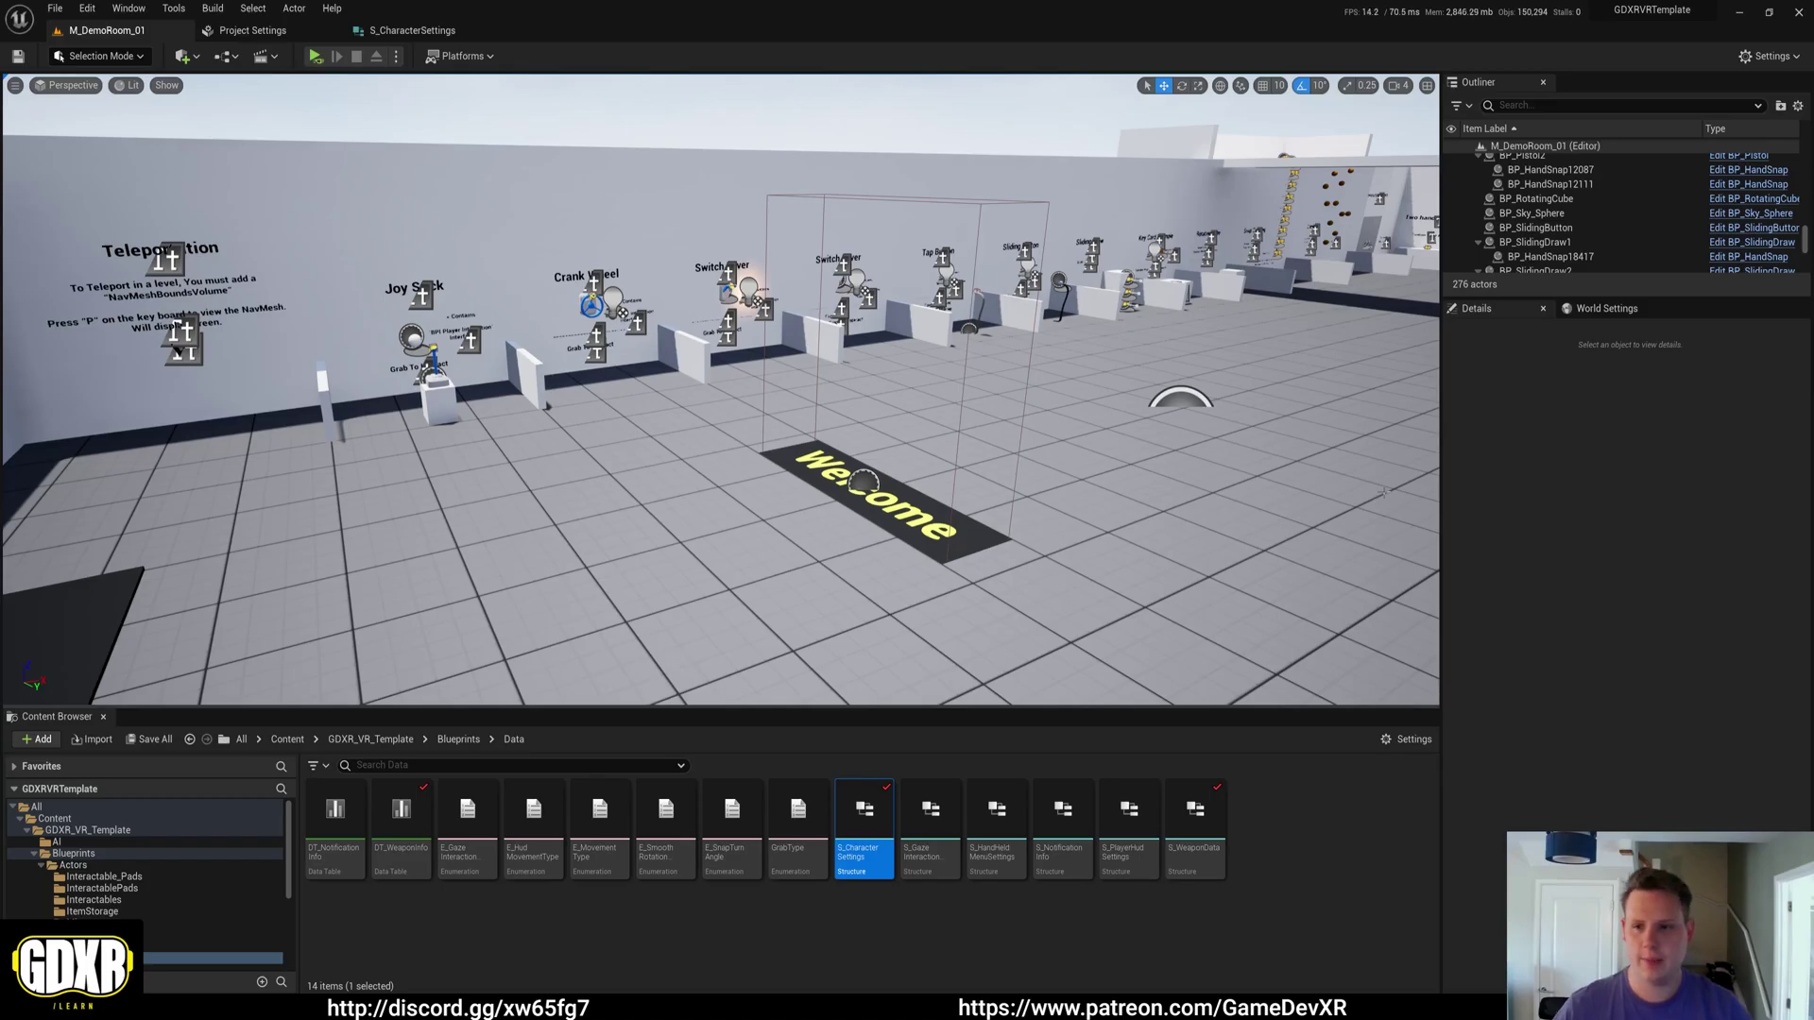
{"action": "left_click_drag", "start_coordinate": [1506, 441], "coordinate": [1554, 422]}
{"action": "right_click_drag", "start_coordinate": [1229, 425], "coordinate": [1115, 510]}
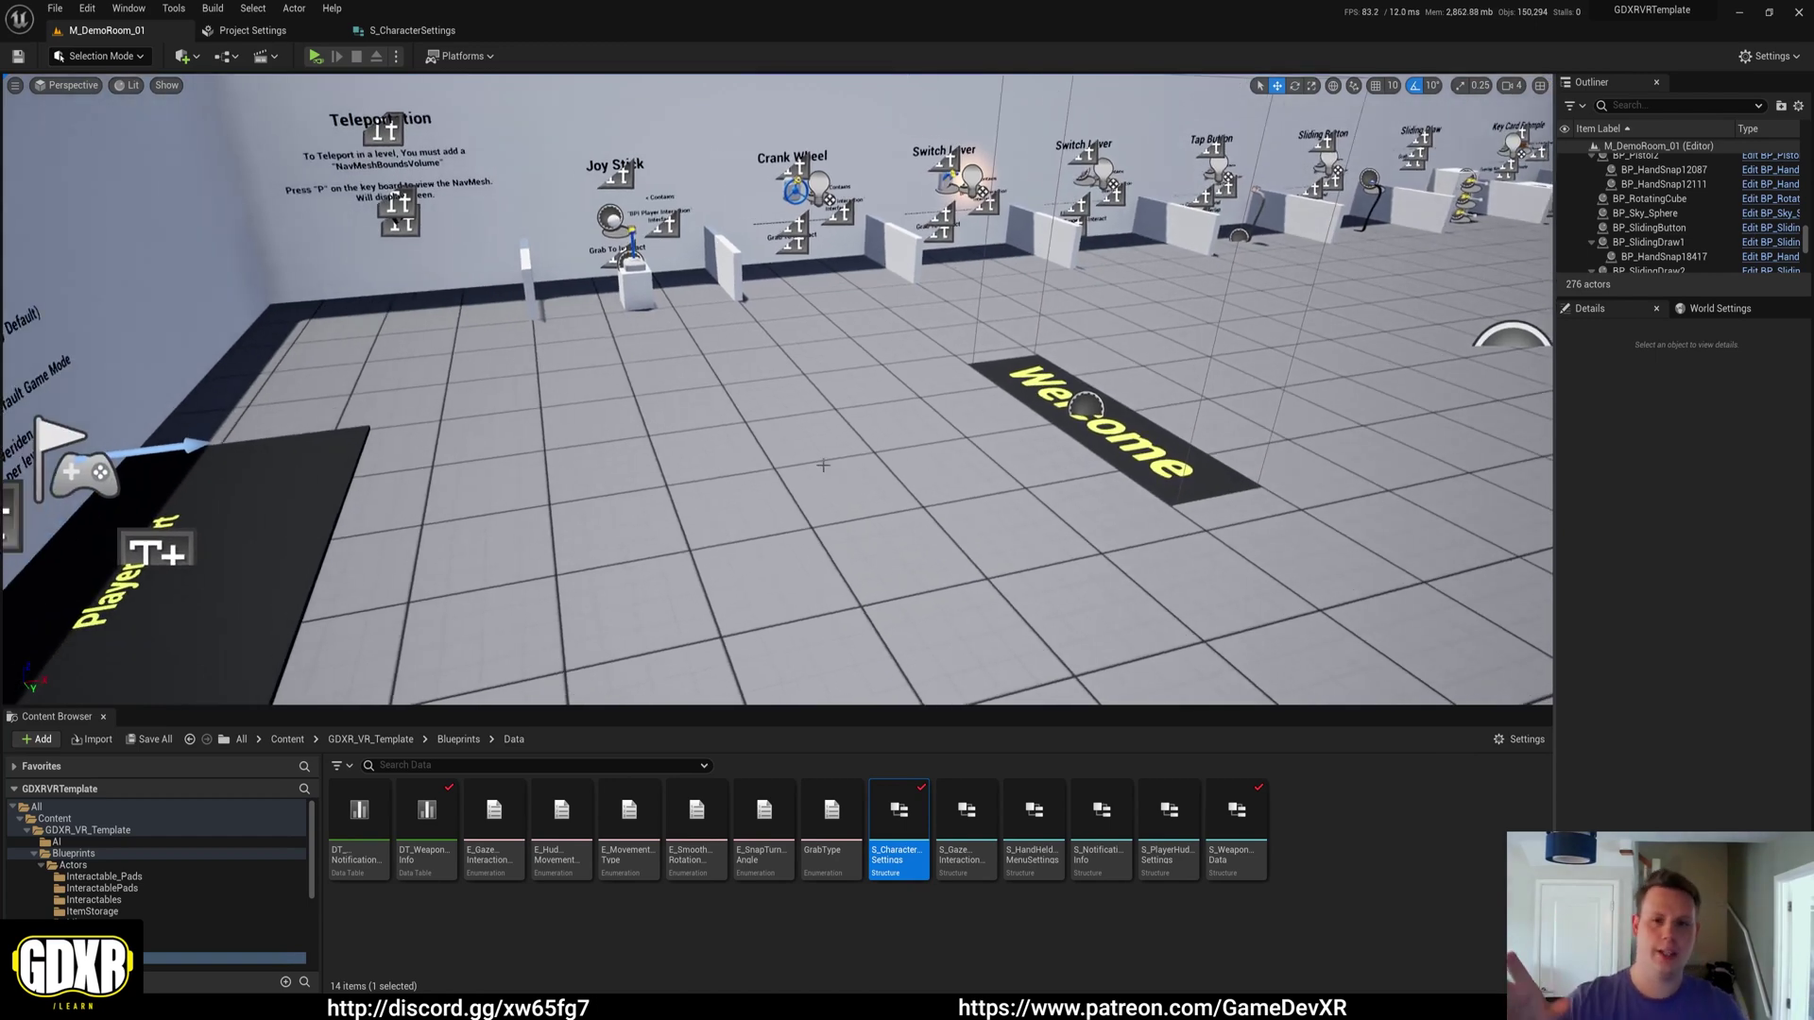
{"action": "right_click_drag", "start_coordinate": [716, 343], "coordinate": [817, 289]}
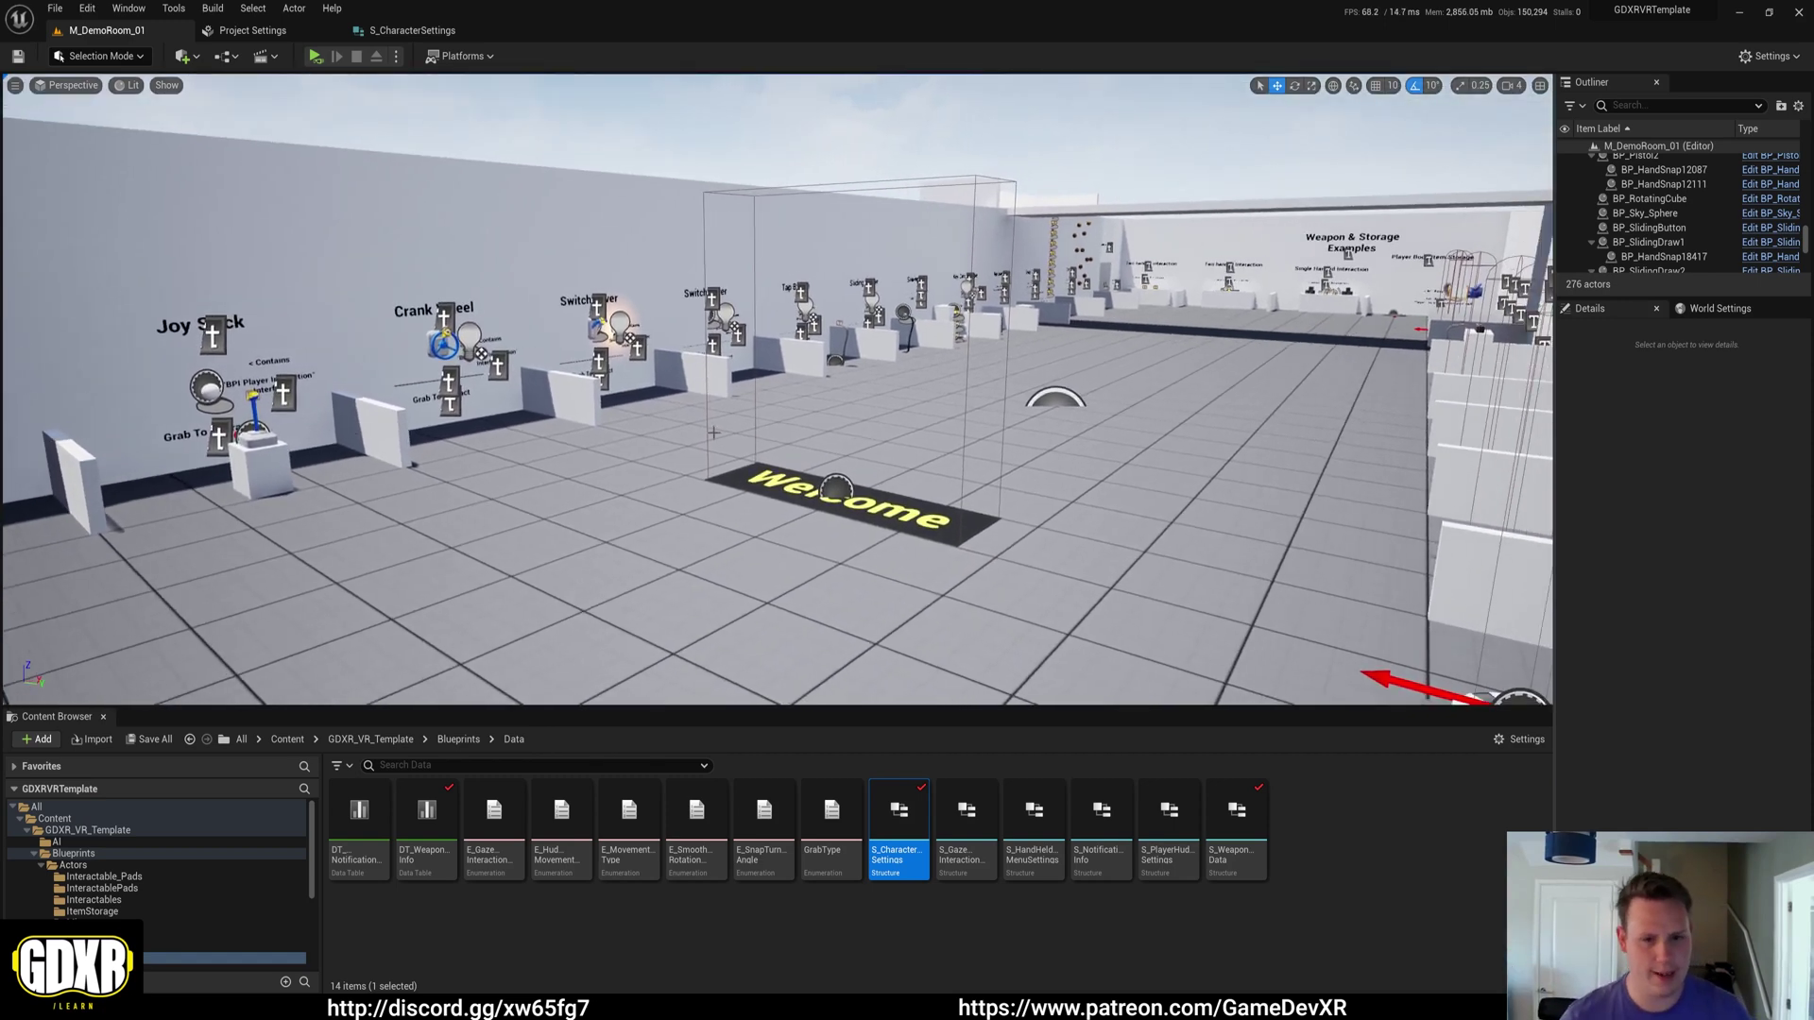
{"action": "right_click_drag", "start_coordinate": [855, 331], "coordinate": [746, 332]}
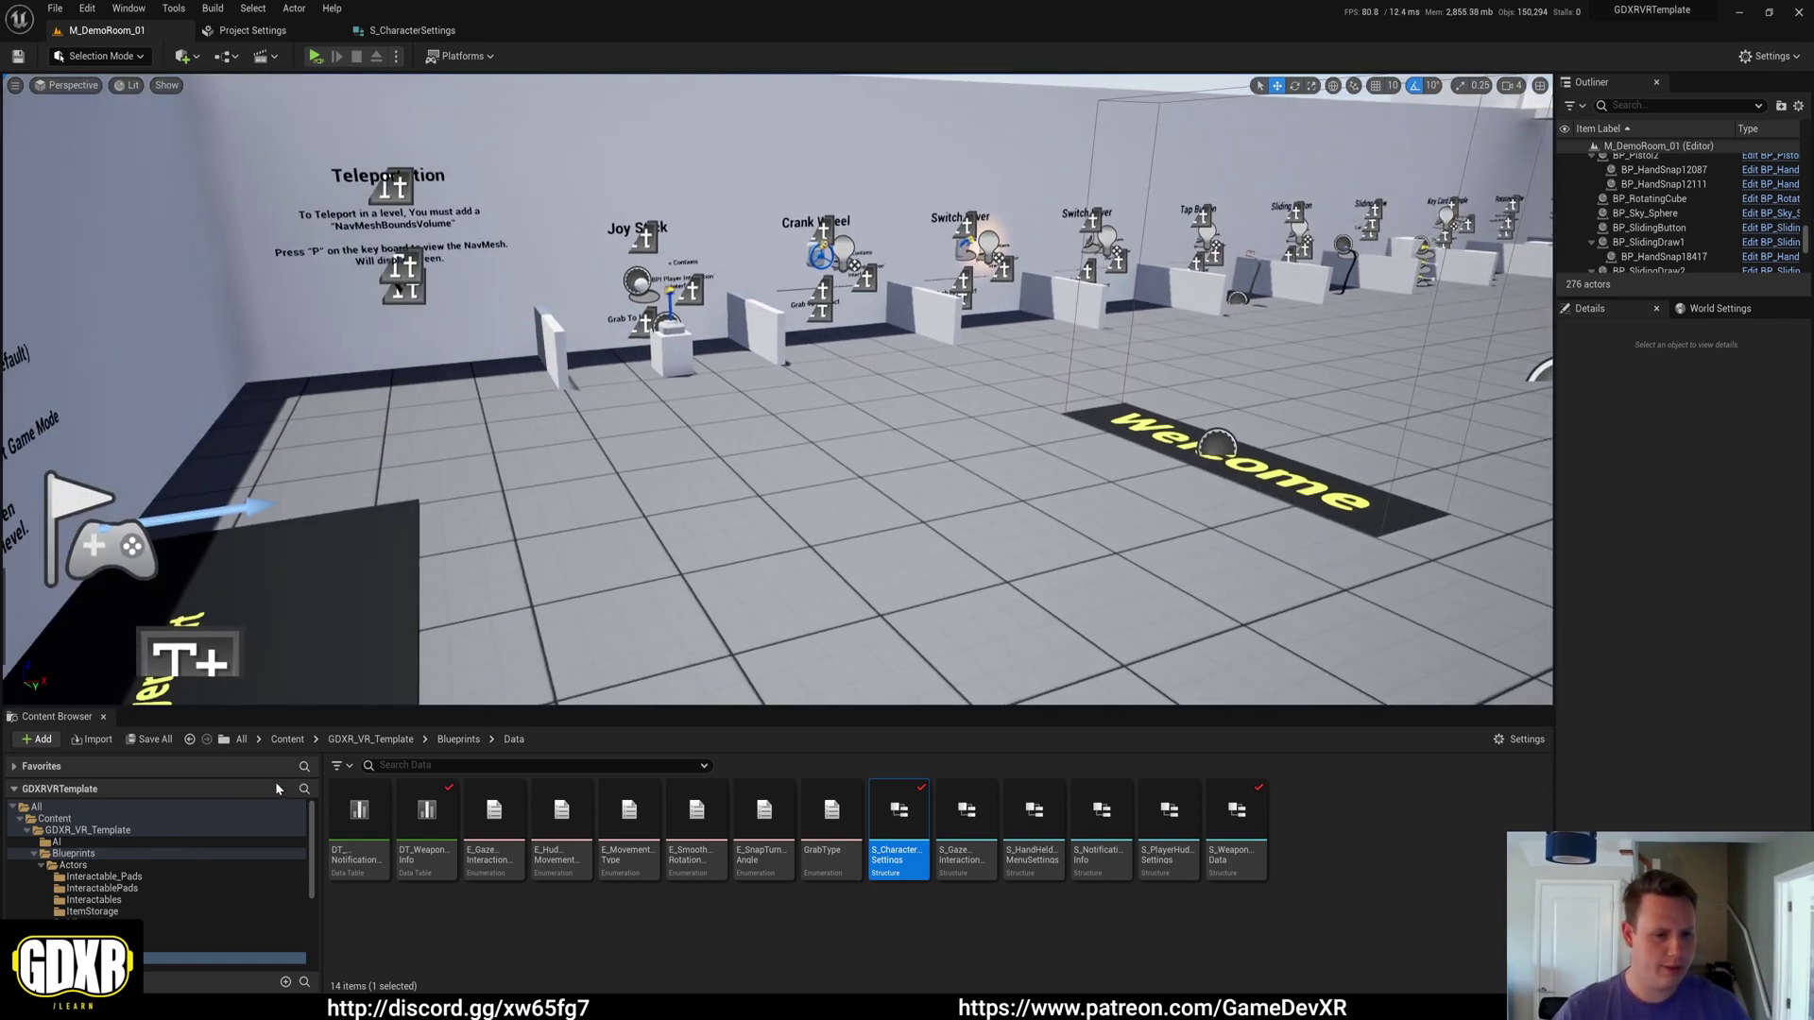
Browse to the Interactables folder under Blueprints > Actors and open the BP_Slider blueprint.
{"action": "left_click_drag", "start_coordinate": [302, 708], "coordinate": [189, 525]}
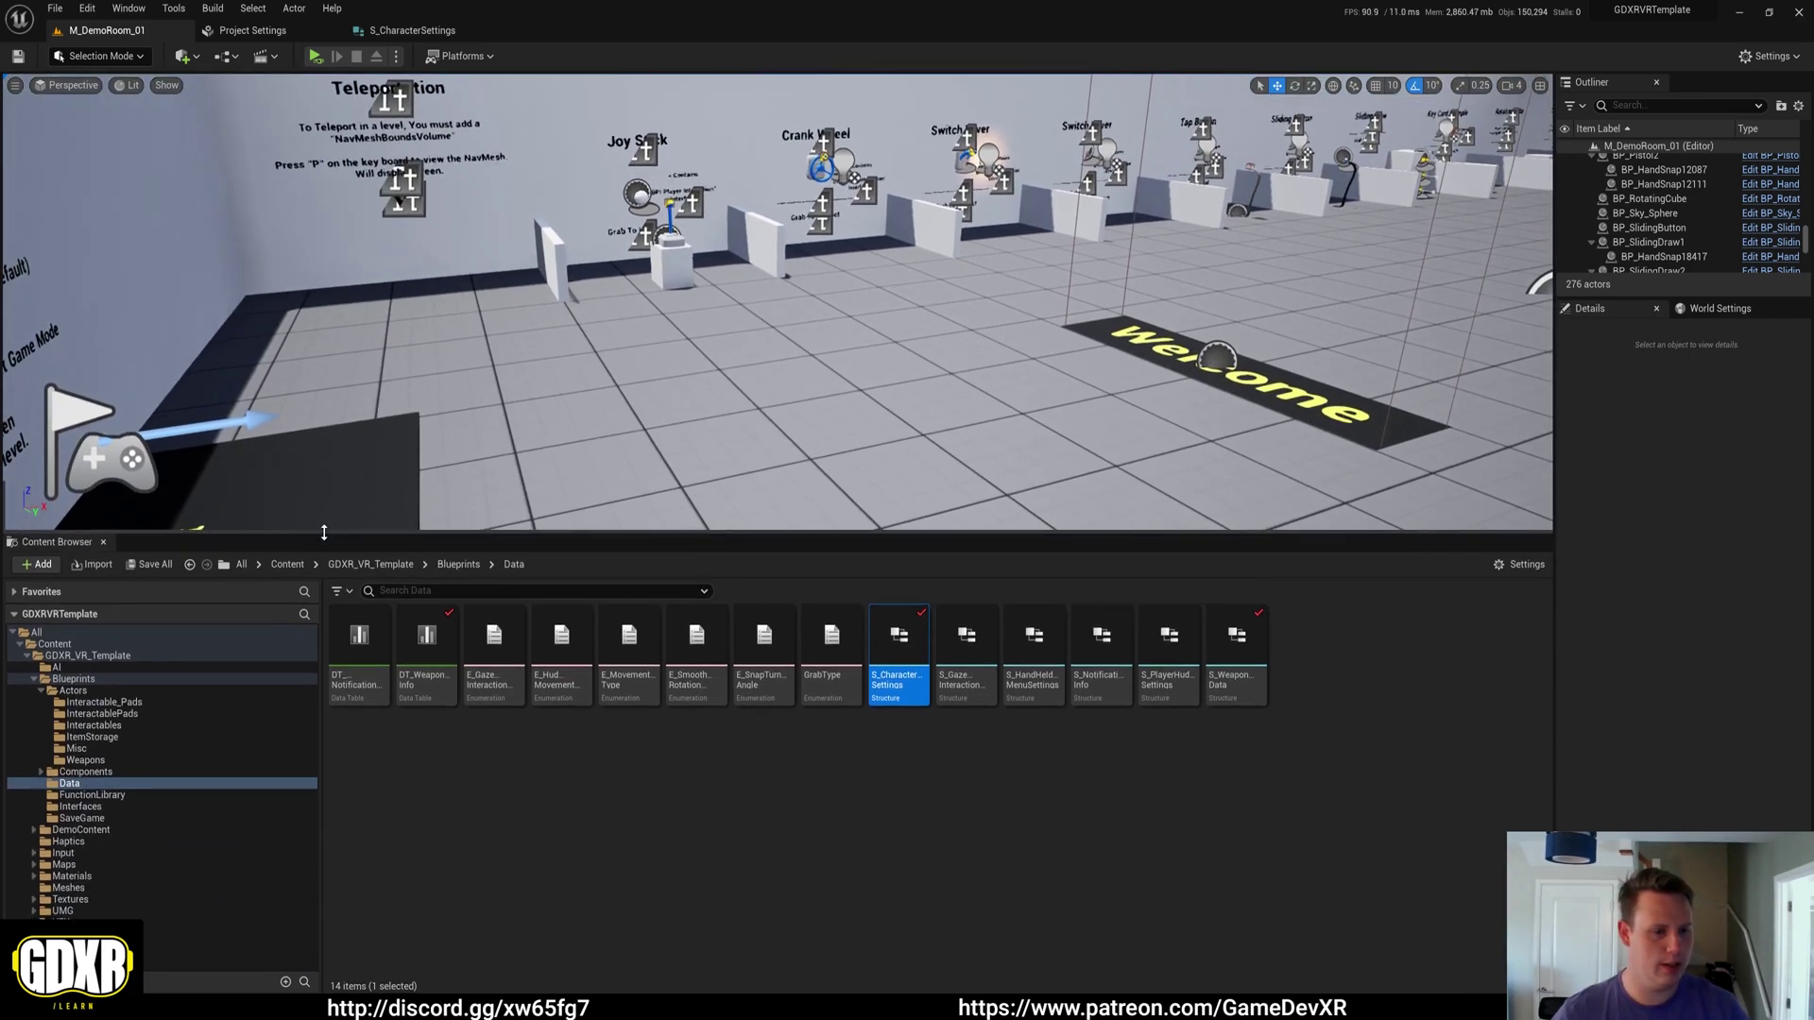
{"action": "left_click", "coordinate": [226, 671]}
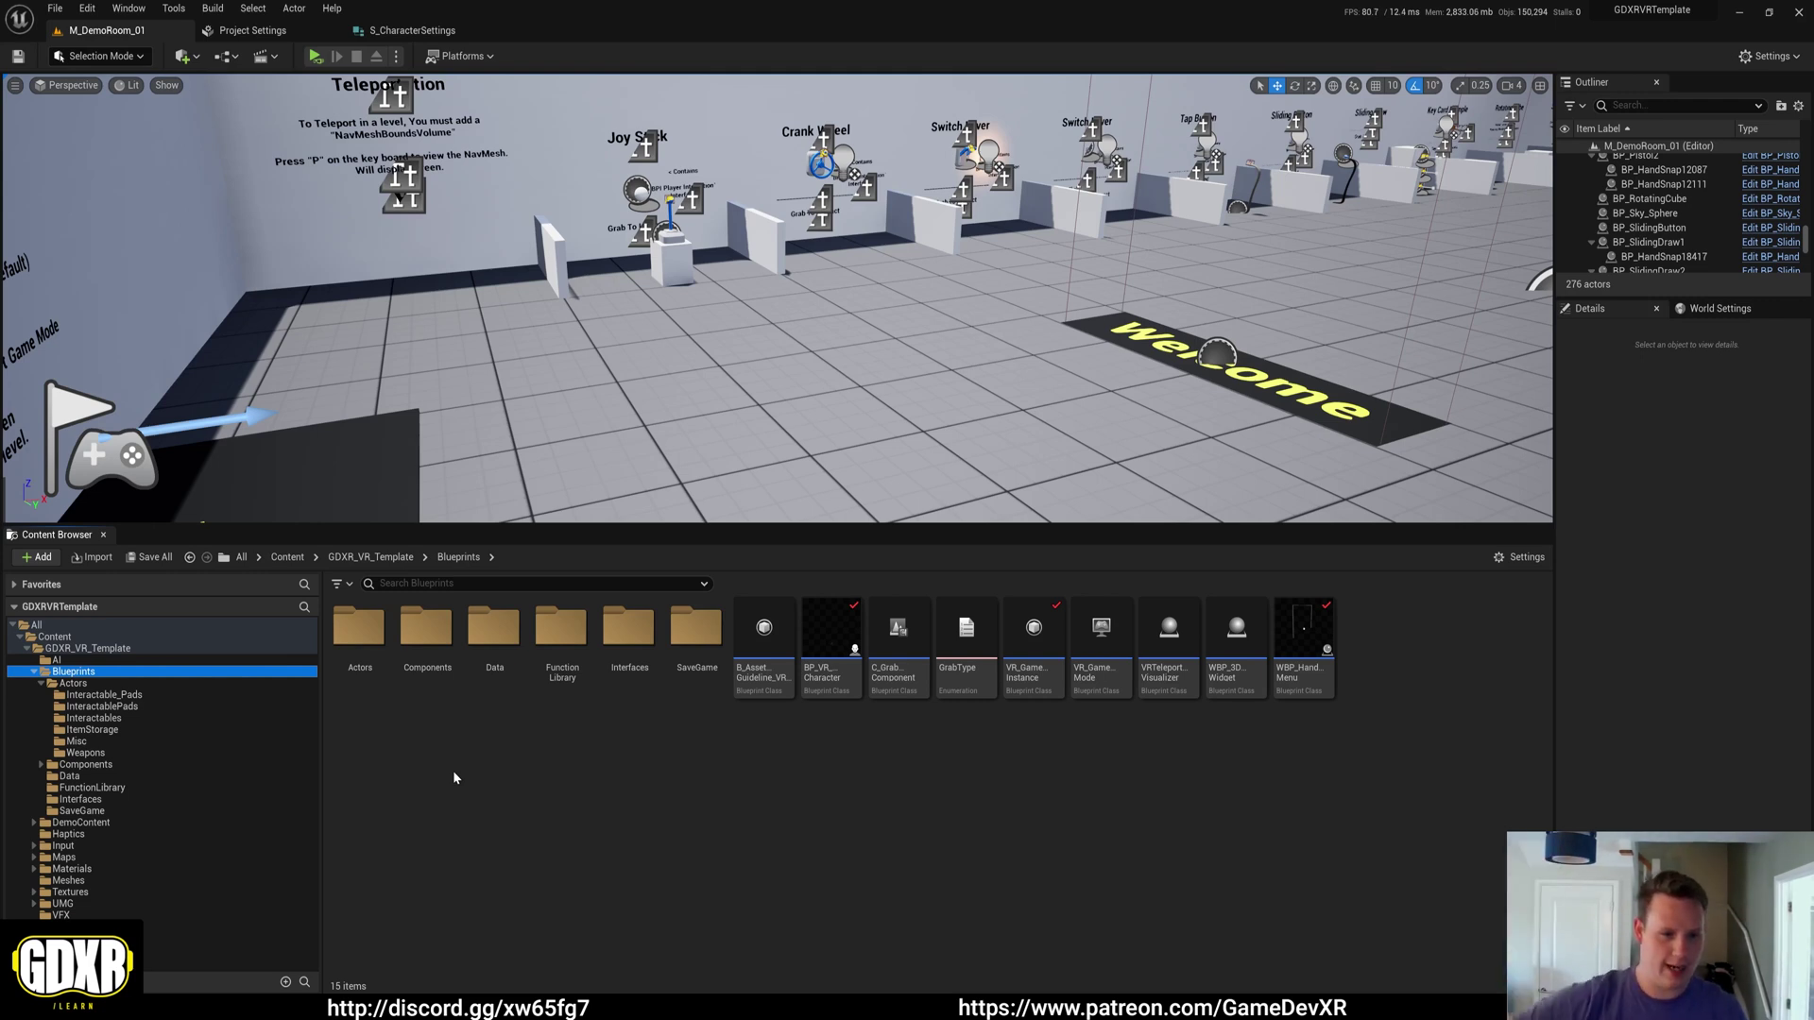
{"action": "double_click", "coordinate": [368, 632]}
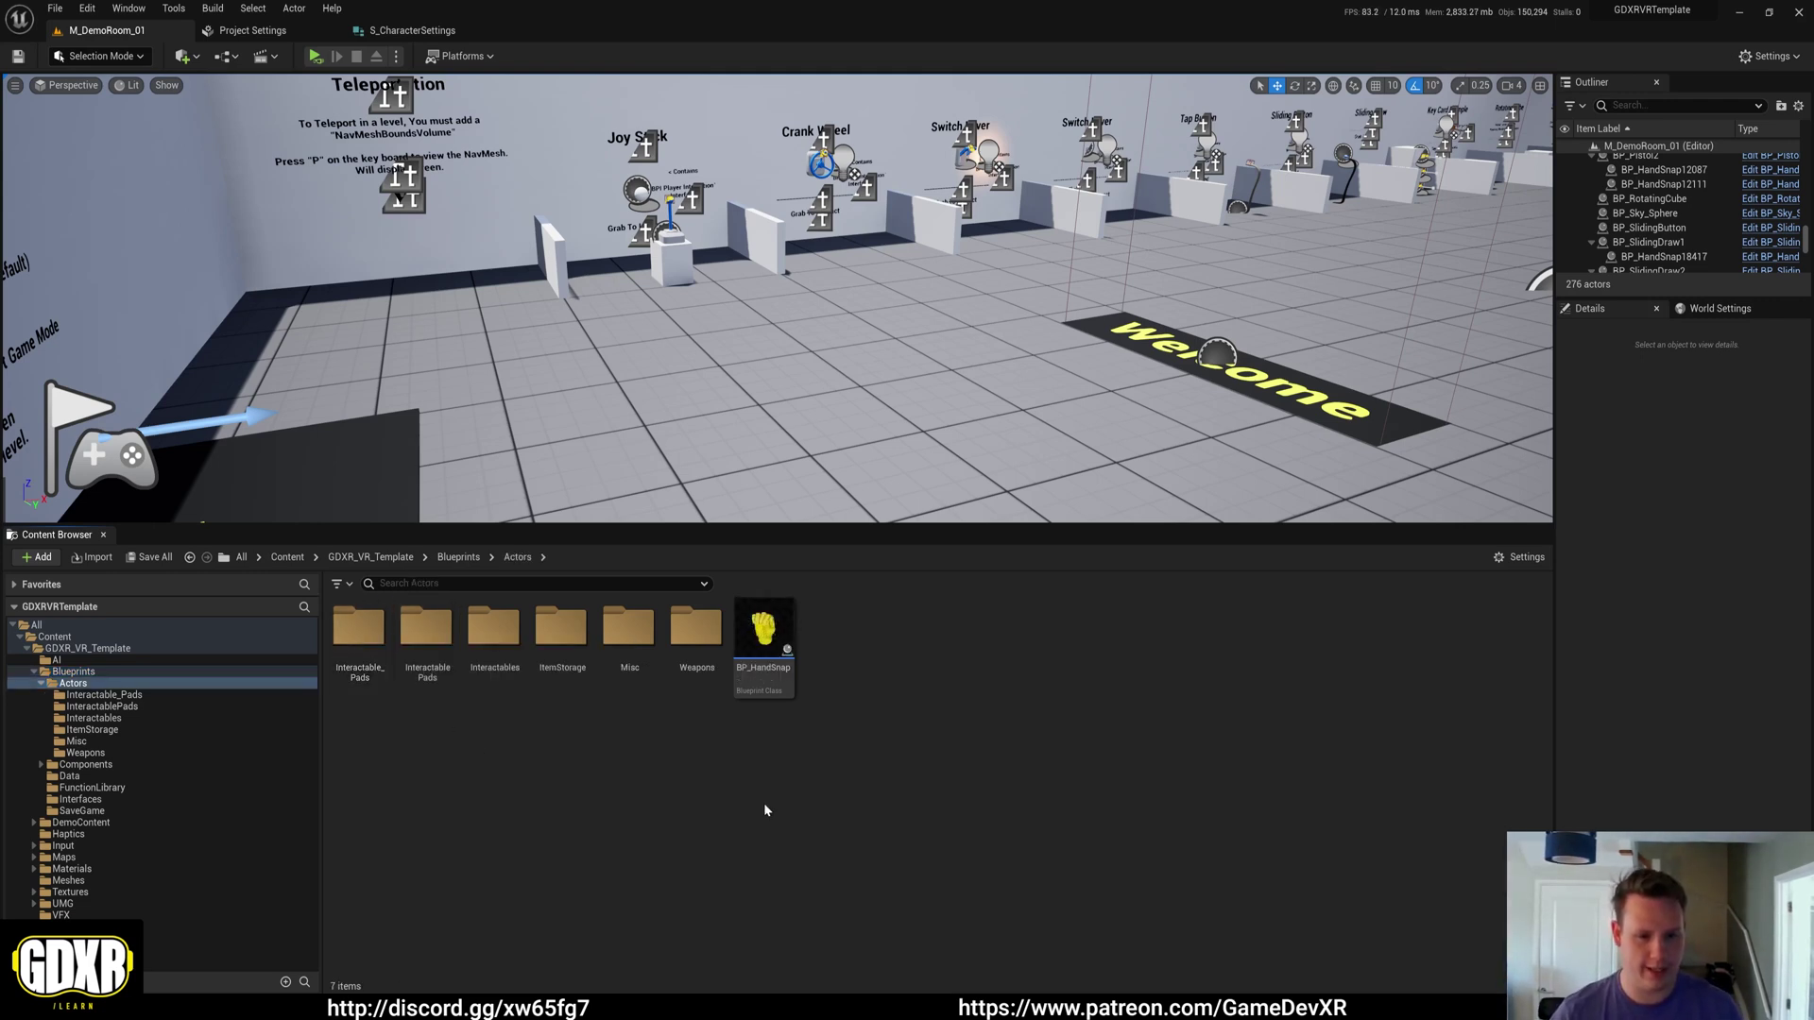
{"action": "double_click", "coordinate": [433, 653]}
{"action": "key", "text": "alt+Left"}
{"action": "double_click", "coordinate": [358, 624]}
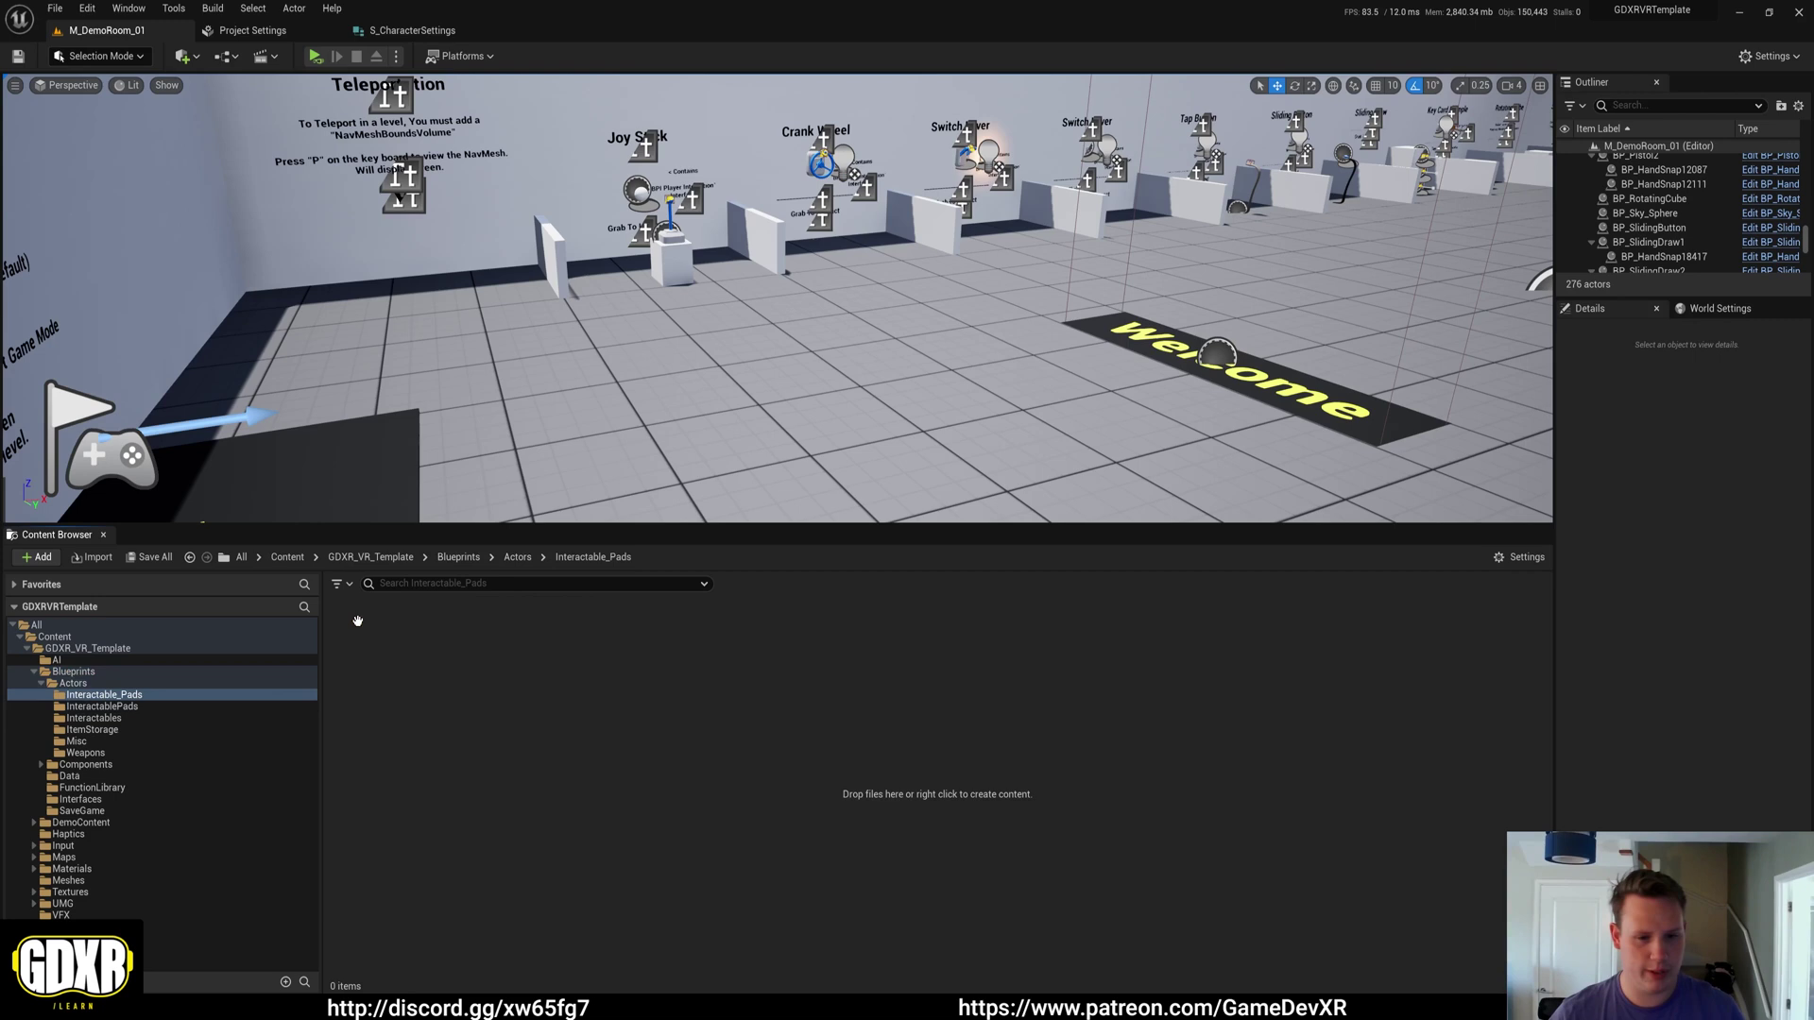
{"action": "left_click", "coordinate": [101, 685]}
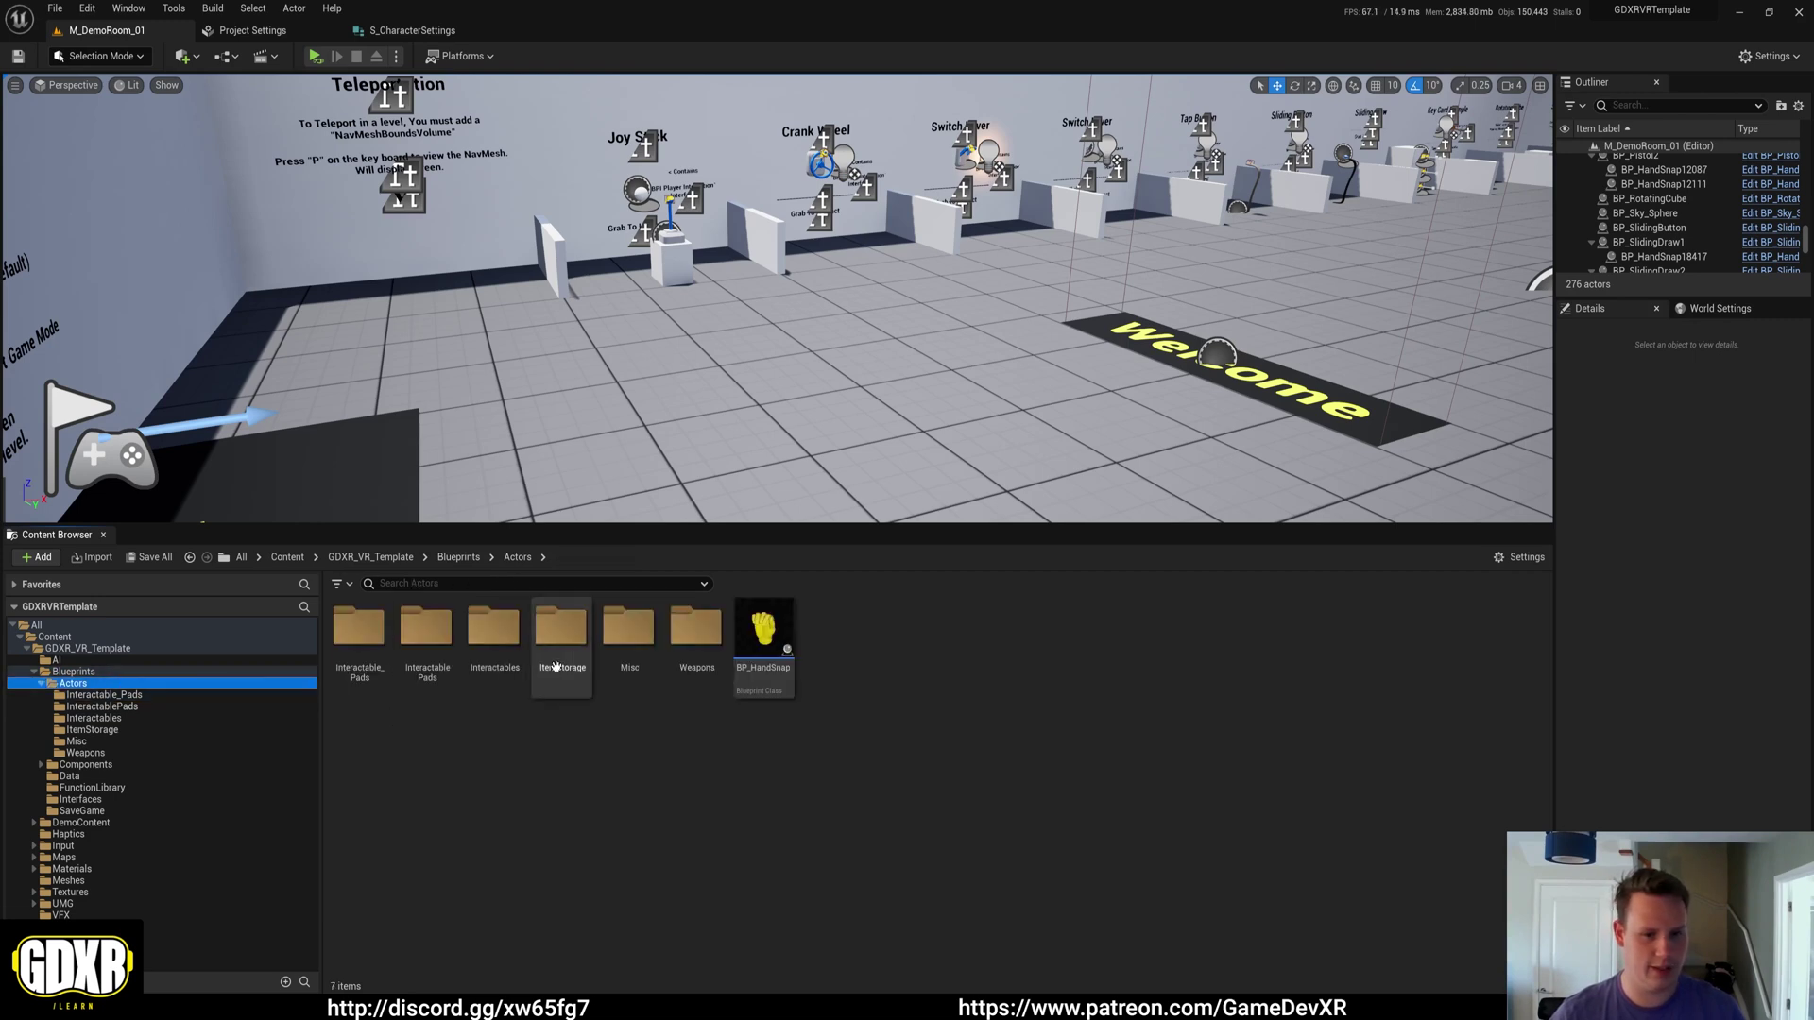
{"action": "double_click", "coordinate": [501, 629]}
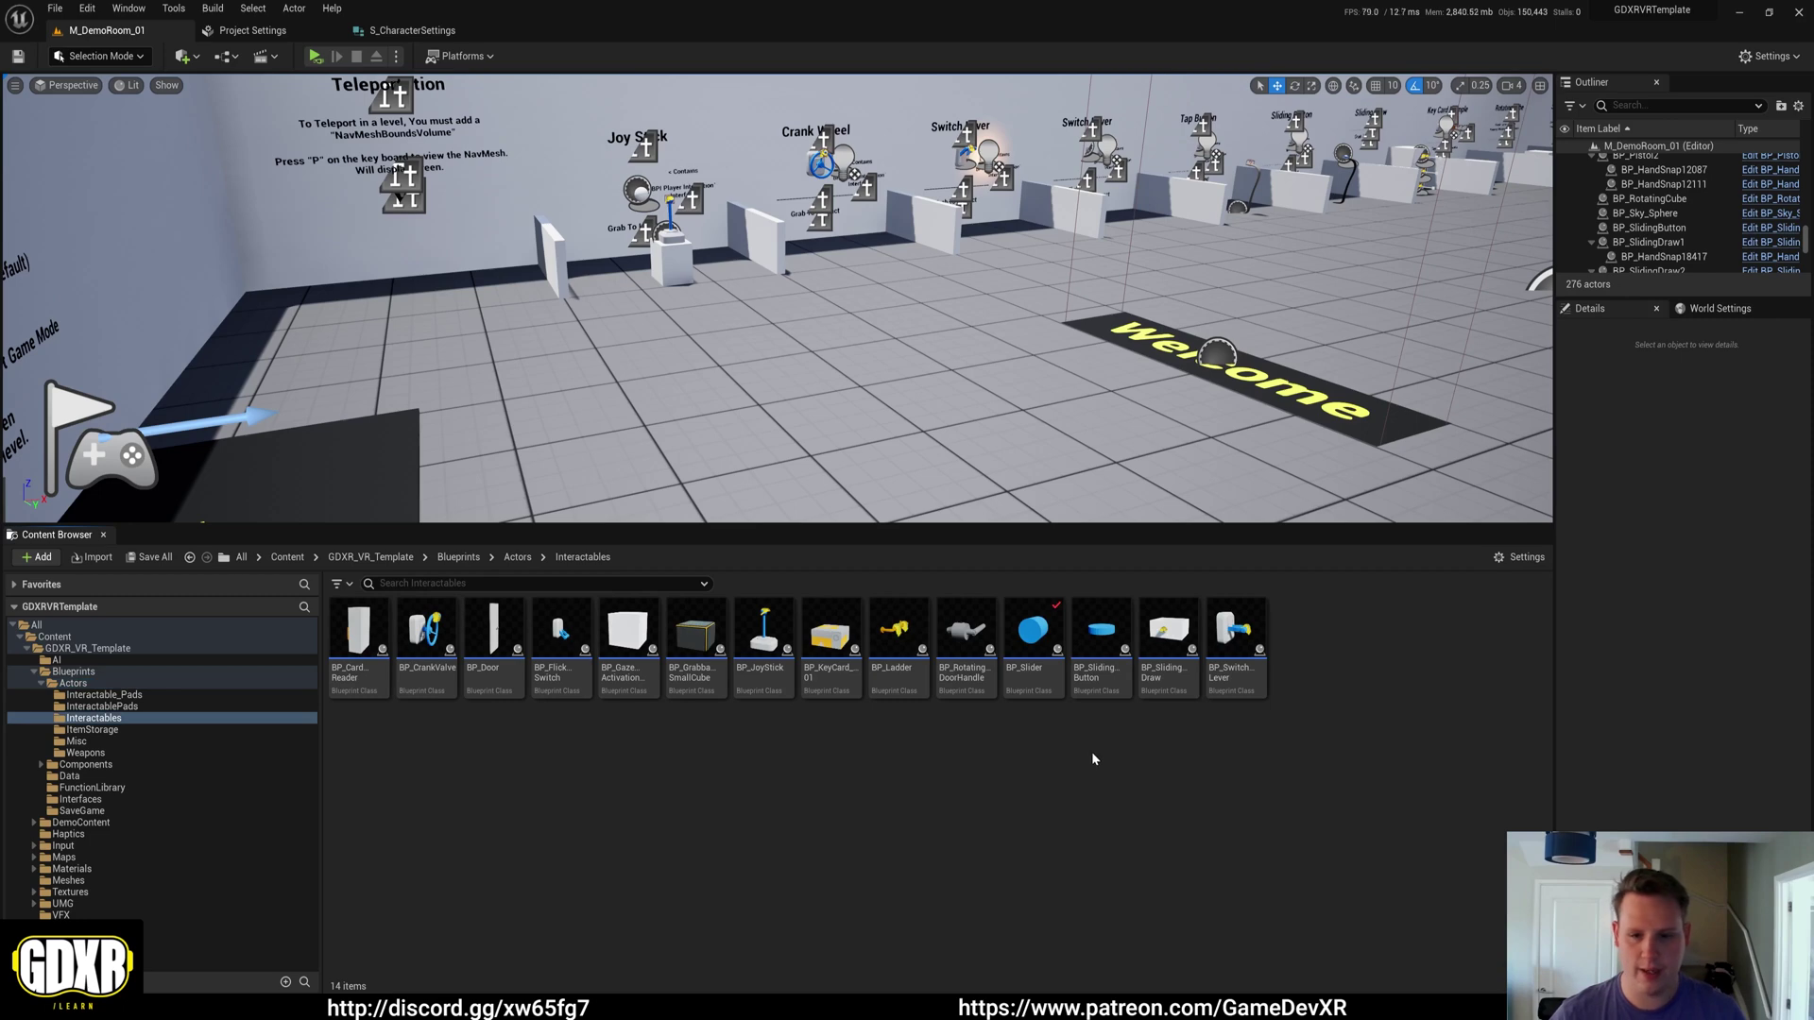
{"action": "double_click", "coordinate": [1027, 669]}
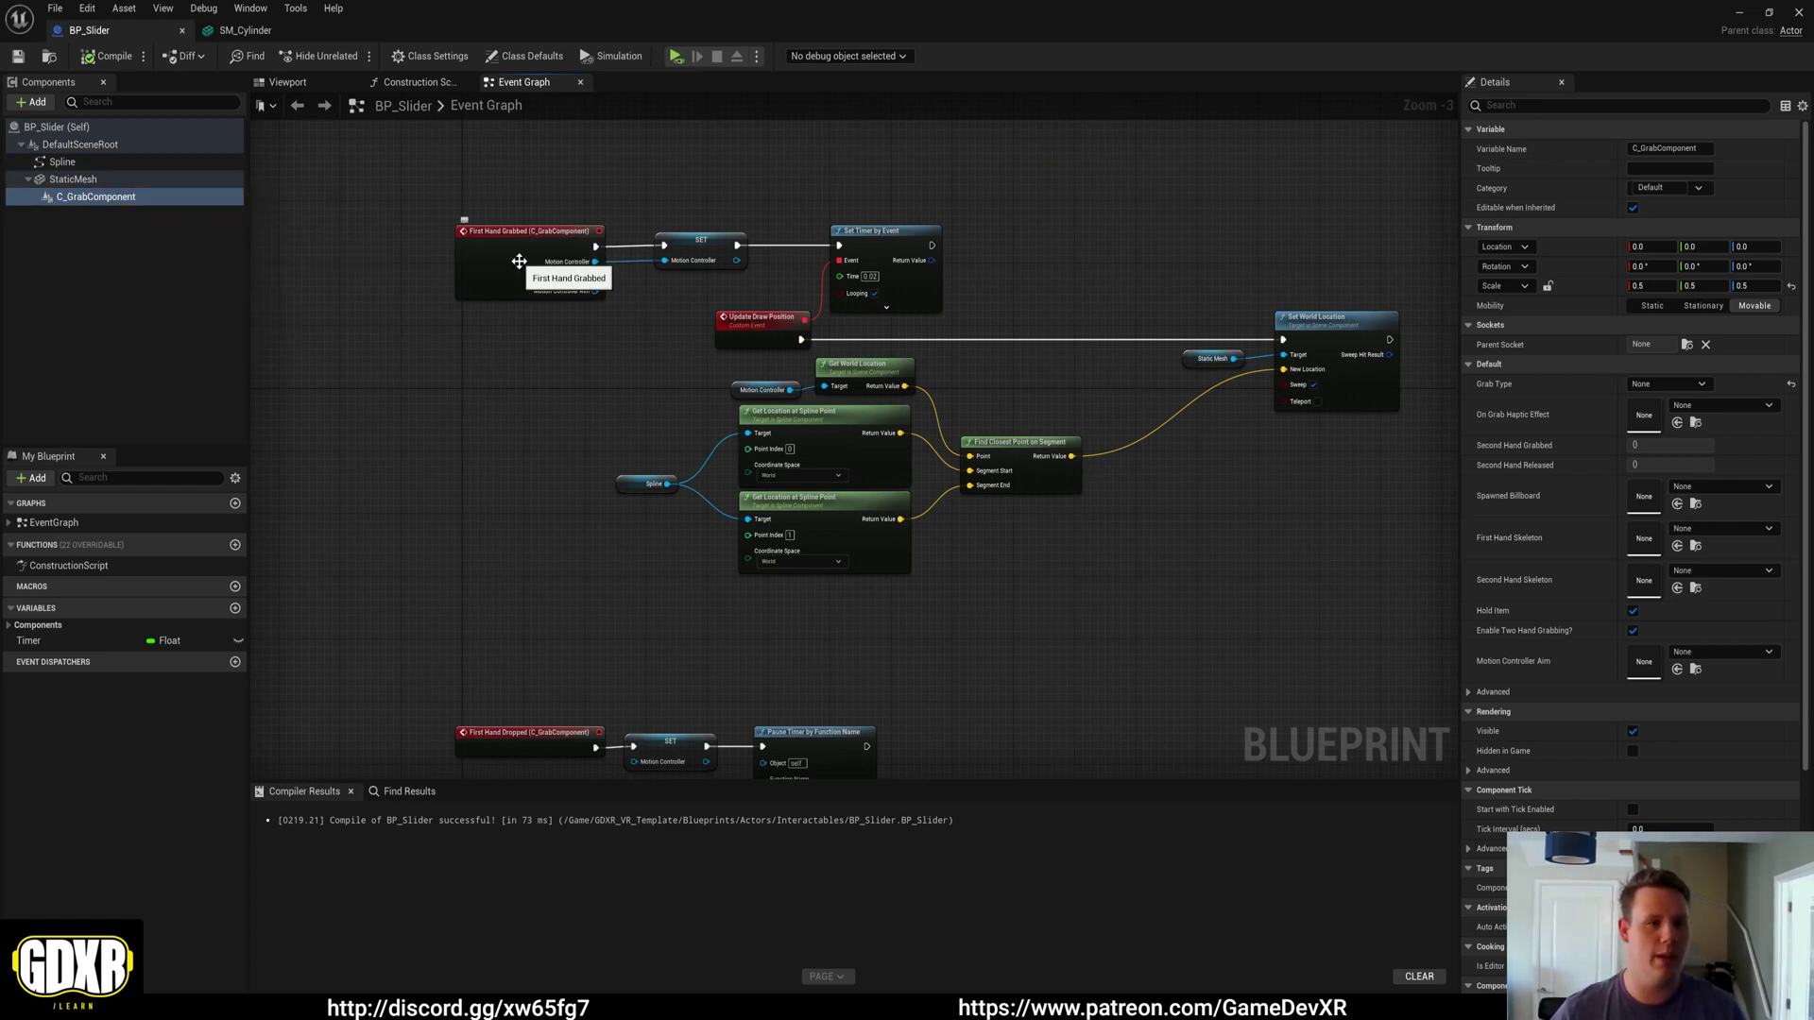
Review the slider's event graph and check the Grab Type setting of C_GrabComponent.
{"action": "right_click_drag", "start_coordinate": [1011, 330], "coordinate": [982, 254]}
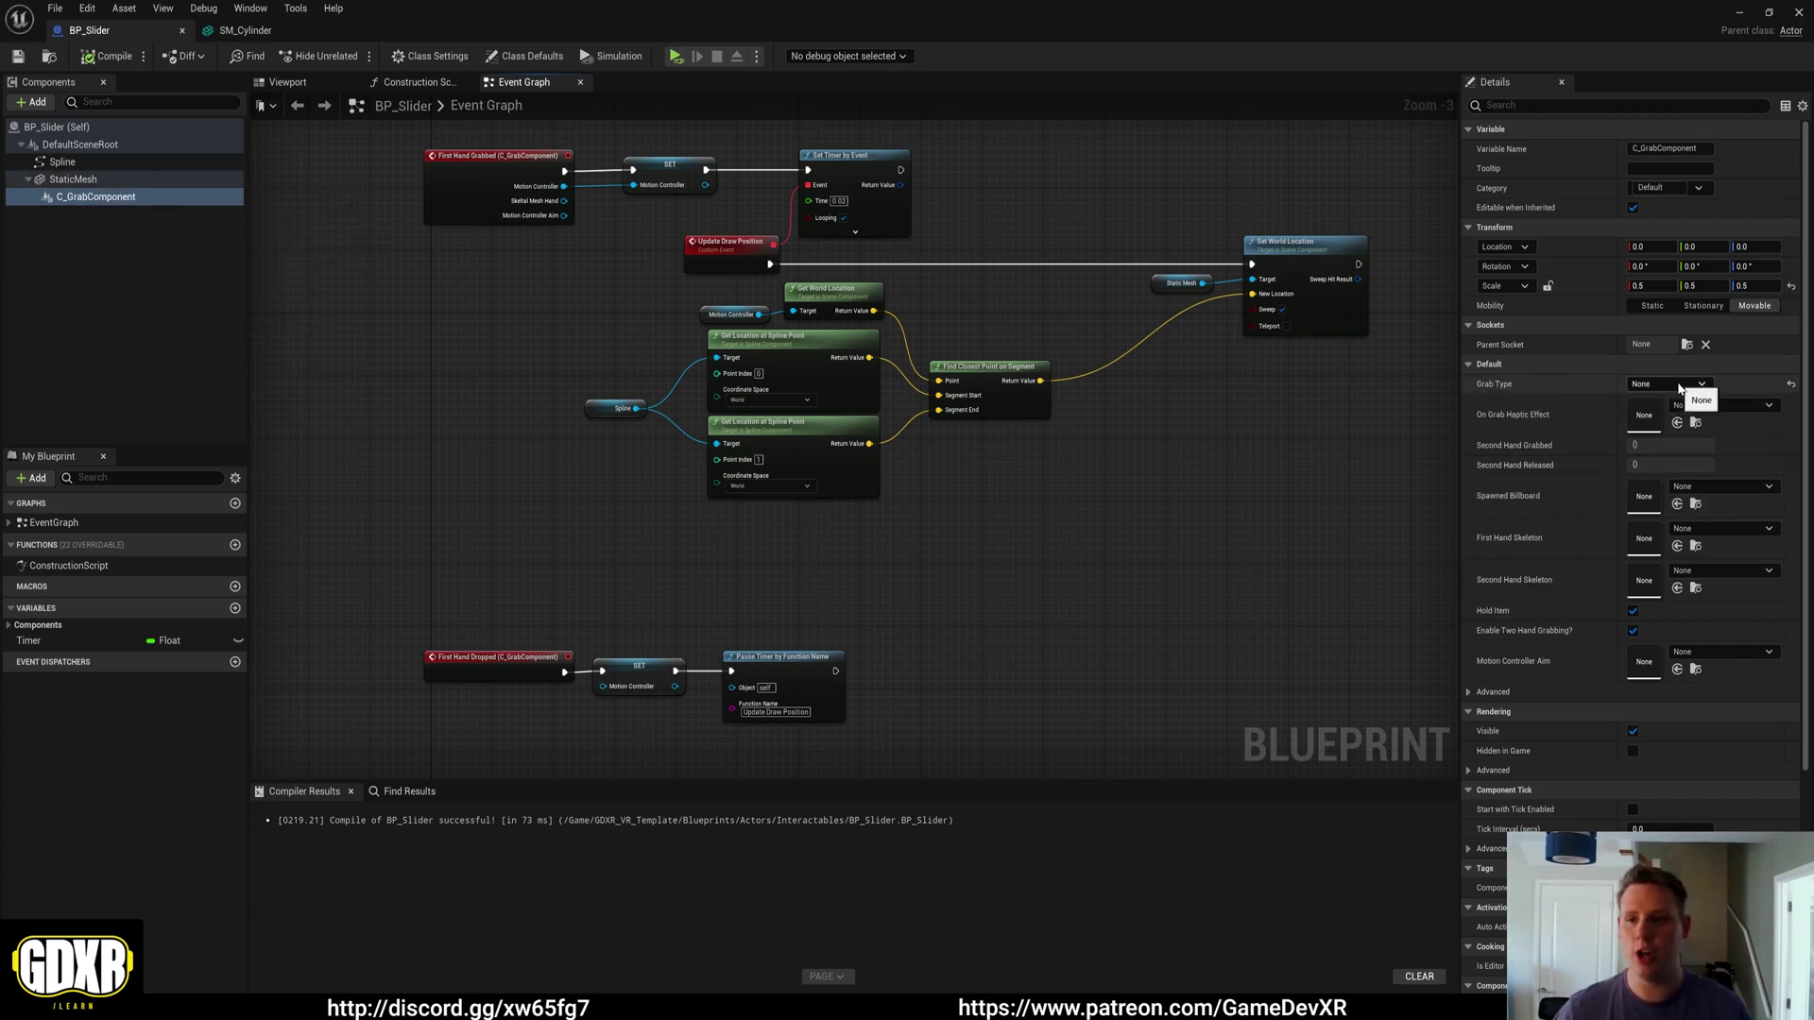
{"action": "left_click", "coordinate": [1679, 385]}
{"action": "left_click", "coordinate": [1664, 383]}
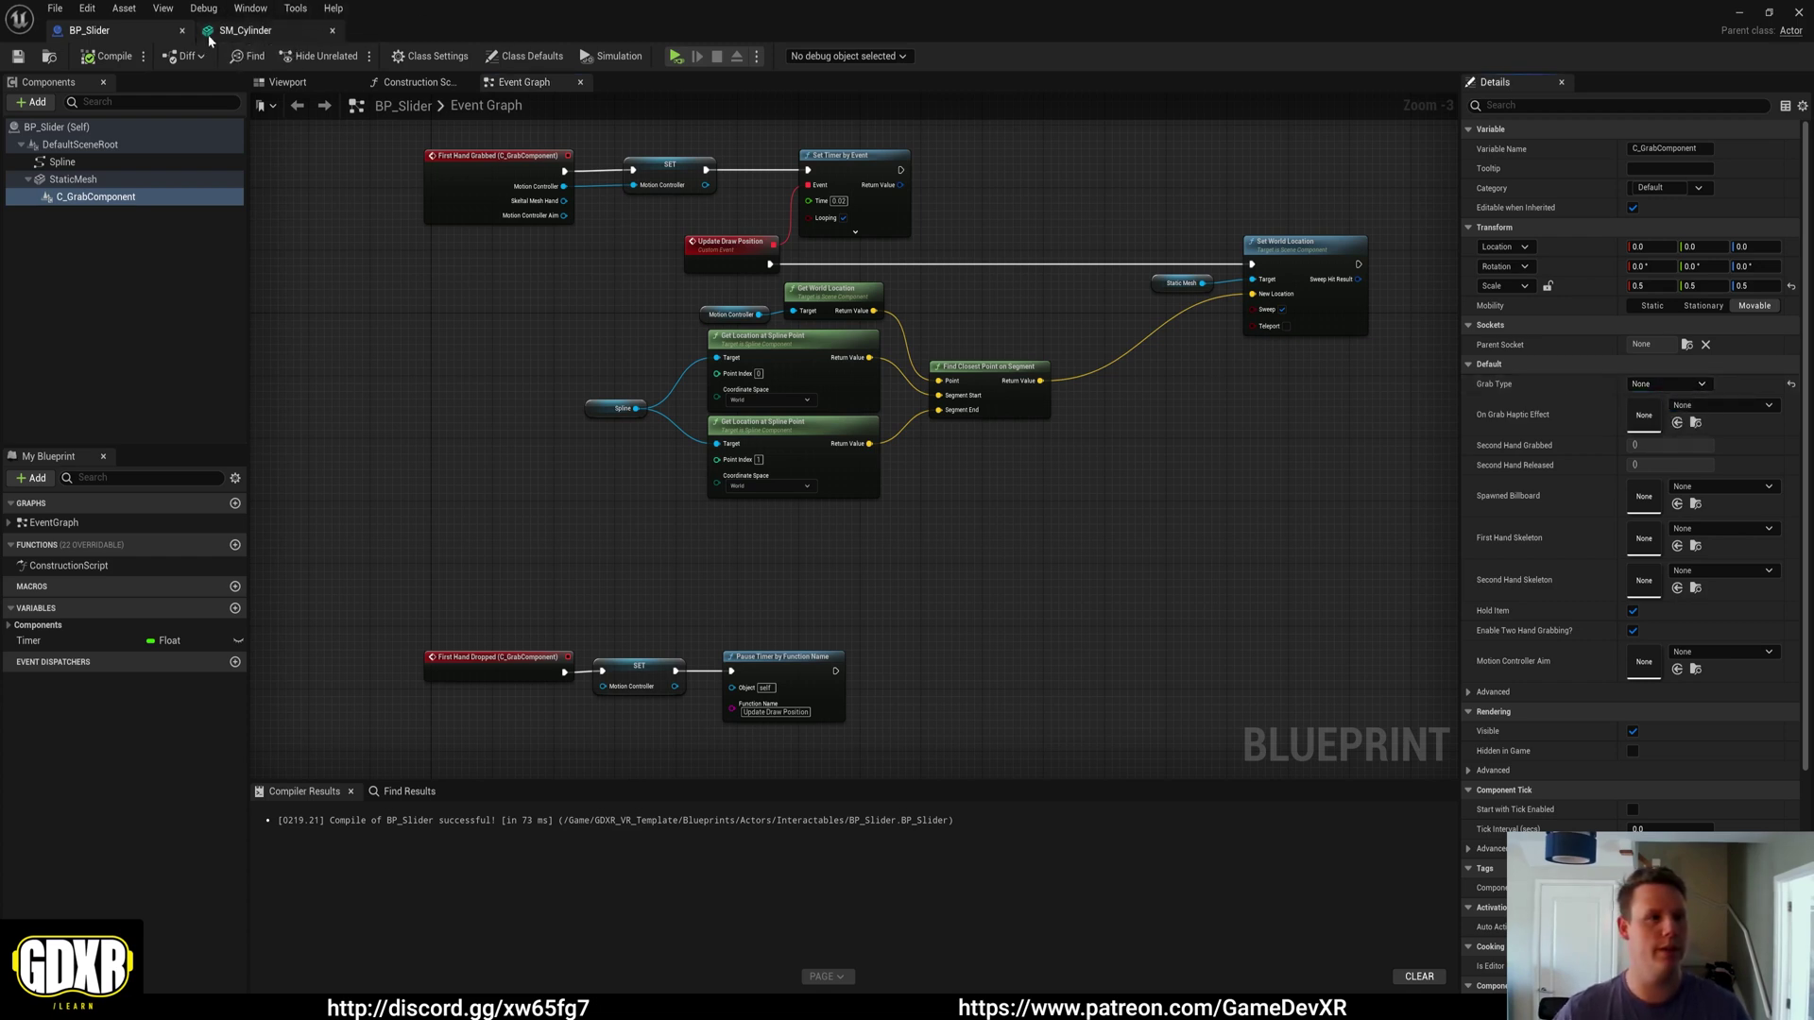
Open the C_GrabComponent blueprint from the Blueprints folder and examine the Switch on GrabType branches in its Try Grab function.
{"action": "left_click_drag", "start_coordinate": [484, 29], "coordinate": [0, 253]}
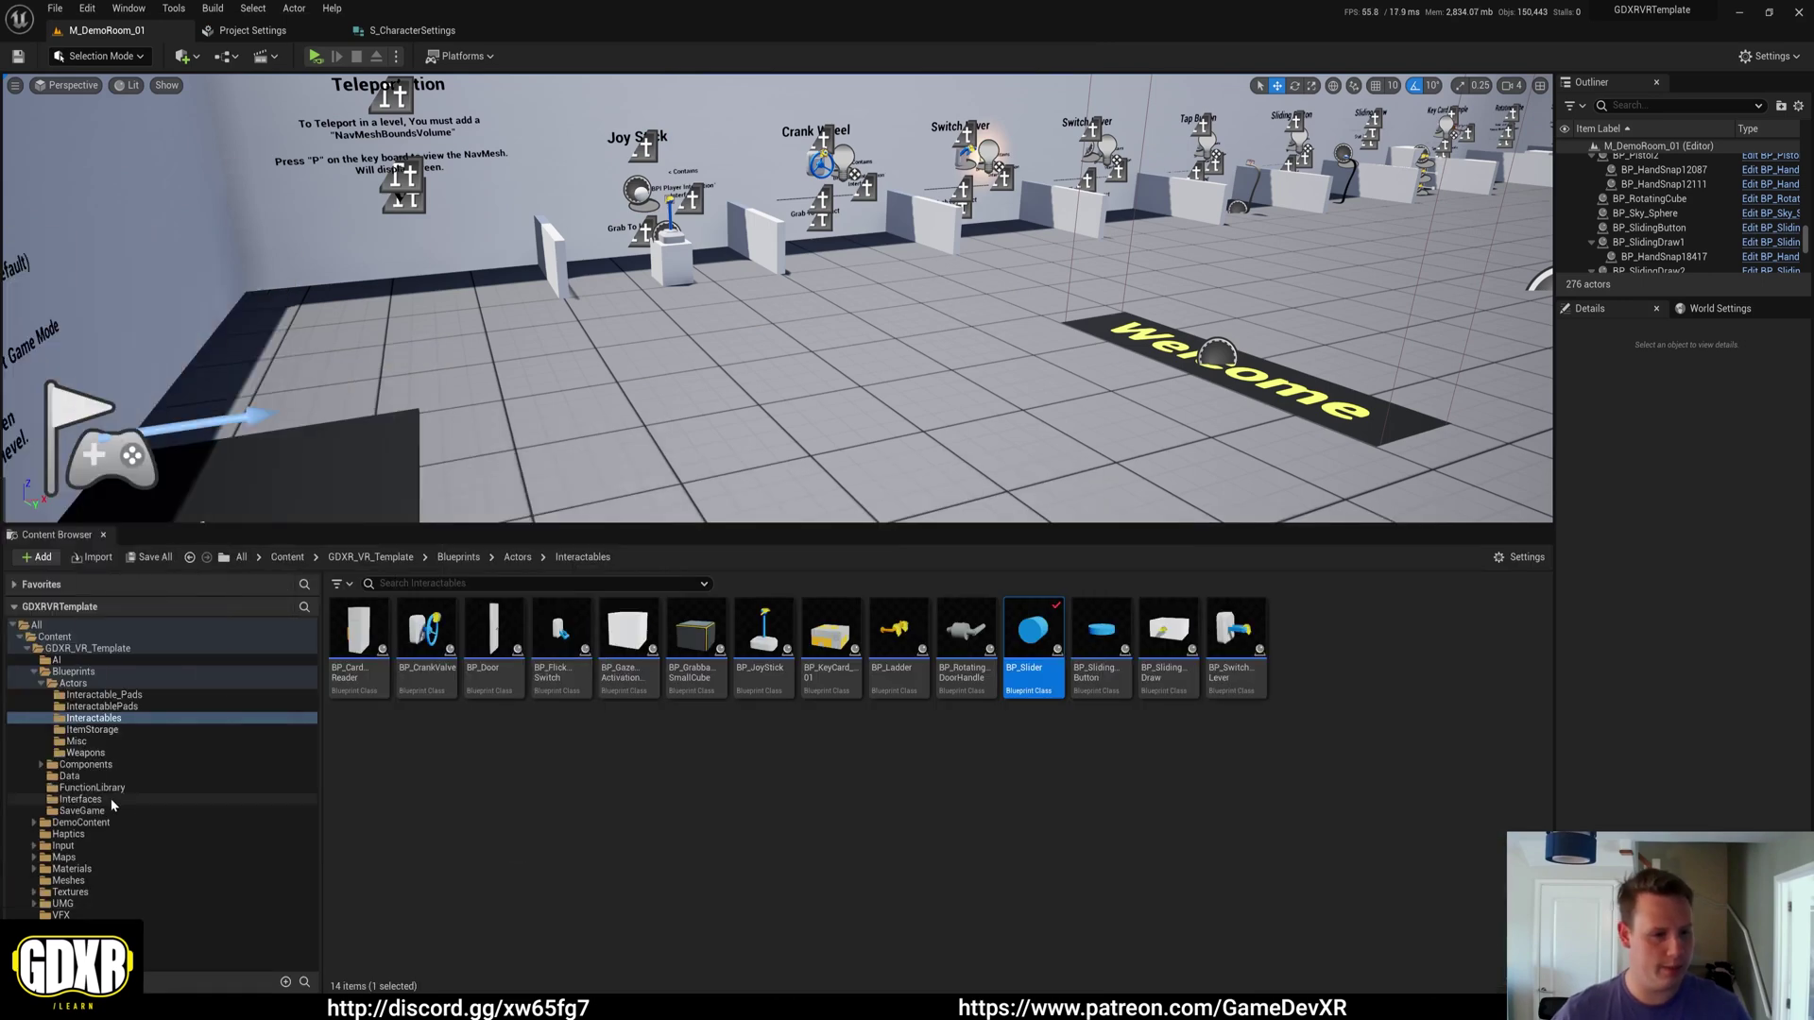
{"action": "left_click", "coordinate": [85, 765]}
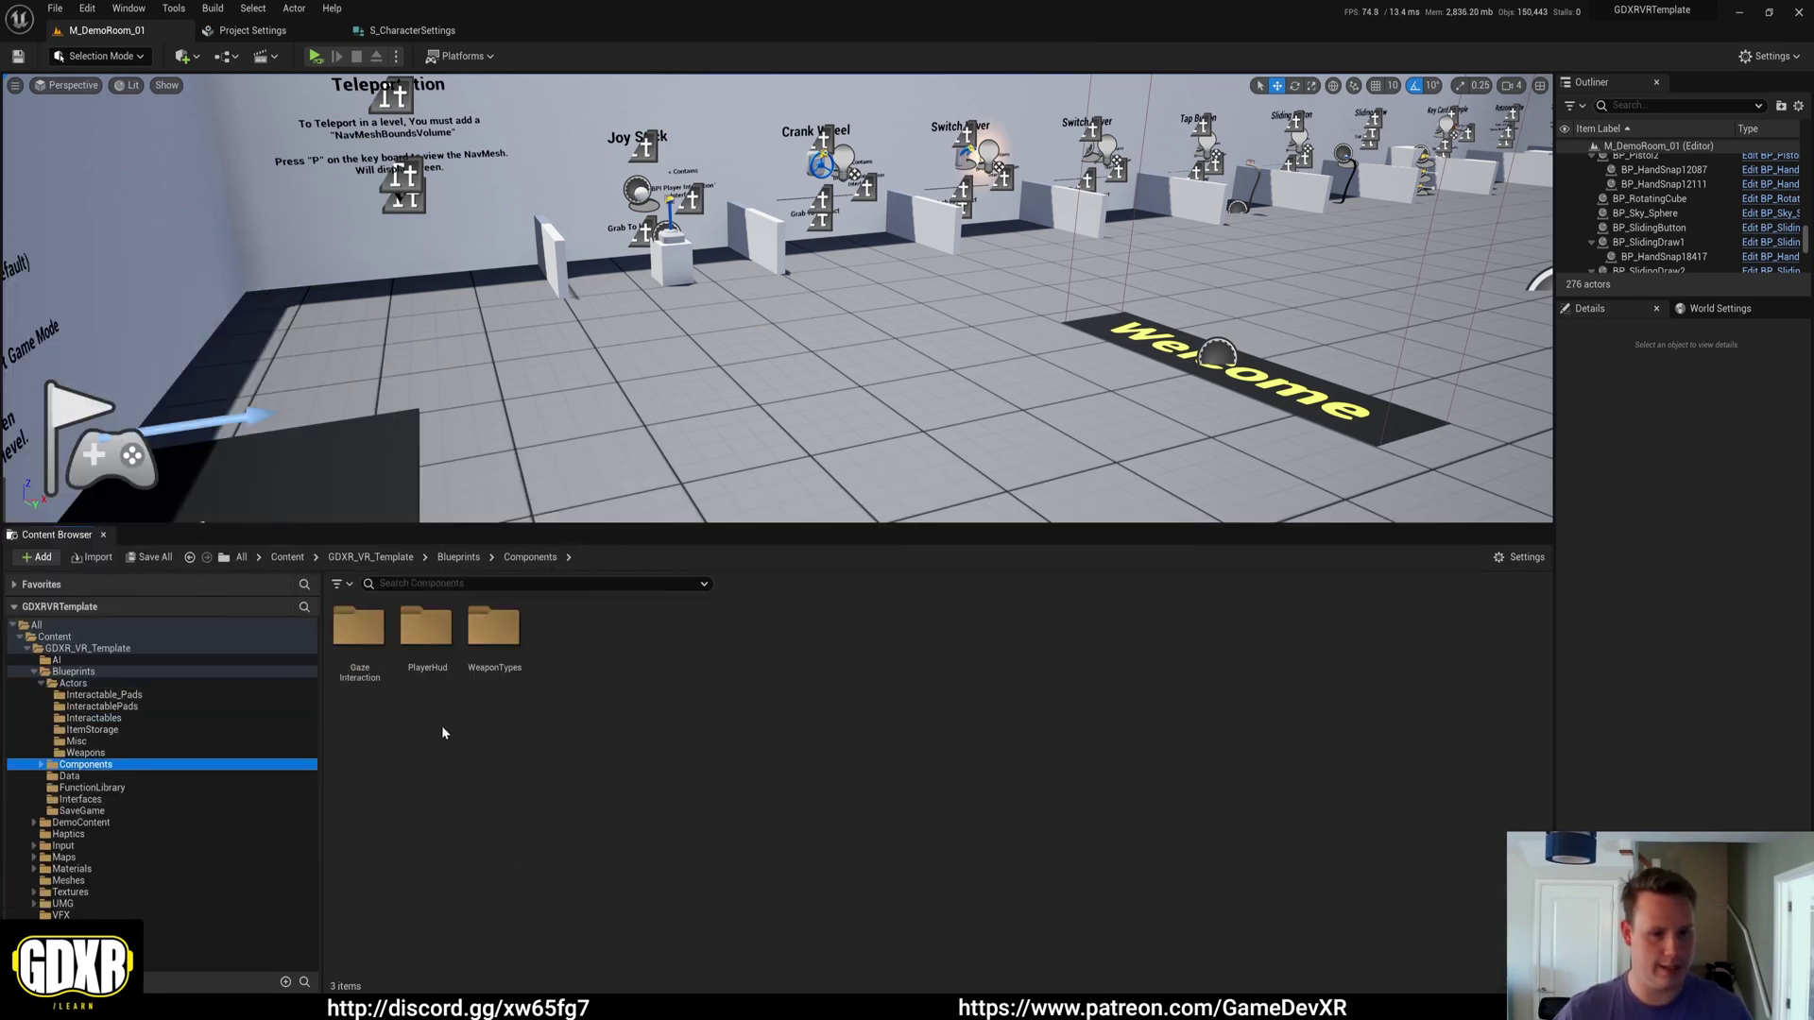
{"action": "left_click", "coordinate": [73, 672]}
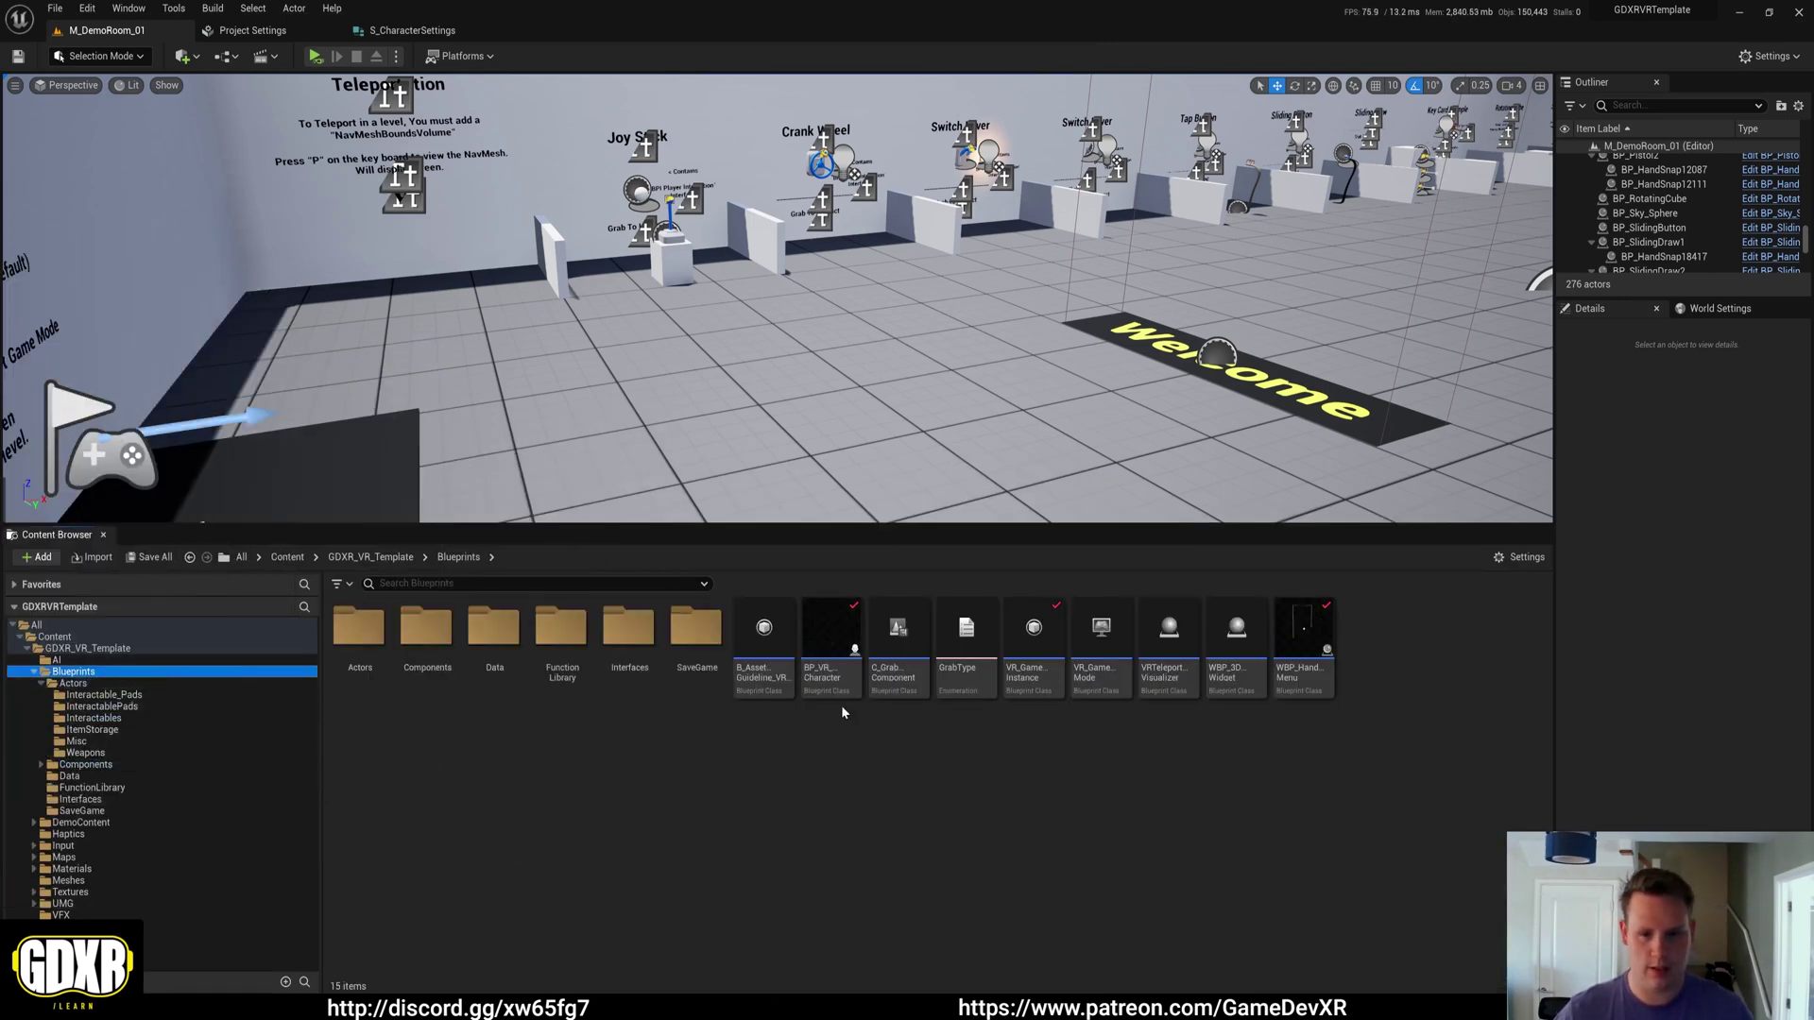
{"action": "double_click", "coordinate": [897, 631]}
{"action": "scroll", "coordinate": [767, 201], "scroll_direction": "up", "scroll_amount": 4}
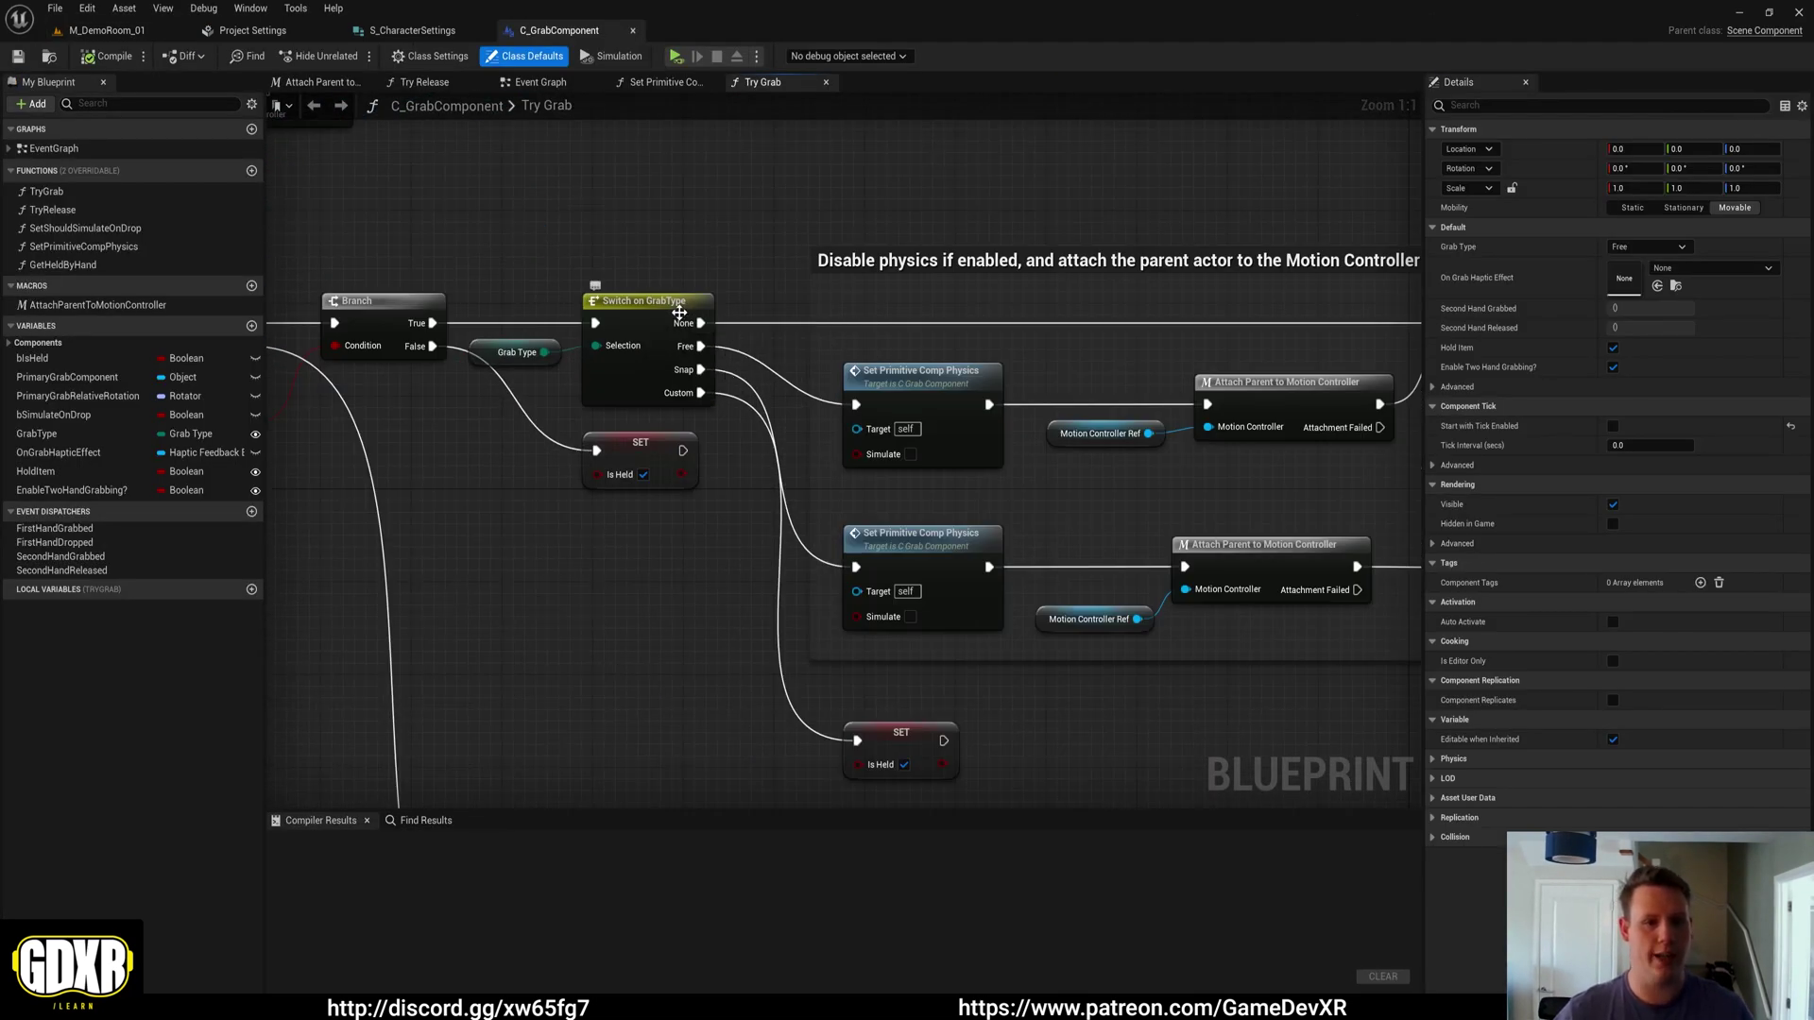
{"action": "right_click_drag", "start_coordinate": [826, 268], "coordinate": [490, 271]}
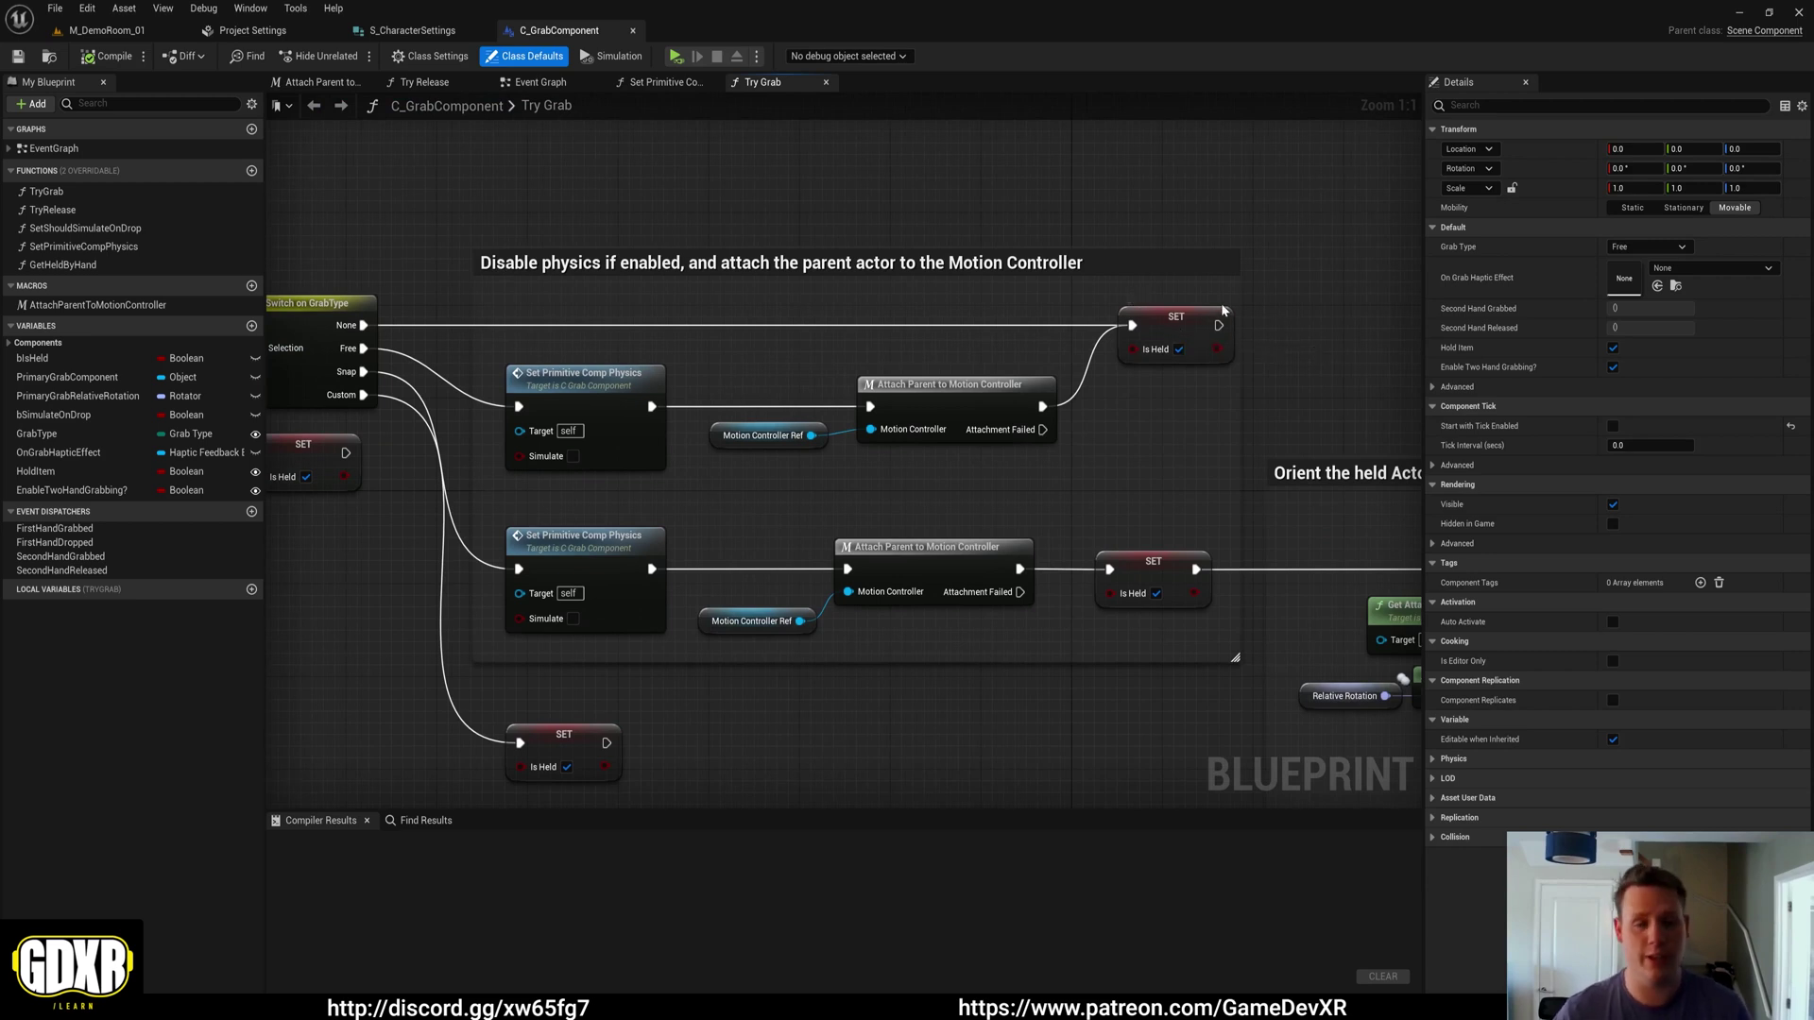
{"action": "scroll", "coordinate": [1208, 384], "scroll_direction": "down", "scroll_amount": 1}
{"action": "right_click_drag", "start_coordinate": [1192, 458], "coordinate": [1295, 152]}
{"action": "scroll", "coordinate": [964, 612], "scroll_direction": "down", "scroll_amount": 2}
{"action": "right_click_drag", "start_coordinate": [978, 537], "coordinate": [917, 614]}
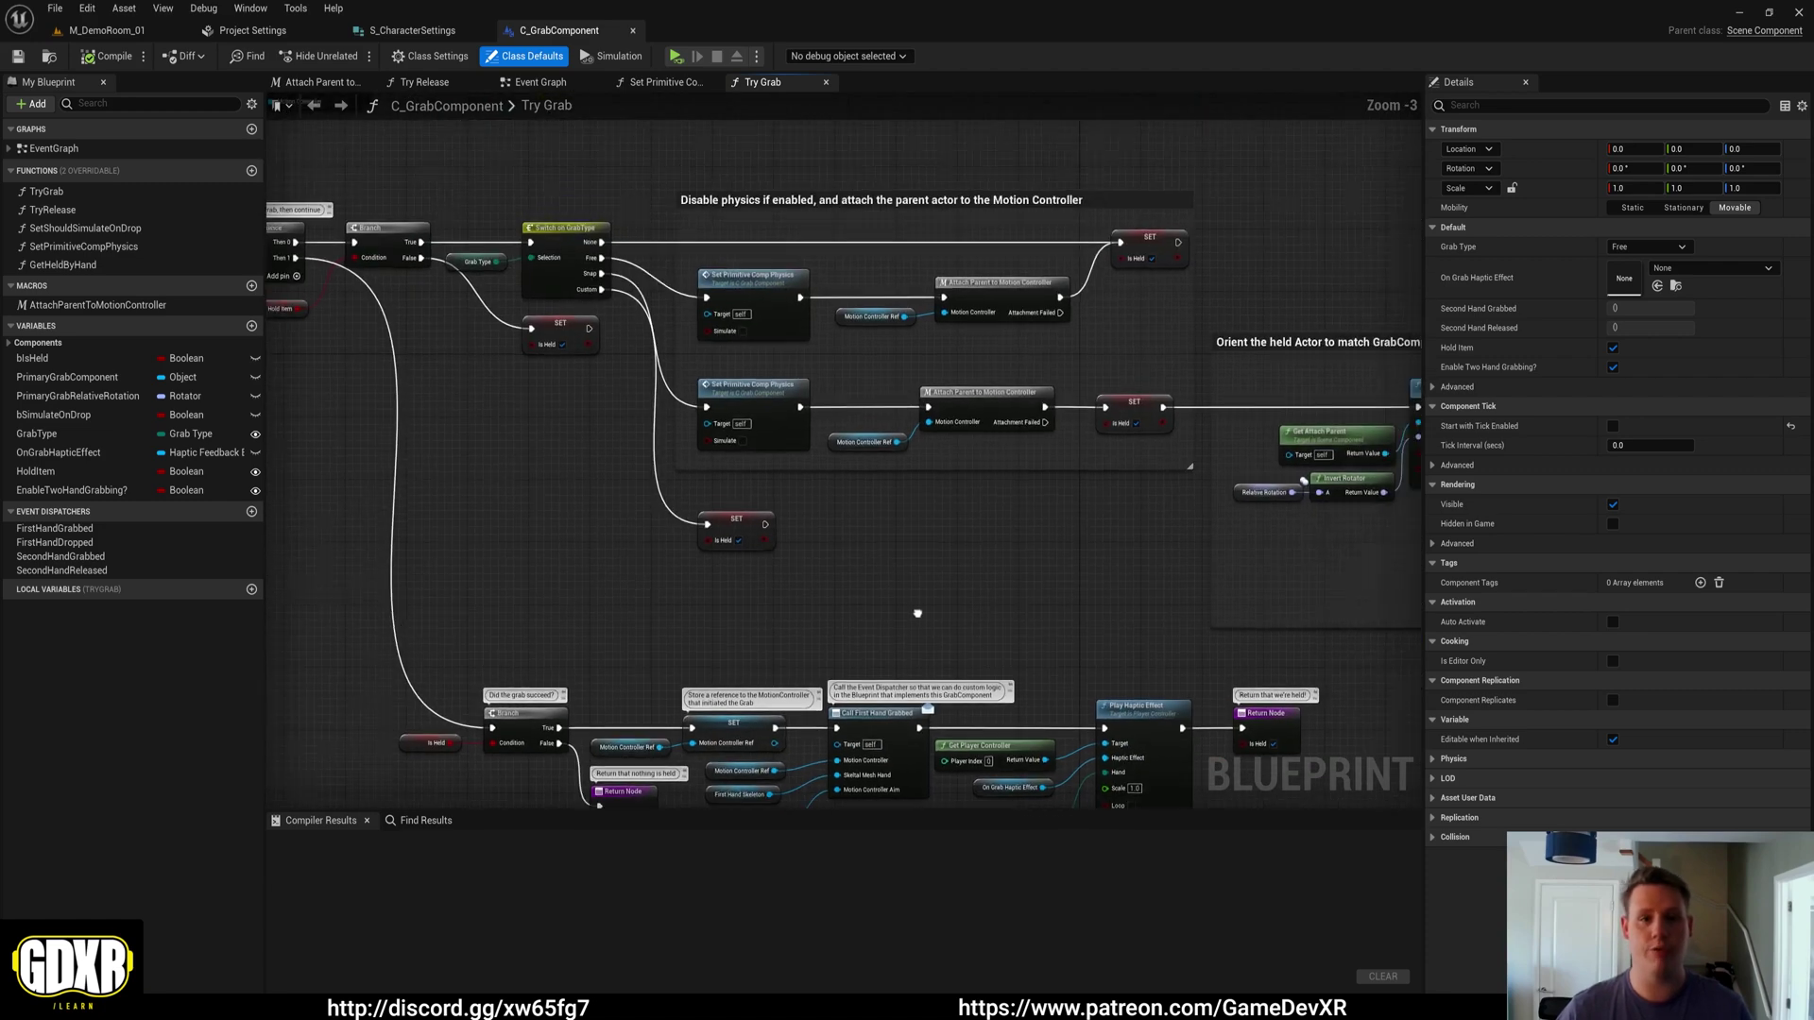
{"action": "left_click", "coordinate": [108, 29]}
{"action": "key", "text": "w"}
{"action": "mouse_move", "coordinate": [685, 249]}
{"action": "right_mouse_down"}
{"action": "mouse_move", "coordinate": [661, 194]}
{"action": "mouse_move", "coordinate": [667, 228]}
{"action": "right_mouse_up"}
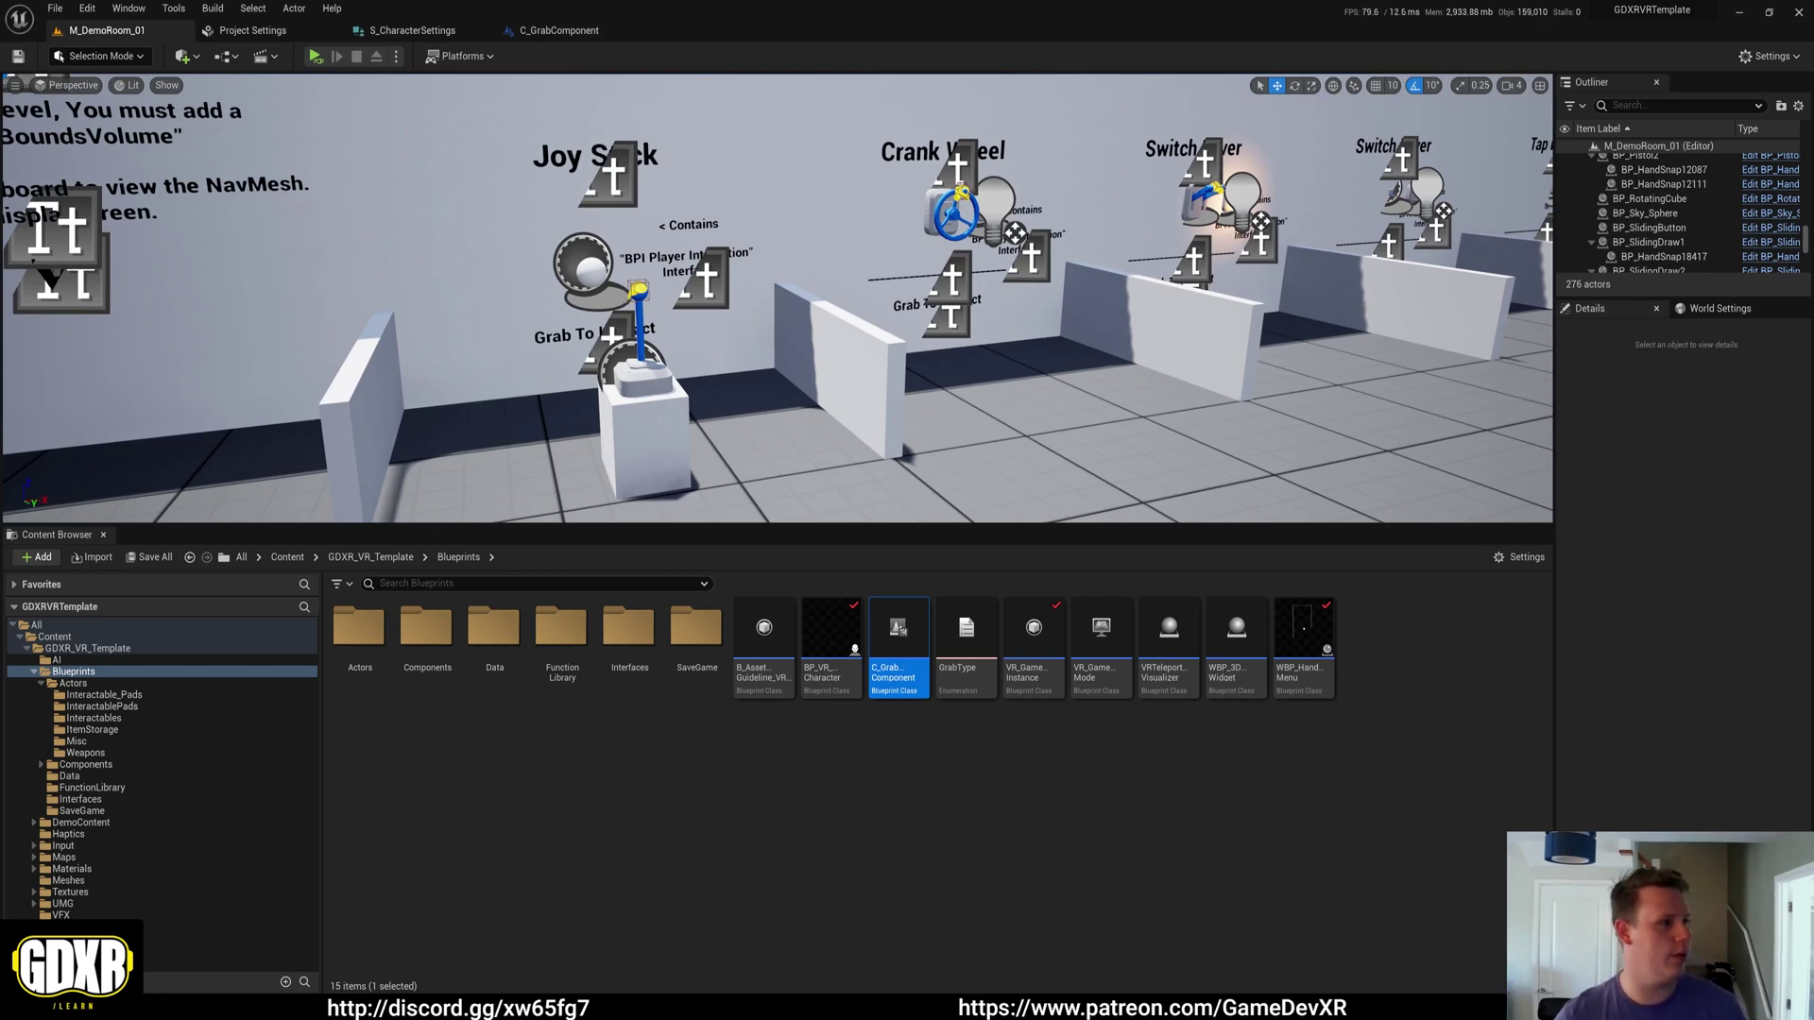
Return to the BP_Slider event graph and compile the blueprint.
{"action": "left_click_drag", "start_coordinate": [0, 236], "coordinate": [1072, 0]}
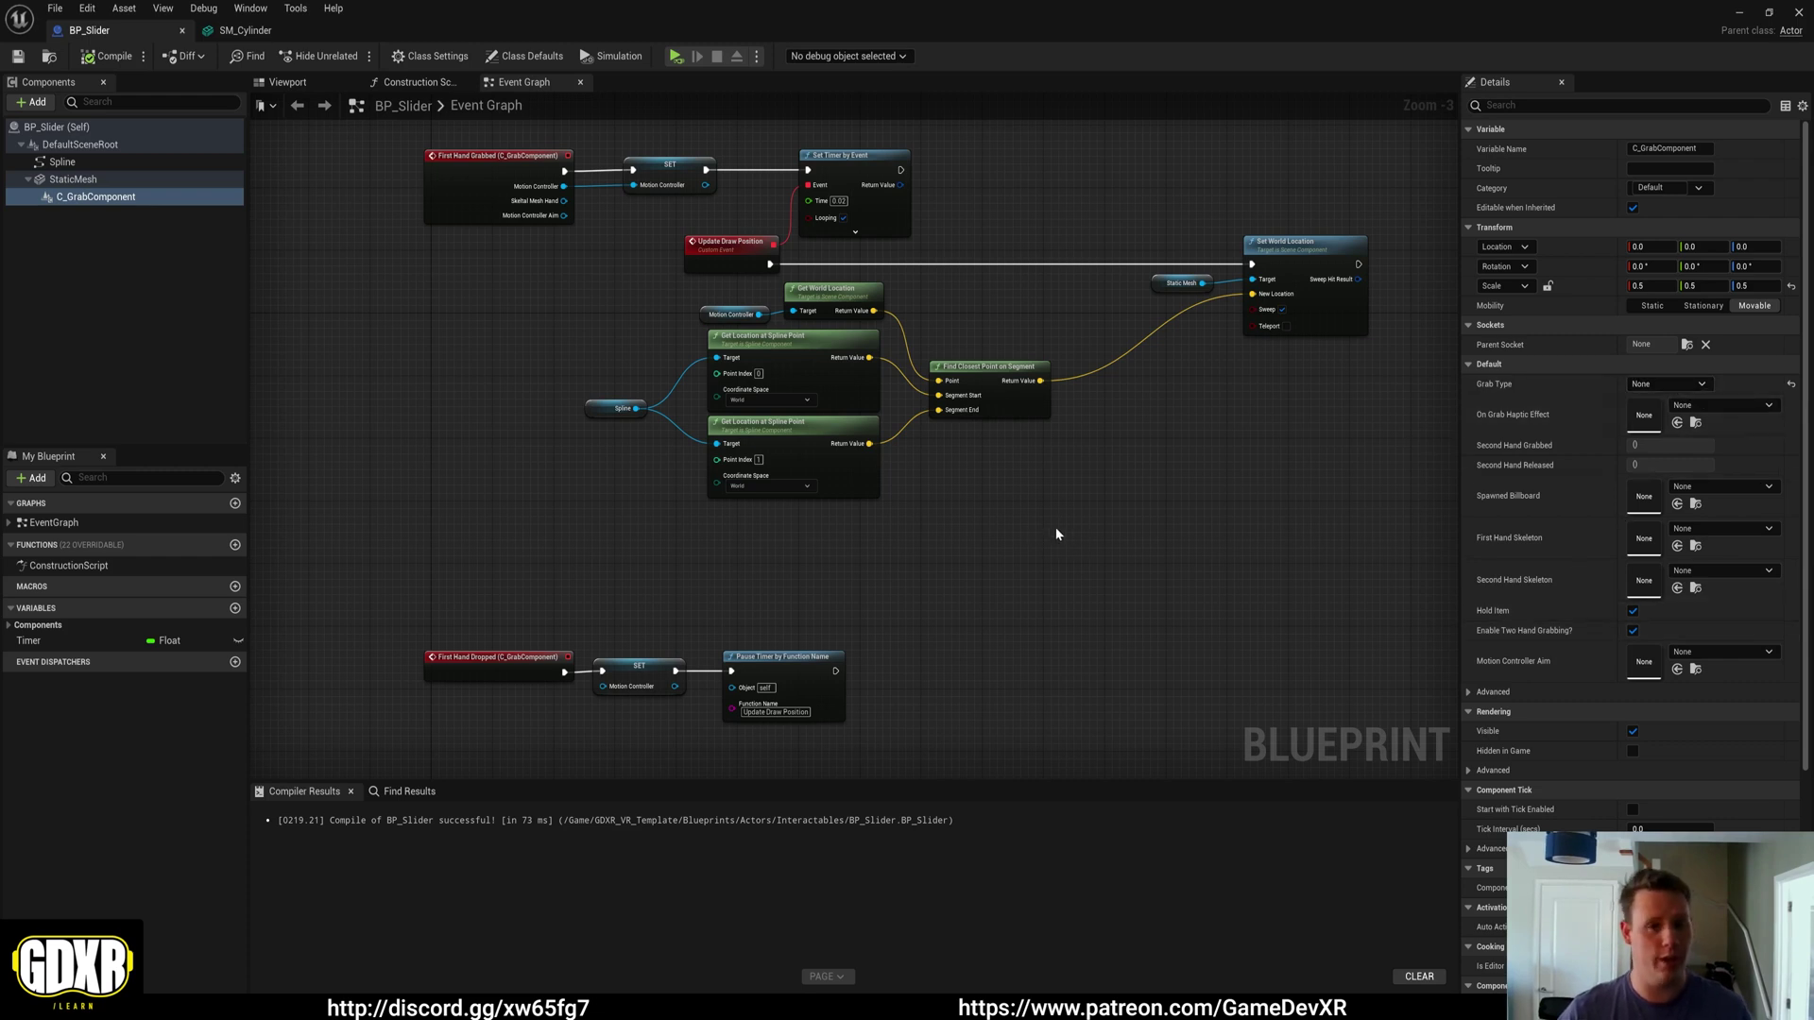
{"action": "right_click_drag", "start_coordinate": [1116, 519], "coordinate": [1049, 590]}
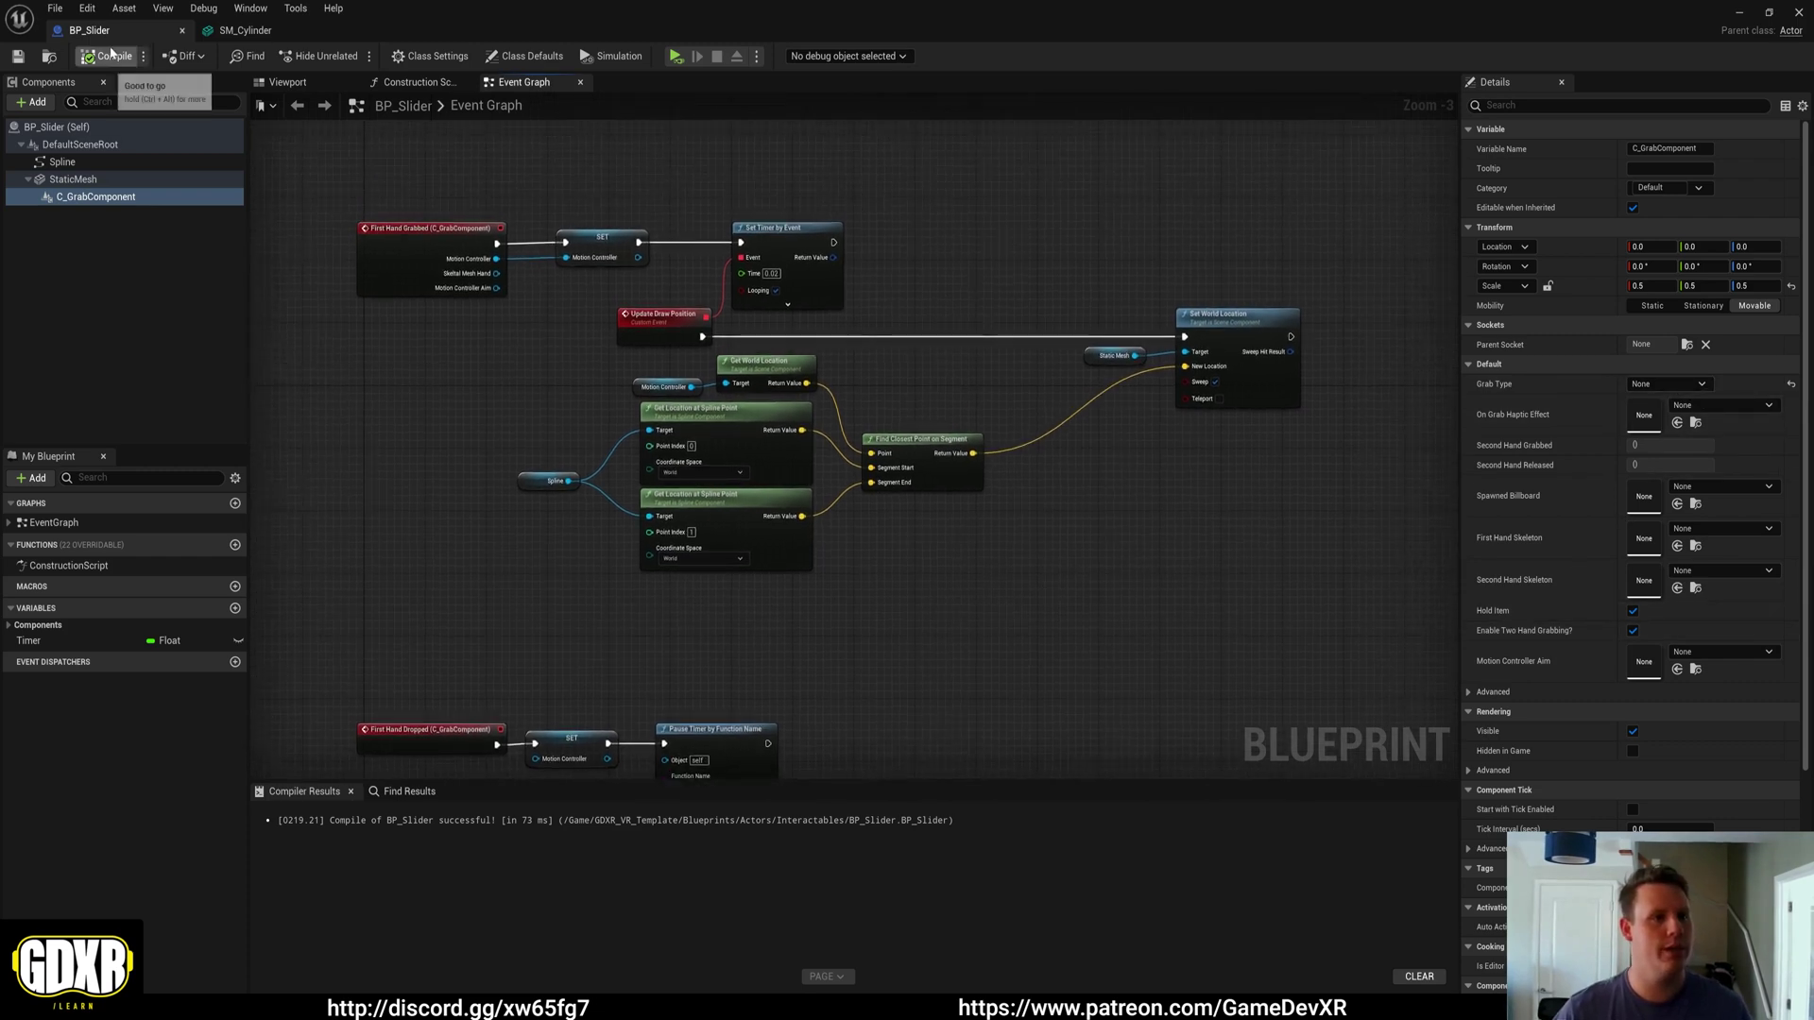
{"action": "left_click", "coordinate": [107, 56]}
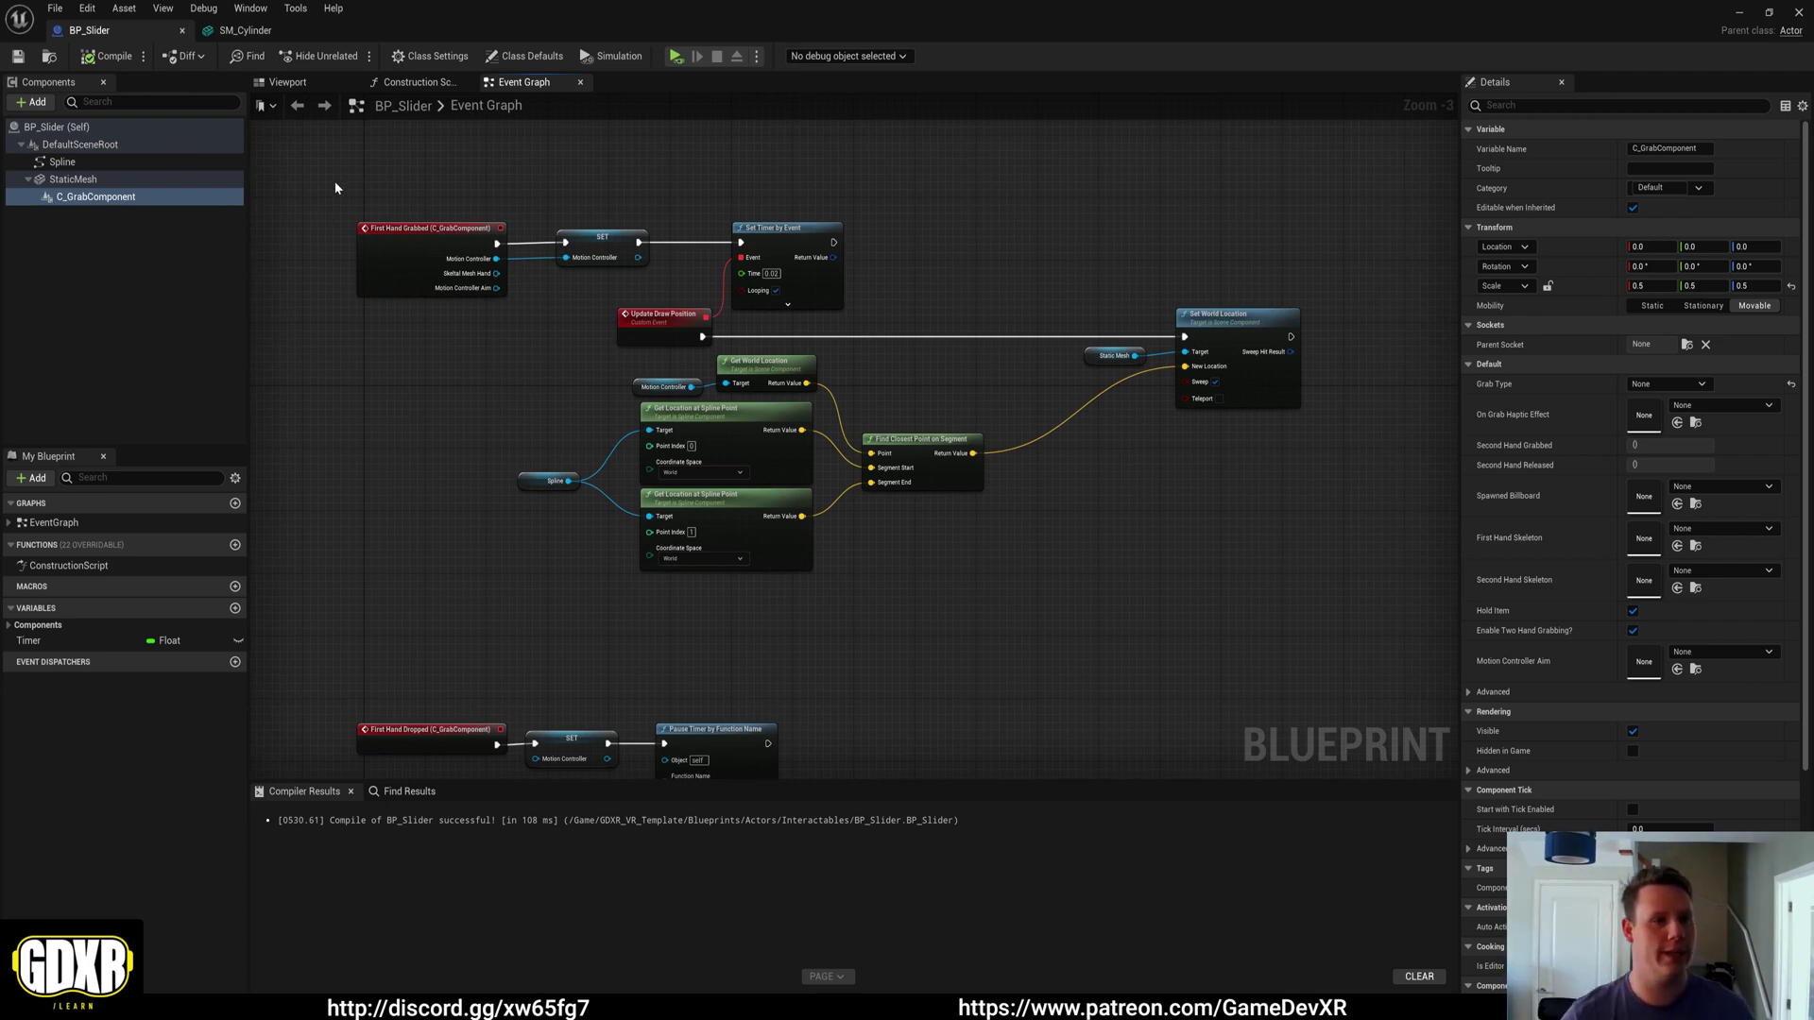
Add a Child Actor component under StaticMesh in BP_Slider and set its Child Actor Class to BP_HandSnap.
{"action": "left_click", "coordinate": [312, 85]}
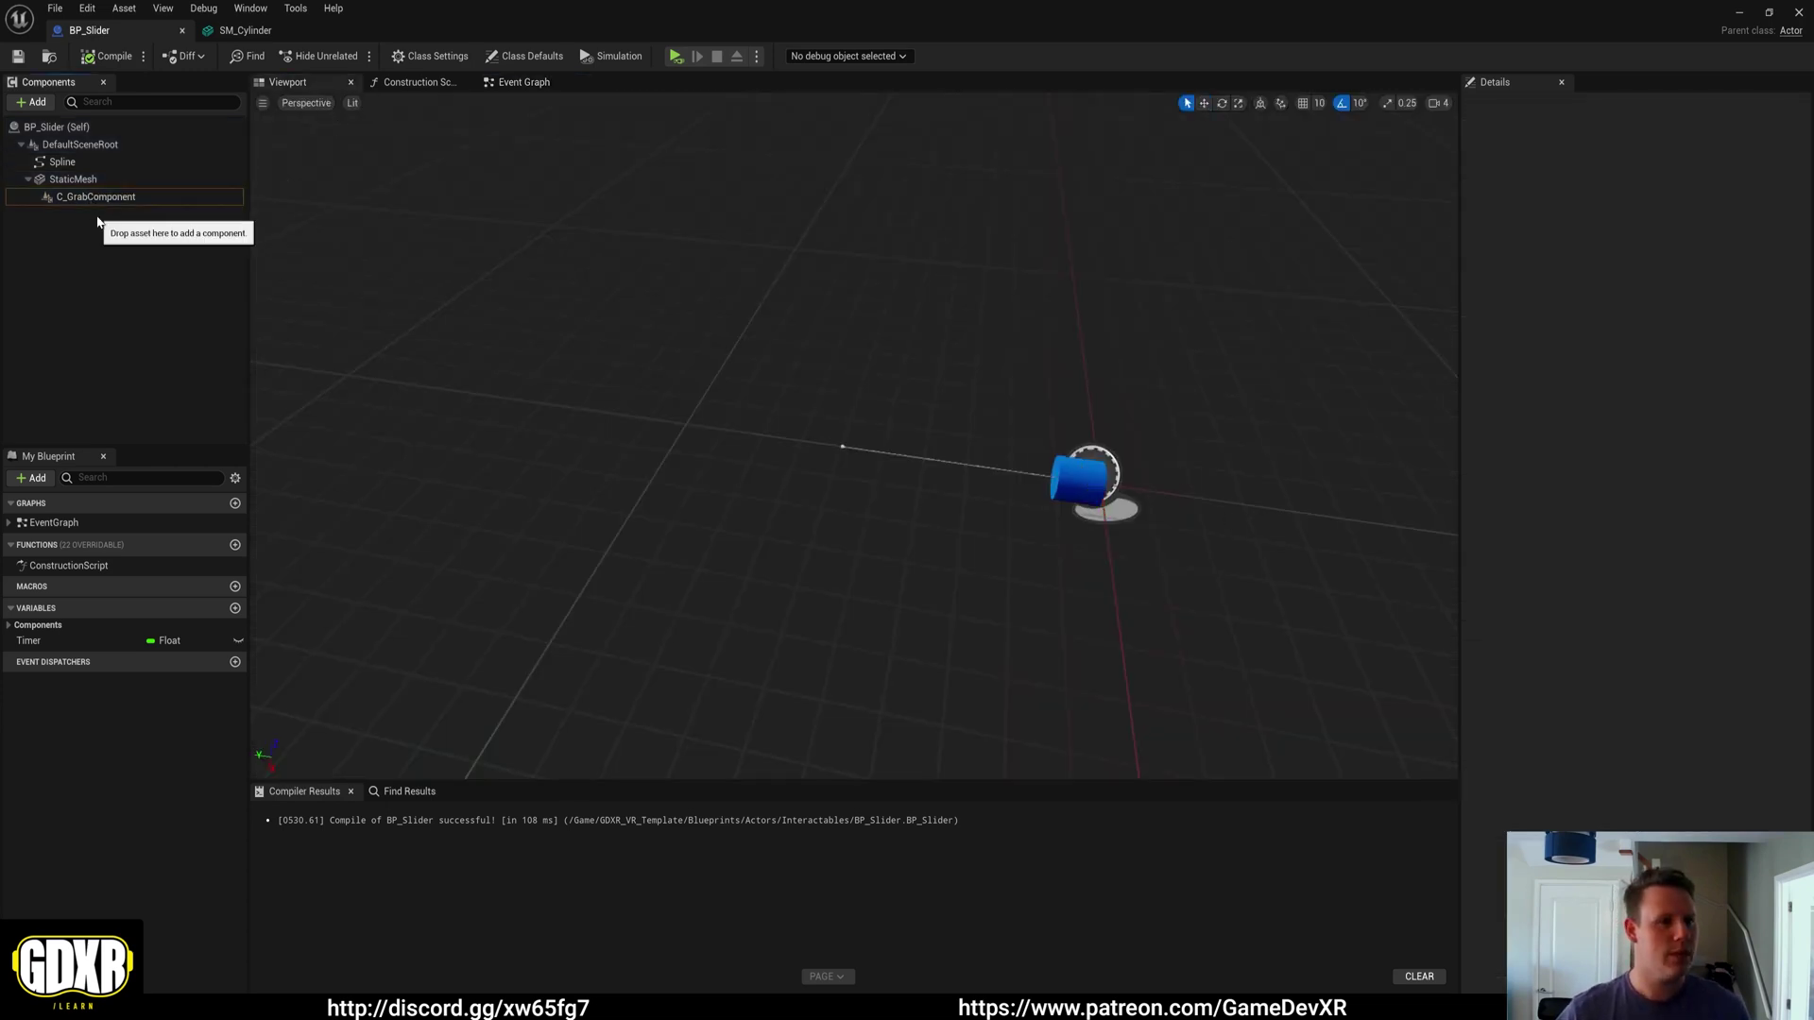
{"action": "left_click", "coordinate": [70, 179]}
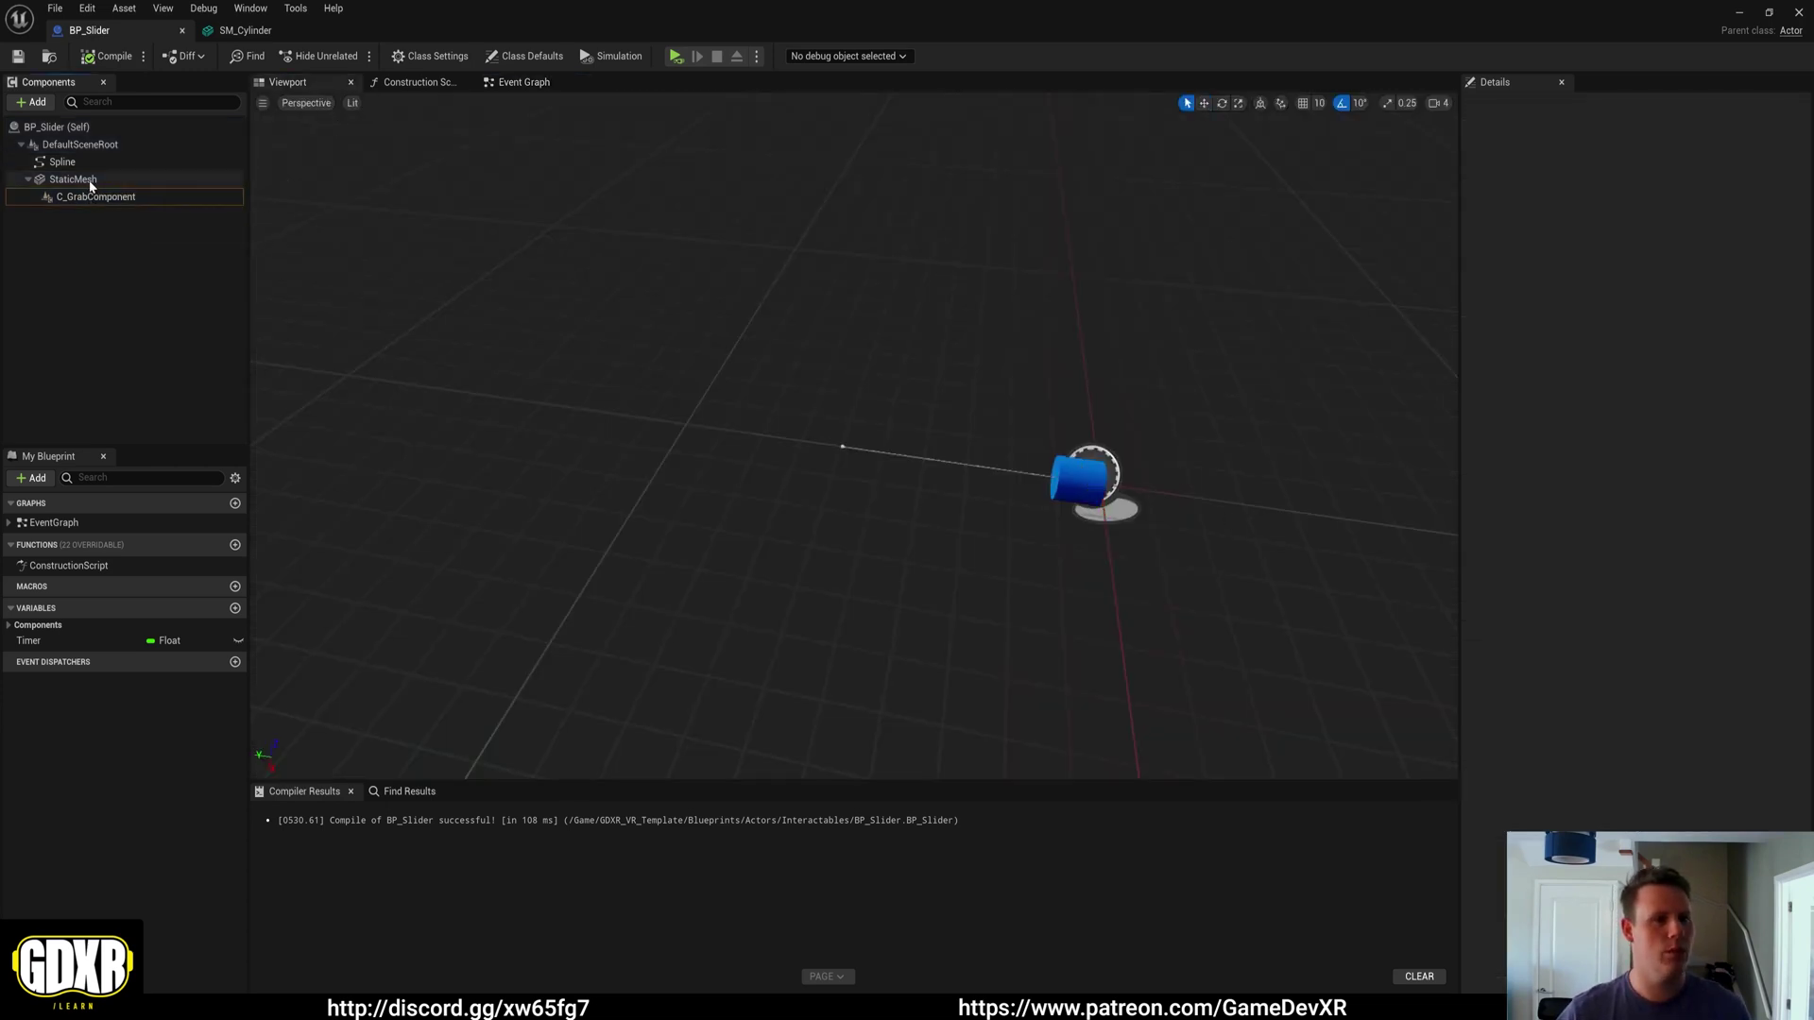
{"action": "left_click", "coordinate": [31, 102]}
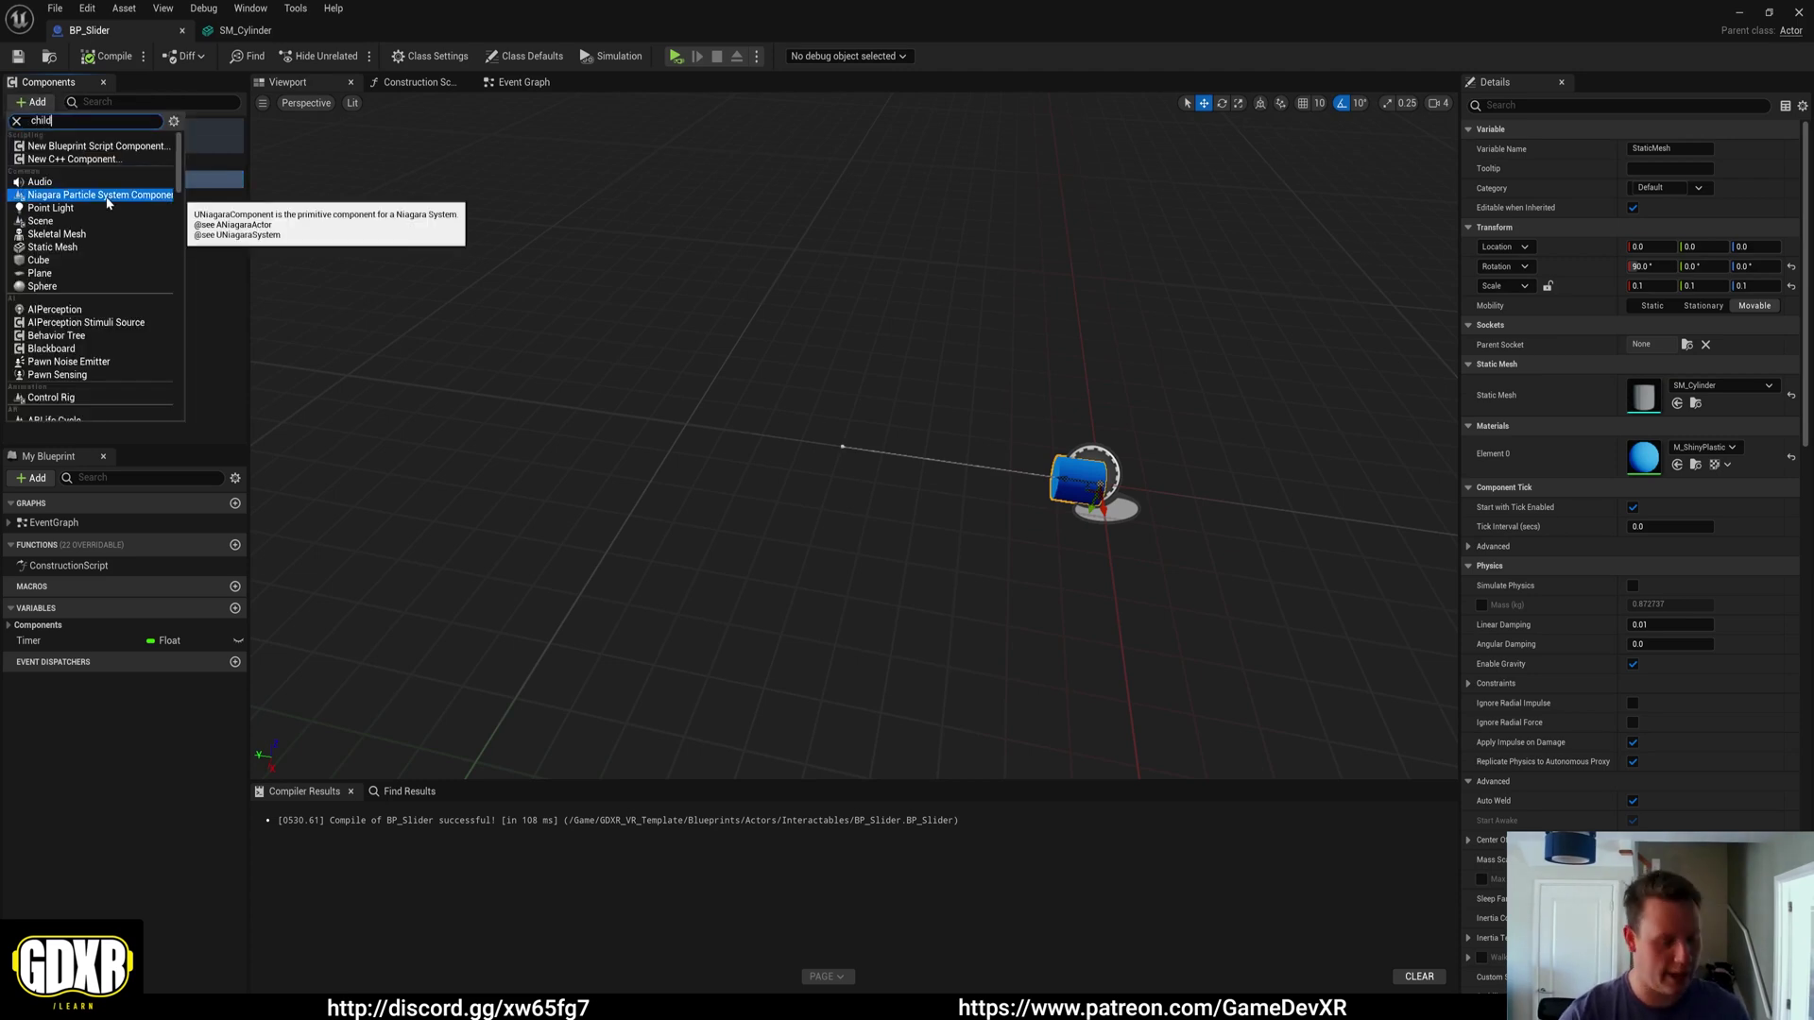
{"action": "key", "text": "Return"}
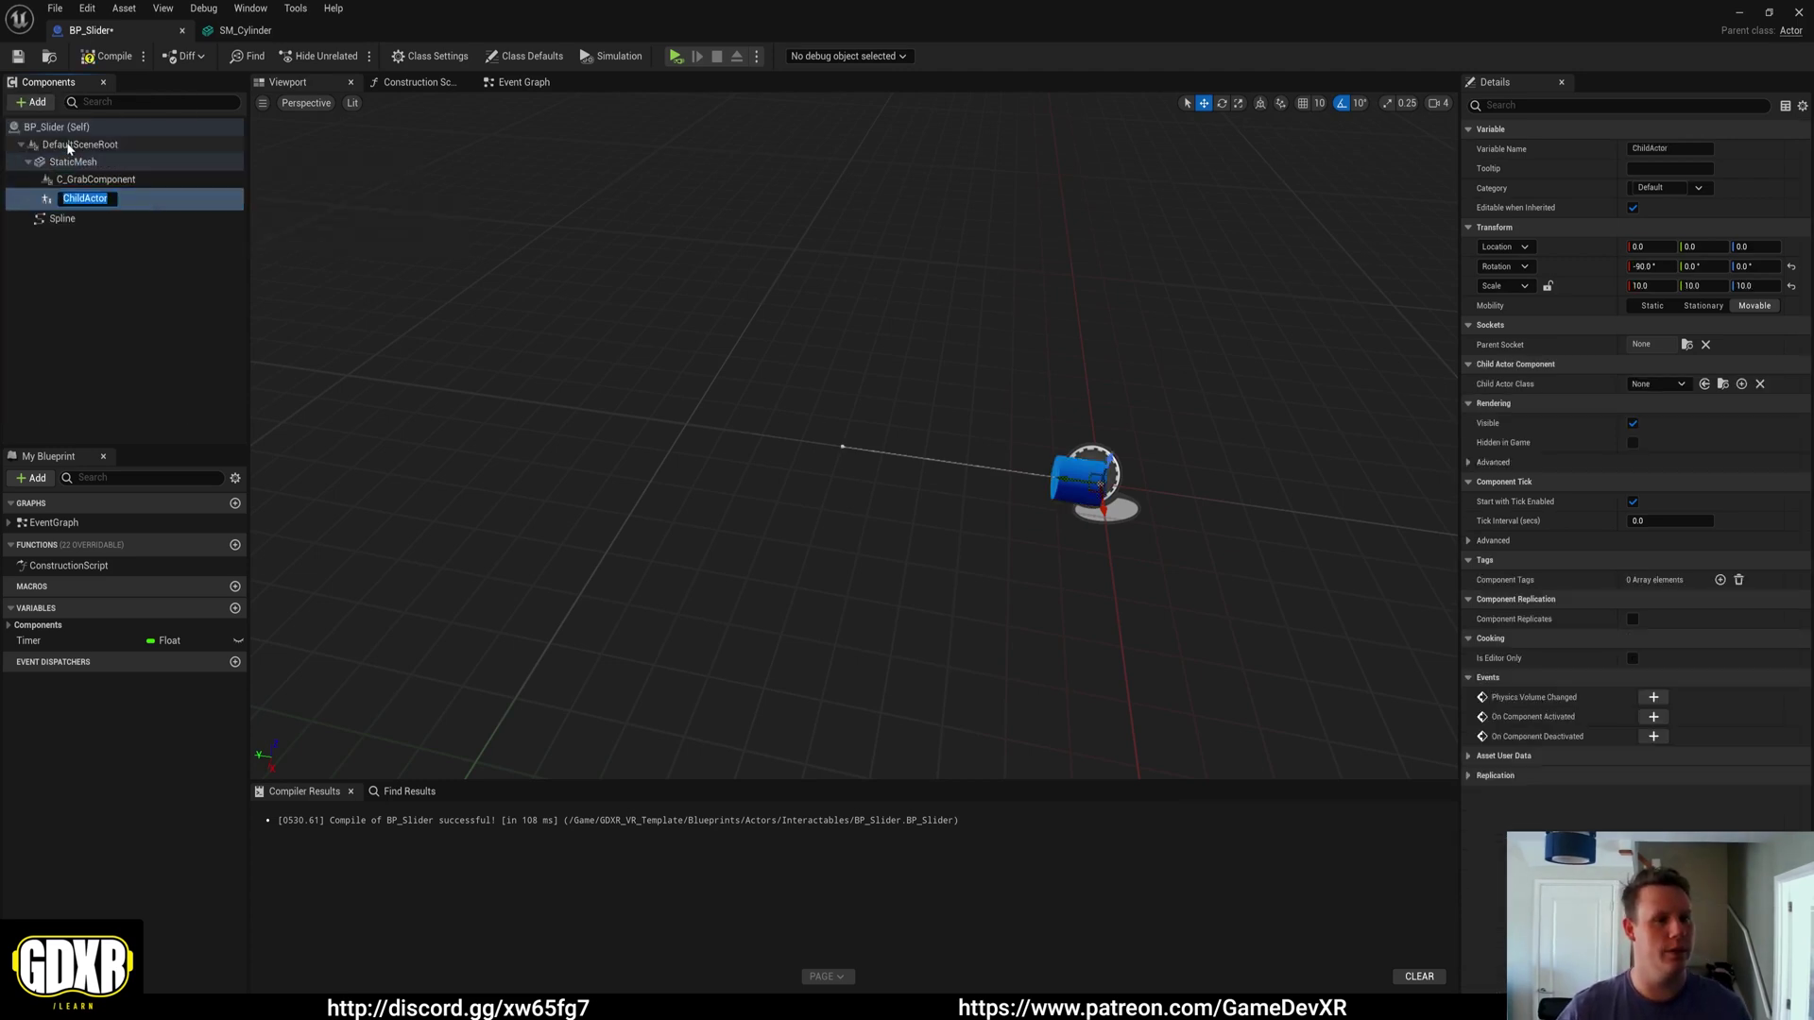
{"action": "key", "text": "Return"}
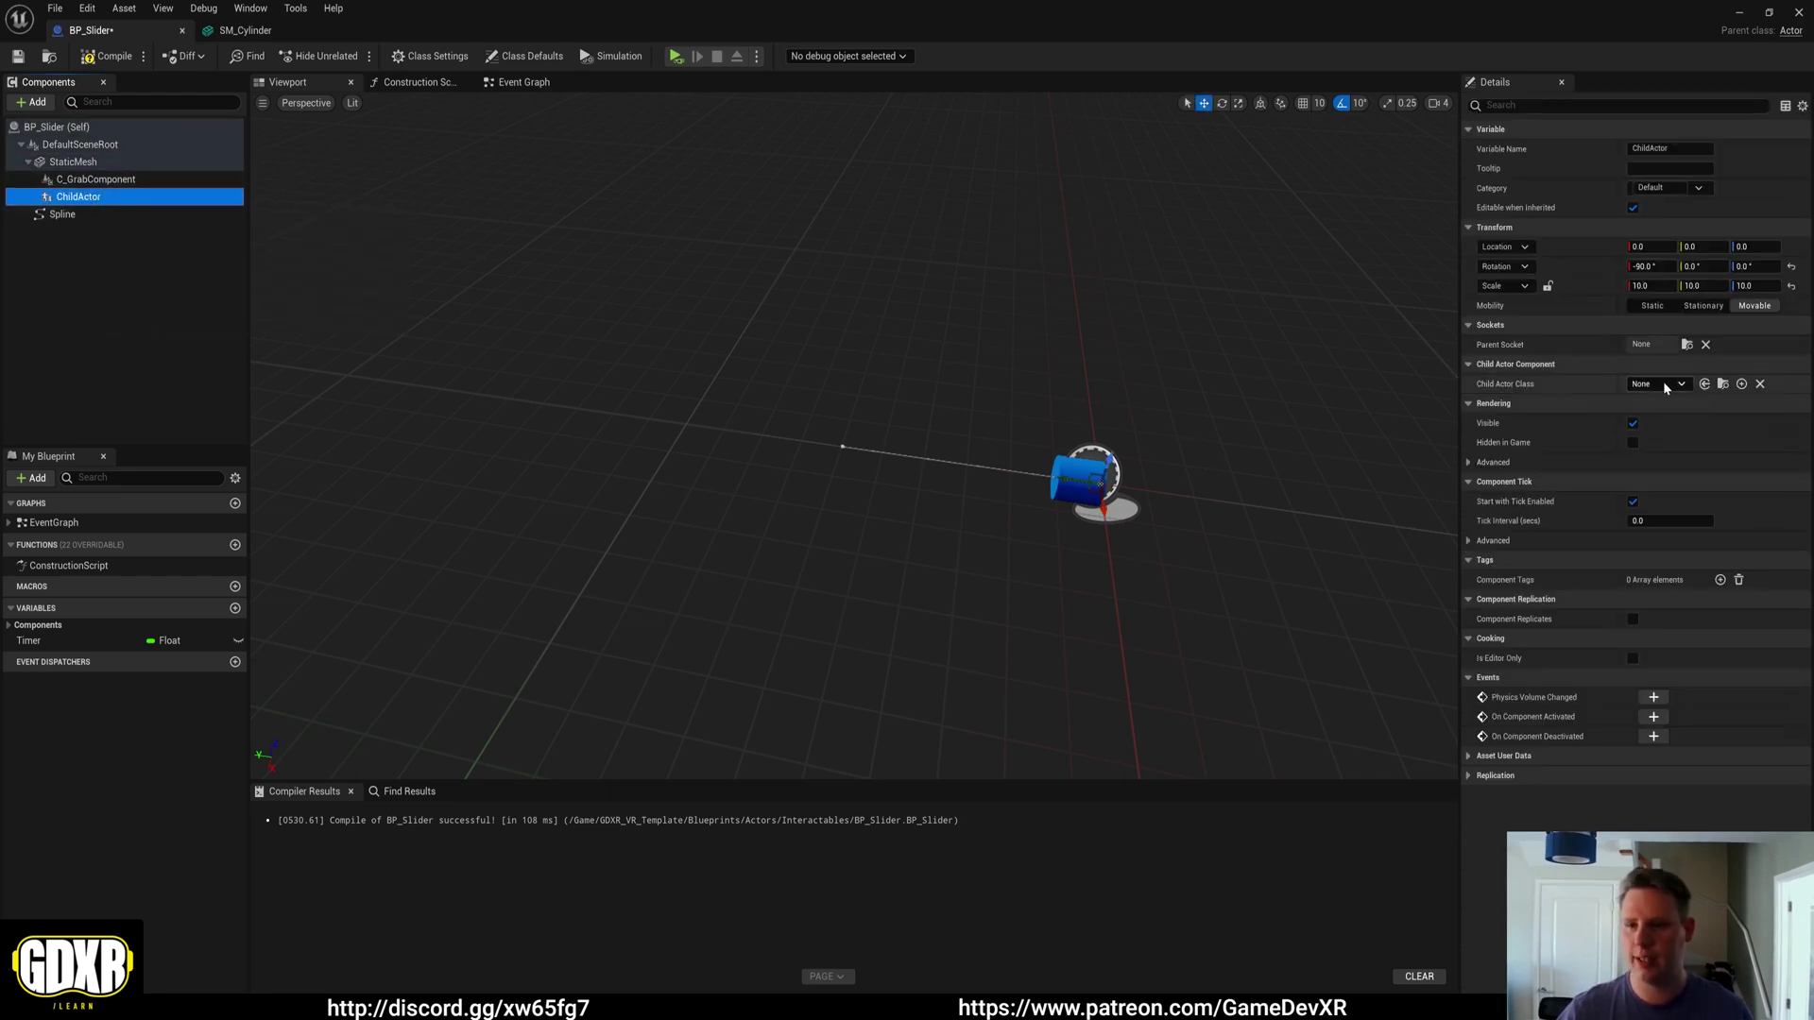
{"action": "left_click", "coordinate": [1663, 384]}
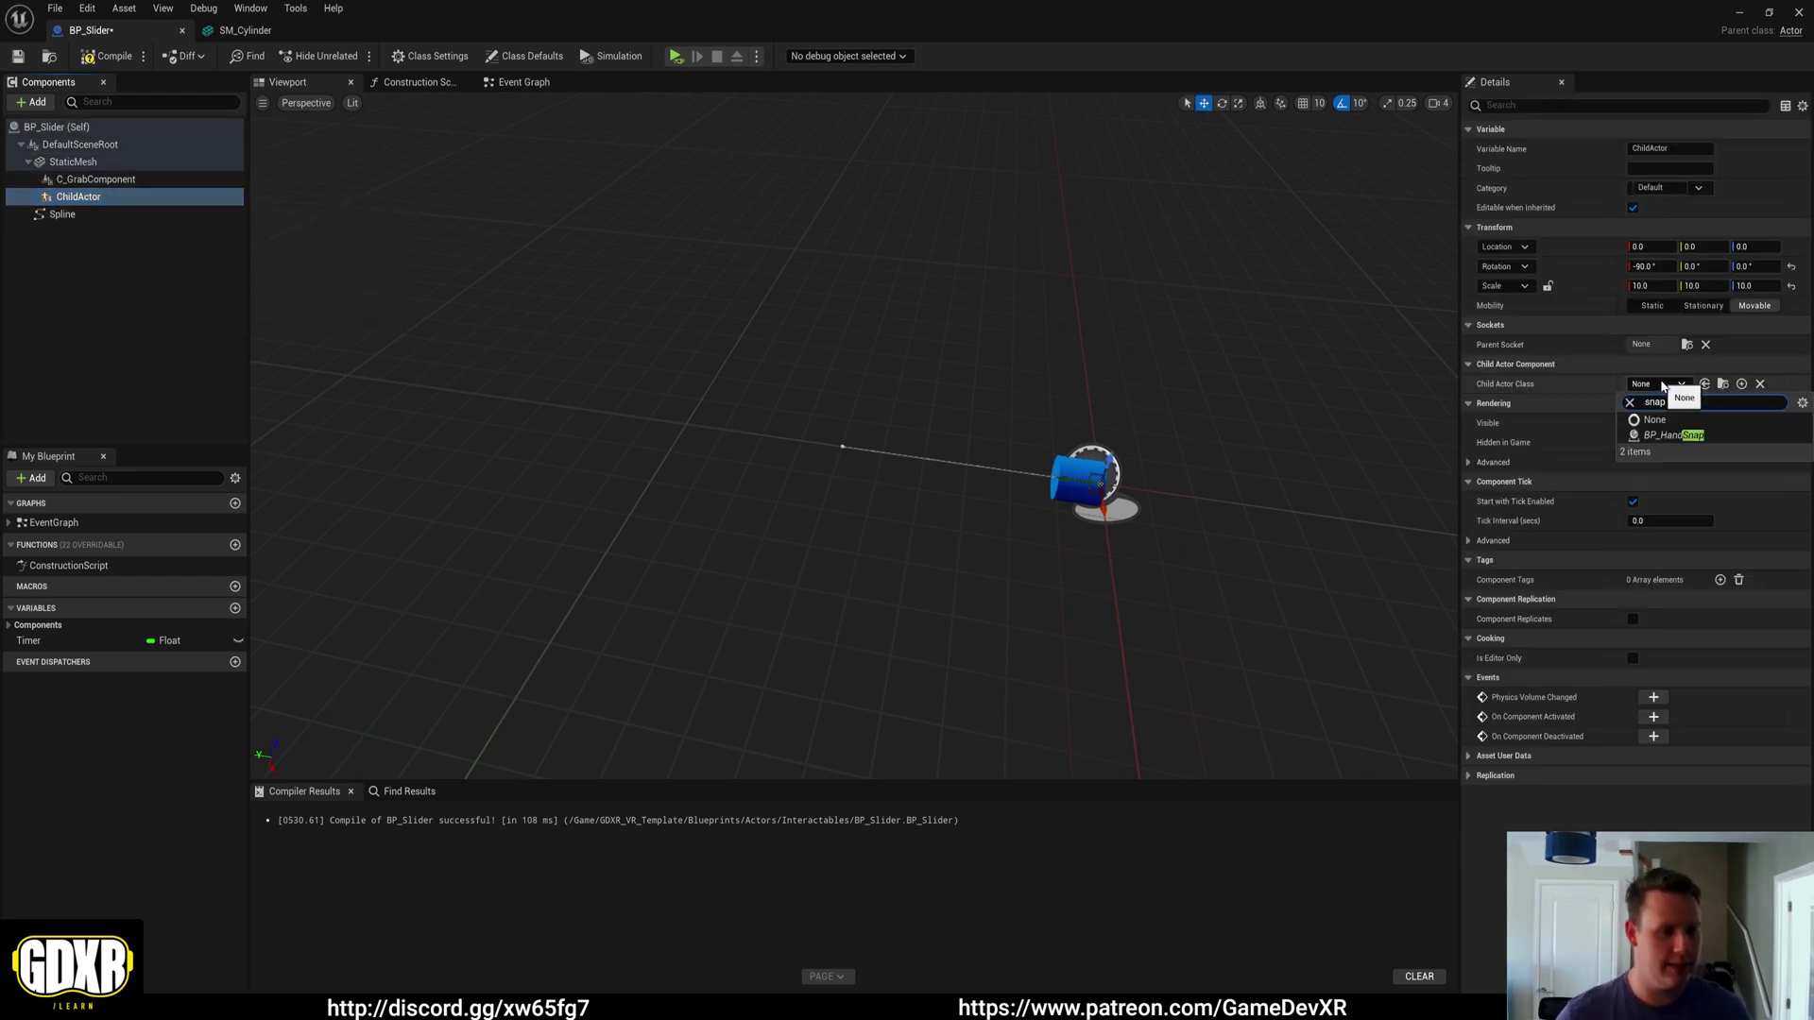
{"action": "left_click", "coordinate": [1672, 435]}
Rotate the hand-snap child actor to about 275.7°, 90°, 365.7° relative to the cylinder.
{"action": "right_click_drag", "start_coordinate": [1189, 509], "coordinate": [1030, 509]}
{"action": "key", "text": "e"}
{"action": "left_click_drag", "start_coordinate": [904, 469], "coordinate": [808, 467]}
{"action": "left_click_drag", "start_coordinate": [1219, 614], "coordinate": [1228, 619]}
Fit the hand around the cylinder at about location -33.6, -17.1, 62.6 and rotation 428.4°, 90°, 378.4°.
{"action": "key", "text": "w"}
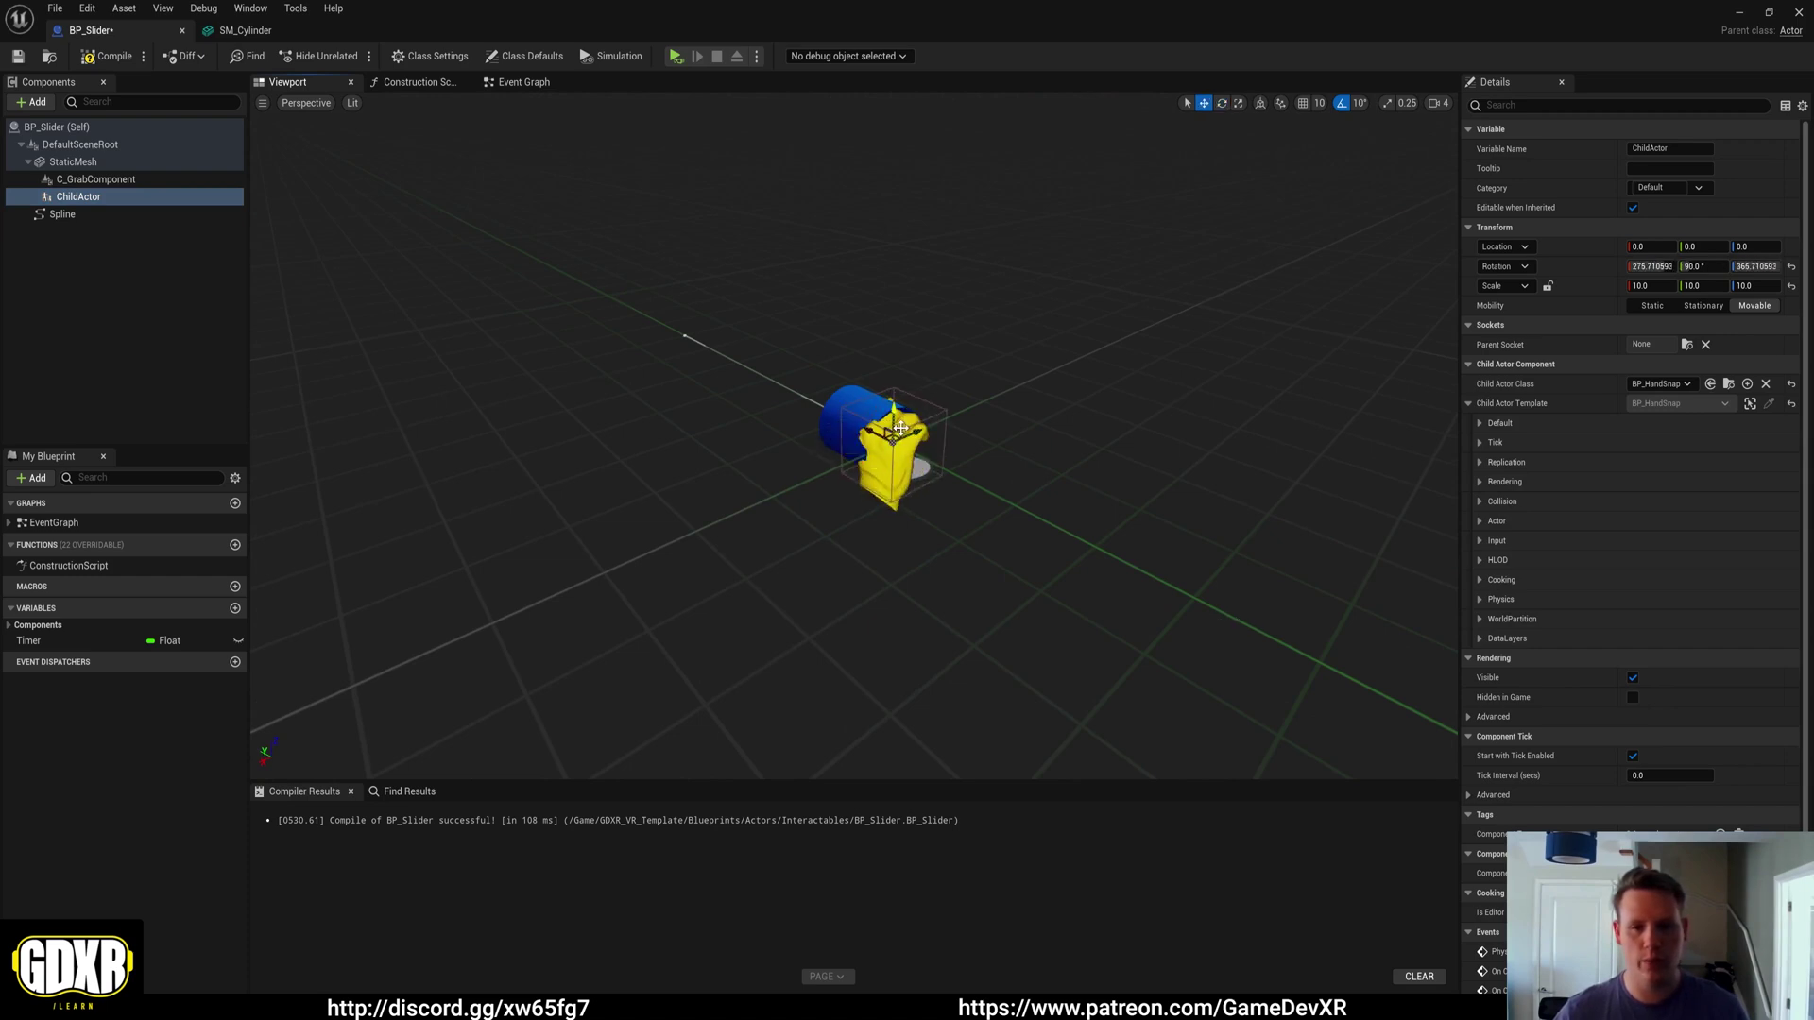
{"action": "mouse_move", "coordinate": [901, 429]}
{"action": "left_mouse_down"}
{"action": "mouse_move", "coordinate": [861, 424]}
{"action": "mouse_move", "coordinate": [864, 406]}
{"action": "mouse_move", "coordinate": [879, 418]}
{"action": "left_mouse_up"}
{"action": "right_click_drag", "start_coordinate": [879, 418], "coordinate": [770, 419]}
{"action": "key", "text": "e"}
{"action": "left_click_drag", "start_coordinate": [966, 439], "coordinate": [1049, 458]}
{"action": "key", "text": "w"}
{"action": "left_click_drag", "start_coordinate": [948, 490], "coordinate": [851, 440]}
{"action": "left_click_drag", "start_coordinate": [851, 440], "coordinate": [605, 510], "text": "alt"}
{"action": "left_click_drag", "start_coordinate": [918, 467], "coordinate": [922, 475]}
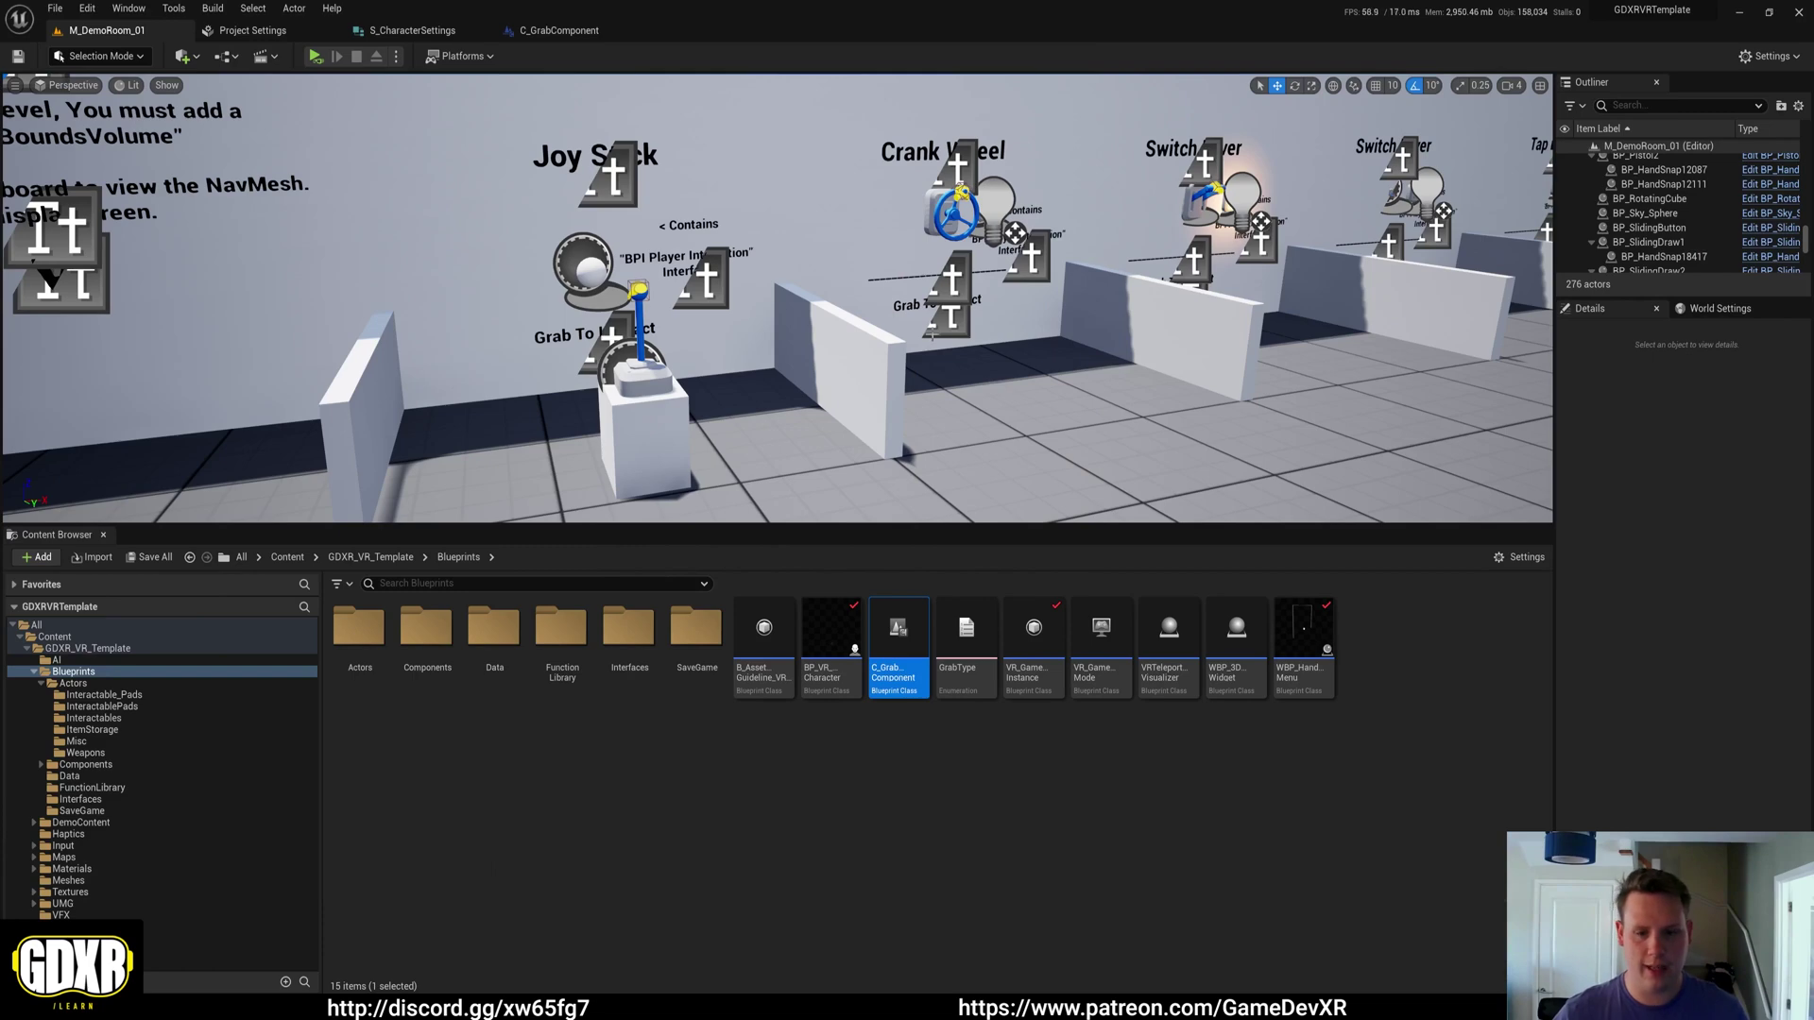
Place a BP_Slider from the Actors > Interactables folder on the demo room floor near the Welcome mat.
{"action": "key", "text": "s"}
{"action": "right_click_drag", "start_coordinate": [933, 330], "coordinate": [975, 366]}
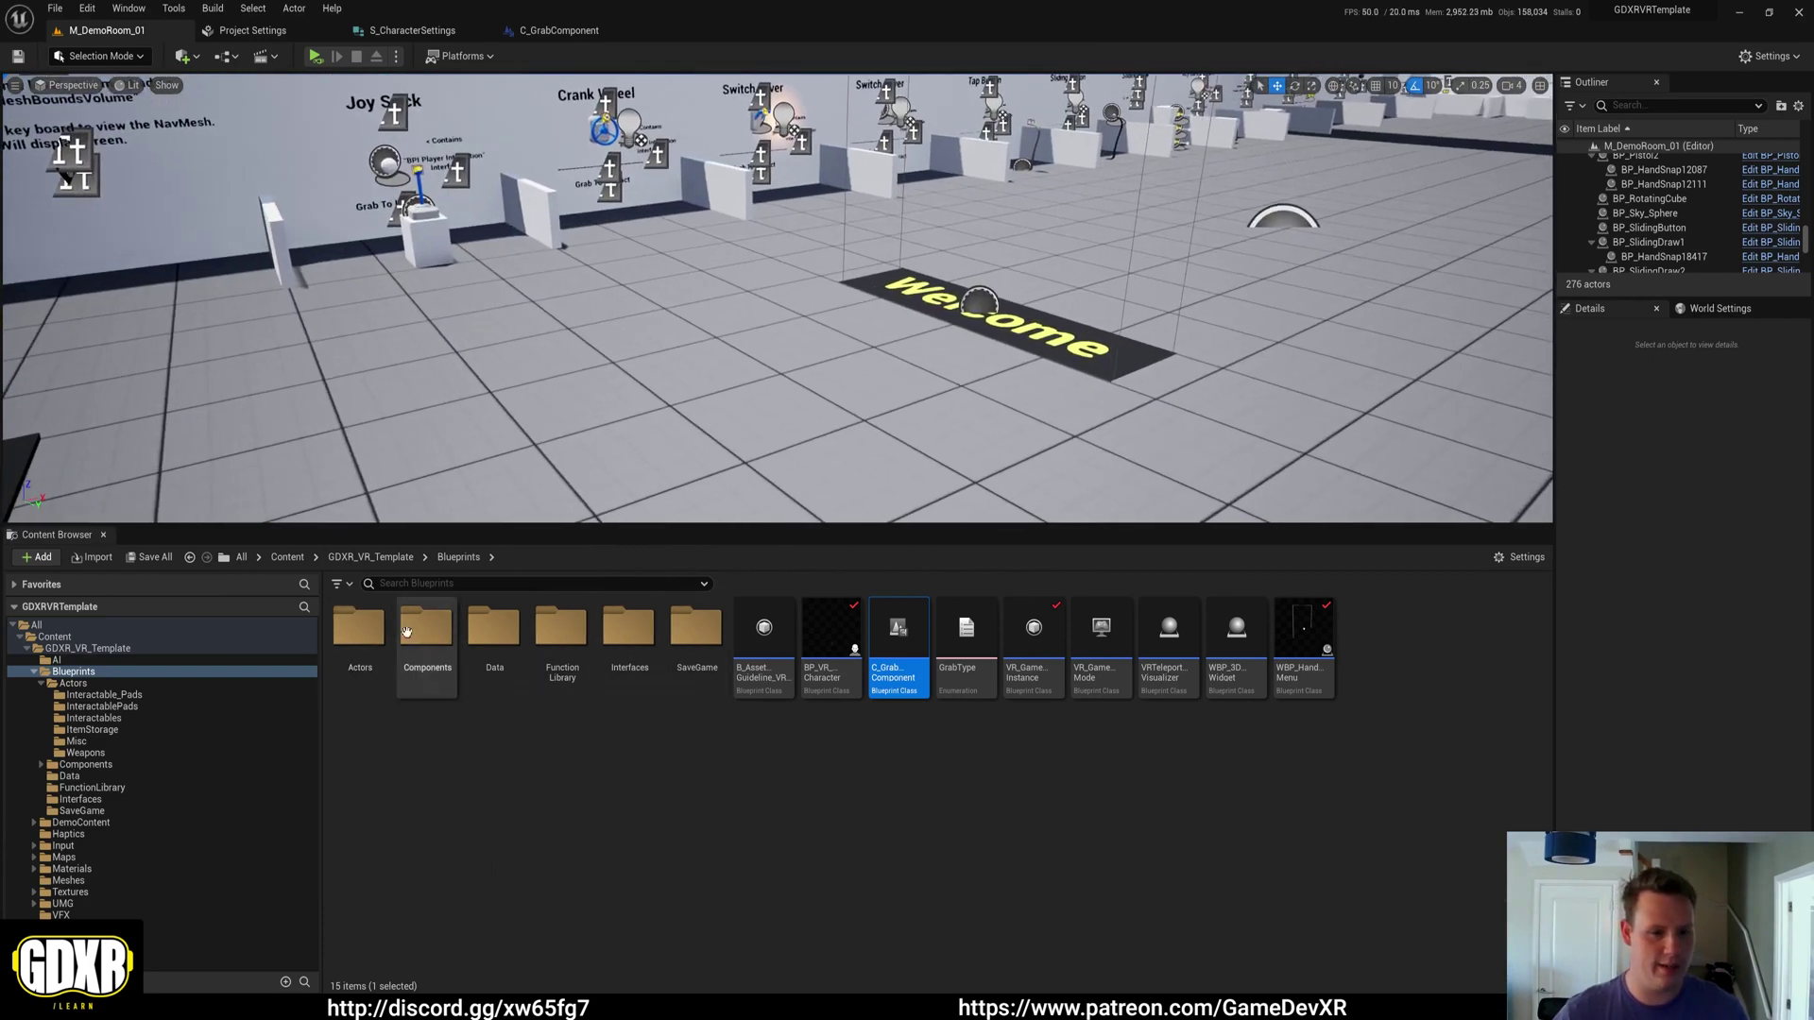
{"action": "double_click", "coordinate": [359, 627]}
{"action": "double_click", "coordinate": [493, 627]}
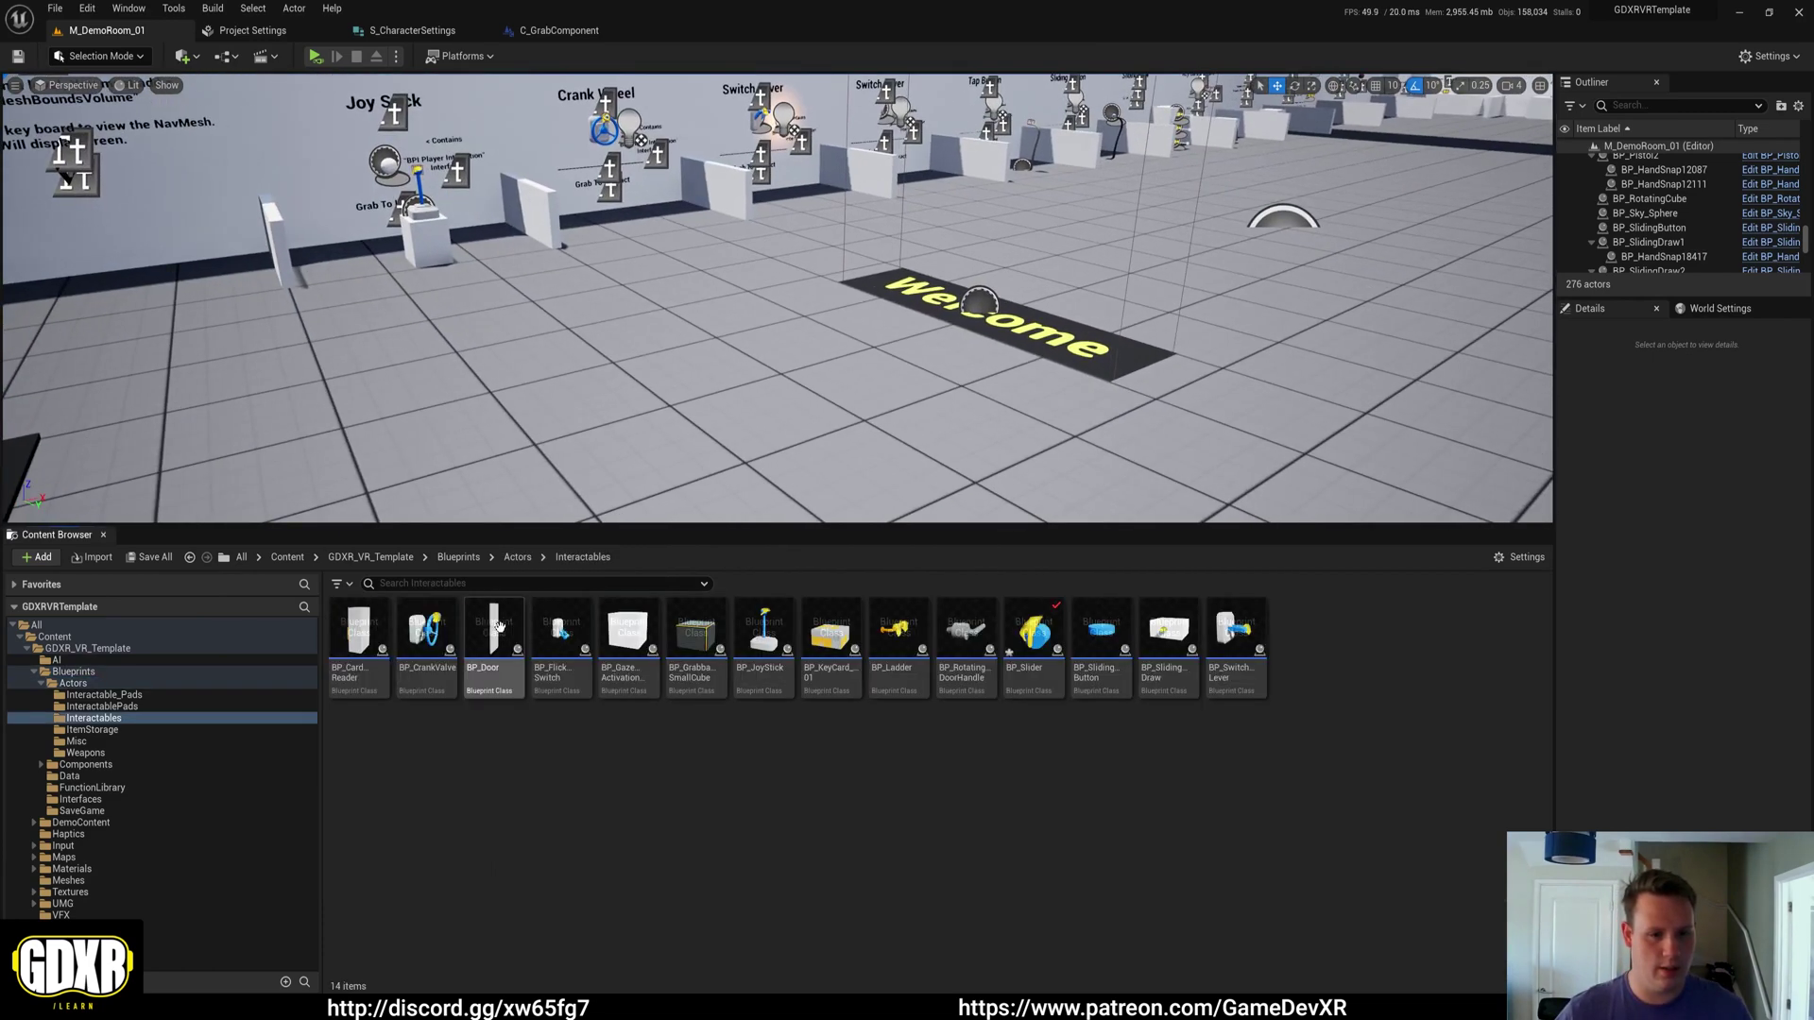
{"action": "left_click_drag", "start_coordinate": [1033, 631], "coordinate": [653, 388]}
Stand the placed slider upright by rotating it about -90° on X, and raise it to a Z location of about 128.
{"action": "key", "text": "e"}
{"action": "scroll", "coordinate": [738, 366], "scroll_direction": "up", "scroll_amount": 4}
{"action": "right_click_drag", "start_coordinate": [712, 417], "coordinate": [692, 429]}
{"action": "key", "text": "w"}
{"action": "left_click_drag", "start_coordinate": [732, 409], "coordinate": [730, 164]}
{"action": "mouse_move", "coordinate": [731, 164]}
{"action": "right_mouse_down"}
{"action": "mouse_move", "coordinate": [694, 94]}
{"action": "mouse_move", "coordinate": [746, 189]}
{"action": "right_mouse_up"}
{"action": "key", "text": "w"}
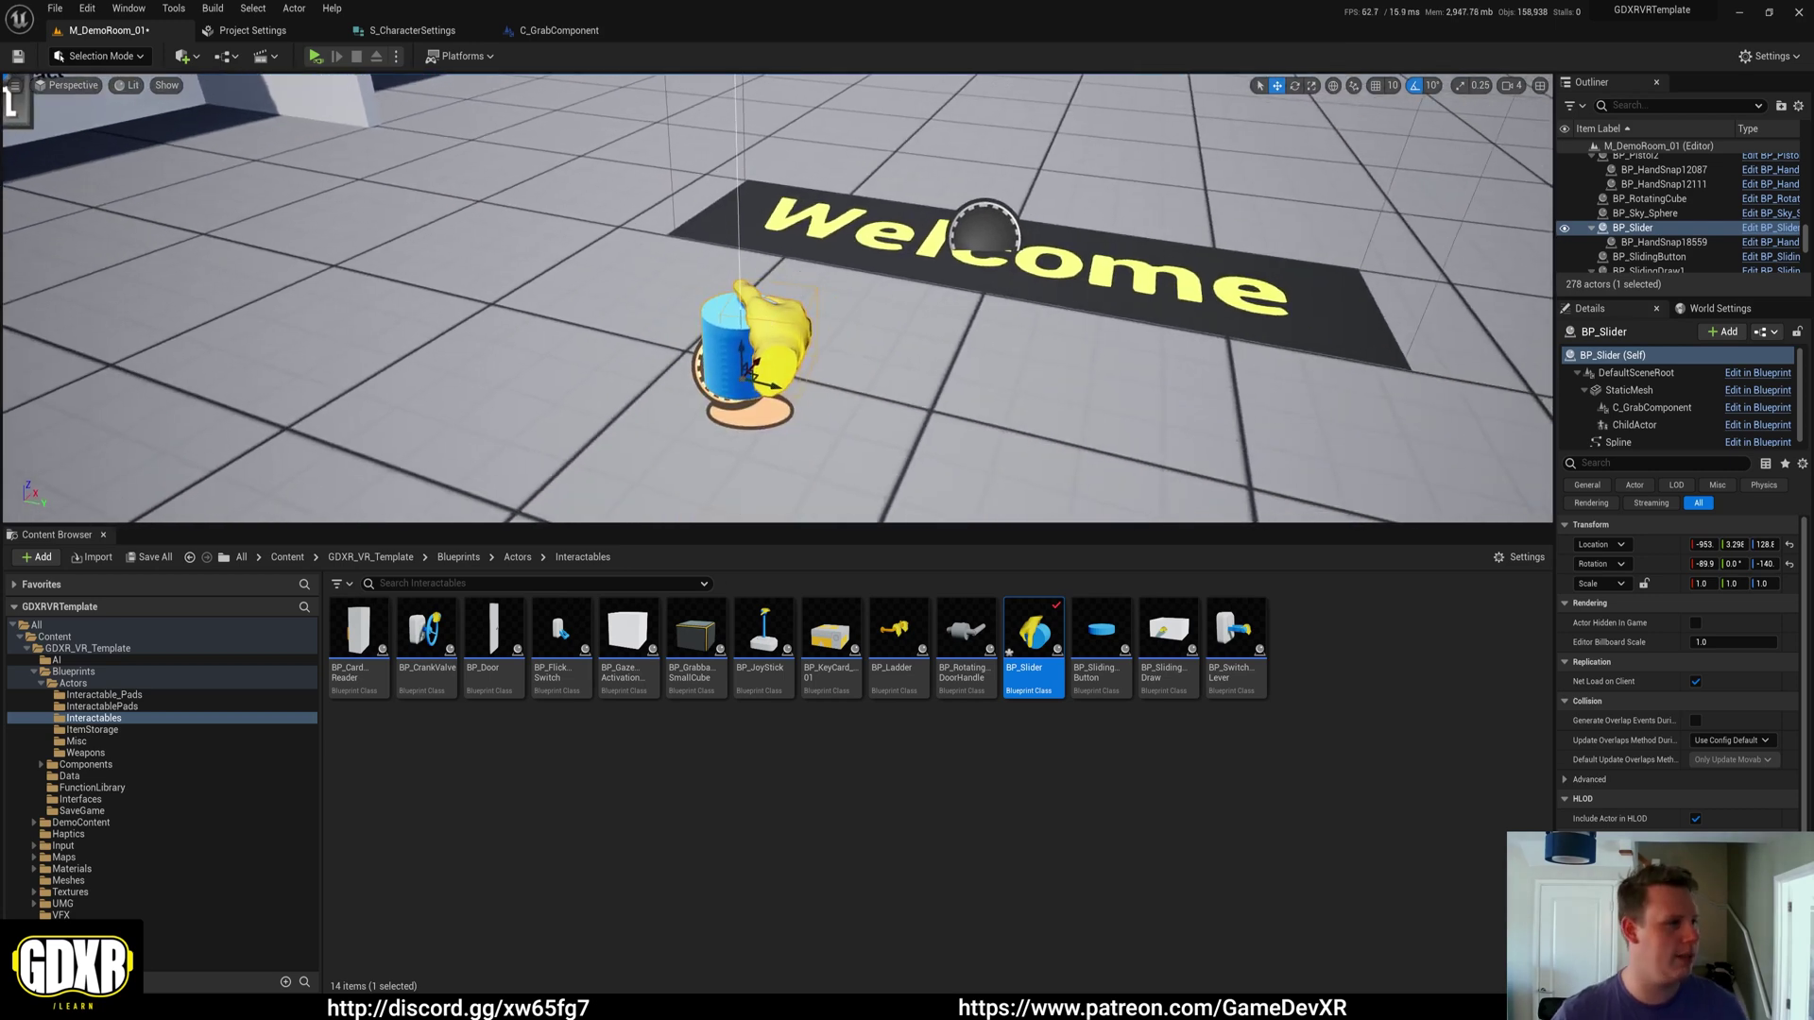
Move the Update Draw Position nodes lower in BP_Slider's event graph and dock the BP_Slider and SM_Cylinder editors in the main window.
{"action": "left_click_drag", "start_coordinate": [0, 276], "coordinate": [968, 1]}
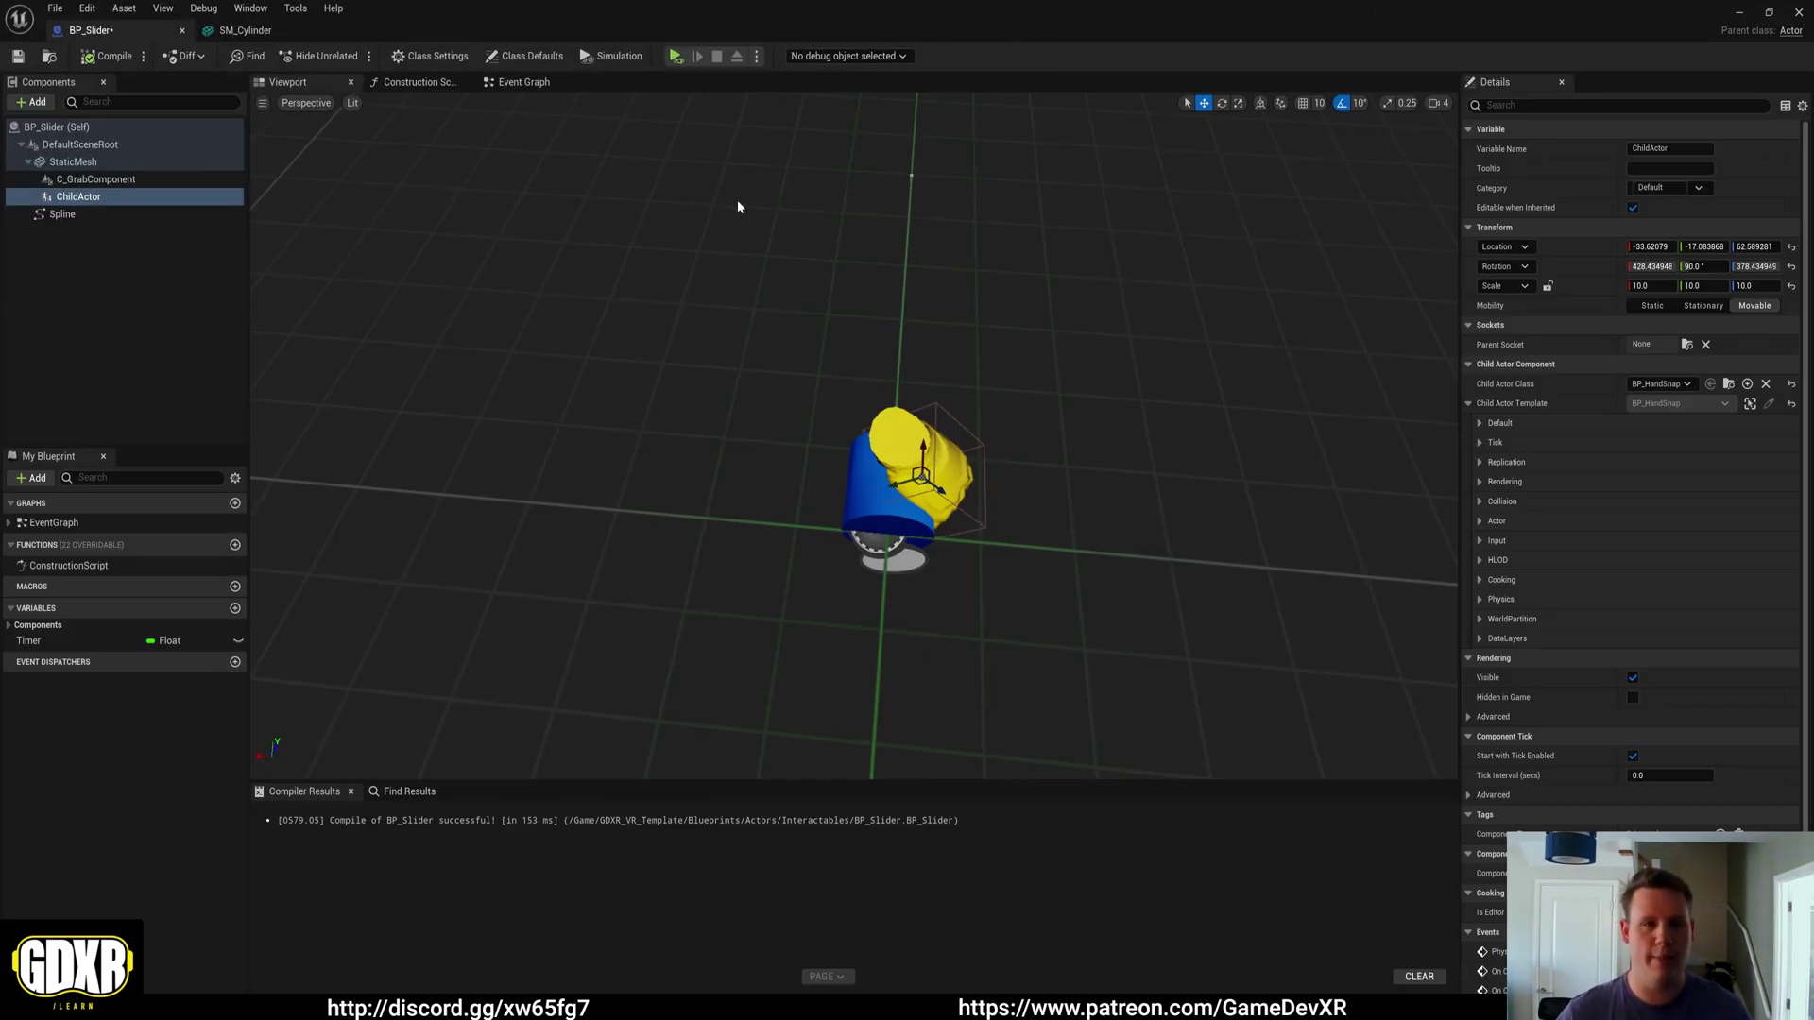
{"action": "left_click", "coordinate": [513, 84]}
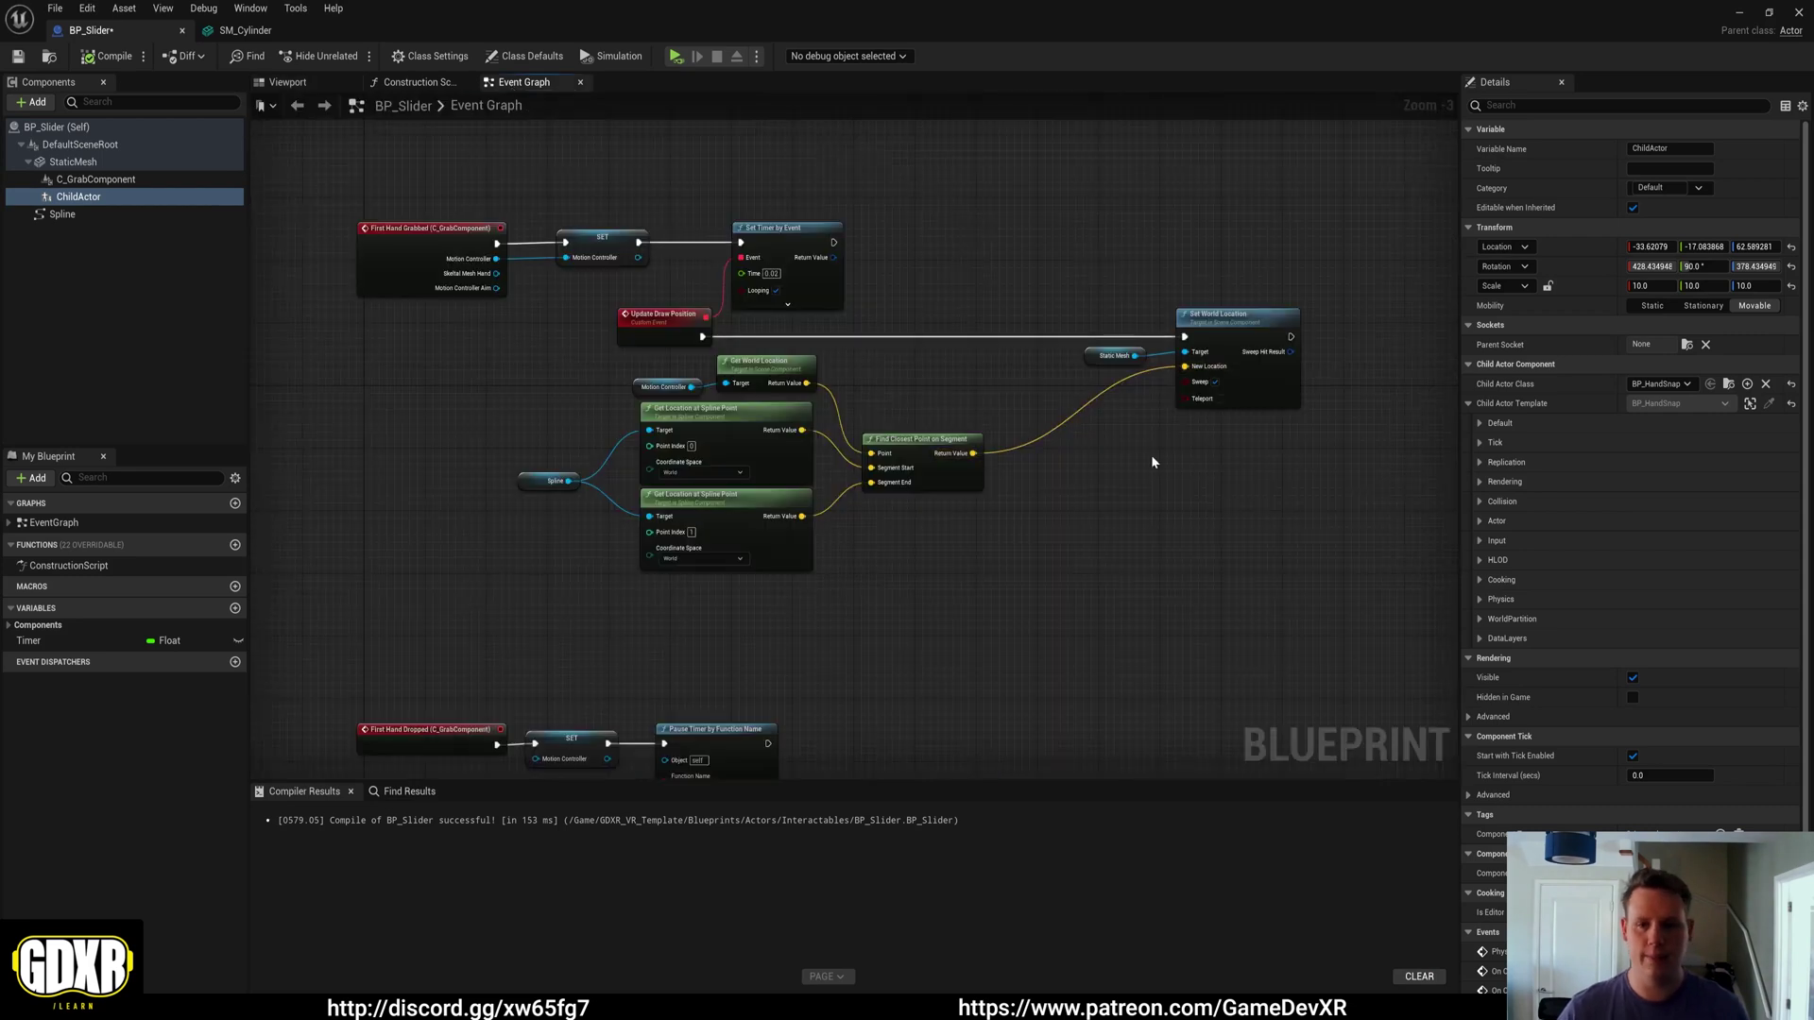
{"action": "left_click_drag", "start_coordinate": [1309, 621], "coordinate": [597, 402]}
{"action": "left_click", "coordinate": [676, 347]}
{"action": "left_click_drag", "start_coordinate": [118, 37], "coordinate": [660, 36]}
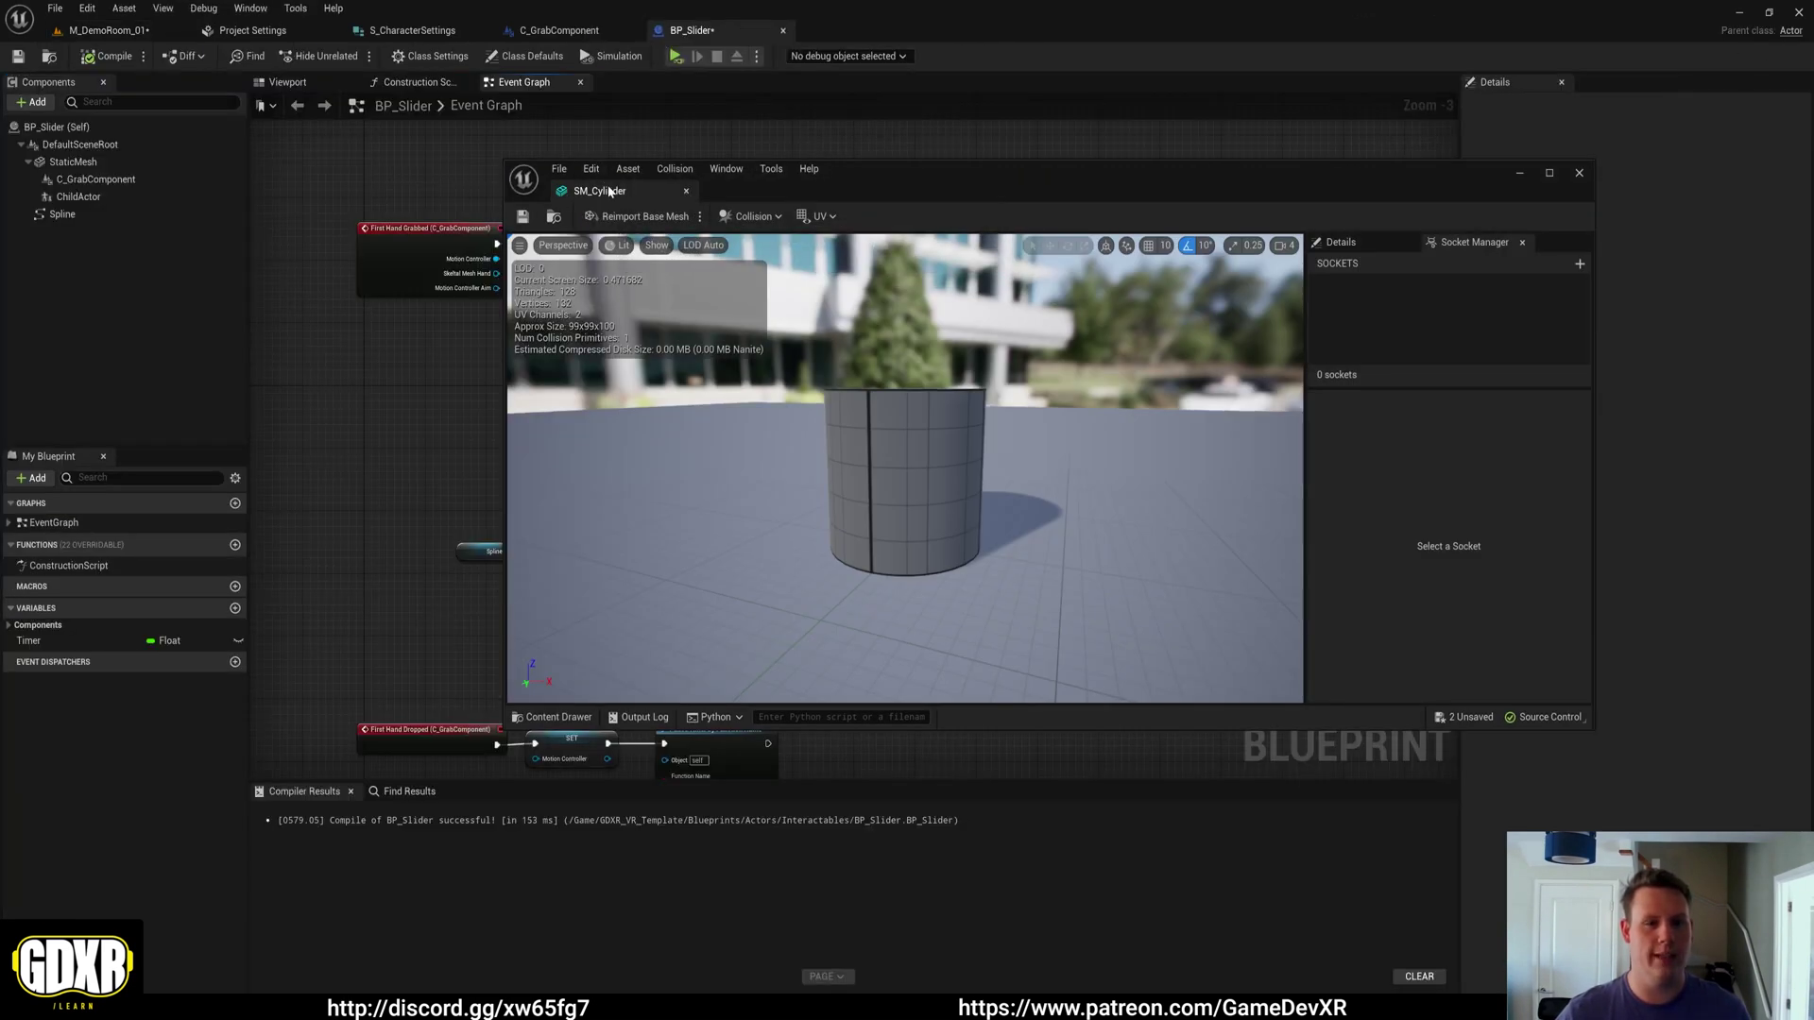
{"action": "left_click_drag", "start_coordinate": [604, 191], "coordinate": [867, 40]}
Locate the Crank Wheel actor's asset from the M_DemoRoom_01 level and open the BP_CrankValve blueprint.
{"action": "left_click", "coordinate": [104, 31]}
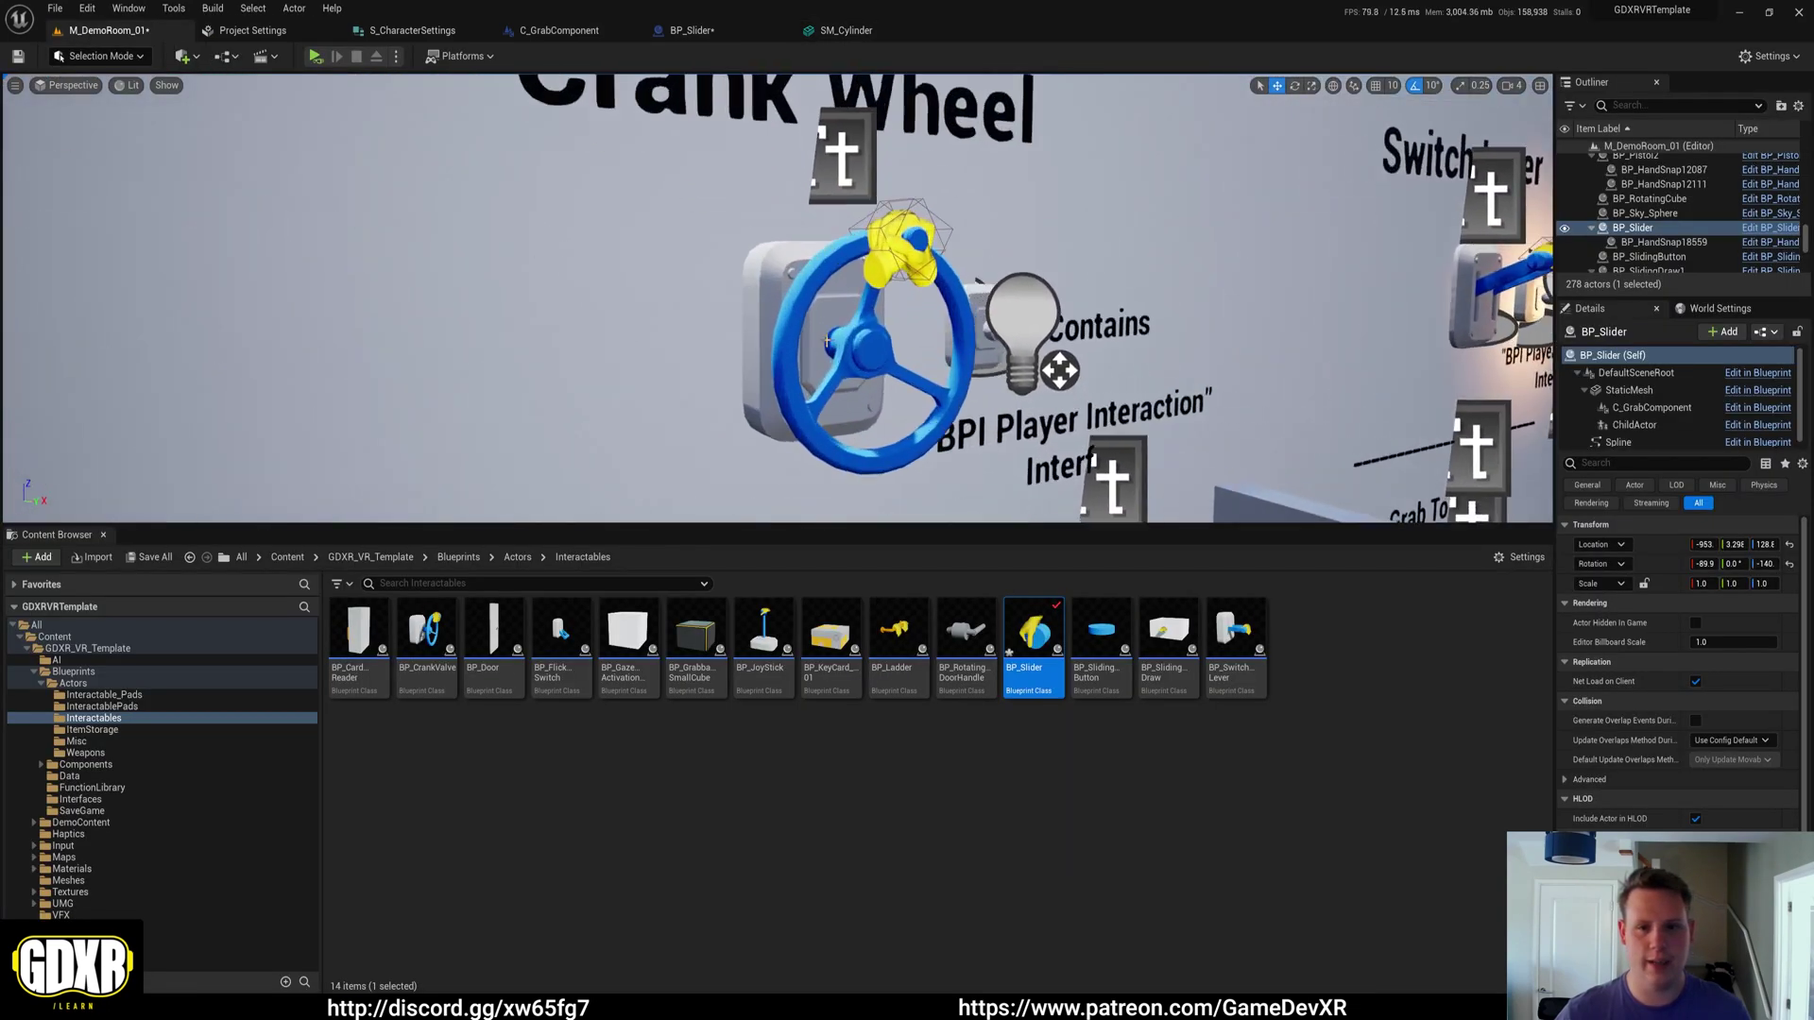
{"action": "left_click", "coordinate": [903, 251]}
{"action": "right_click", "coordinate": [906, 256]}
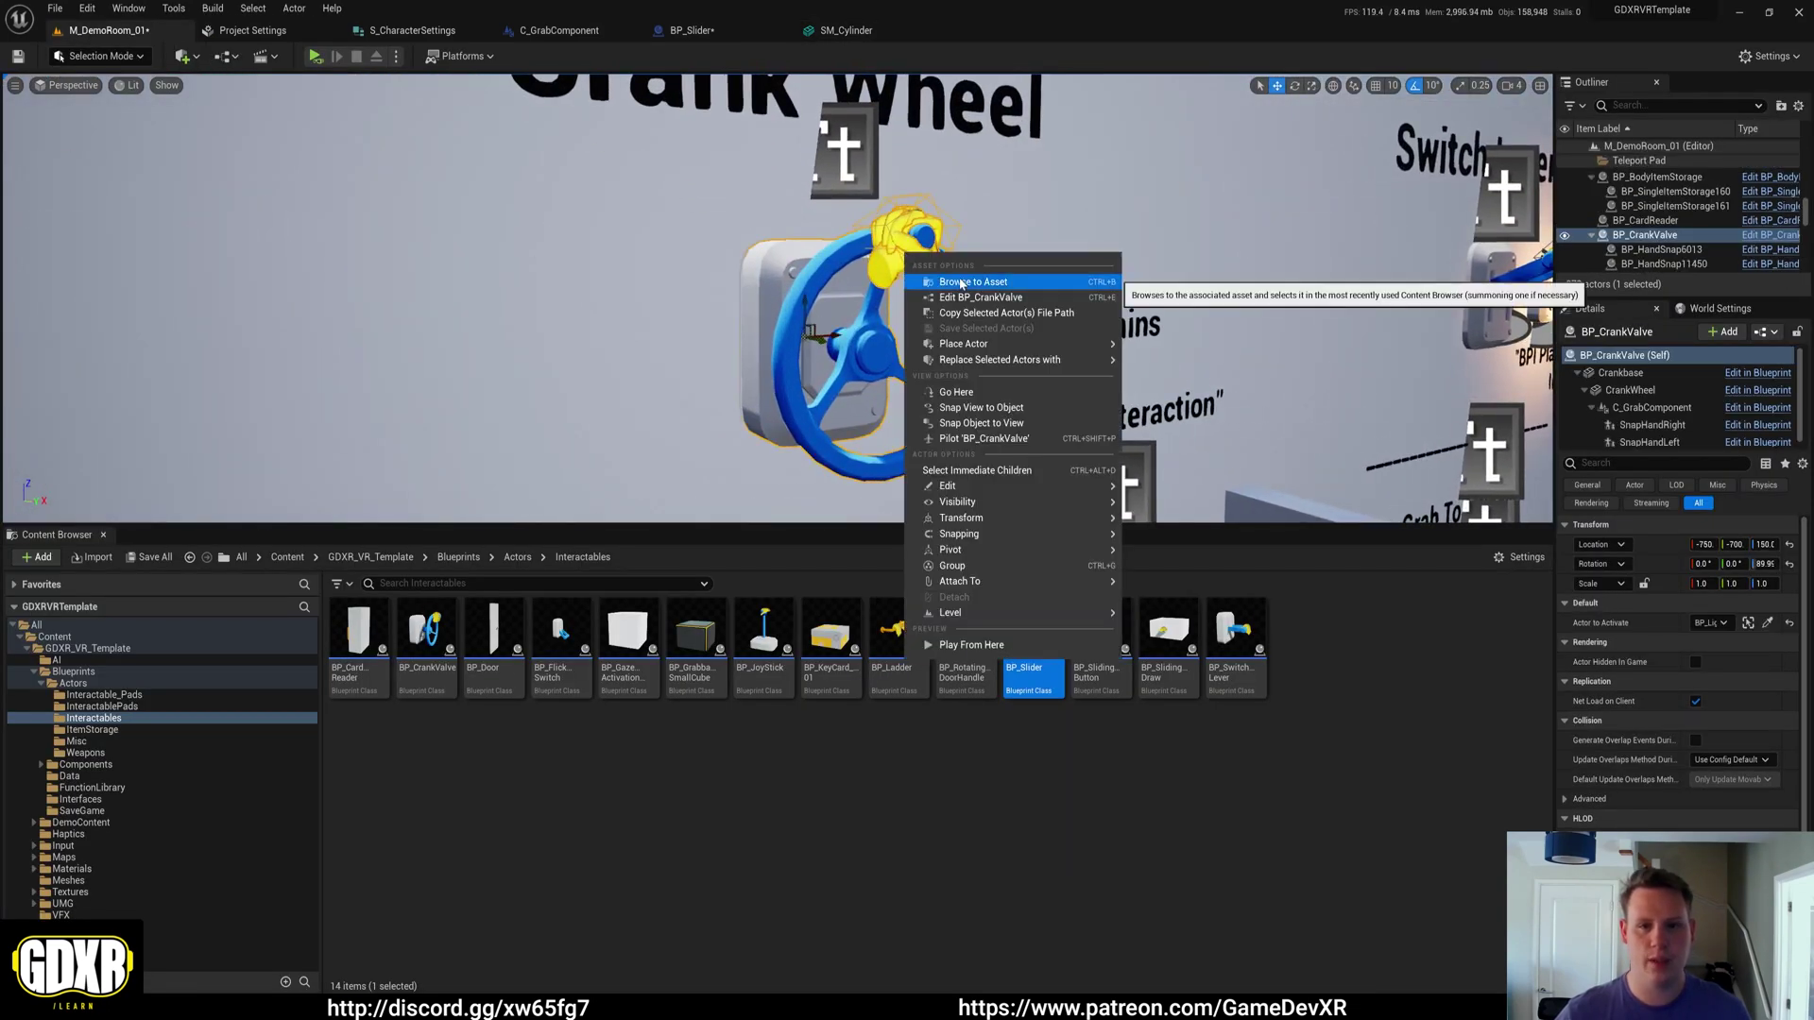
{"action": "left_click", "coordinate": [989, 284]}
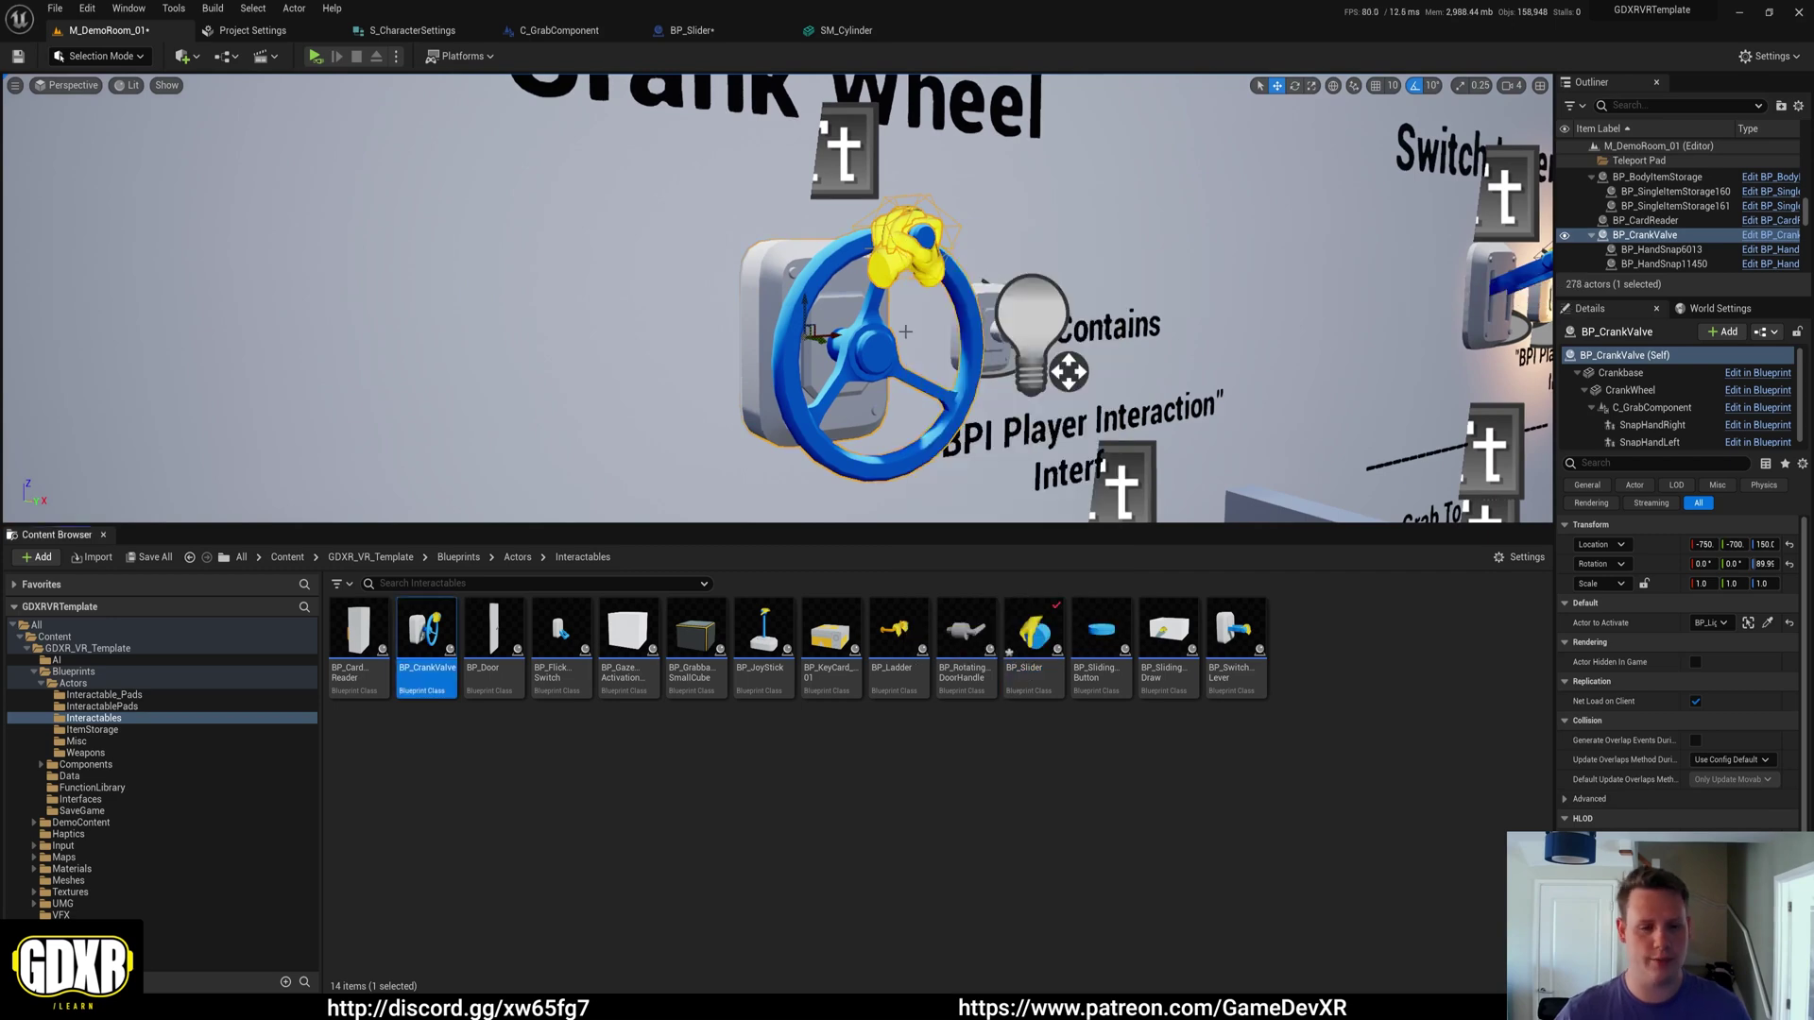
{"action": "double_click", "coordinate": [426, 682]}
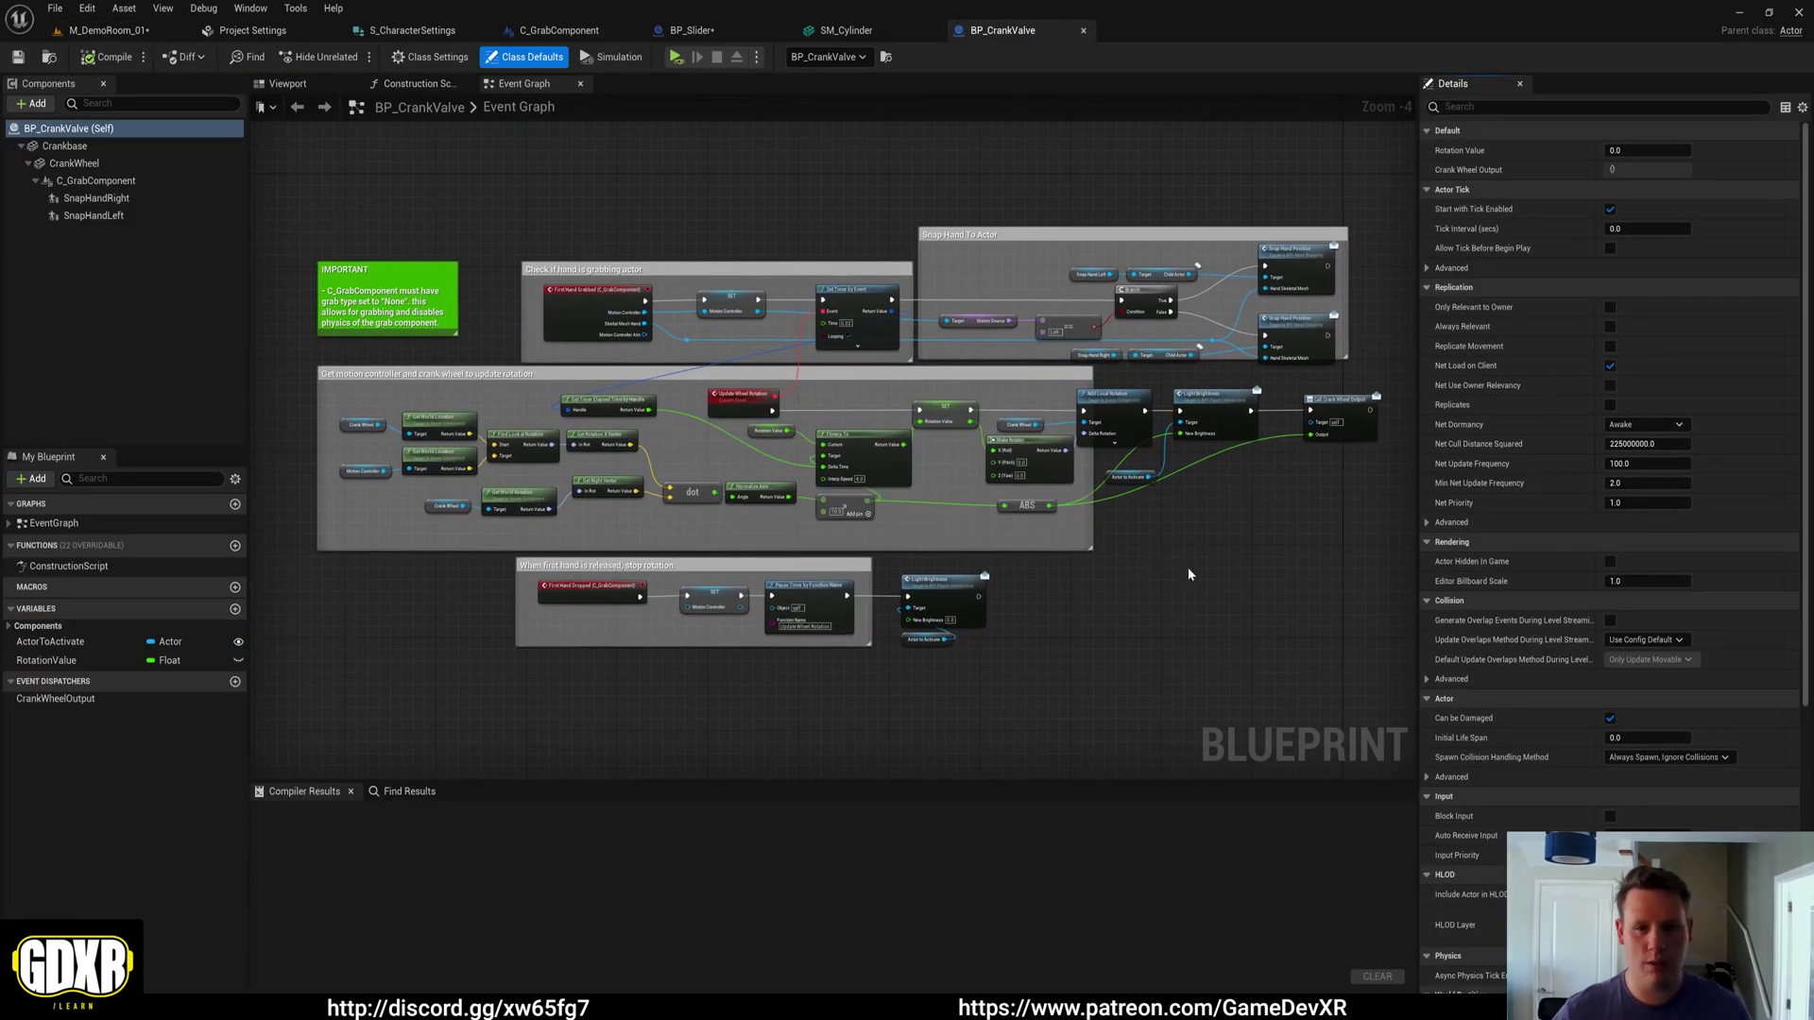
Spread out the lower nodes in BP_CrankValve's Snap Hand To Actor section and copy all nodes inside that comment.
{"action": "right_click_drag", "start_coordinate": [1139, 359], "coordinate": [862, 510]}
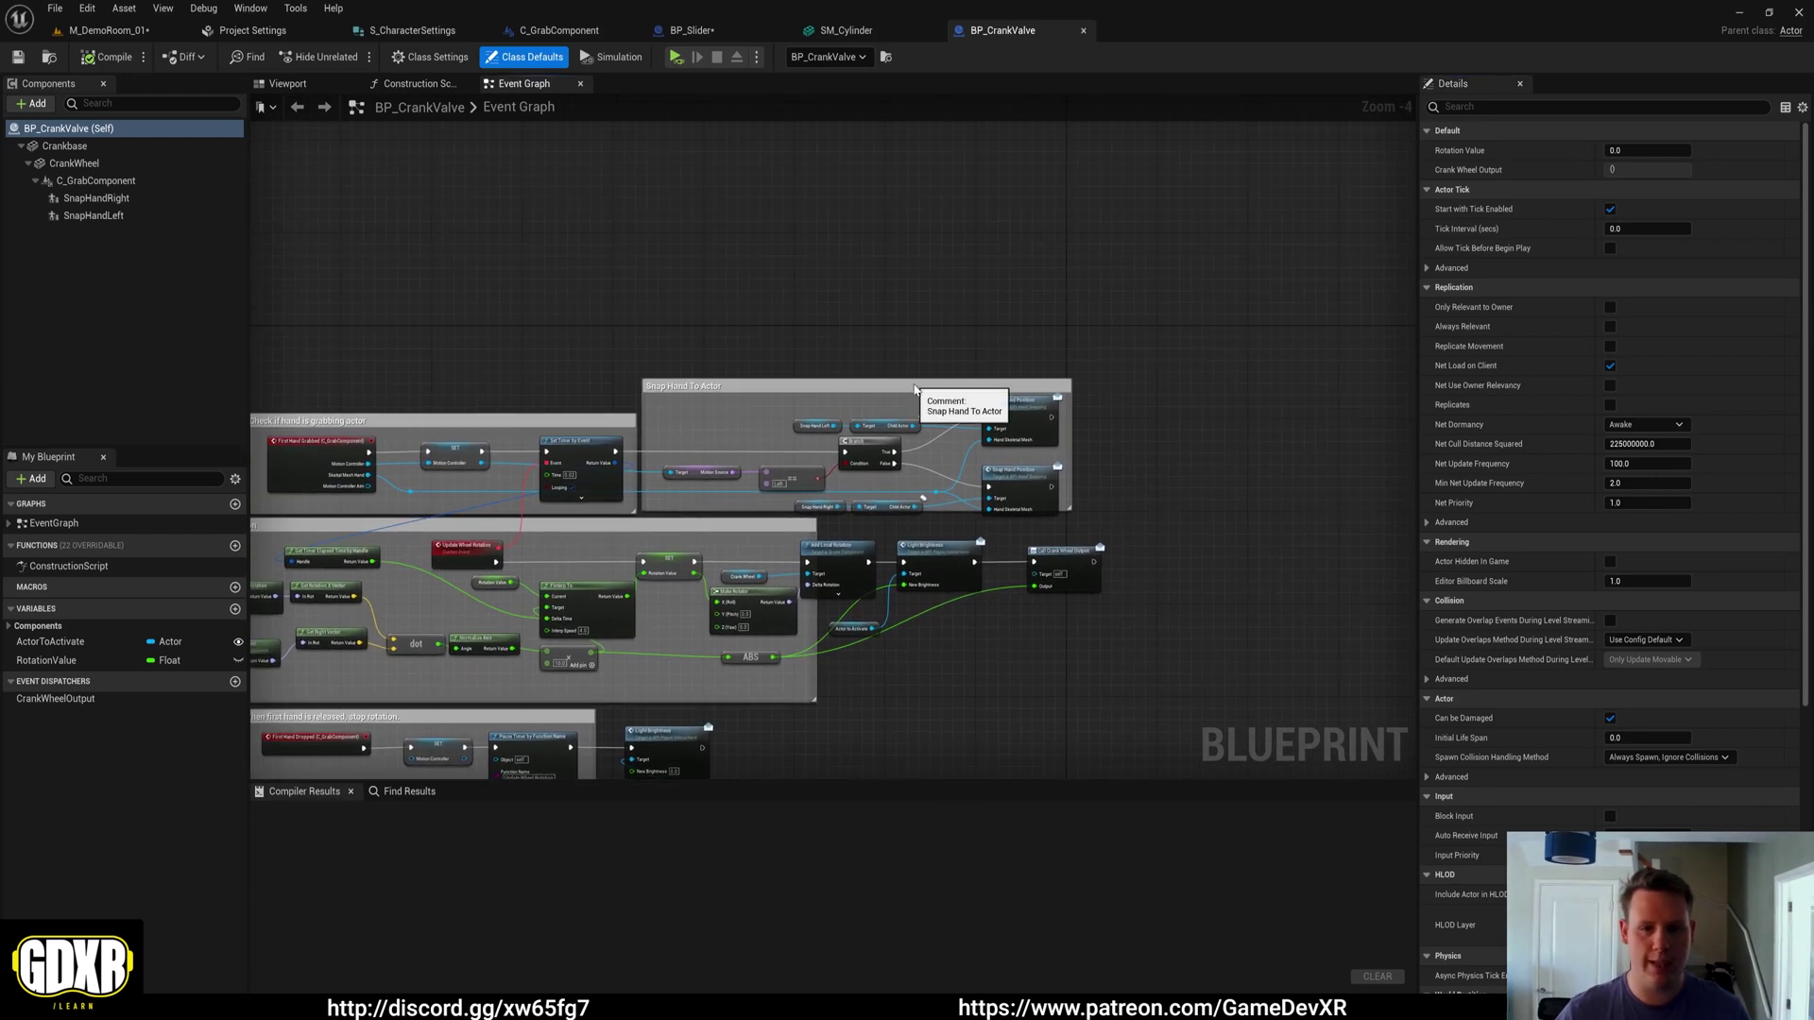
{"action": "left_click_drag", "start_coordinate": [912, 391], "coordinate": [957, 298]}
{"action": "left_click_drag", "start_coordinate": [1063, 491], "coordinate": [1075, 442]}
{"action": "scroll", "coordinate": [982, 430], "scroll_direction": "up", "scroll_amount": 4}
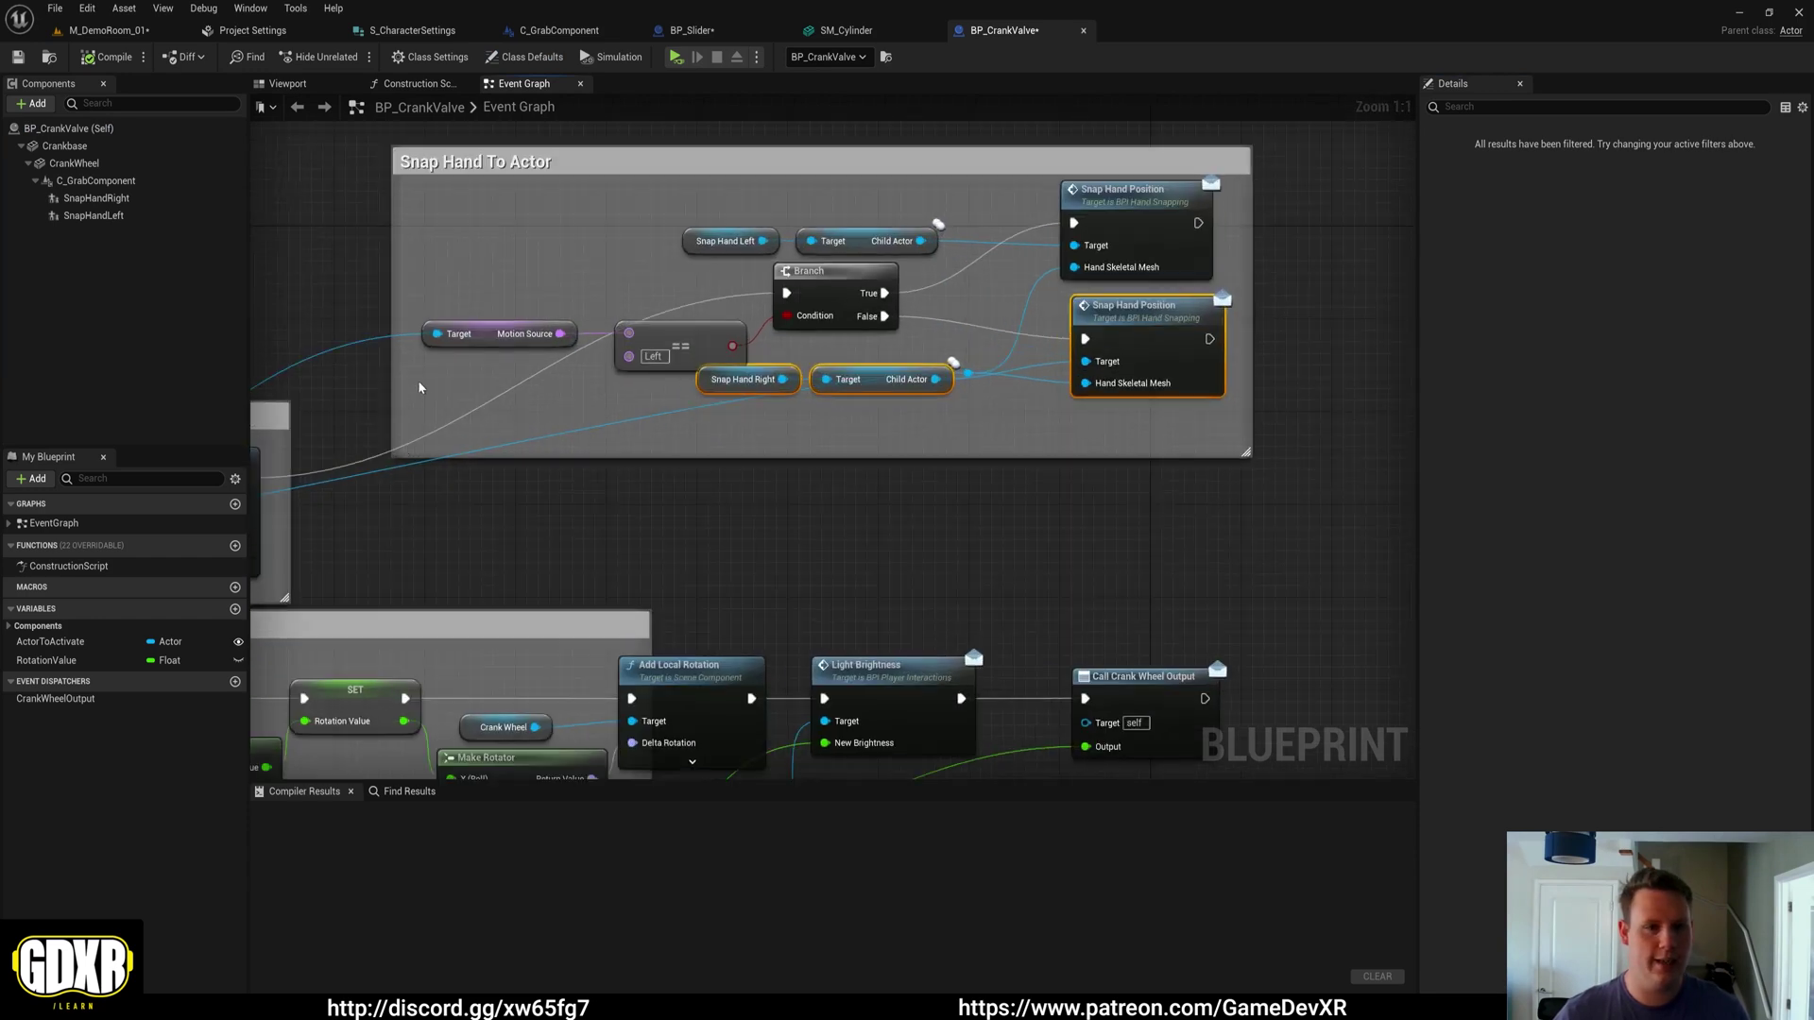
{"action": "left_click_drag", "start_coordinate": [420, 395], "coordinate": [1151, 206]}
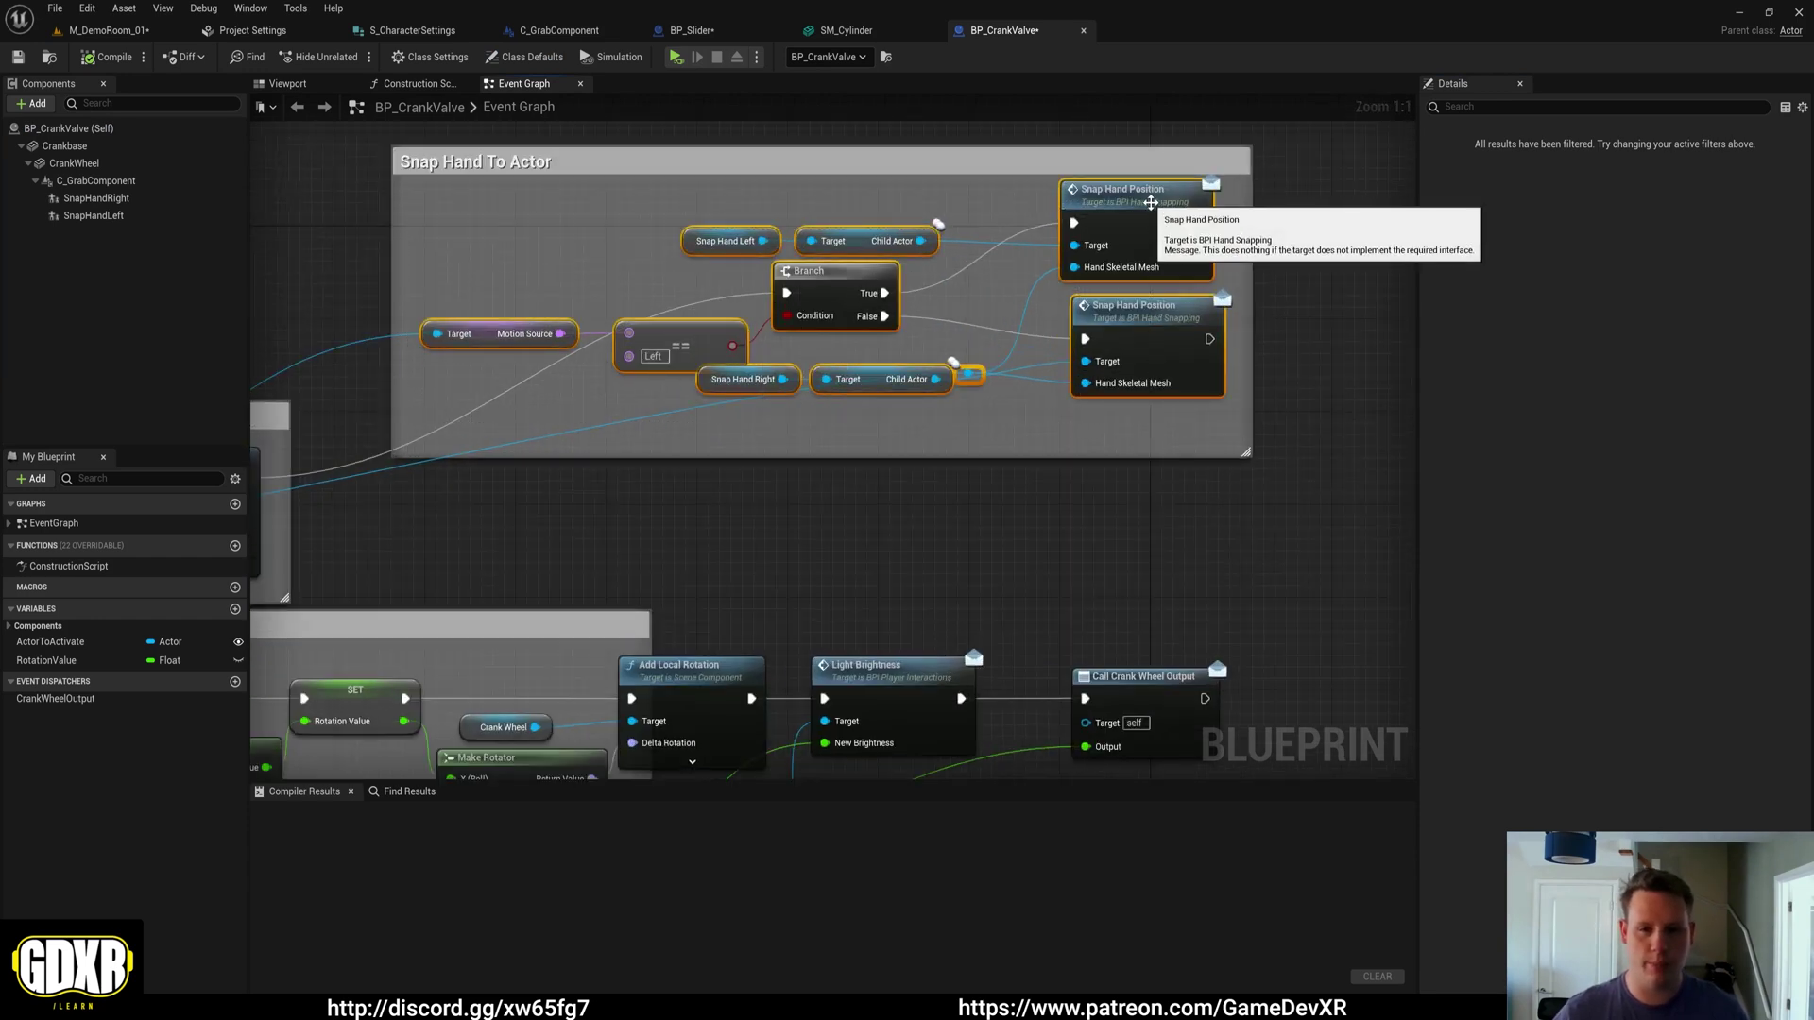
Paste the copied hand-snap nodes into BP_Slider's event graph after the Set Timer by Event node.
{"action": "left_click", "coordinate": [700, 30]}
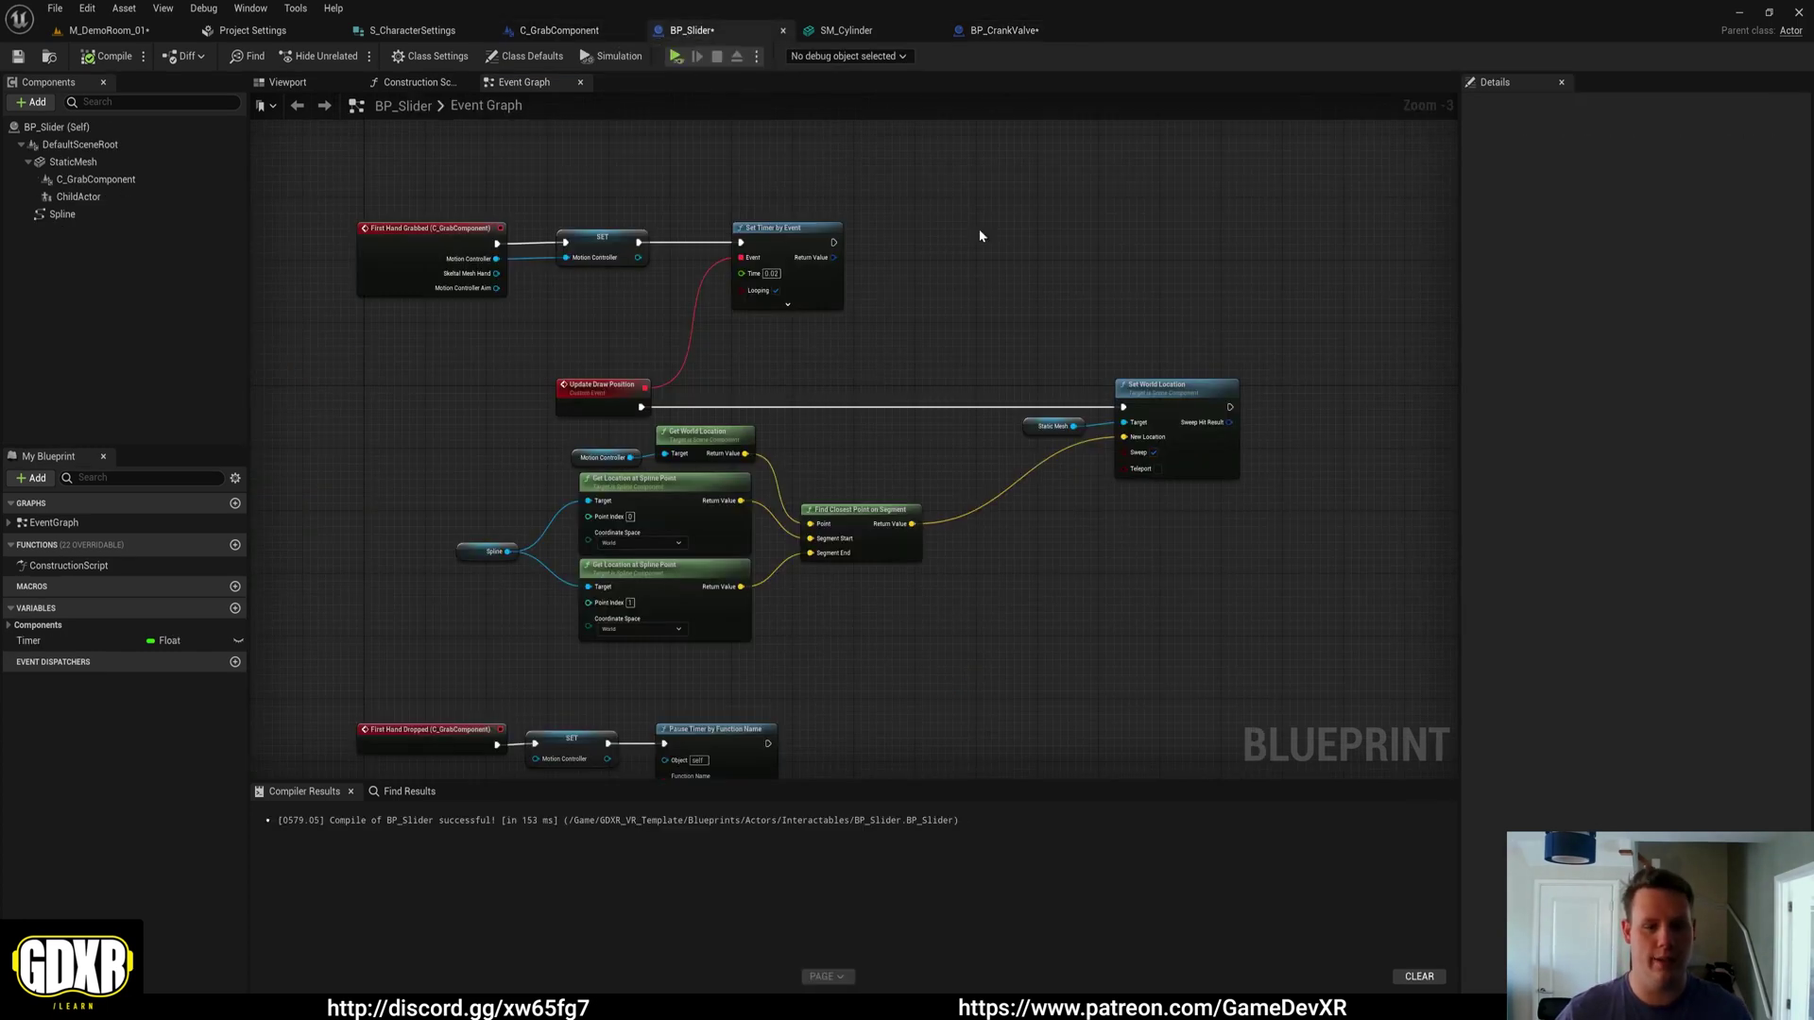
{"action": "right_click_drag", "start_coordinate": [1361, 296], "coordinate": [1156, 342]}
{"action": "key", "text": "ctrl+v"}
{"action": "left_click_drag", "start_coordinate": [1047, 276], "coordinate": [1010, 293]}
Connect First Hand Grabbed's Motion Controller to the Motion Source target and run the Branch after Set Timer by Event.
{"action": "right_click_drag", "start_coordinate": [730, 372], "coordinate": [975, 371]}
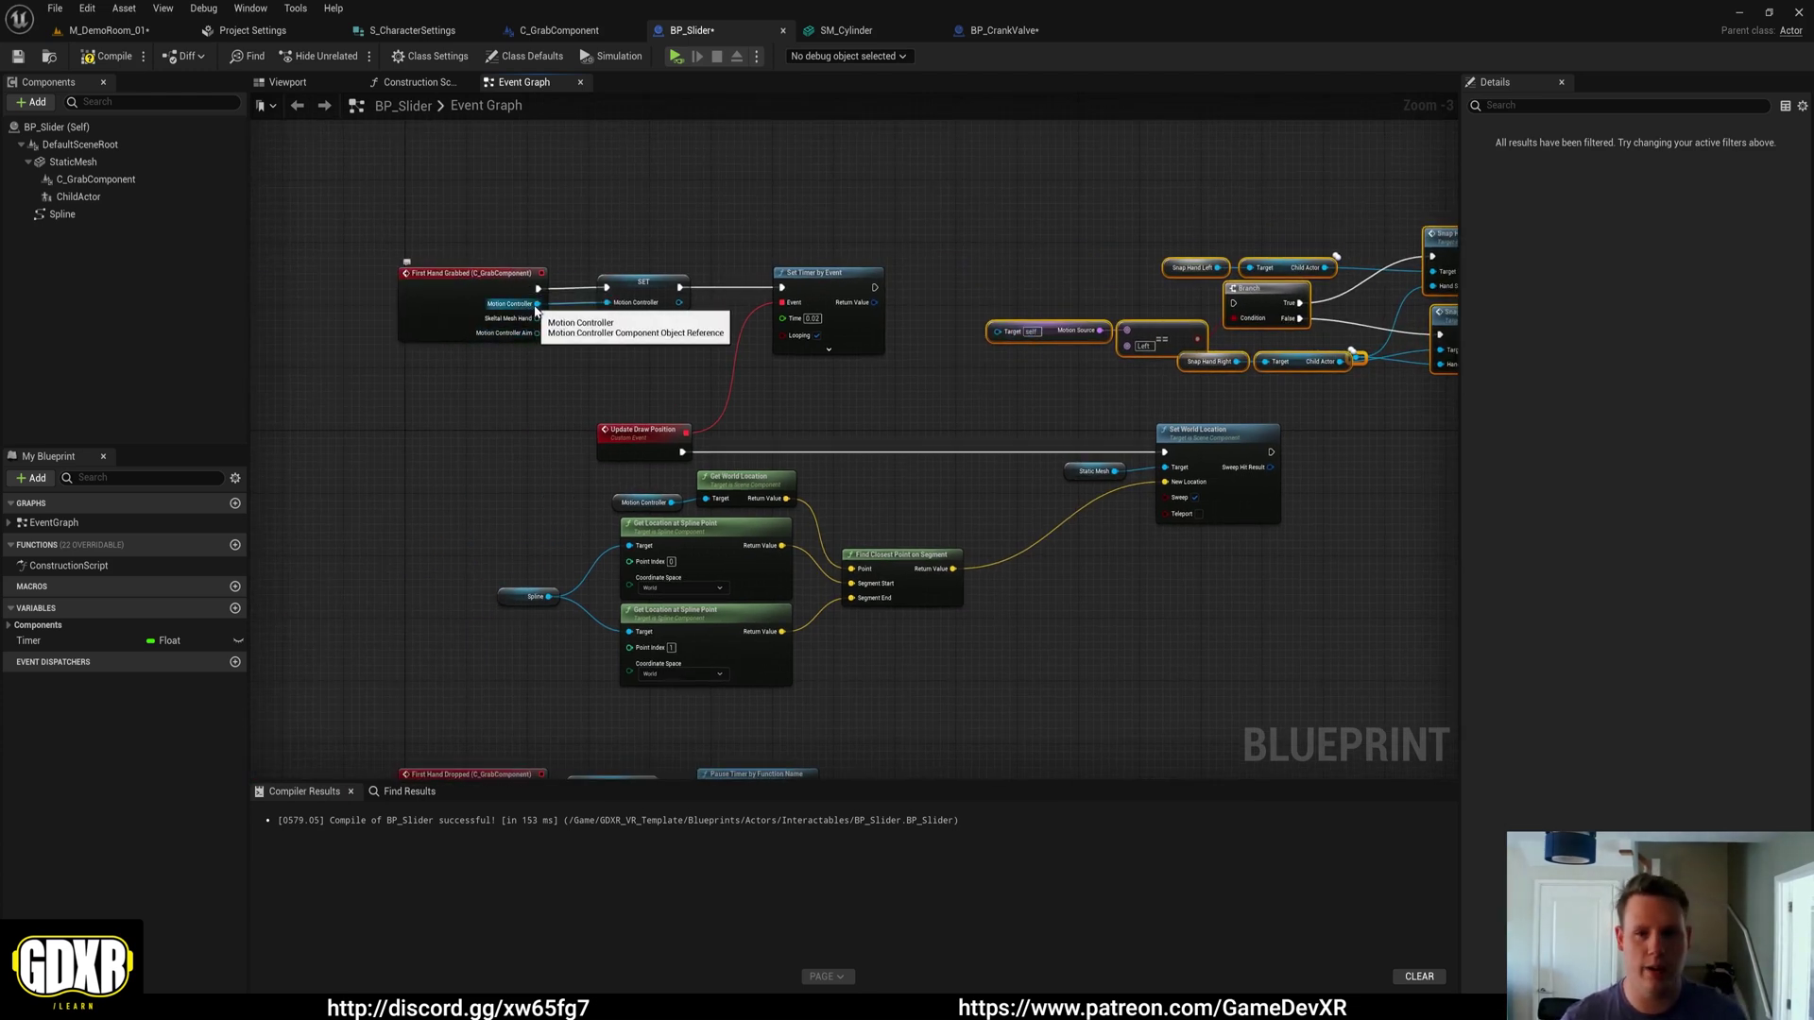
{"action": "left_click_drag", "start_coordinate": [538, 303], "coordinate": [999, 341]}
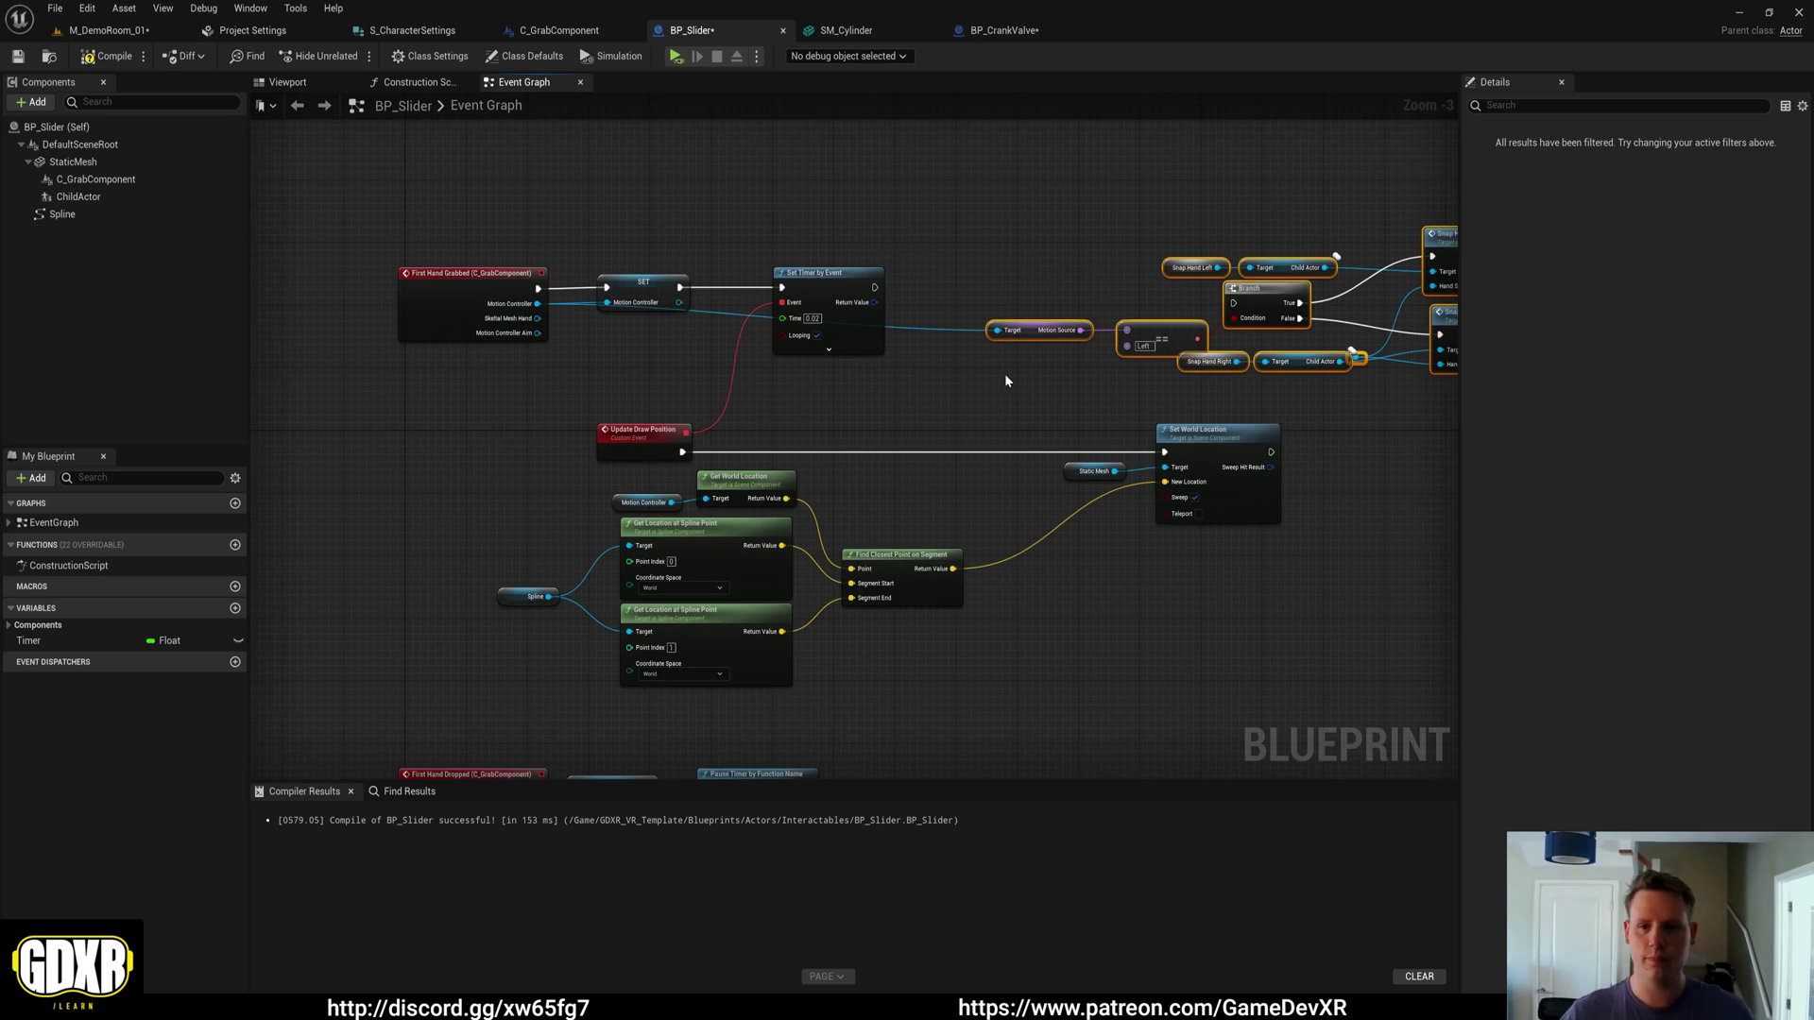
{"action": "right_click_drag", "start_coordinate": [1010, 372], "coordinate": [916, 389]}
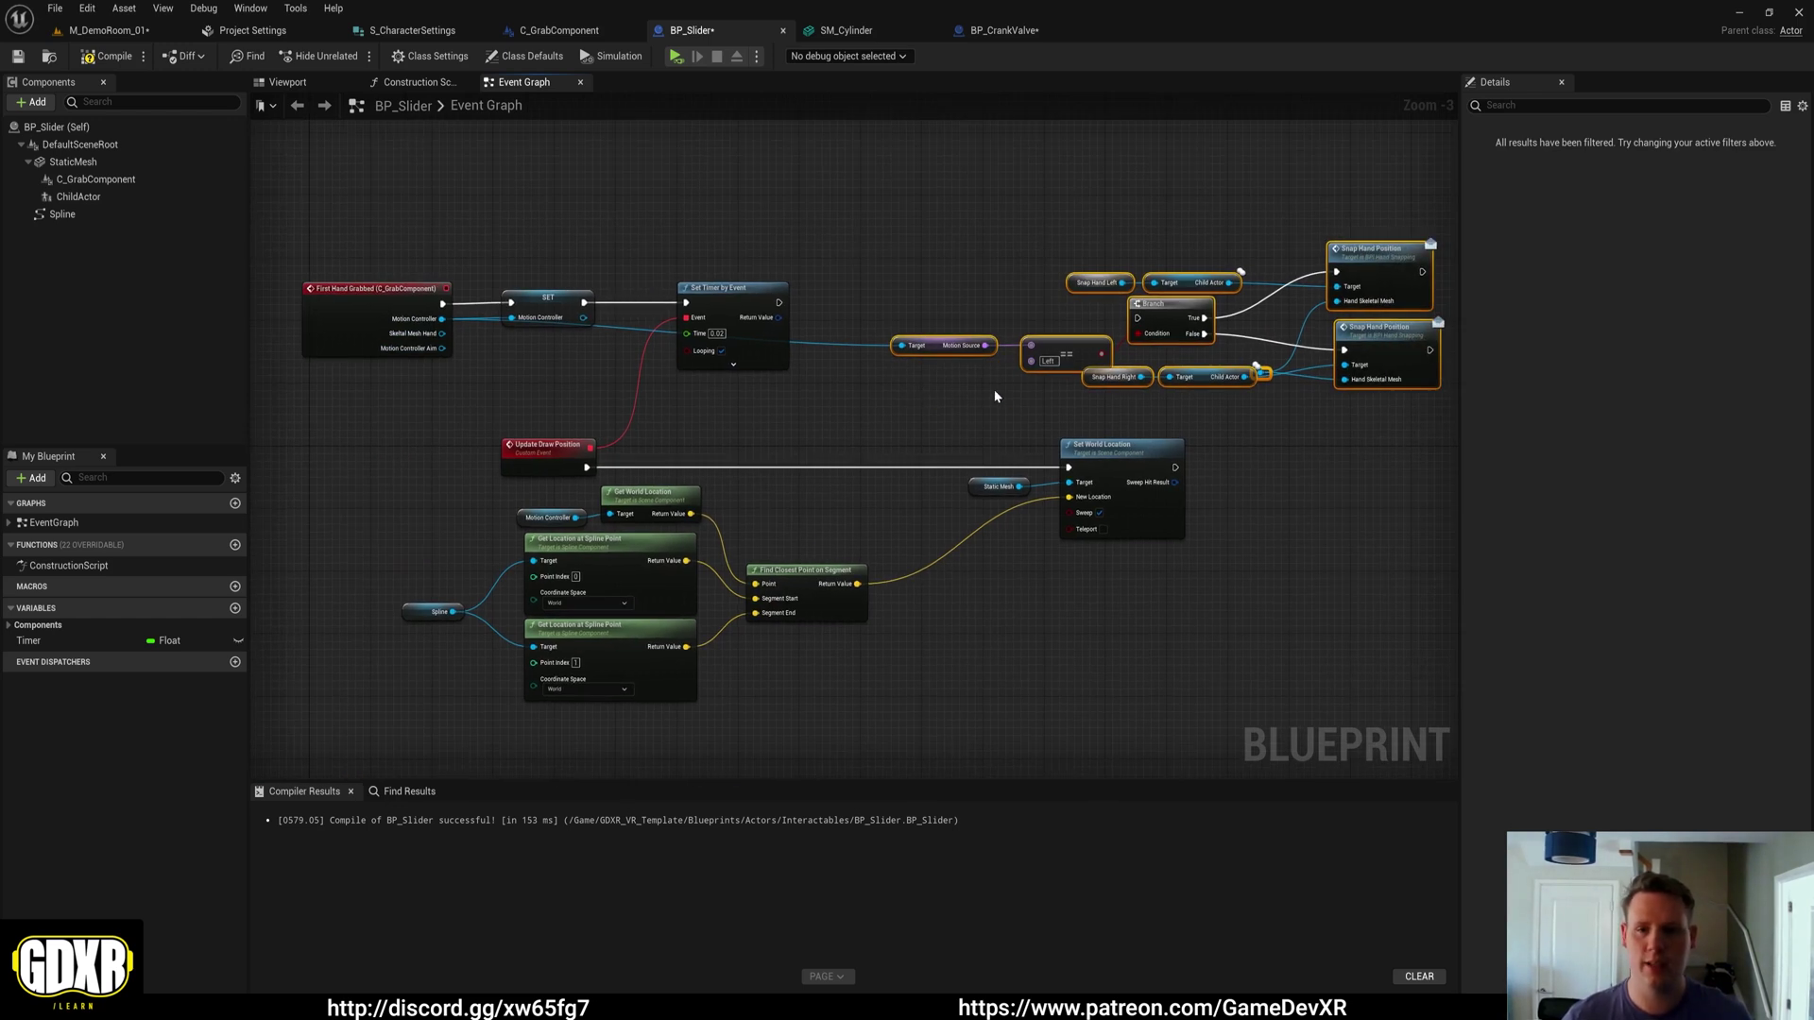
{"action": "left_click_drag", "start_coordinate": [1140, 326], "coordinate": [769, 304]}
Delete the pasted Snap Hand Left and Snap Hand Right references and space out the remaining hand-snap nodes.
{"action": "right_click_drag", "start_coordinate": [973, 227], "coordinate": [705, 269]}
{"action": "left_click_drag", "start_coordinate": [680, 253], "coordinate": [1151, 467]}
{"action": "left_click_drag", "start_coordinate": [1130, 393], "coordinate": [1139, 378]}
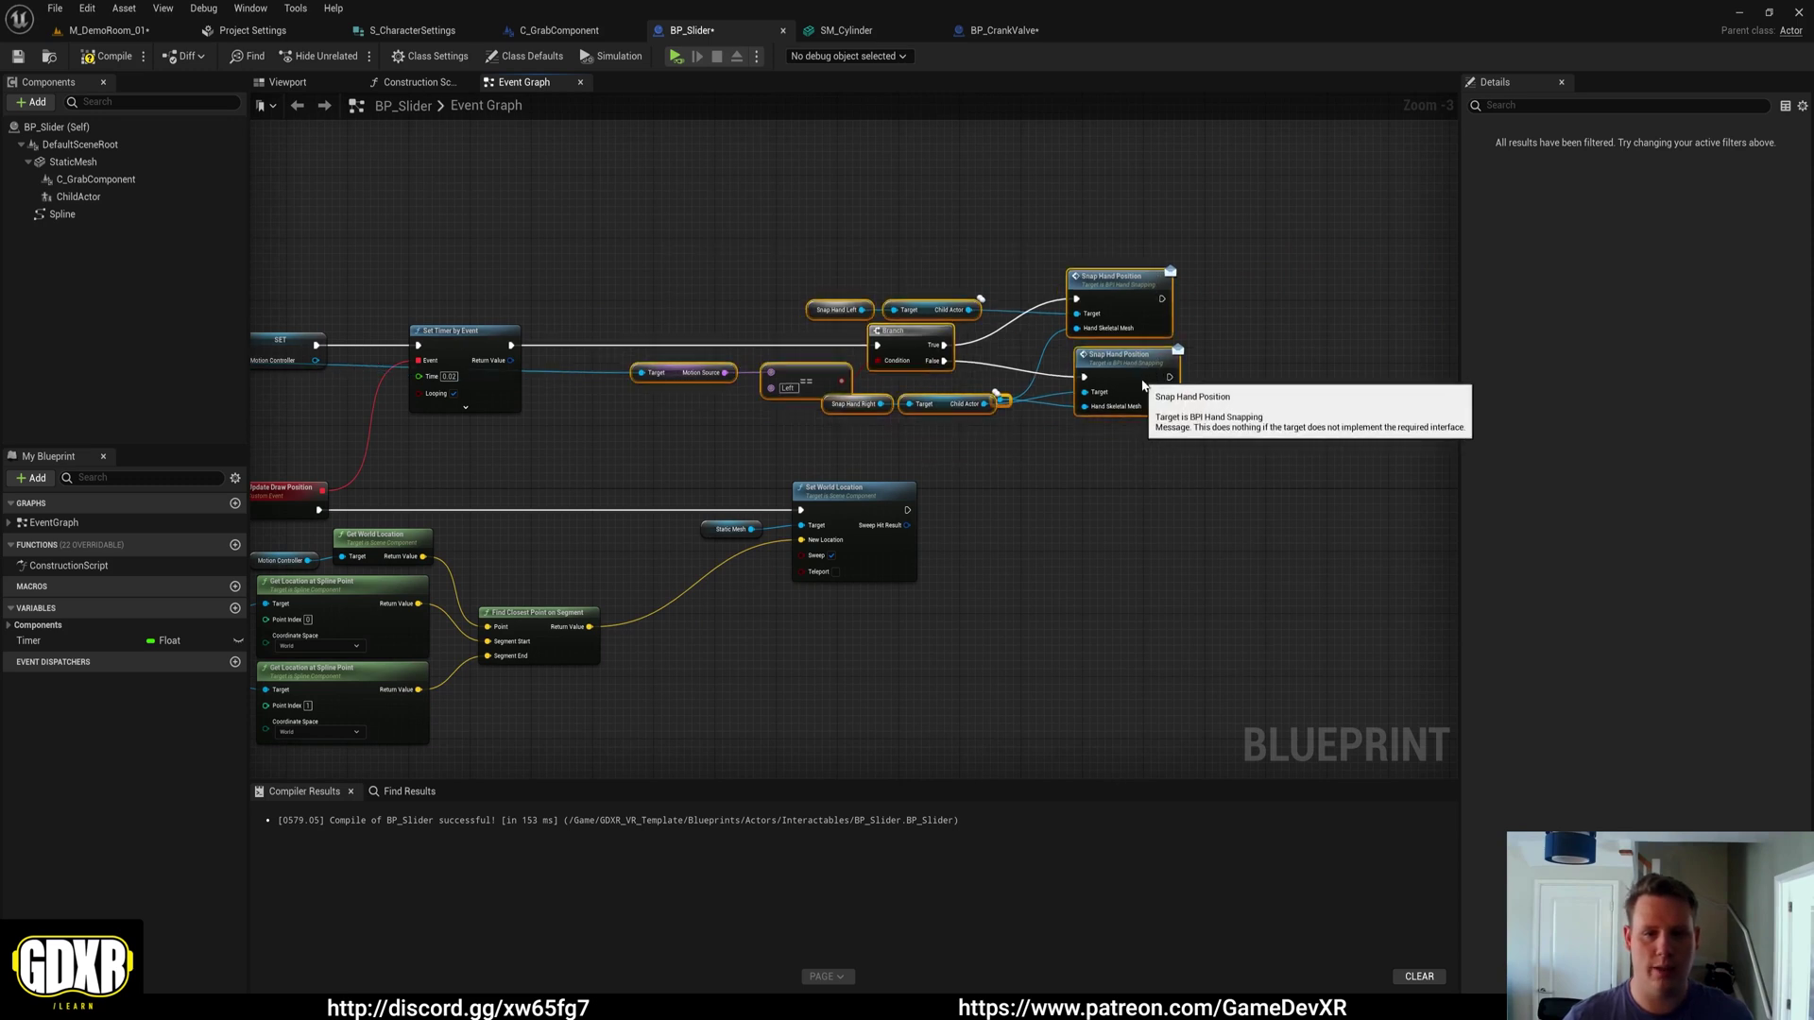
{"action": "left_click", "coordinate": [841, 310]}
{"action": "key", "text": "Delete"}
{"action": "left_click_drag", "start_coordinate": [867, 406], "coordinate": [667, 357]}
{"action": "left_click_drag", "start_coordinate": [777, 389], "coordinate": [718, 389]}
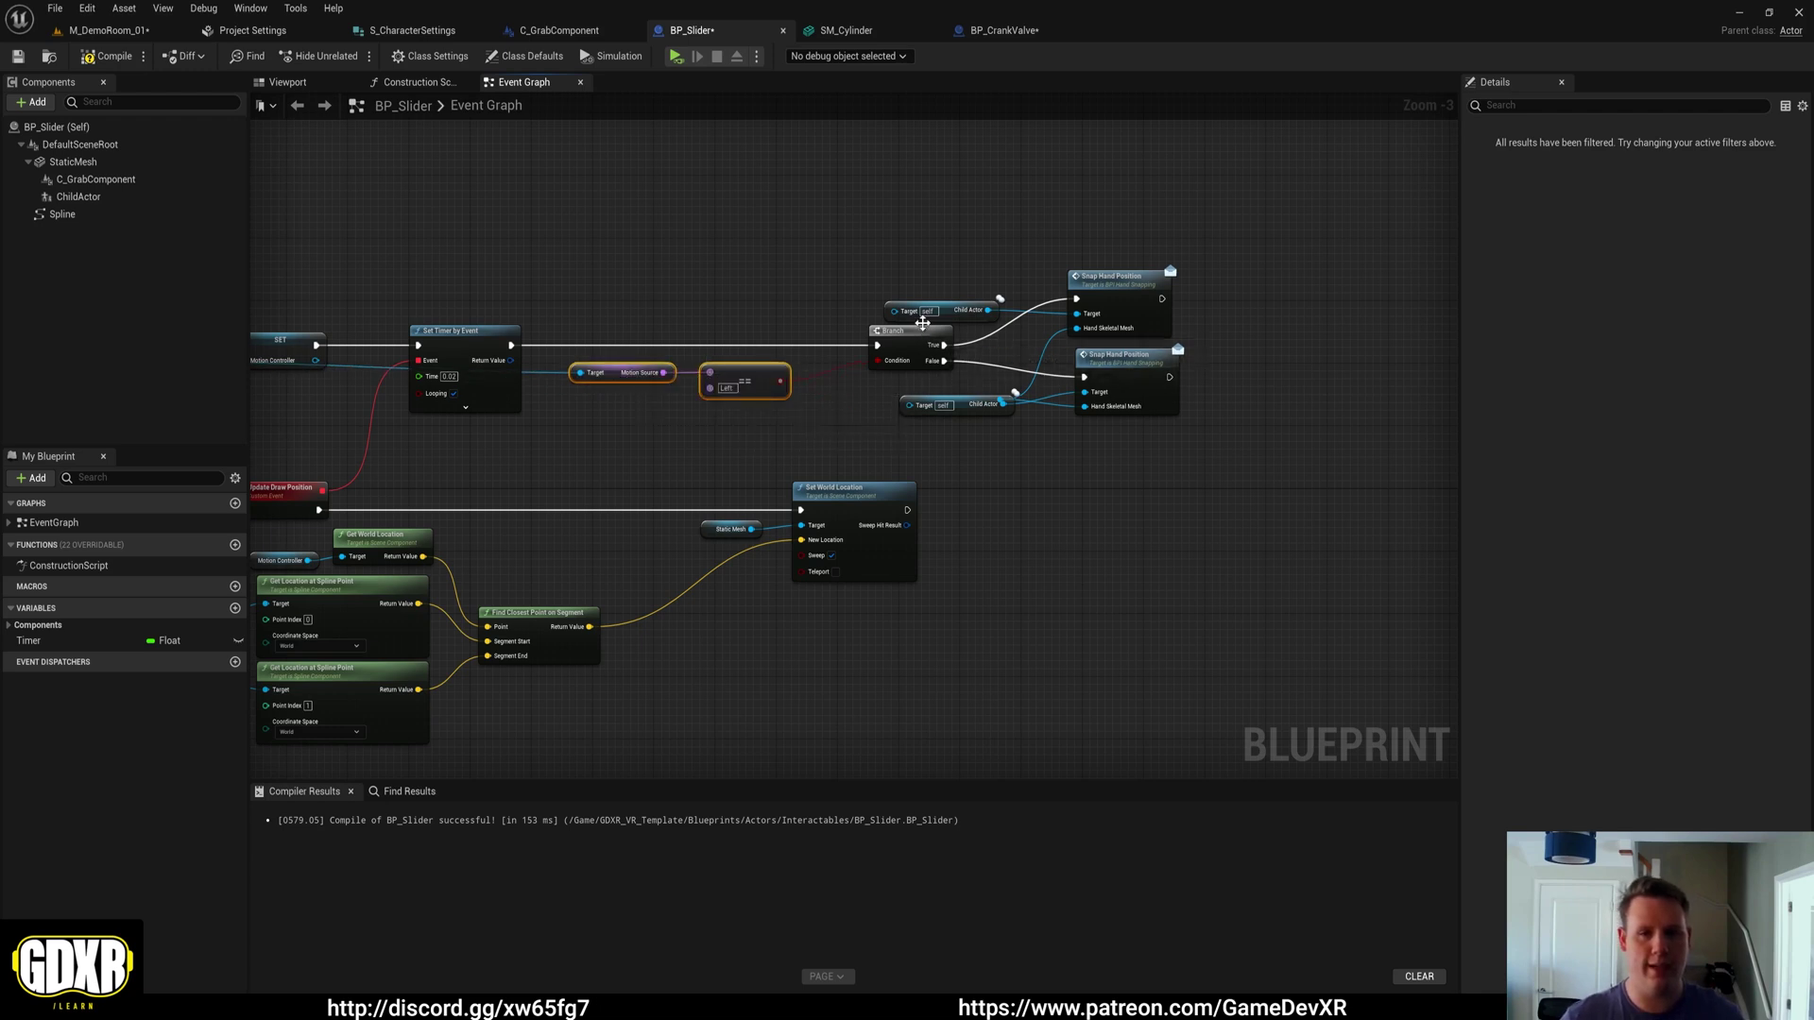
{"action": "left_click_drag", "start_coordinate": [929, 319], "coordinate": [942, 287]}
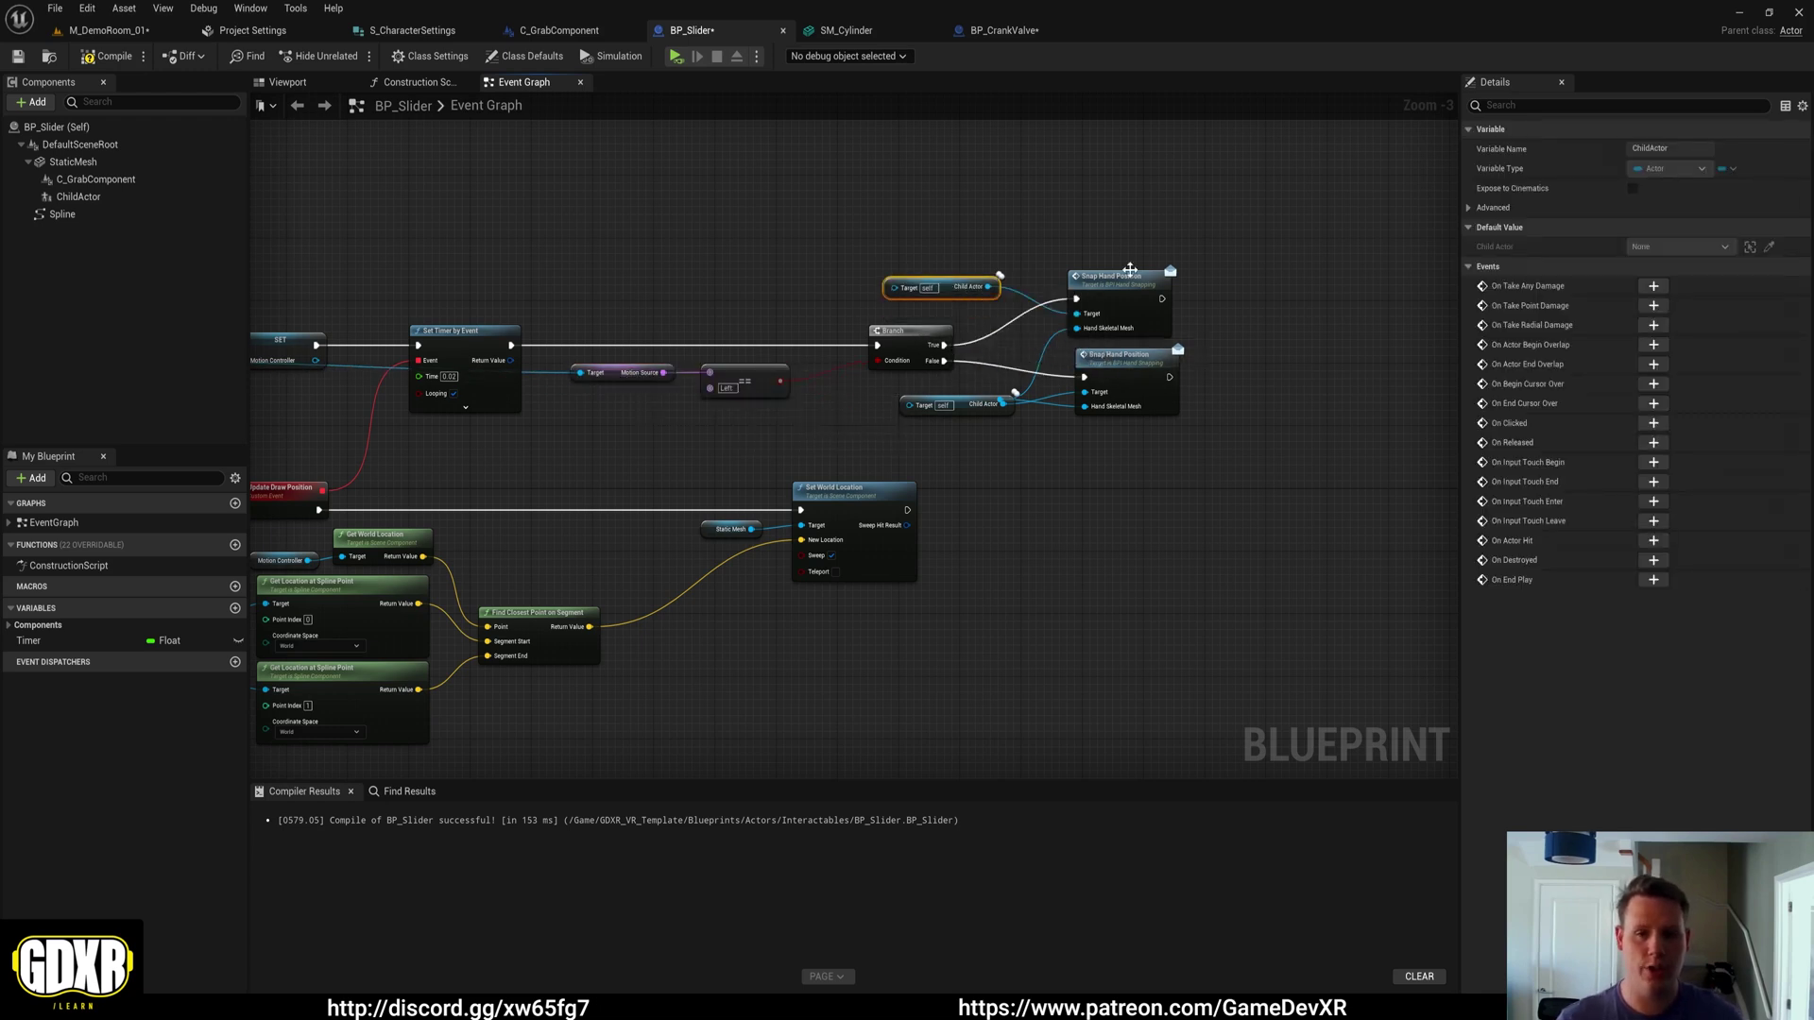
Rename BP_Slider's ChildActor component as SnapHandRight.
{"action": "left_click", "coordinate": [287, 83]}
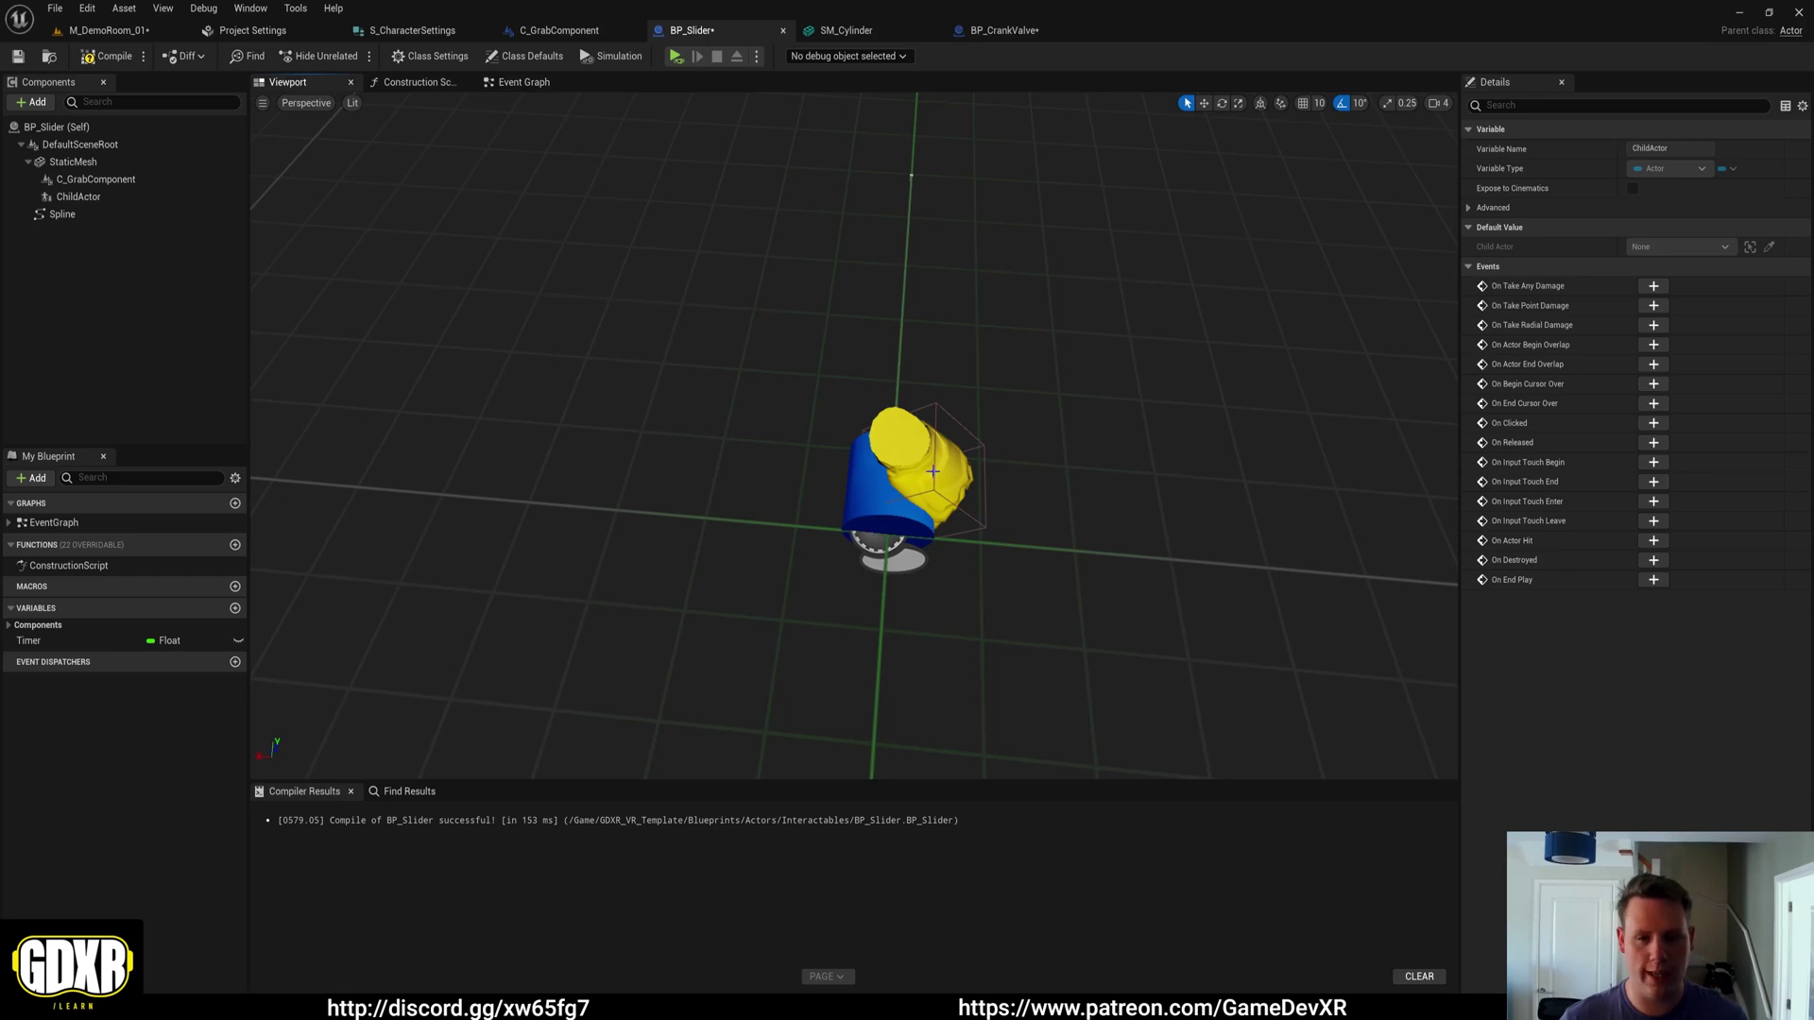
{"action": "left_click", "coordinate": [524, 83]}
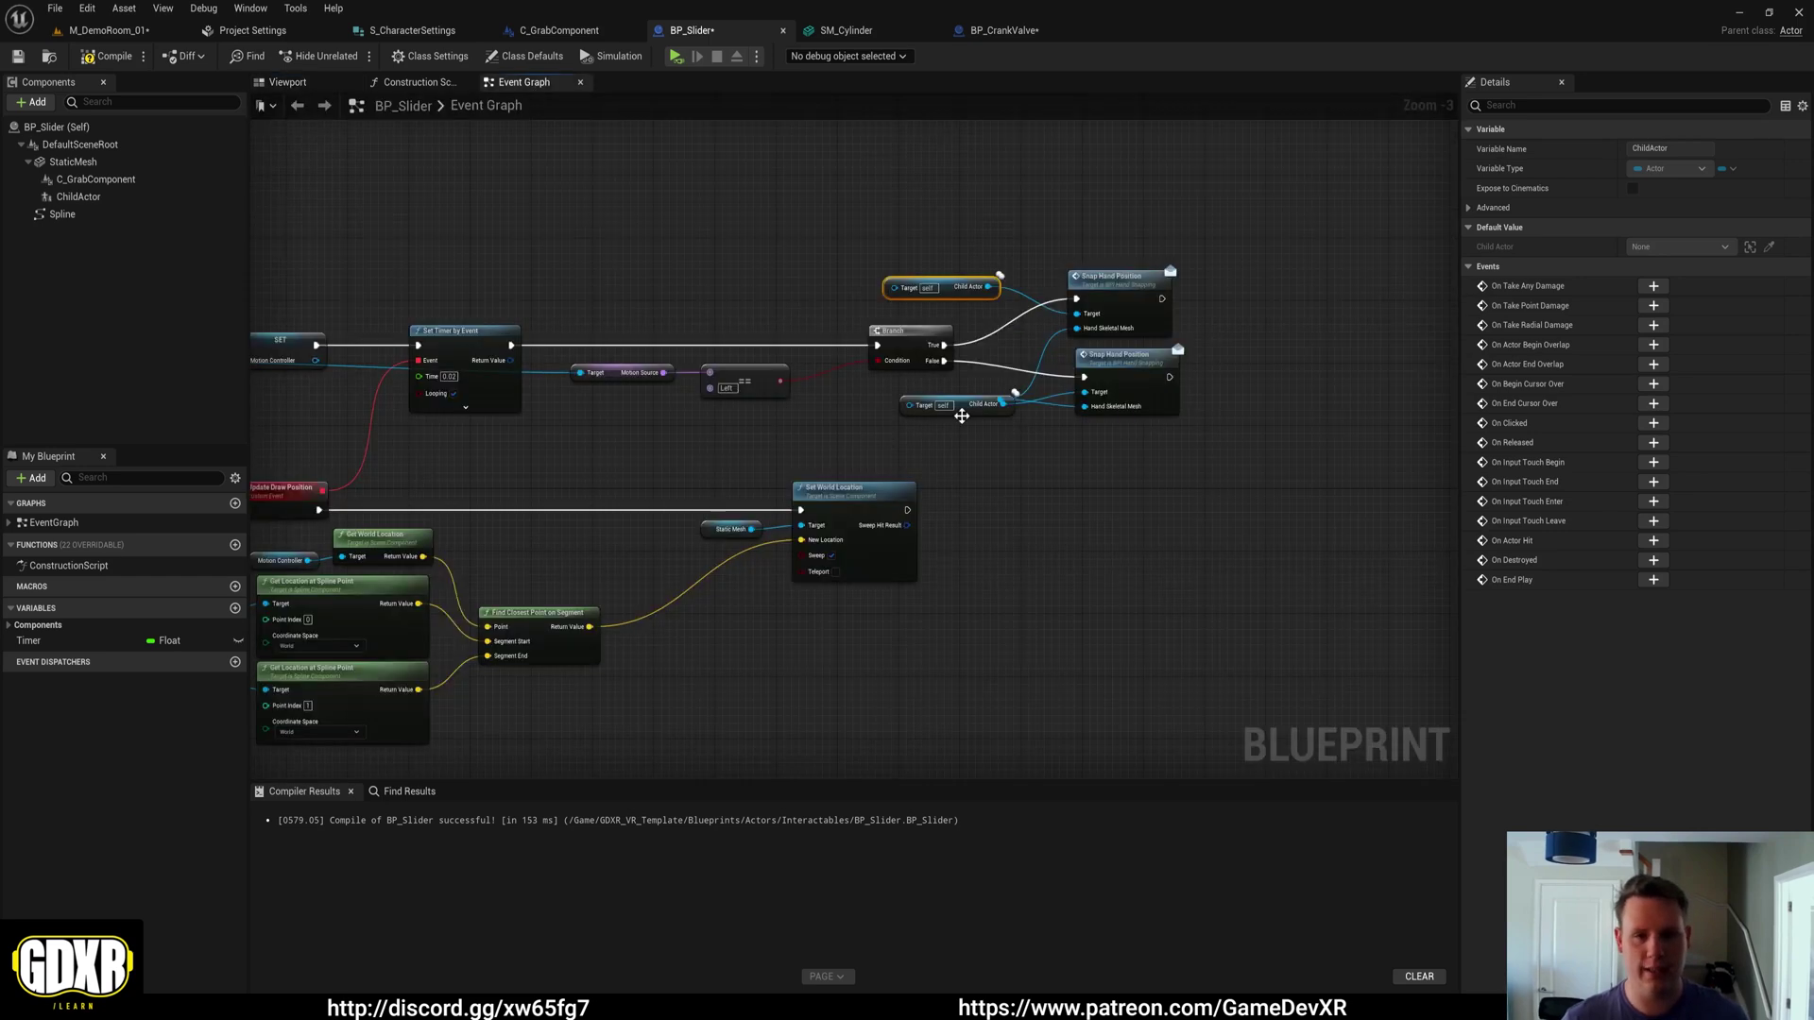
{"action": "left_click", "coordinate": [287, 84]}
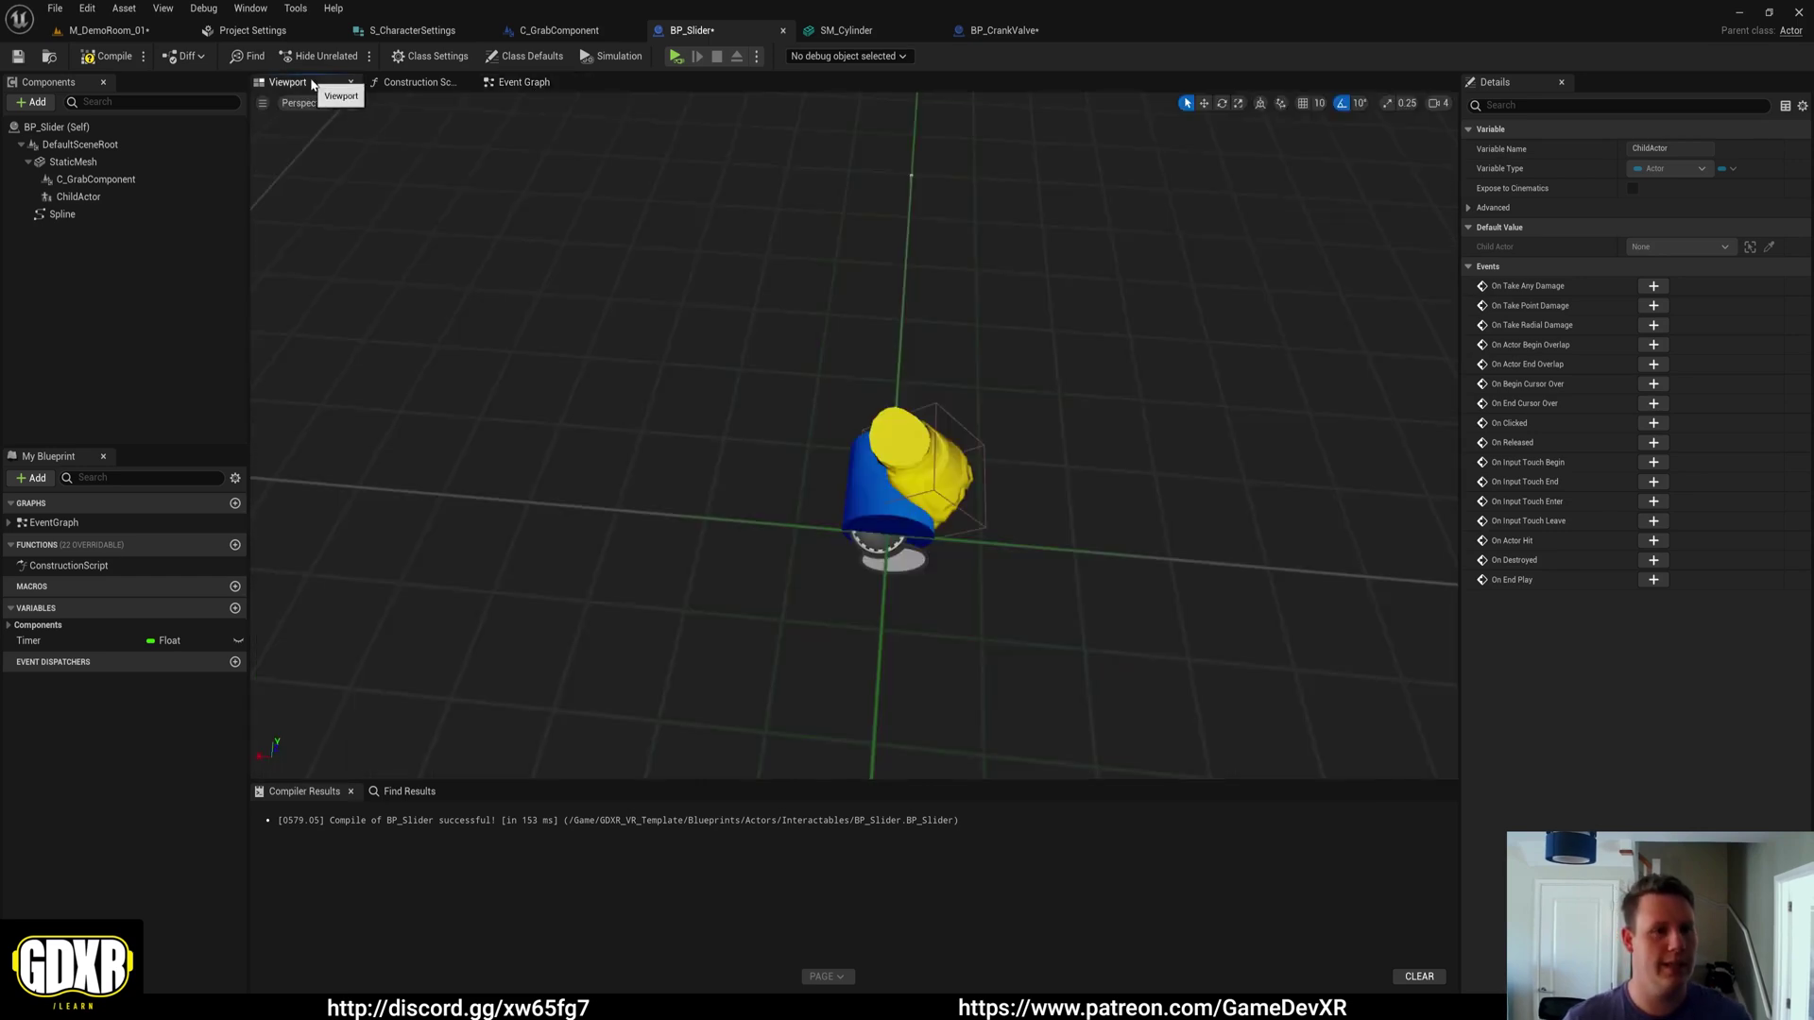
{"action": "right_click", "coordinate": [90, 198]}
{"action": "left_click", "coordinate": [170, 336]}
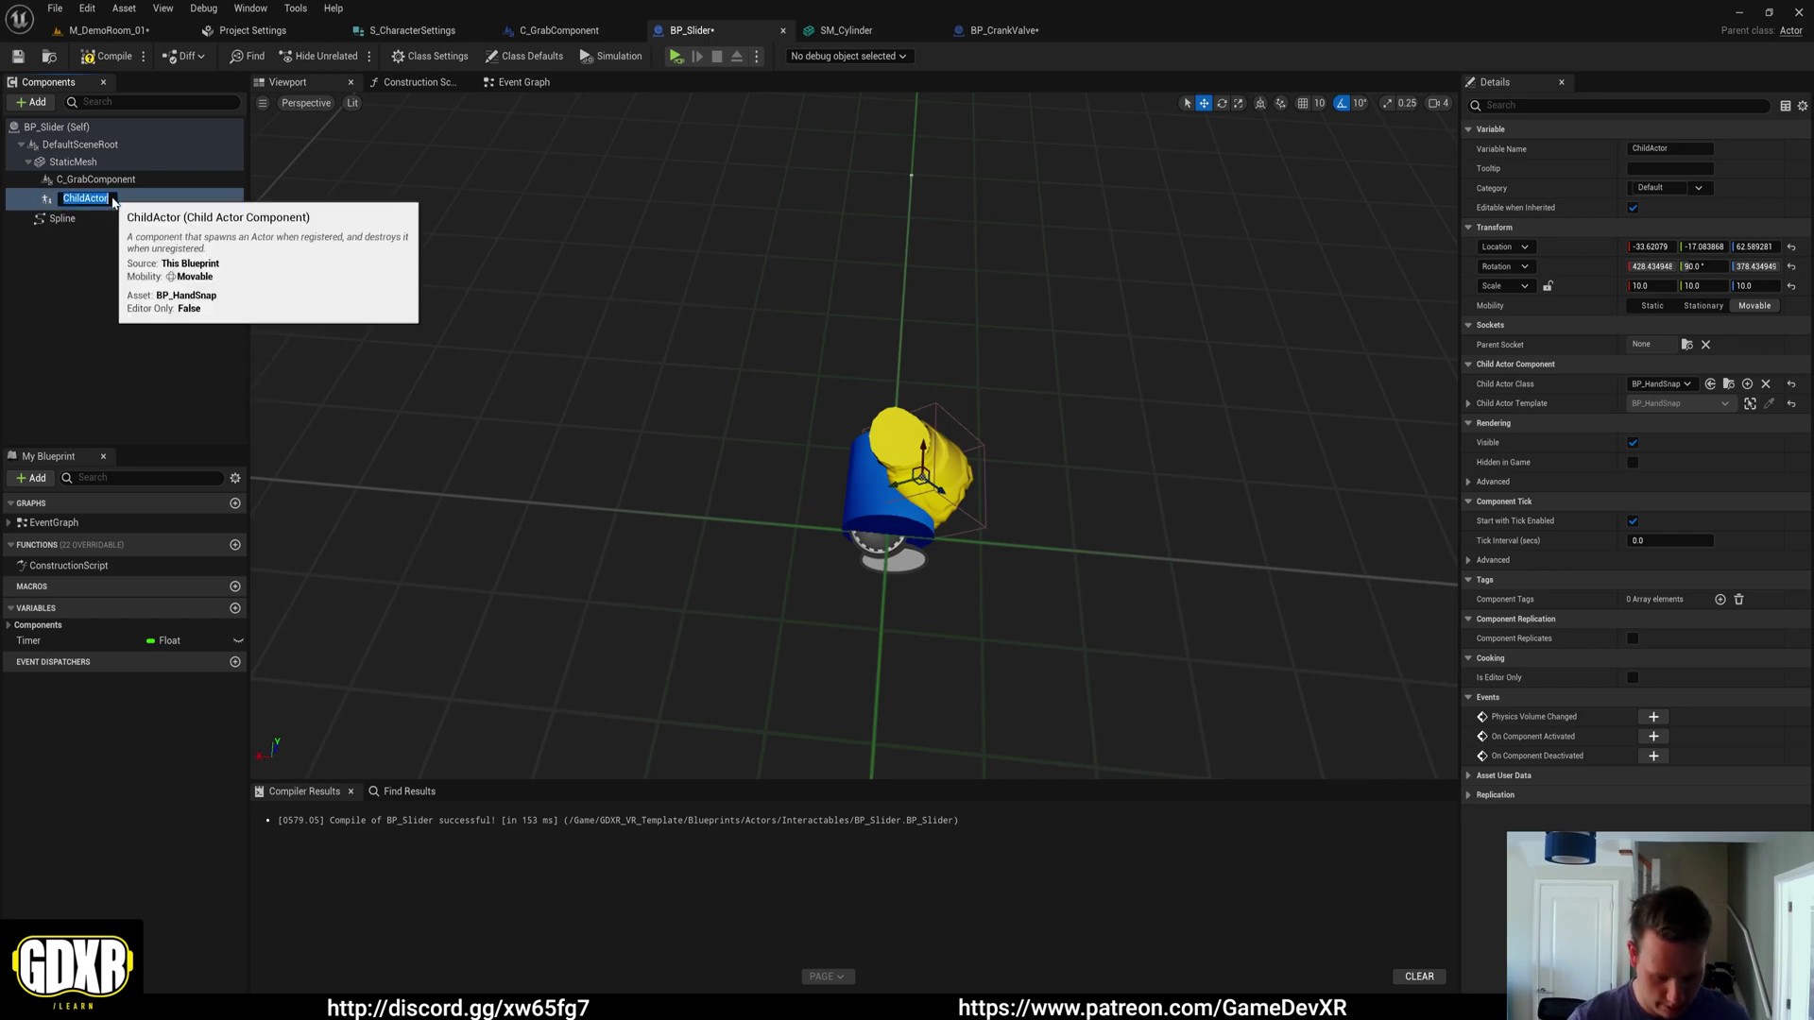
{"action": "type", "text": "SnapHandRight"}
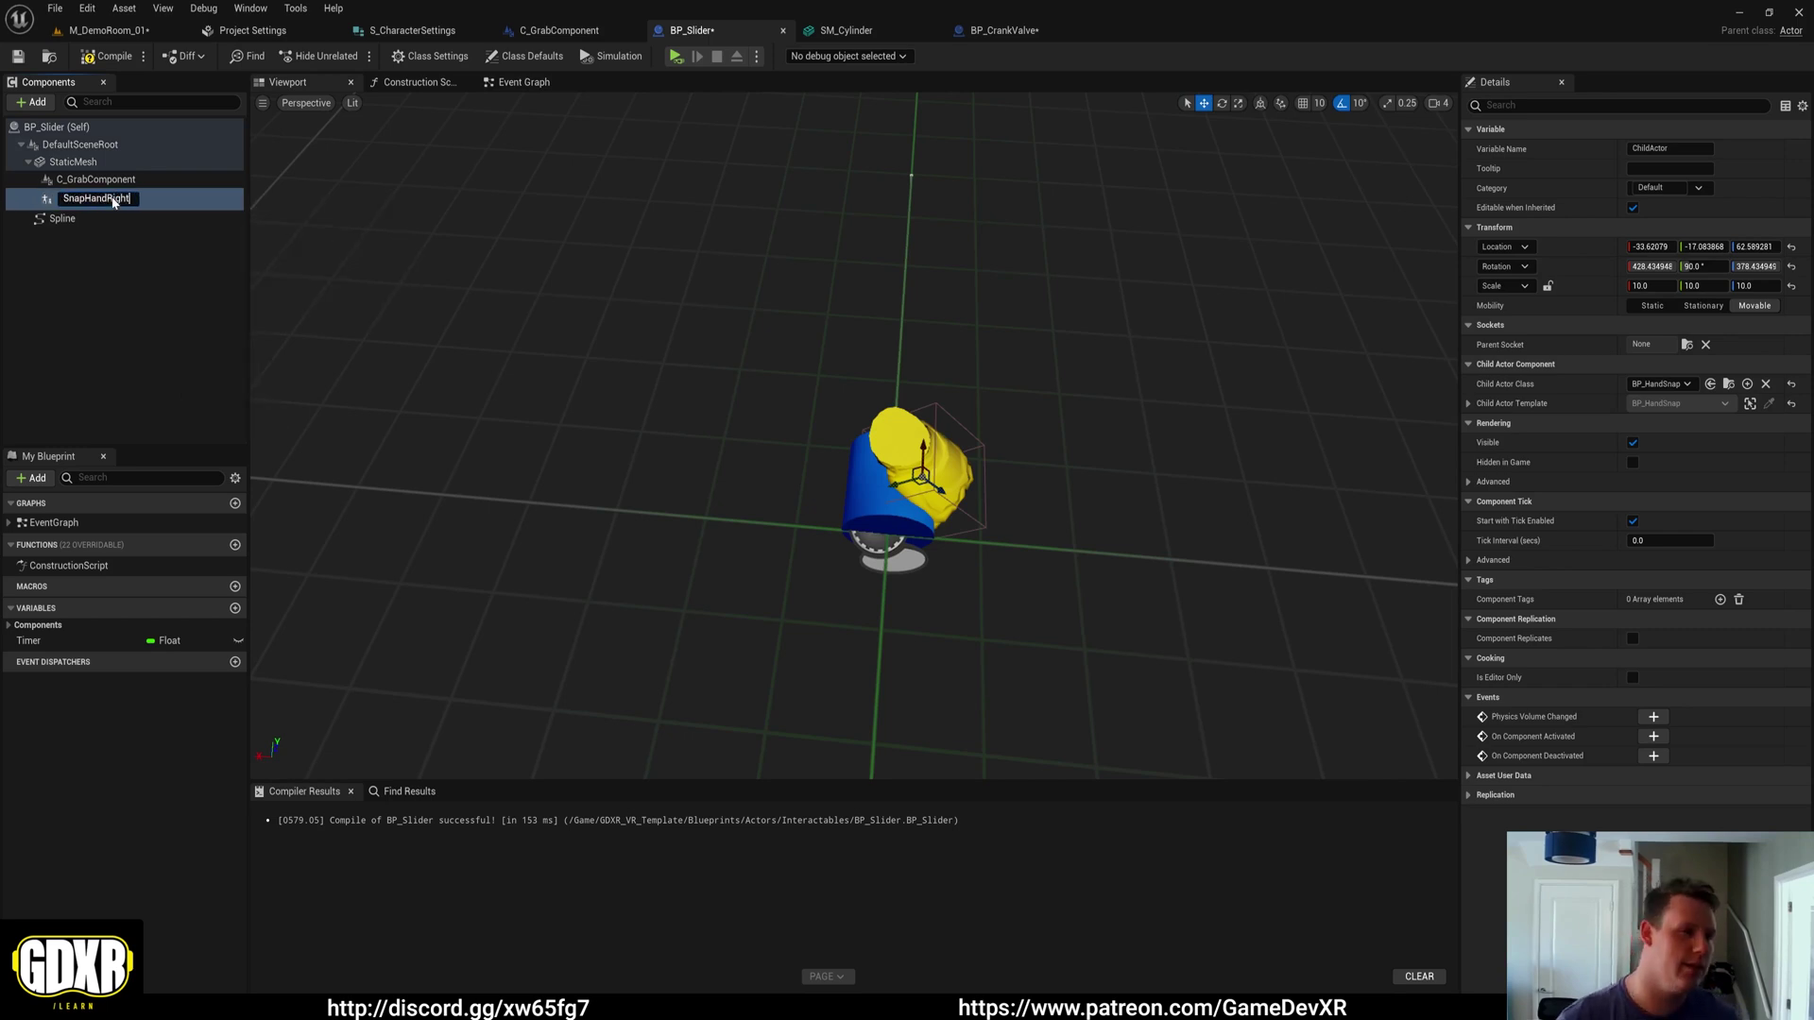
{"action": "key", "text": "Return"}
Duplicate the SnapHandRight component and name the copy SnapHandLeft.
{"action": "right_click_drag", "start_coordinate": [453, 311], "coordinate": [265, 345]}
{"action": "left_click", "coordinate": [102, 215]}
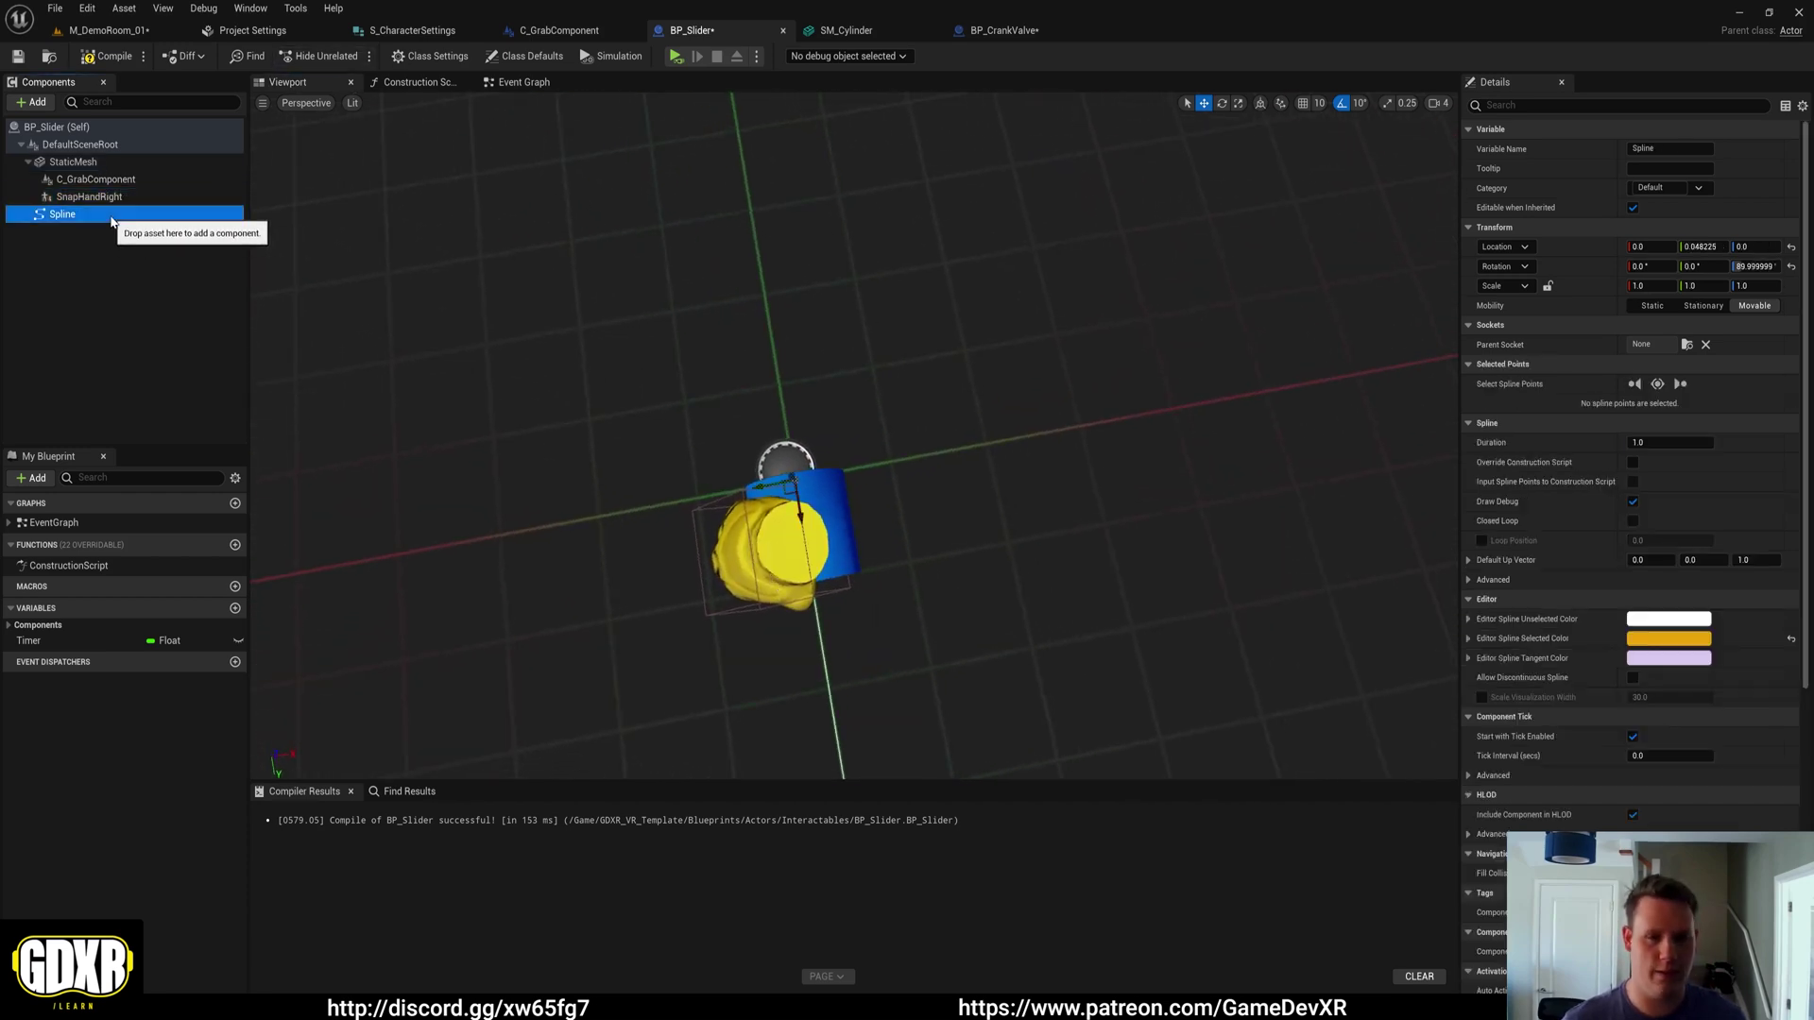
{"action": "right_click_drag", "start_coordinate": [425, 388], "coordinate": [803, 359]}
{"action": "left_click_drag", "start_coordinate": [700, 340], "coordinate": [715, 495]}
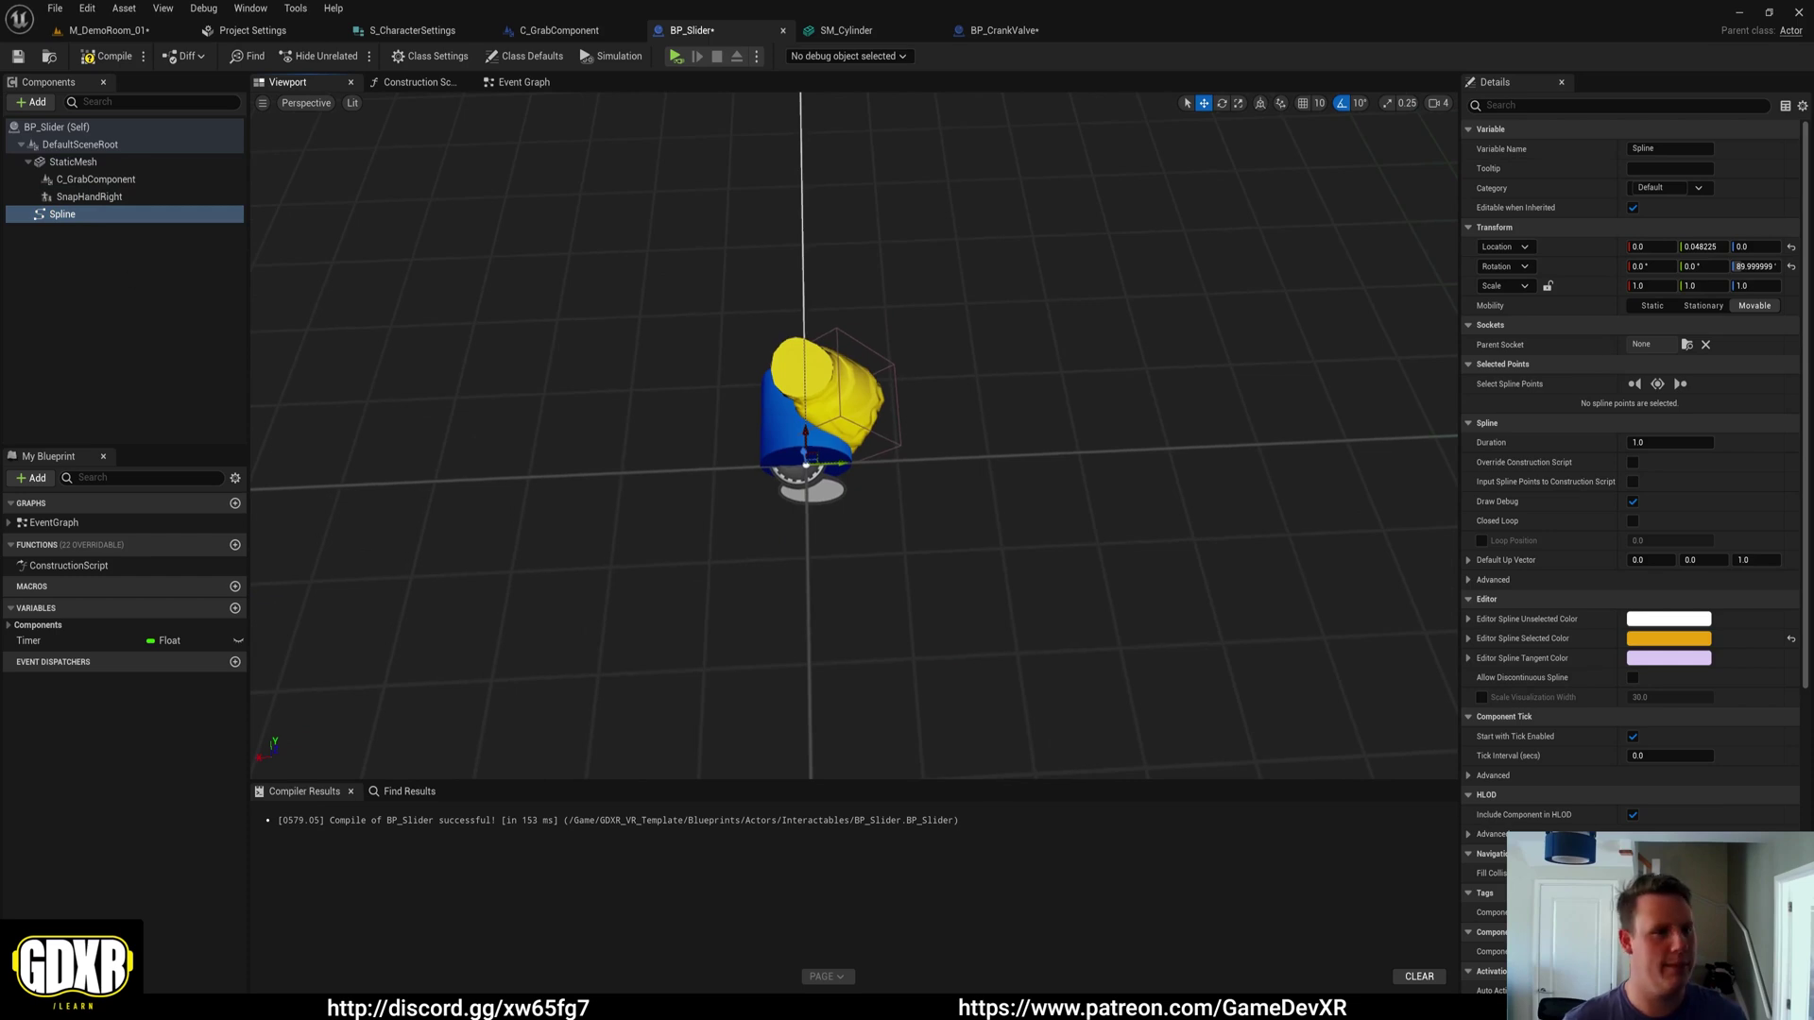
{"action": "right_click", "coordinate": [94, 197]}
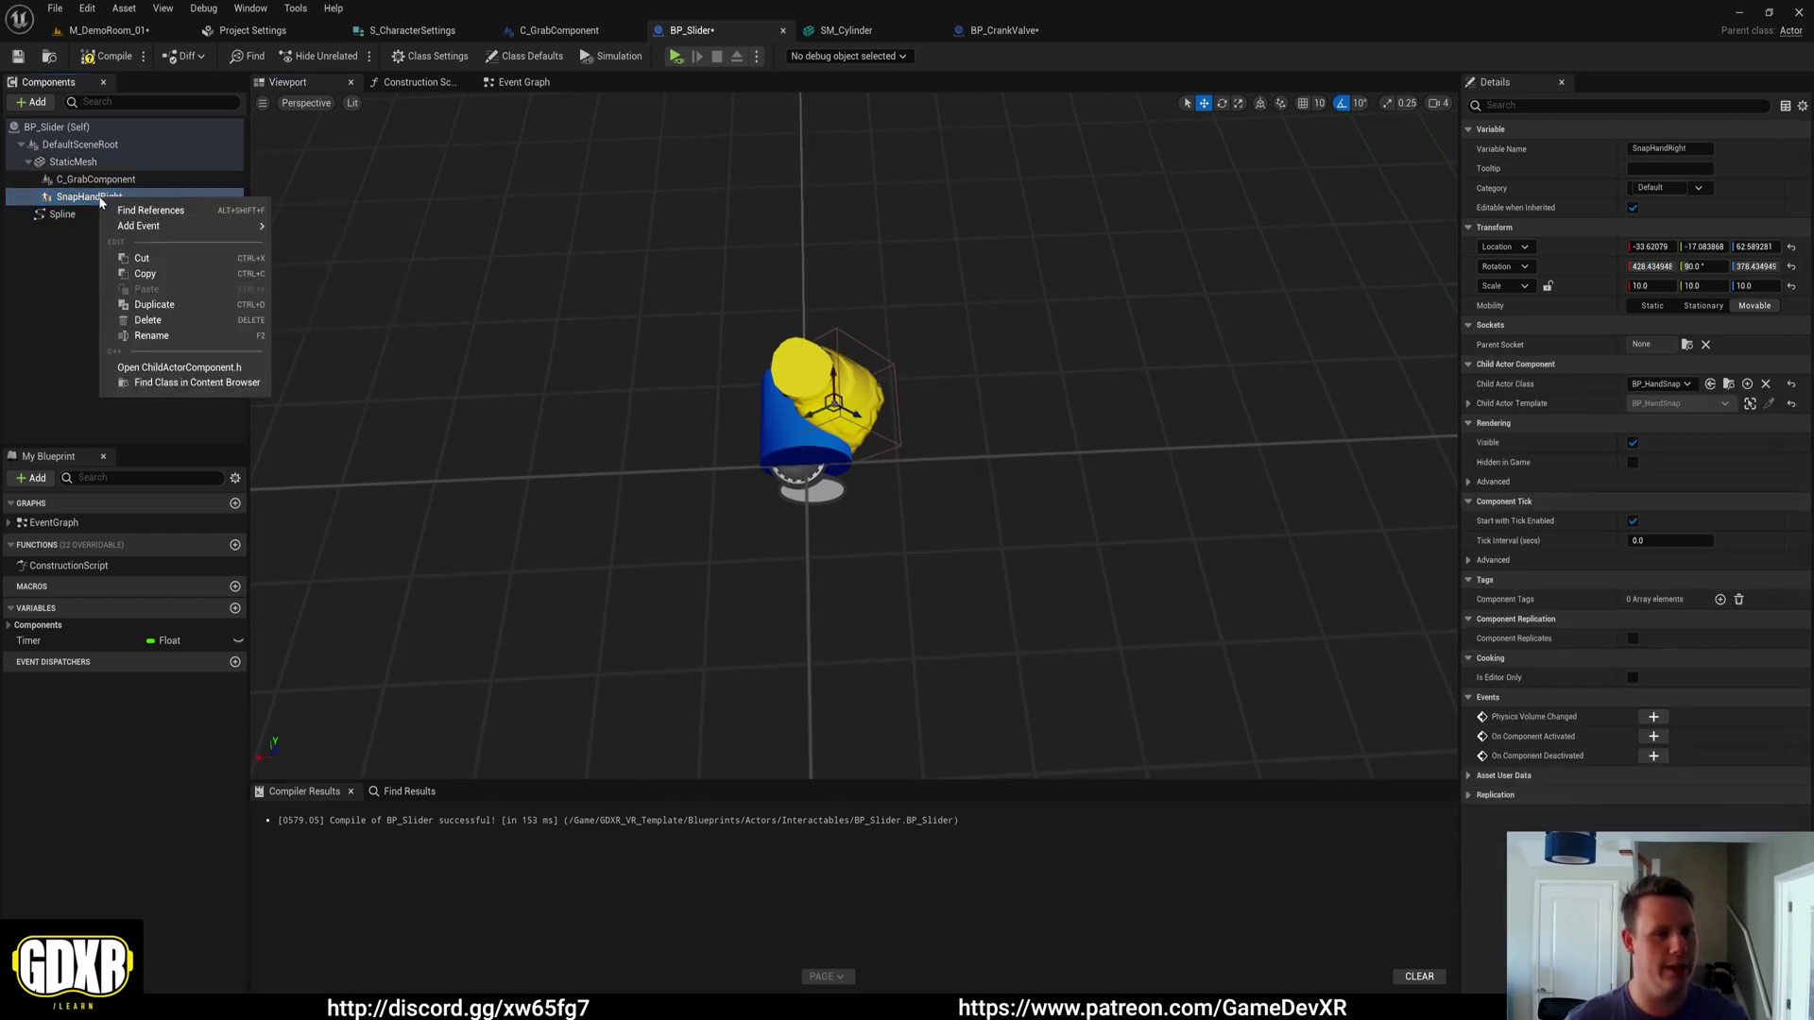
{"action": "left_click", "coordinate": [157, 307]}
{"action": "left_click_drag", "start_coordinate": [137, 217], "coordinate": [108, 216]}
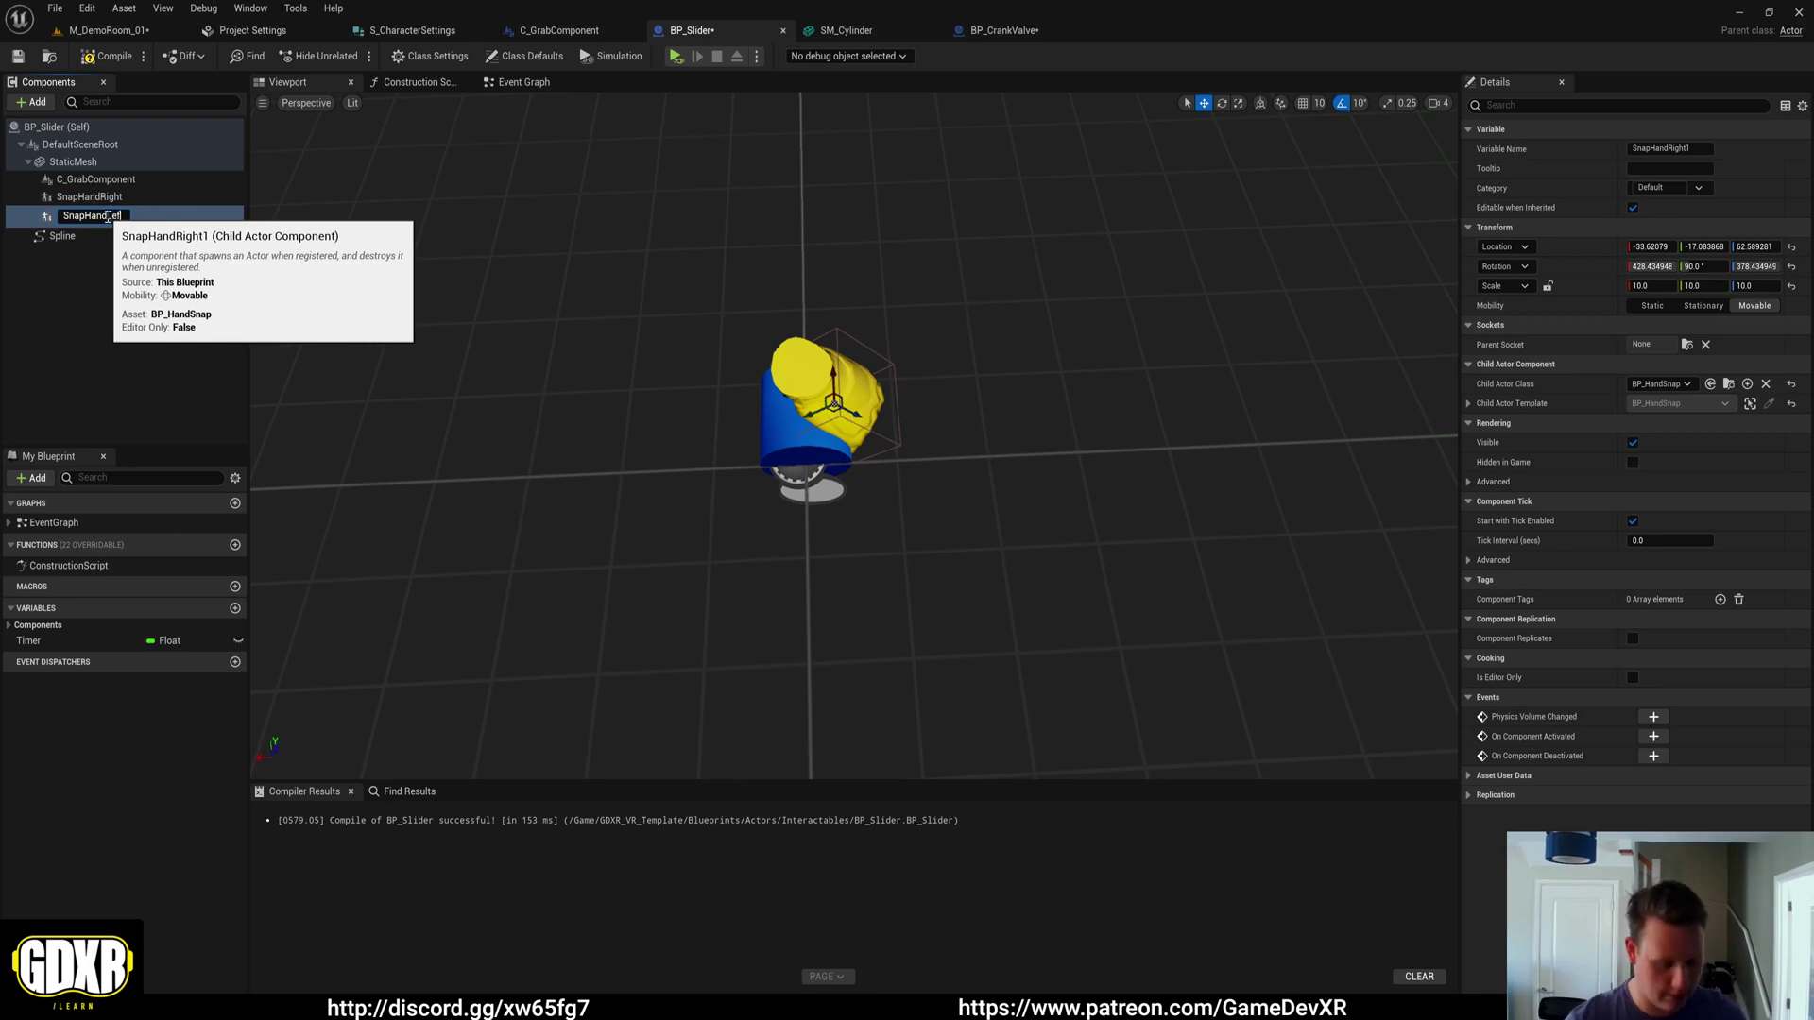
{"action": "type", "text": "Left"}
{"action": "key", "text": "Return"}
Mark SnapHandLeft as a left hand and fit it around the cylinder at about location 22.5, -25.8, 62.6 and rotation 403.6°, -90°, 716.4°.
{"action": "left_click", "coordinate": [1469, 403]}
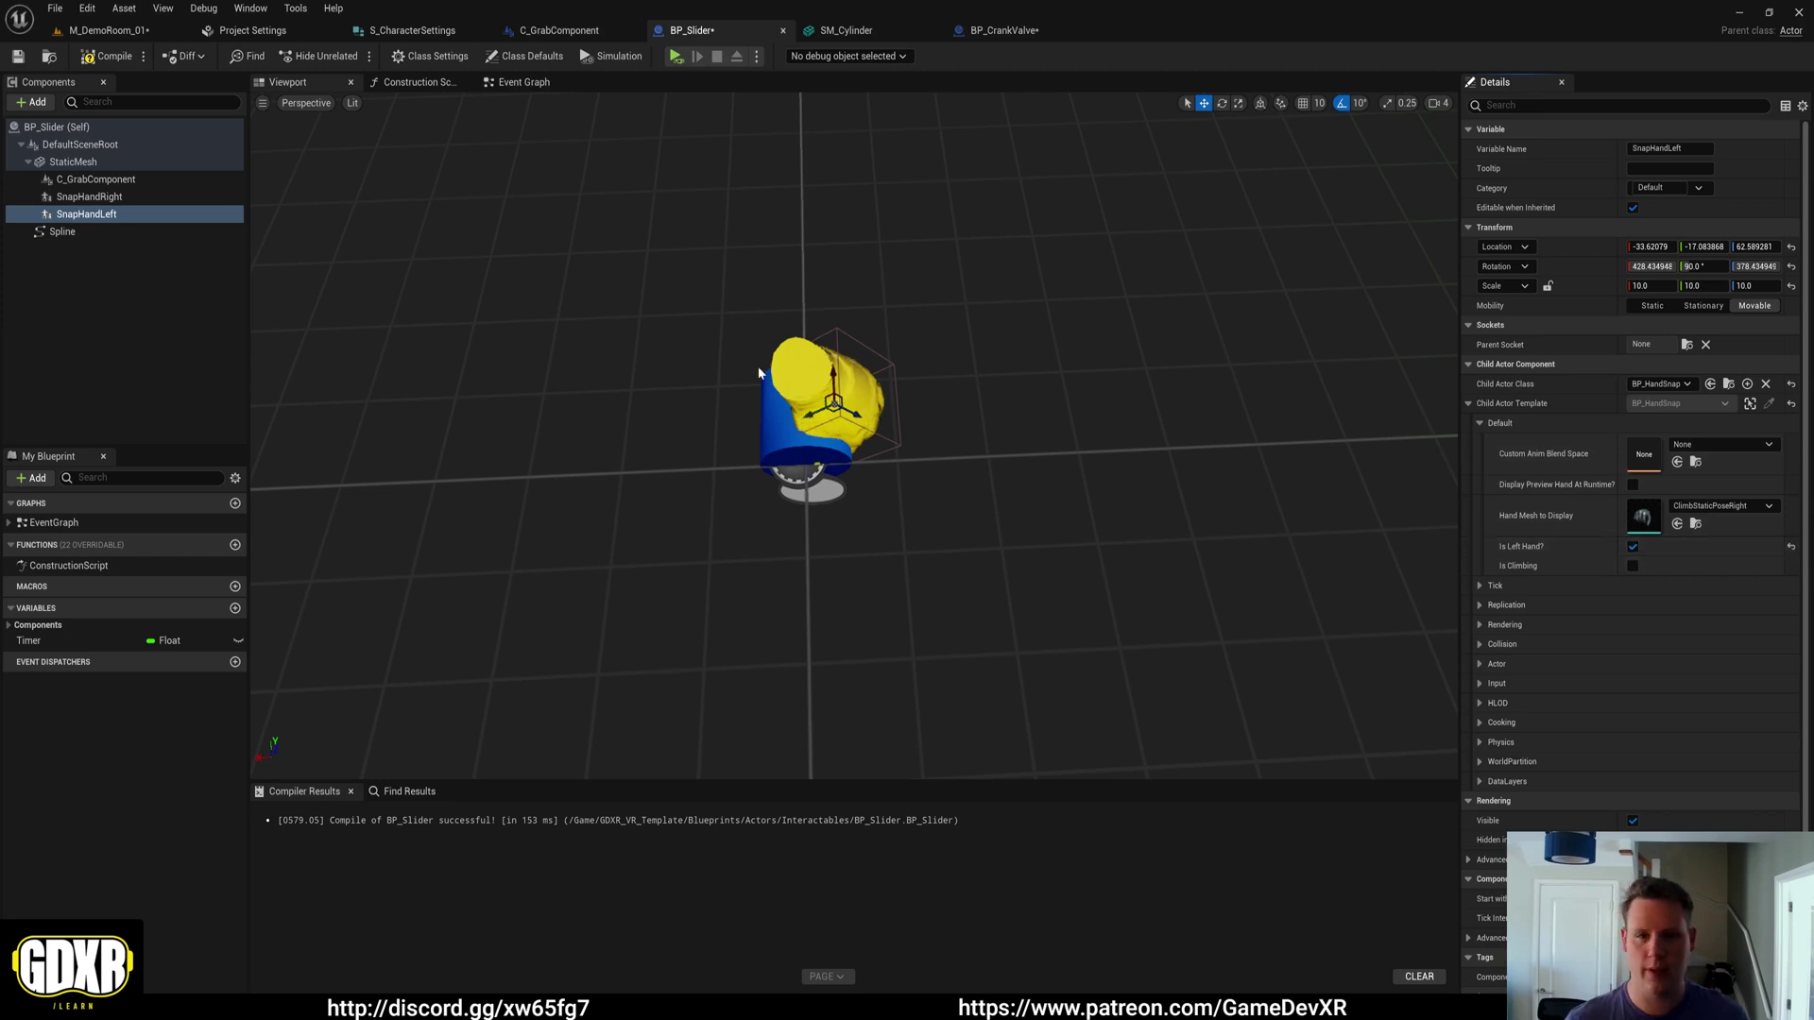
{"action": "right_click_drag", "start_coordinate": [799, 389], "coordinate": [794, 373]}
{"action": "key", "text": "e"}
{"action": "left_click_drag", "start_coordinate": [839, 474], "coordinate": [803, 451]}
{"action": "key", "text": "w"}
{"action": "left_click", "coordinate": [106, 55]}
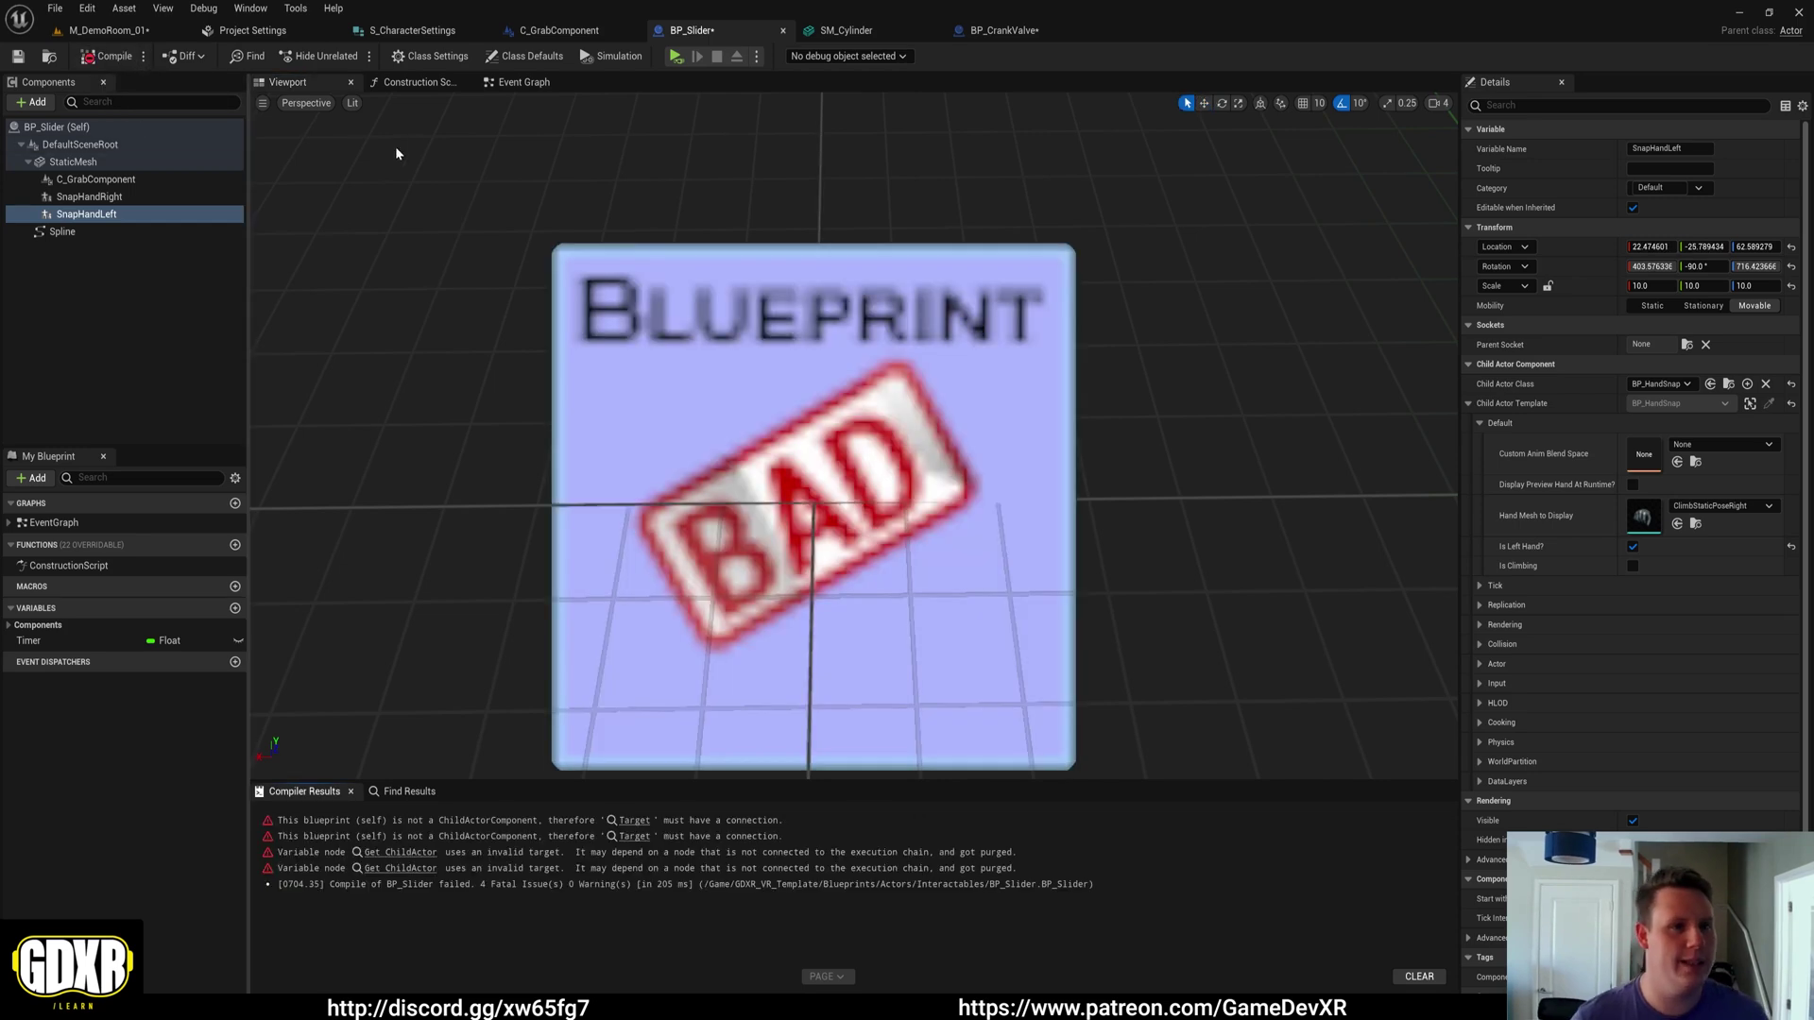
Add SnapHandLeft and SnapHandRight references to the event graph and connect them to the upper and lower Child Actor targets respectively.
{"action": "left_click", "coordinate": [520, 84]}
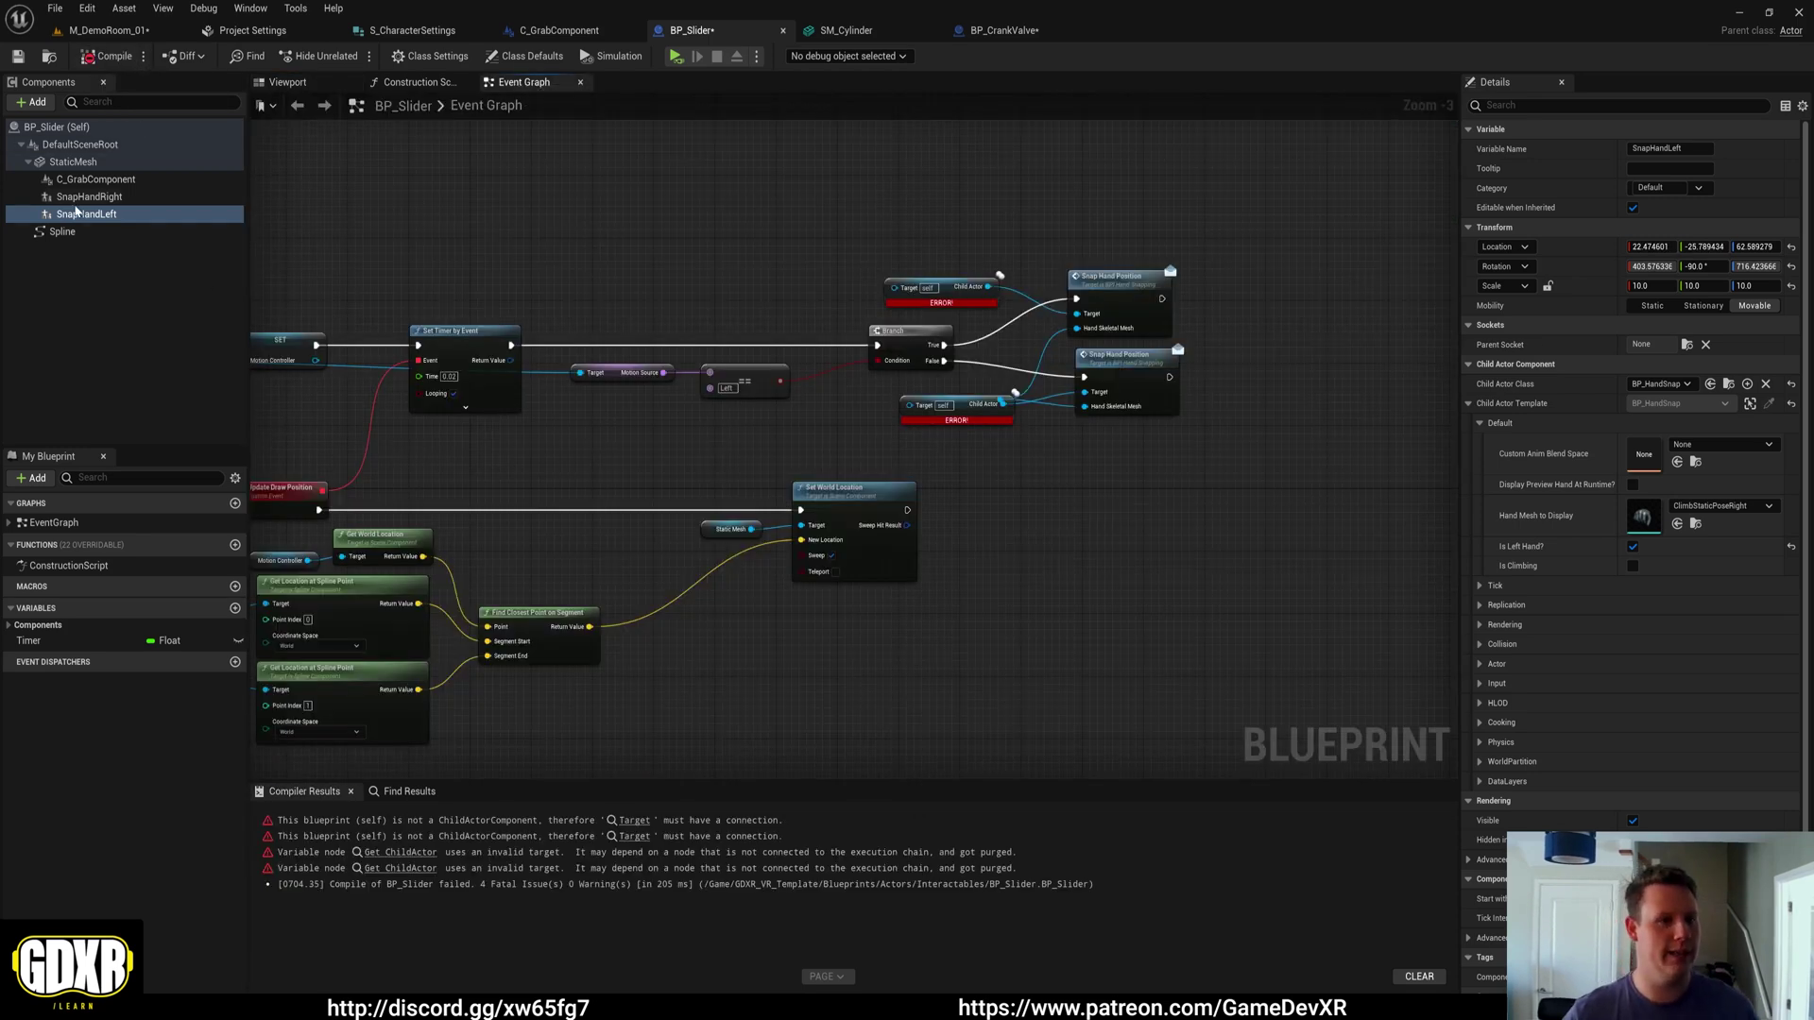
{"action": "left_click_drag", "start_coordinate": [75, 212], "coordinate": [497, 225]}
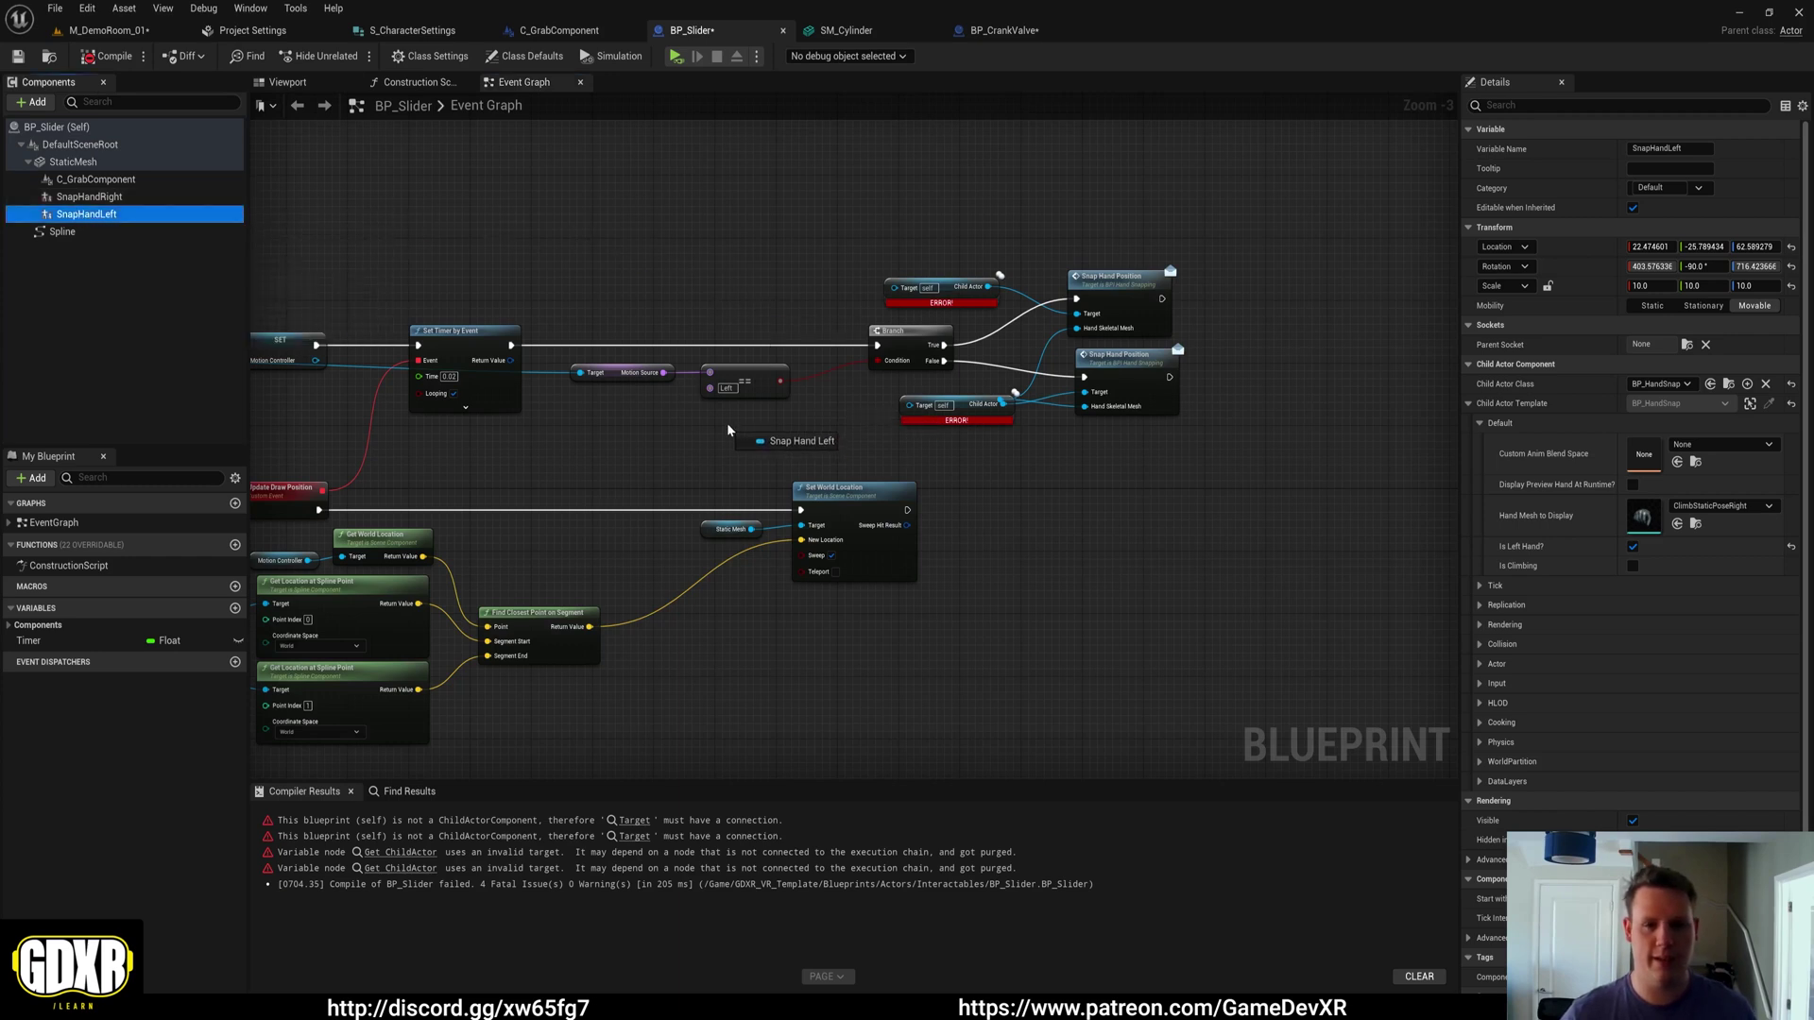
{"action": "left_click_drag", "start_coordinate": [725, 430], "coordinate": [894, 288]}
{"action": "left_click_drag", "start_coordinate": [773, 425], "coordinate": [818, 292]}
{"action": "left_click_drag", "start_coordinate": [90, 197], "coordinate": [911, 409]}
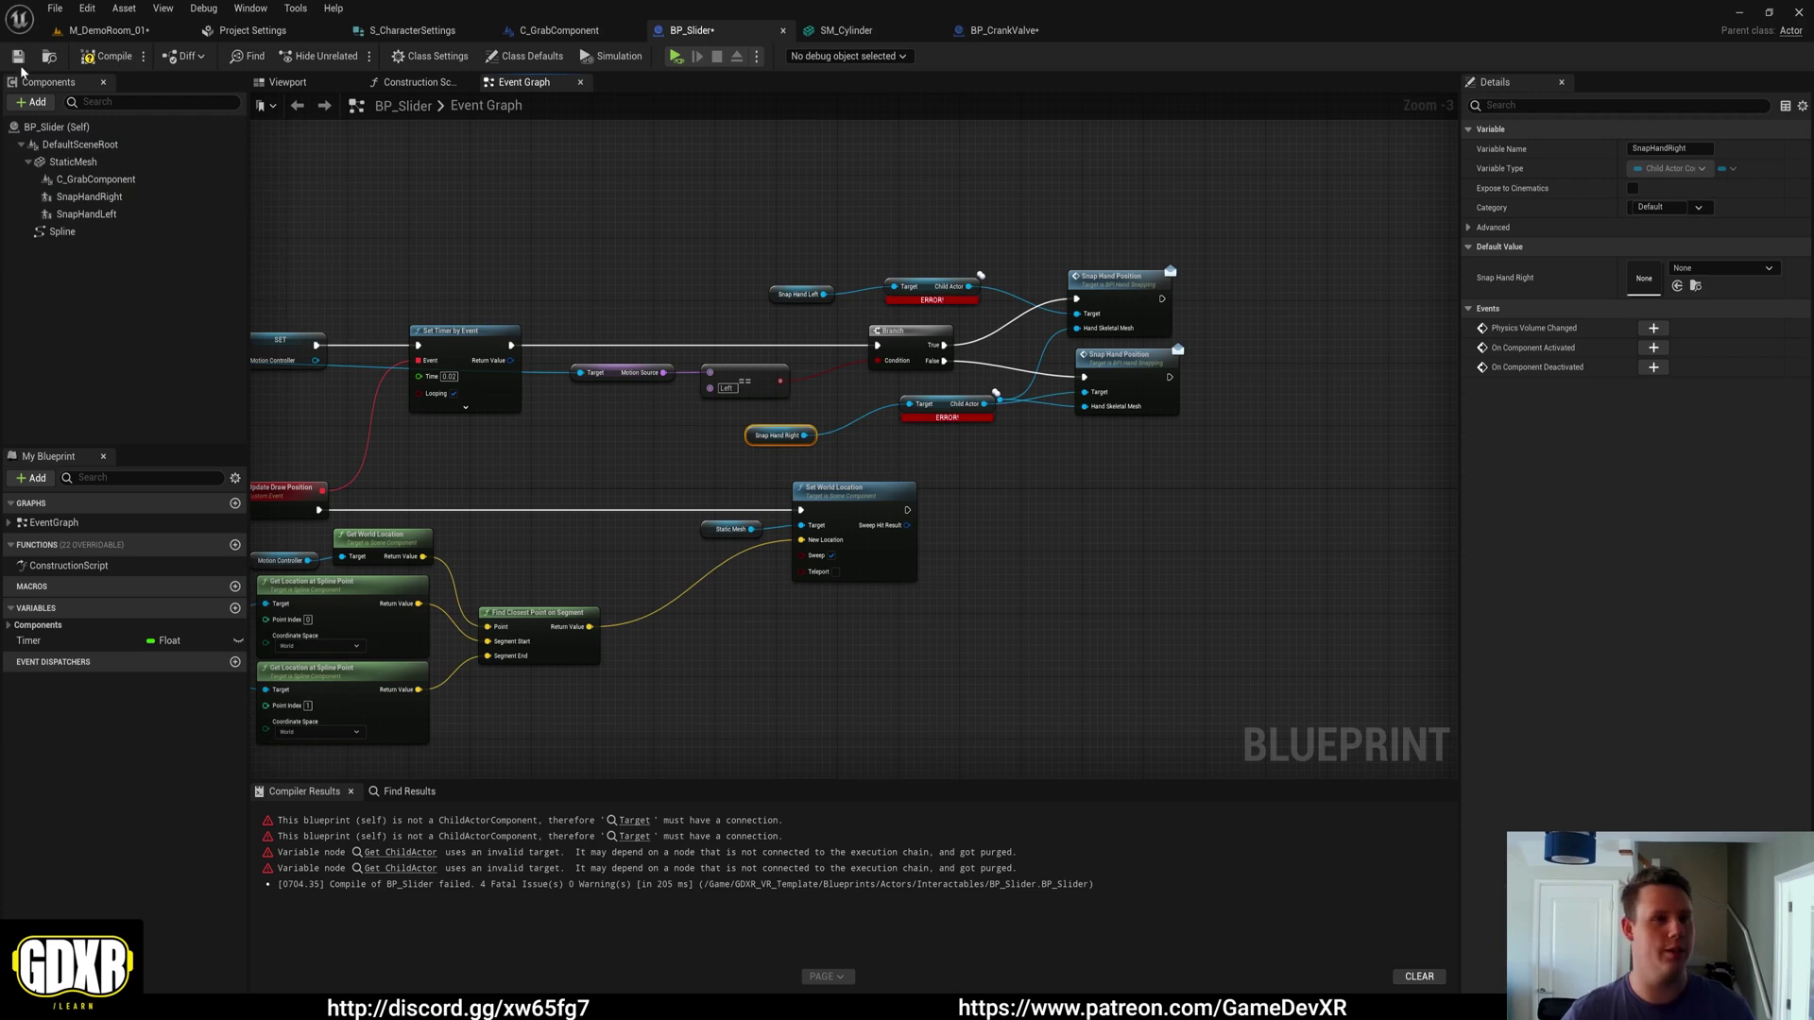
Compile BP_Slider and save all unsaved levels and assets.
{"action": "left_click", "coordinate": [107, 57]}
{"action": "left_click", "coordinate": [54, 8]}
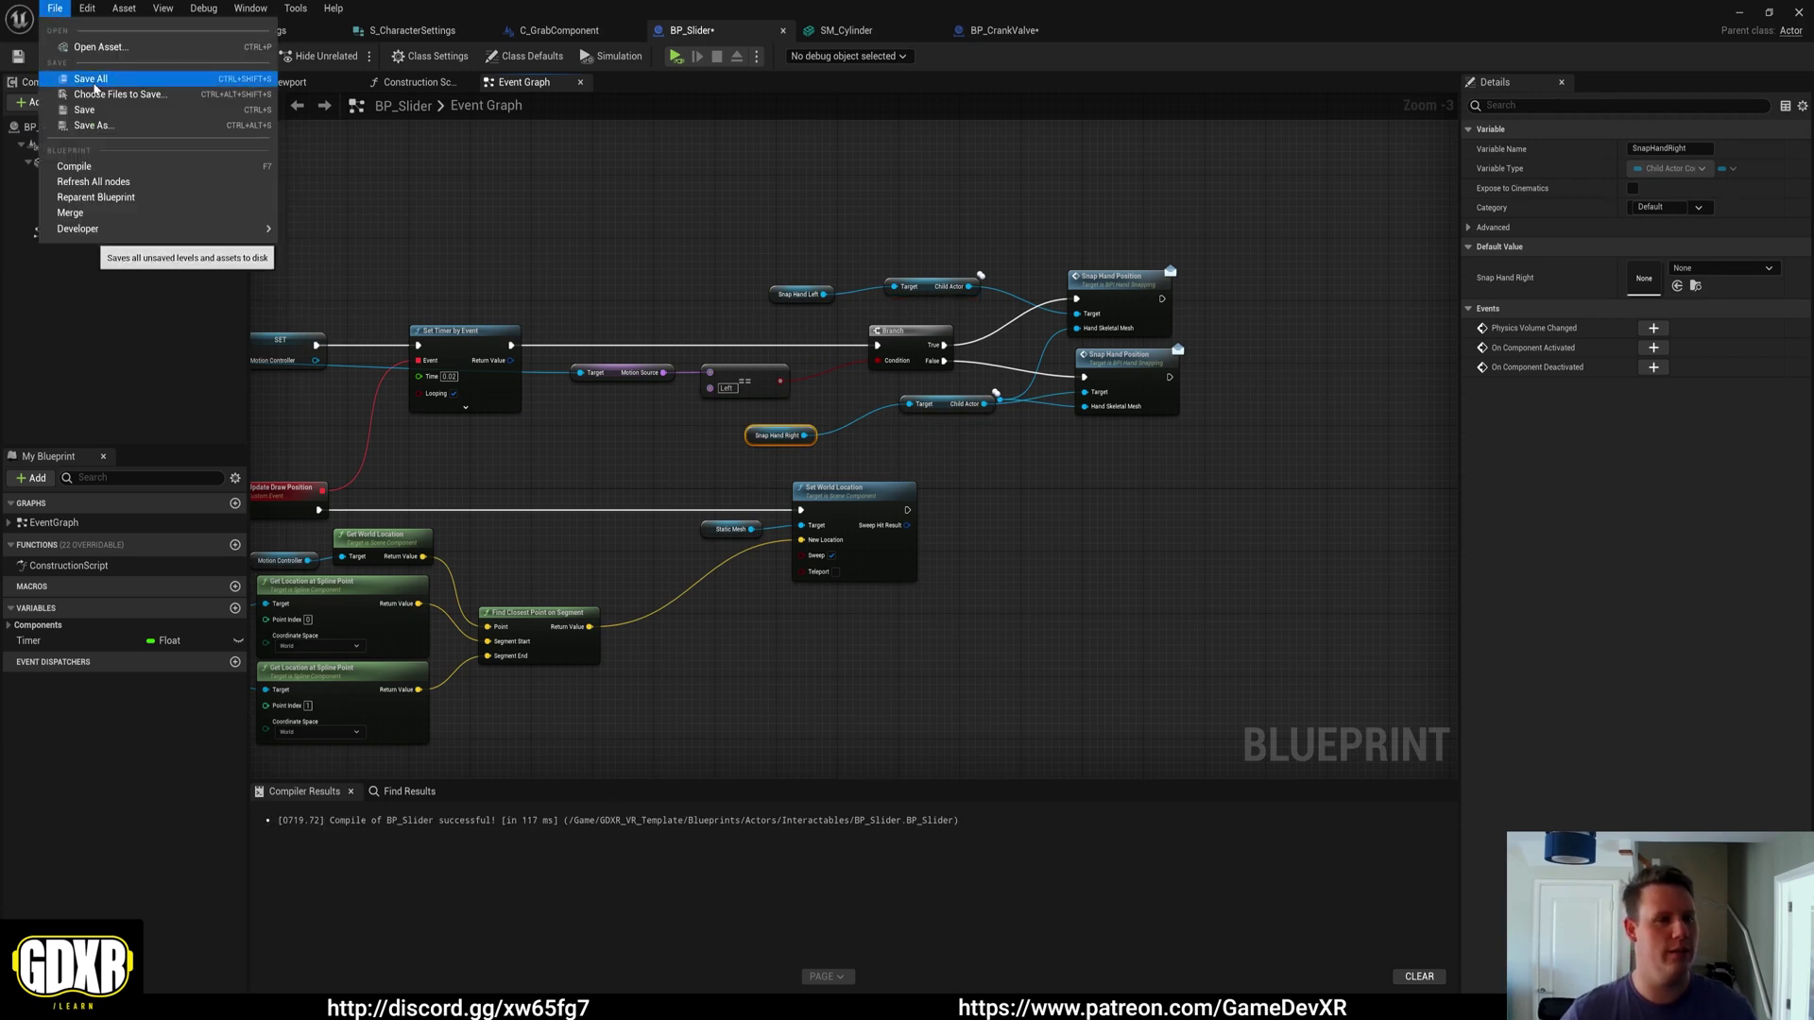
{"action": "left_click", "coordinate": [91, 80]}
{"action": "left_click", "coordinate": [106, 30]}
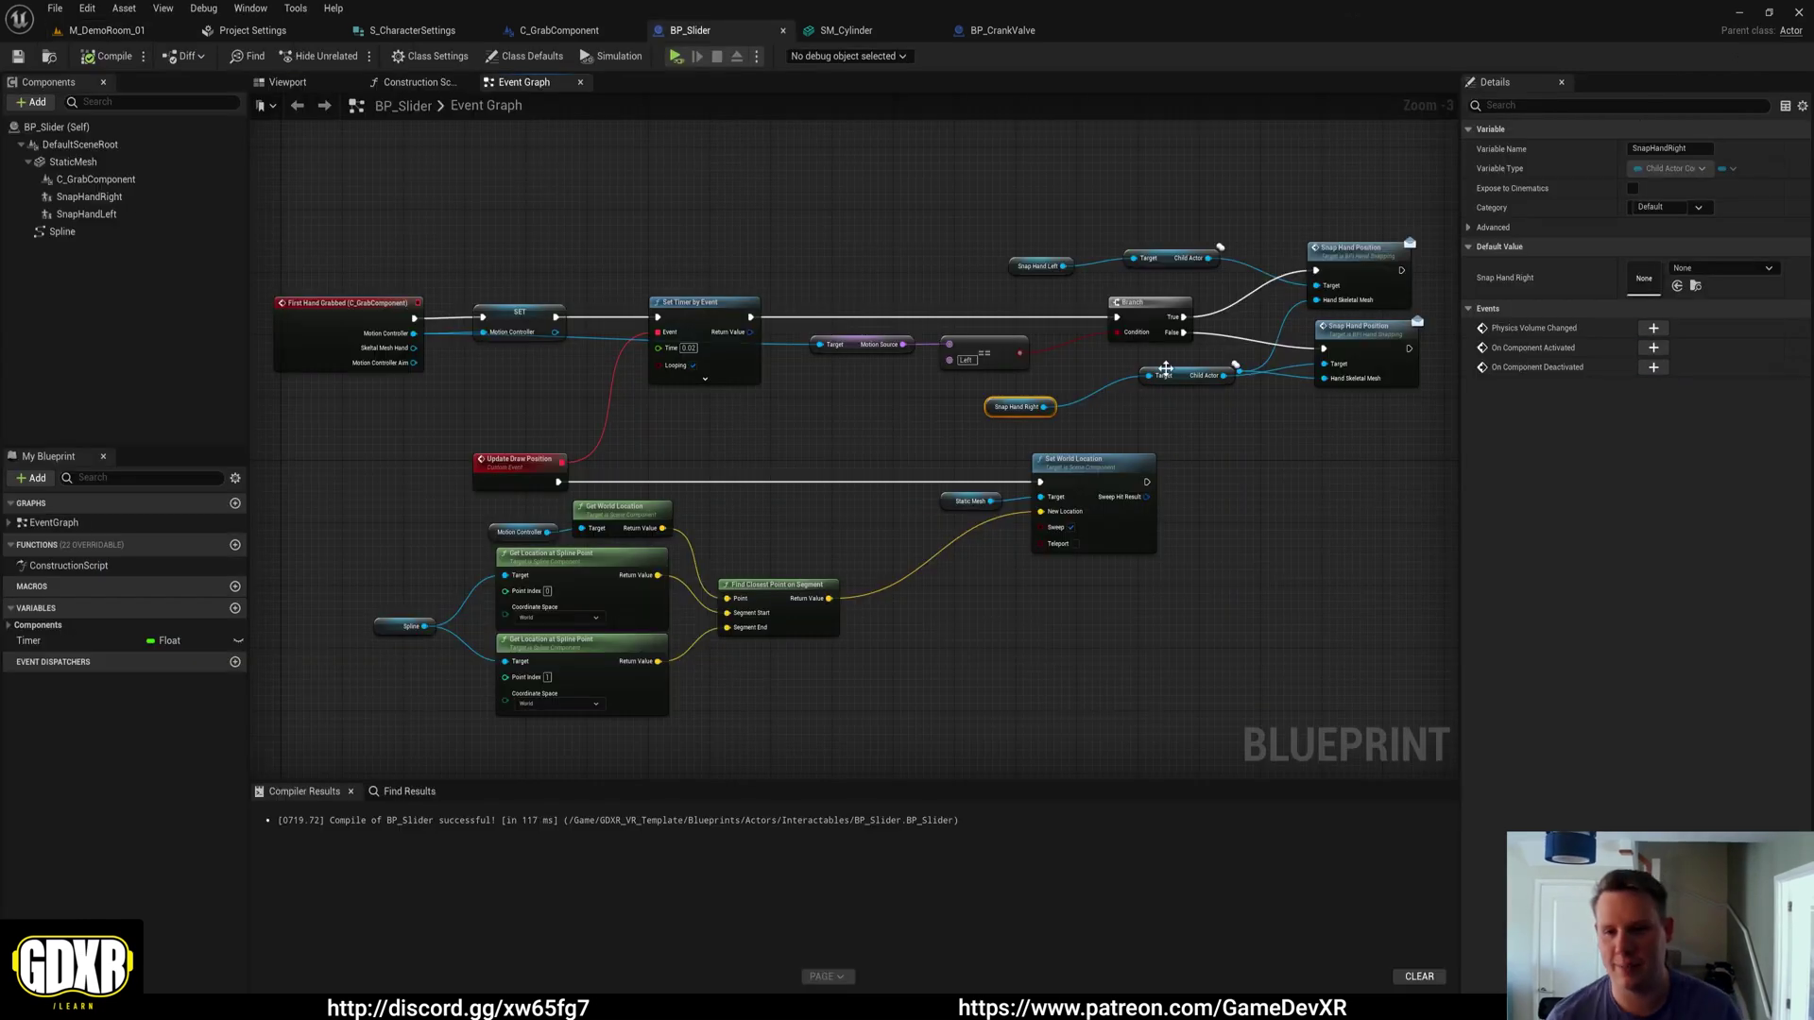
Connect First Hand Grabbed's Skeletal Mesh Hand to both Snap Hand Position nodes and route the wire below the timer node with reroute points.
{"action": "left_click_drag", "start_coordinate": [1166, 368], "coordinate": [406, 355]}
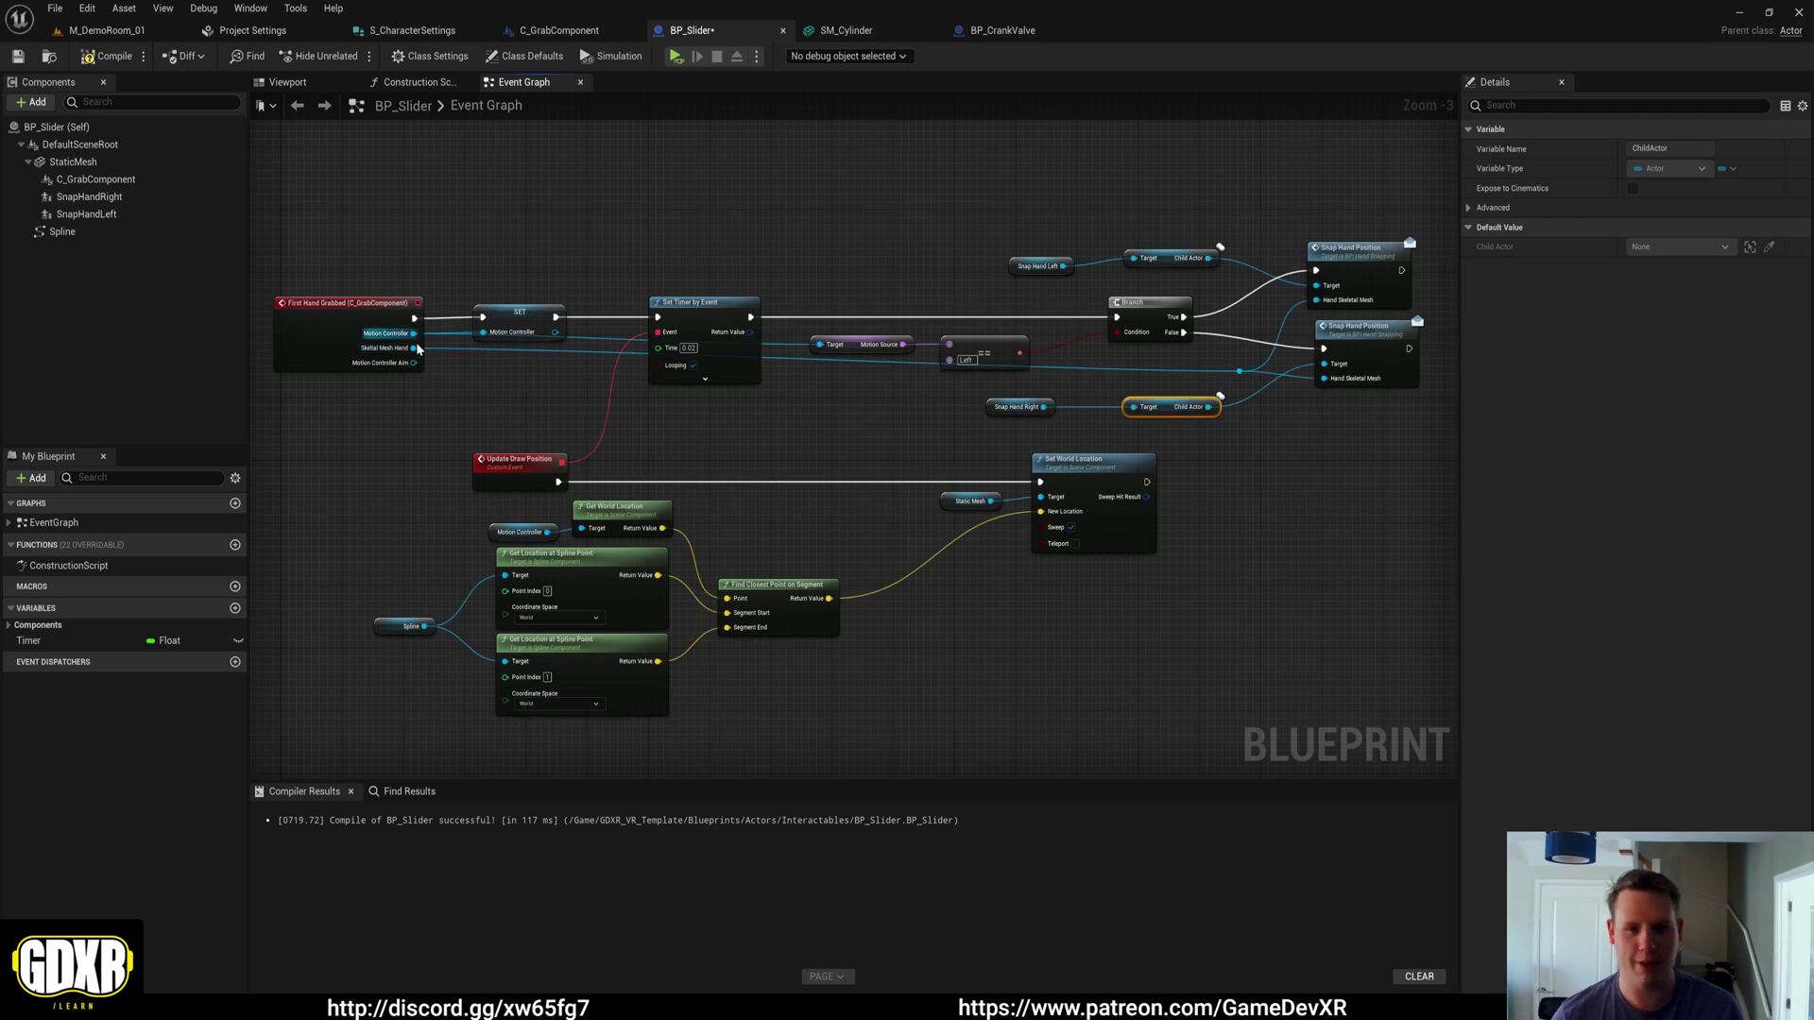
{"action": "double_click", "coordinate": [593, 351]}
{"action": "left_click_drag", "start_coordinate": [589, 350], "coordinate": [544, 389]}
{"action": "double_click", "coordinate": [1231, 376]}
{"action": "left_click_drag", "start_coordinate": [1231, 376], "coordinate": [1216, 395]}
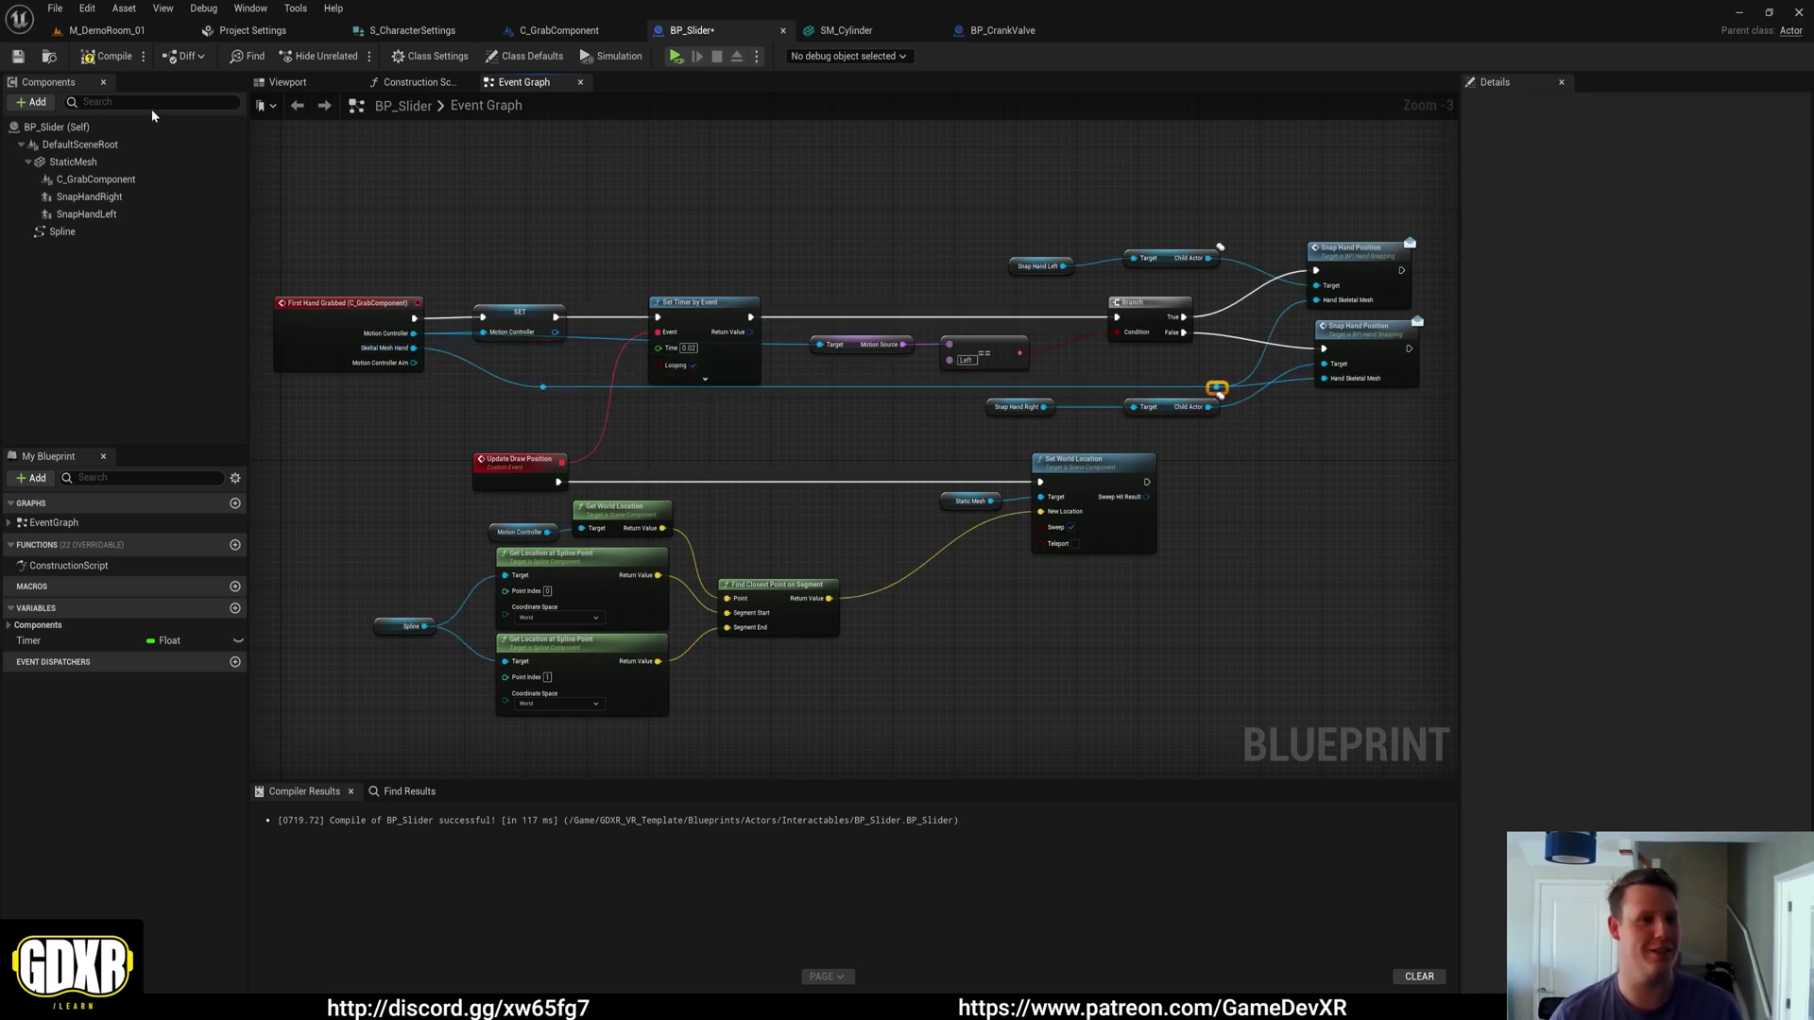
Play-test the slider's hand snapping and enable Is Left Hand for the SnapHandLeft child actor in BP_Slider.
{"action": "left_click", "coordinate": [675, 55]}
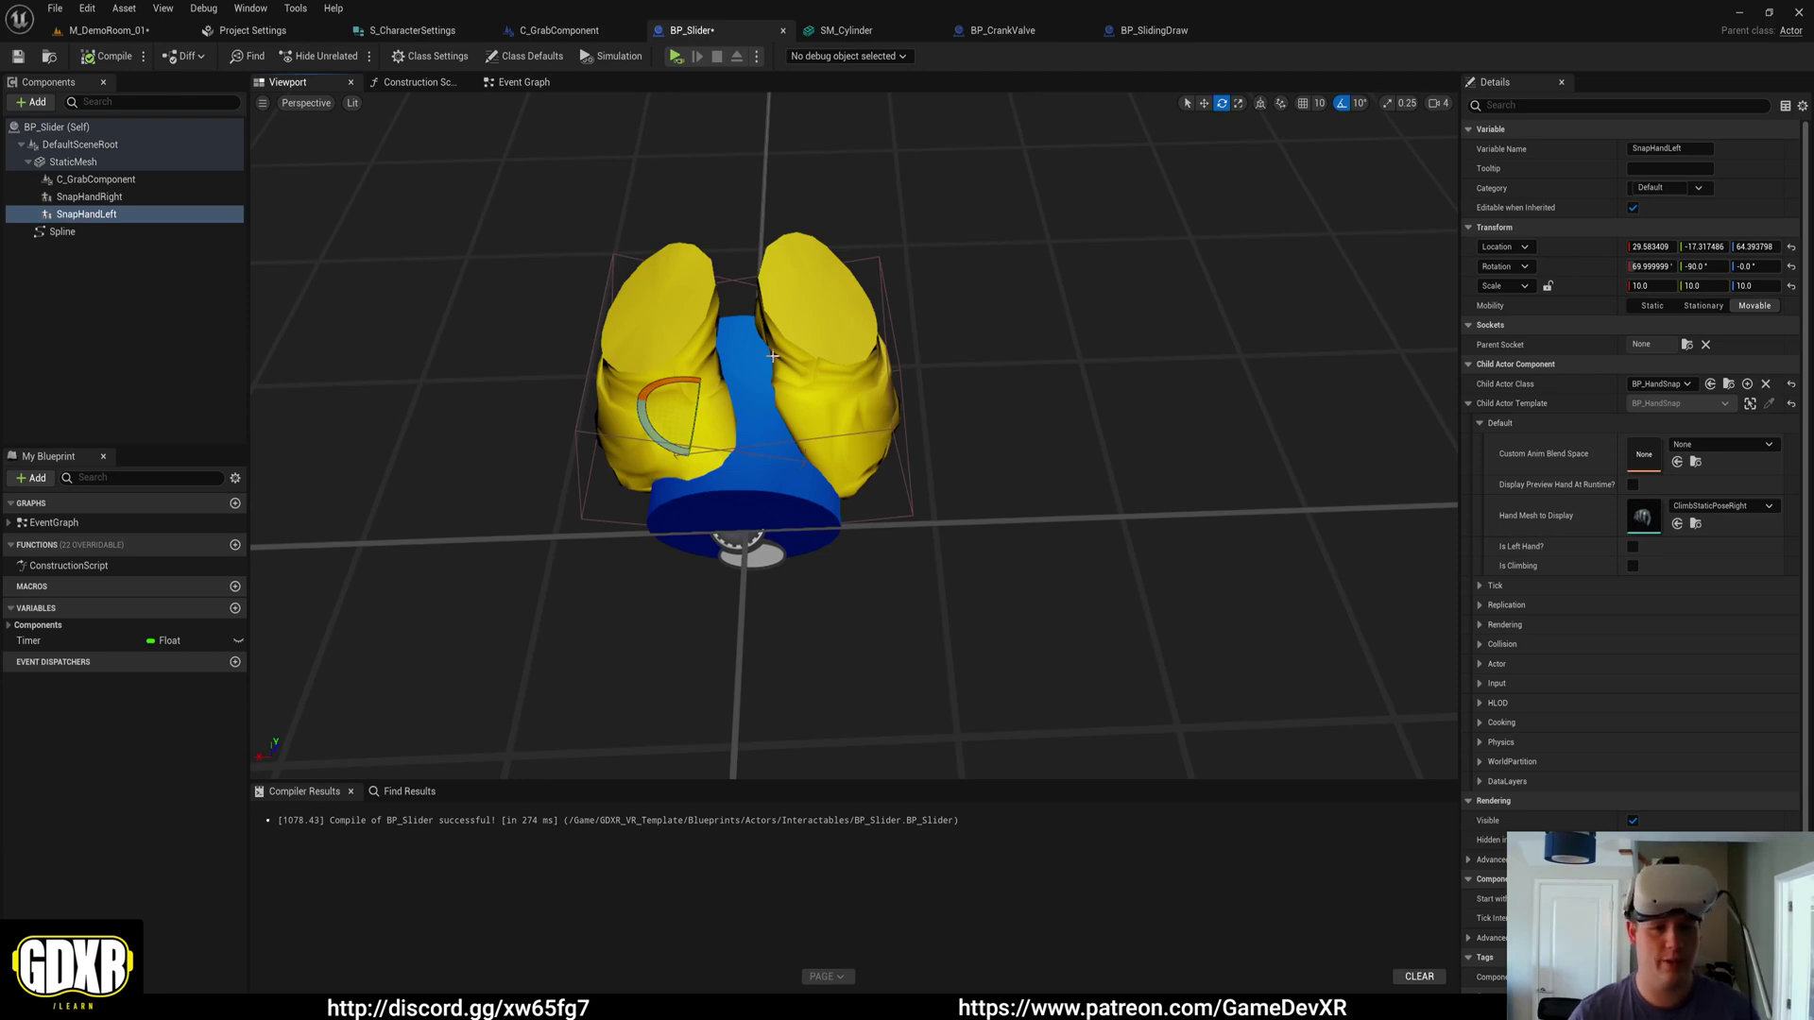
{"action": "left_click", "coordinate": [118, 197]}
{"action": "left_click", "coordinate": [107, 215]}
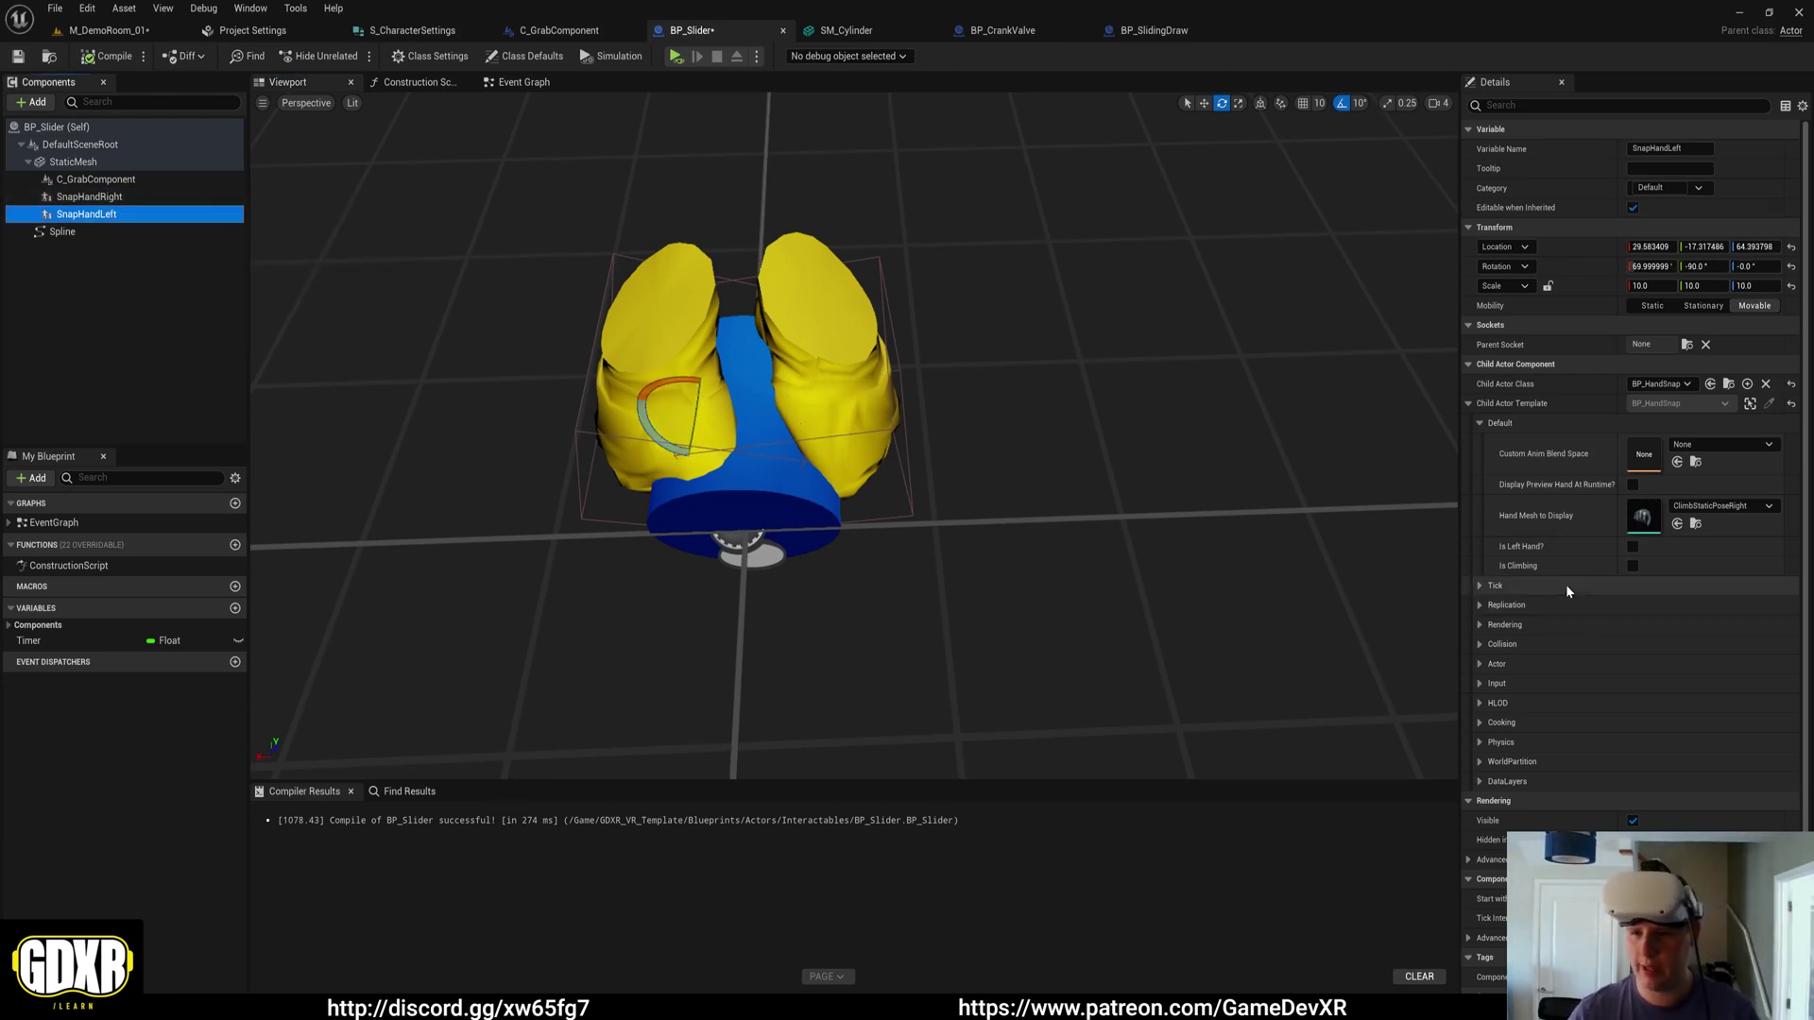
{"action": "left_click", "coordinate": [1632, 546]}
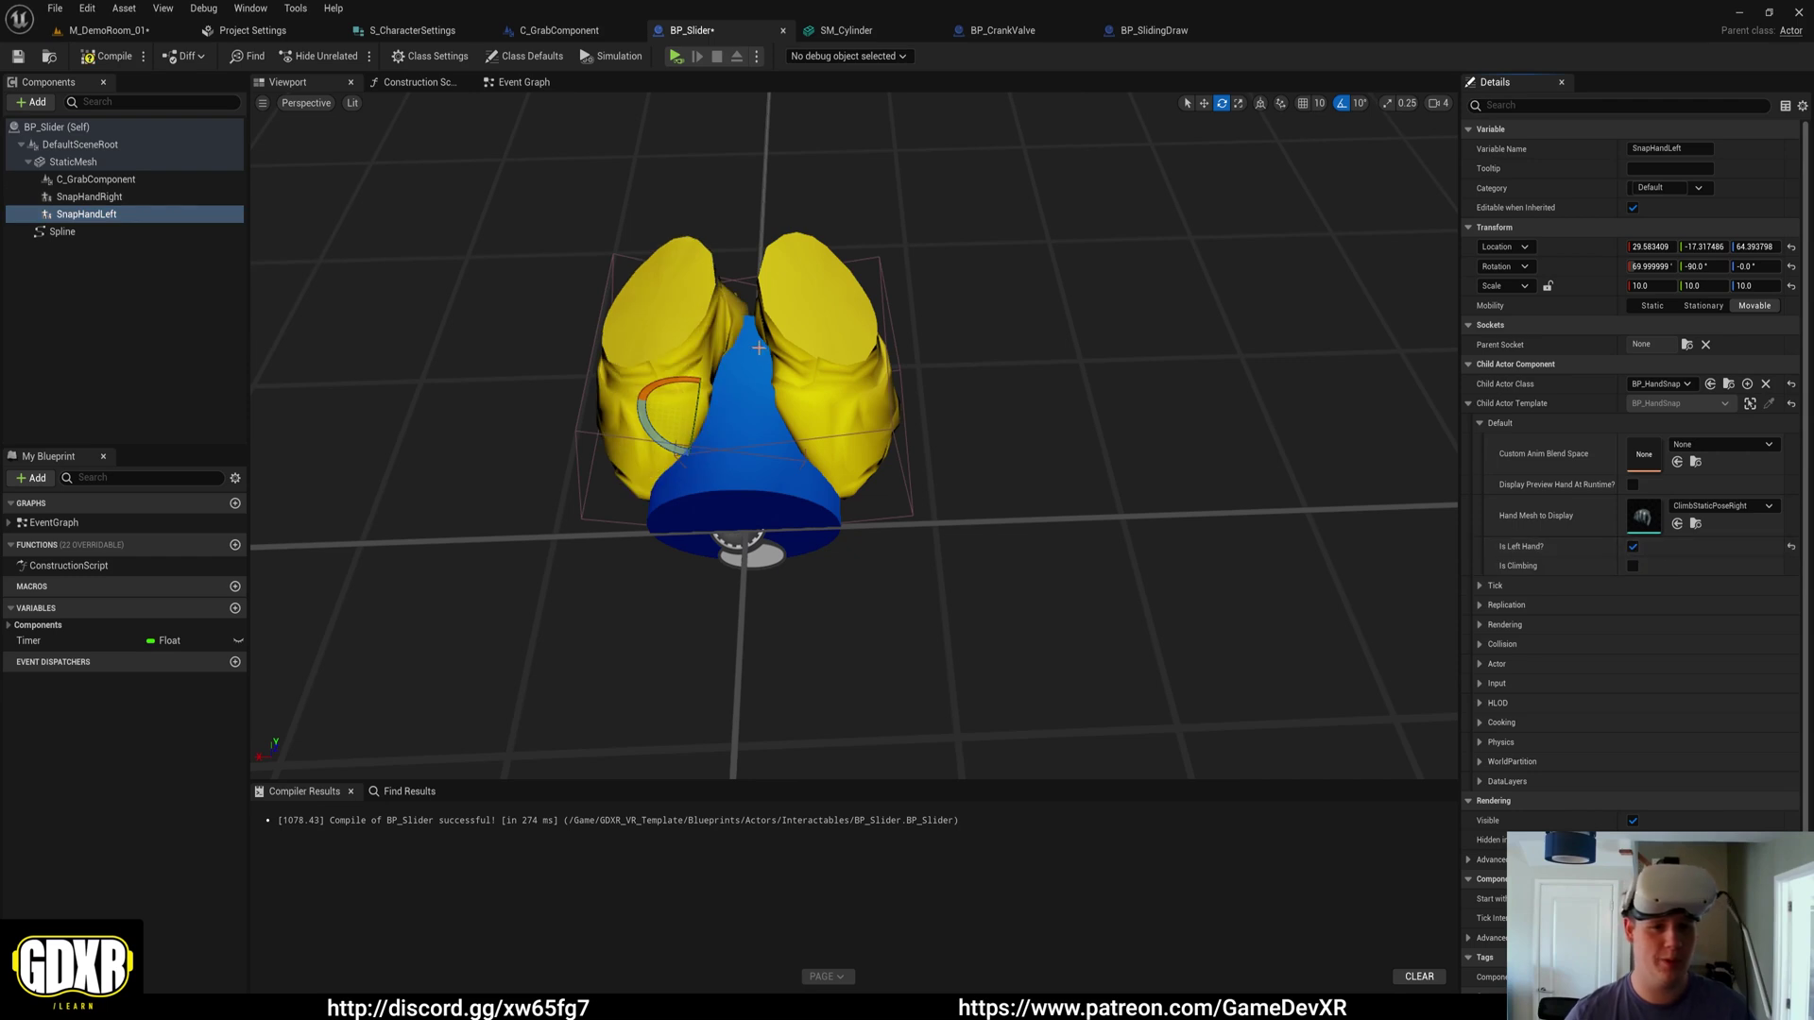
{"action": "right_click_drag", "start_coordinate": [808, 302], "coordinate": [805, 397]}
{"action": "right_click_drag", "start_coordinate": [713, 461], "coordinate": [716, 467]}
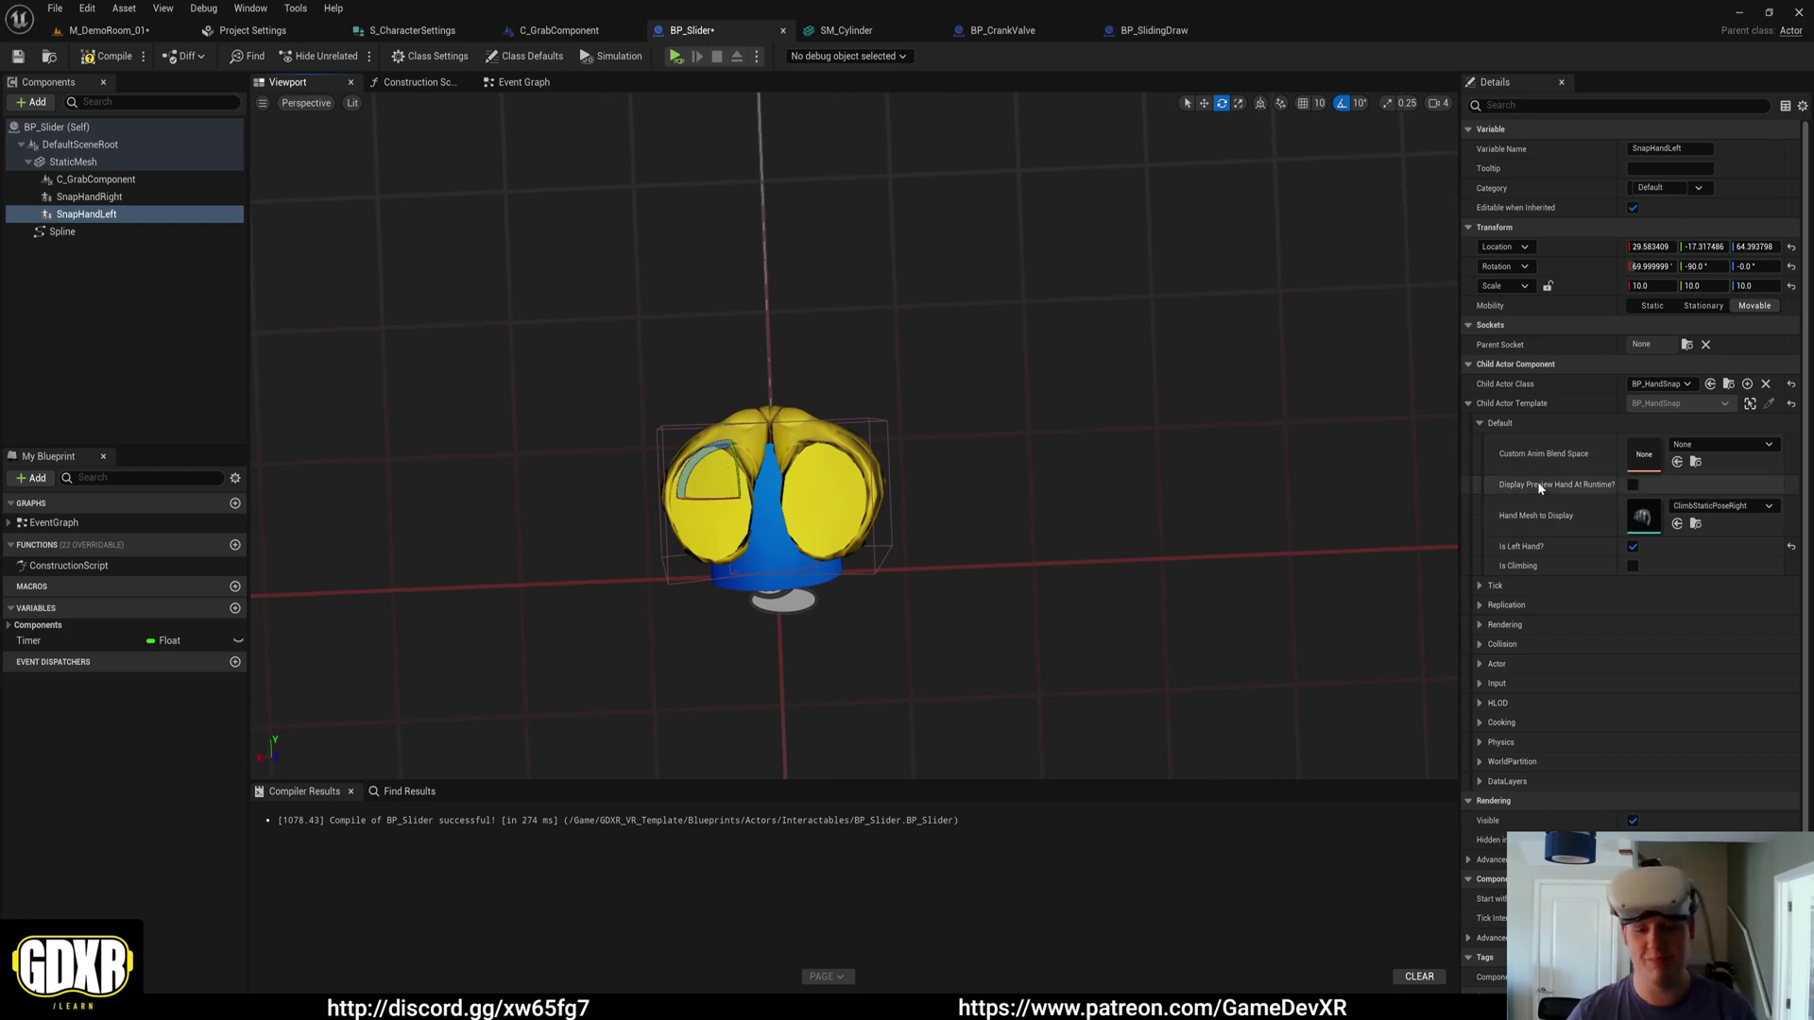
{"action": "left_click", "coordinate": [1637, 551]}
{"action": "left_click", "coordinate": [1633, 548]}
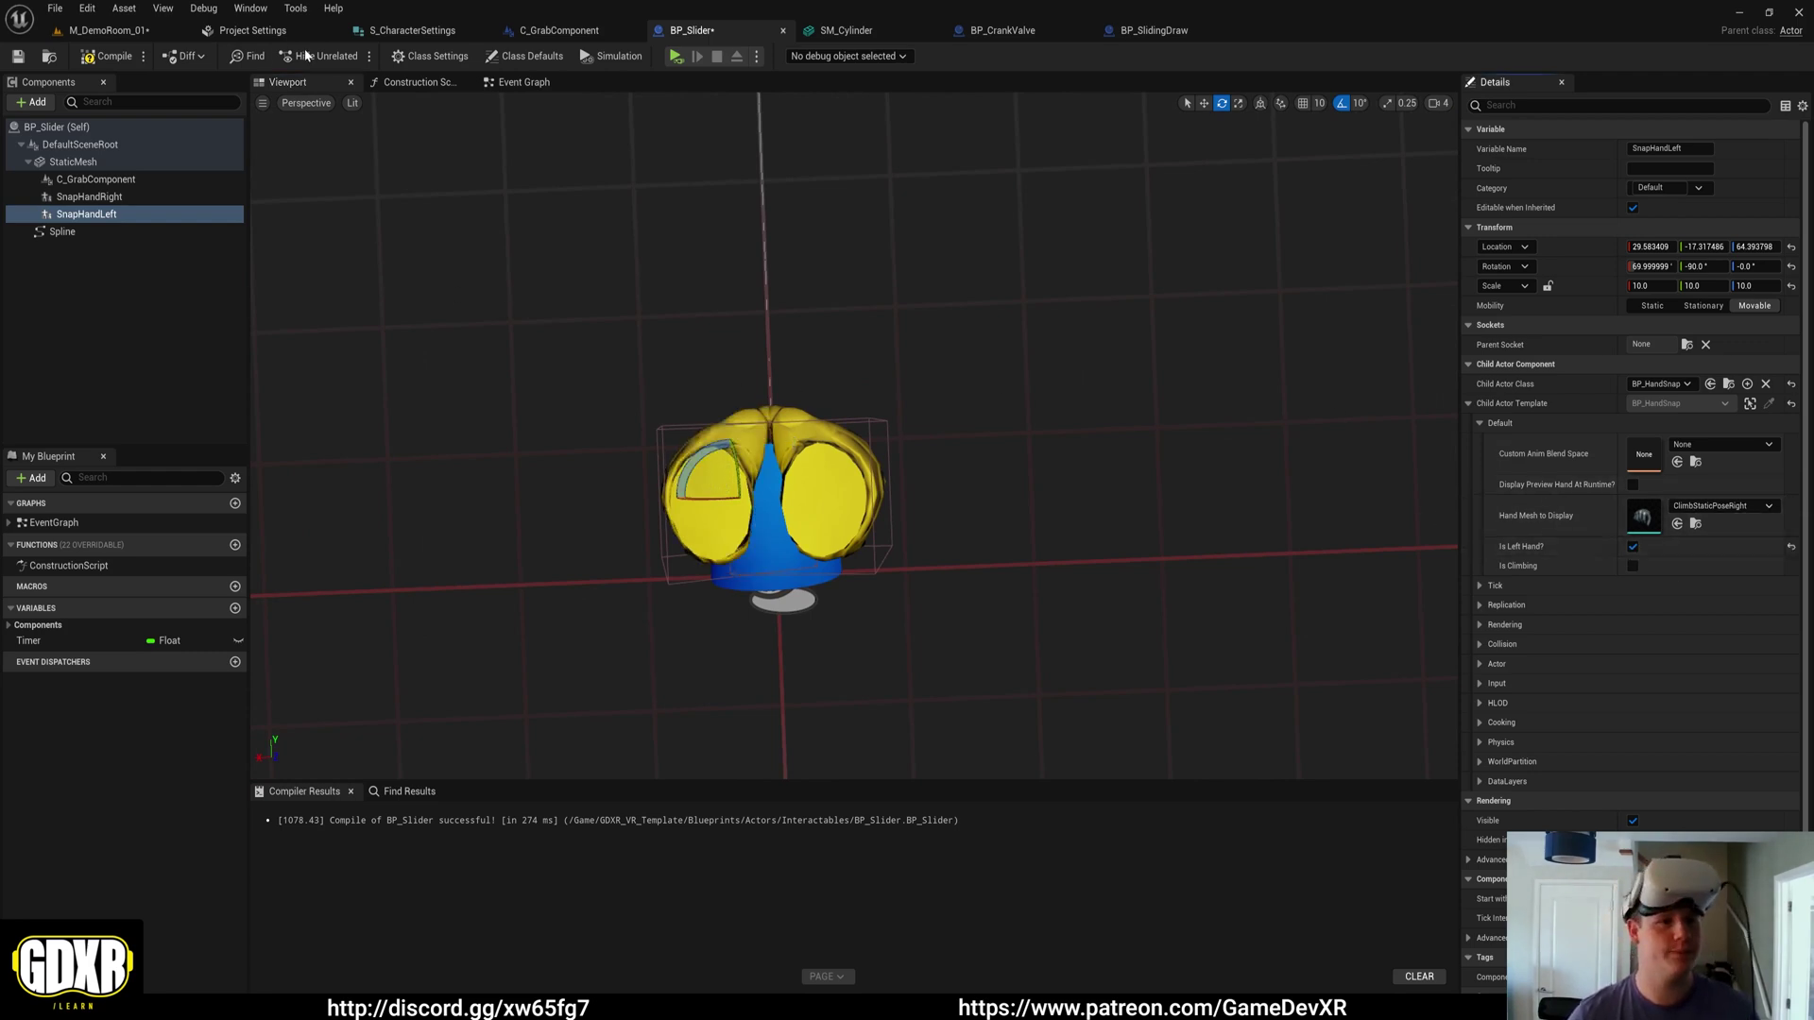
Compile BP_Slider and play-test the slider in the M_DemoRoom_01 level.
{"action": "left_click", "coordinate": [109, 56]}
{"action": "left_click", "coordinate": [119, 37]}
{"action": "right_click_drag", "start_coordinate": [646, 256], "coordinate": [839, 205]}
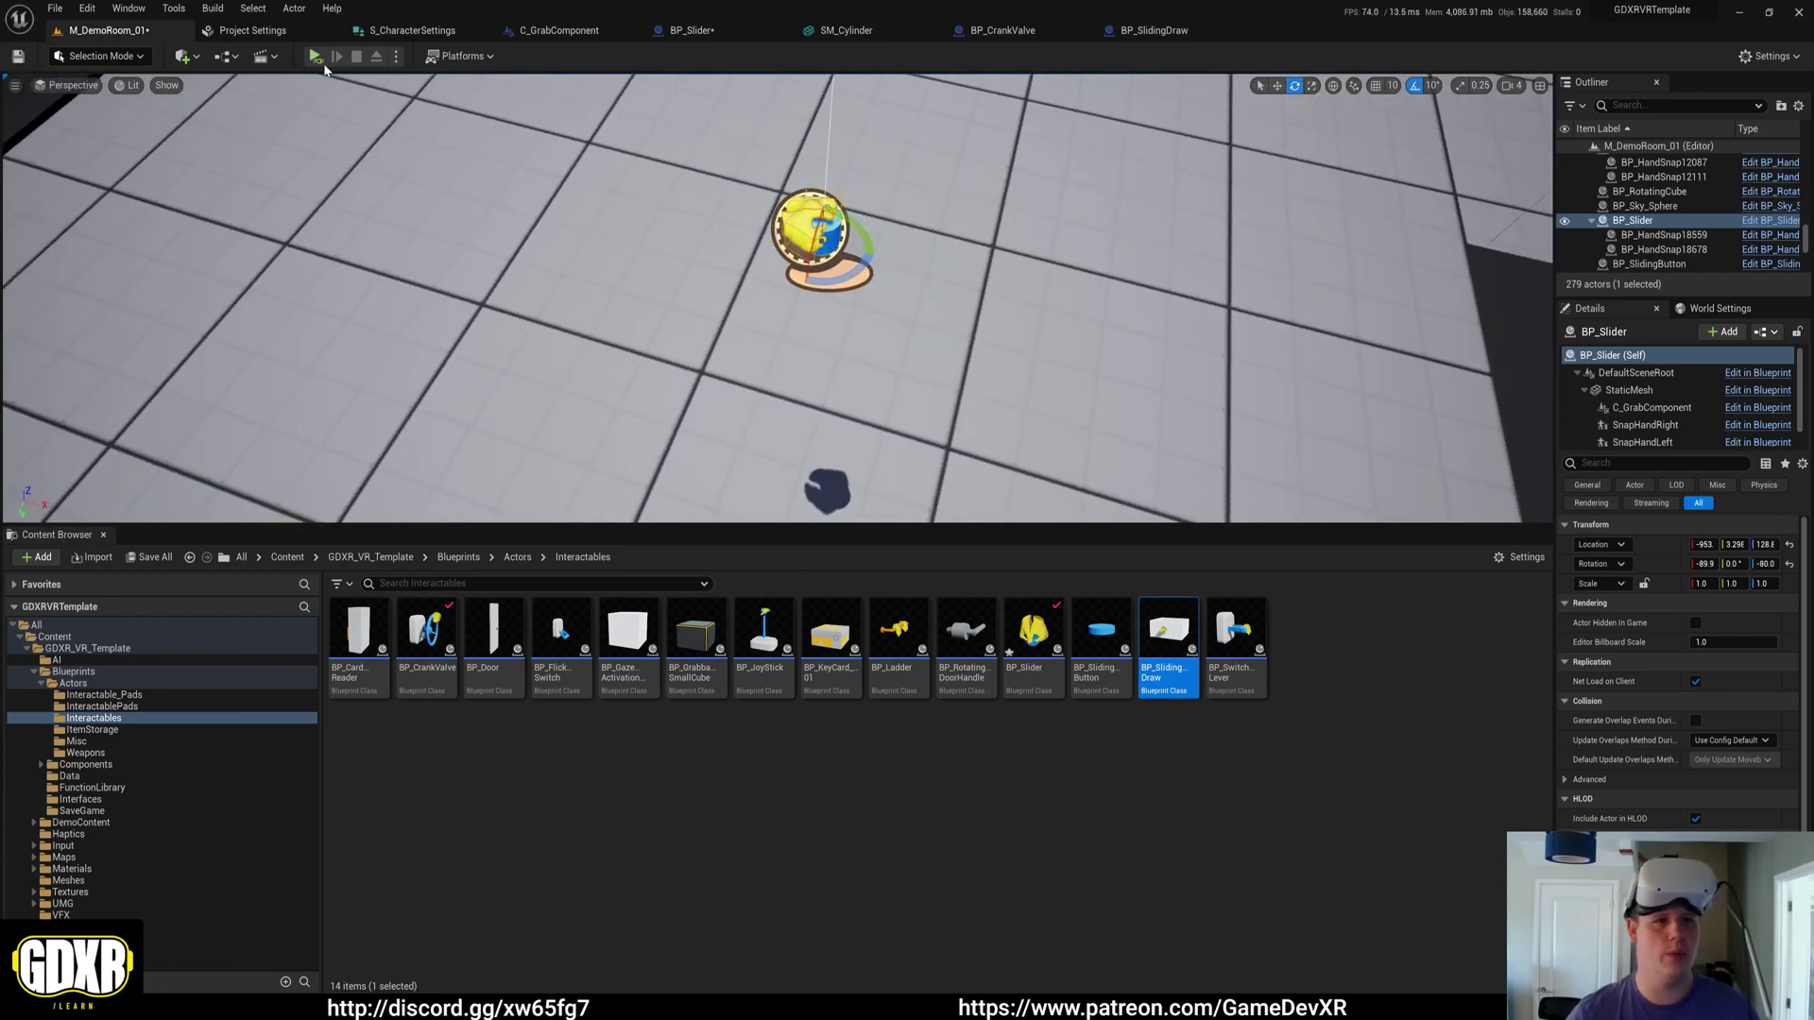
{"action": "left_click", "coordinate": [317, 57]}
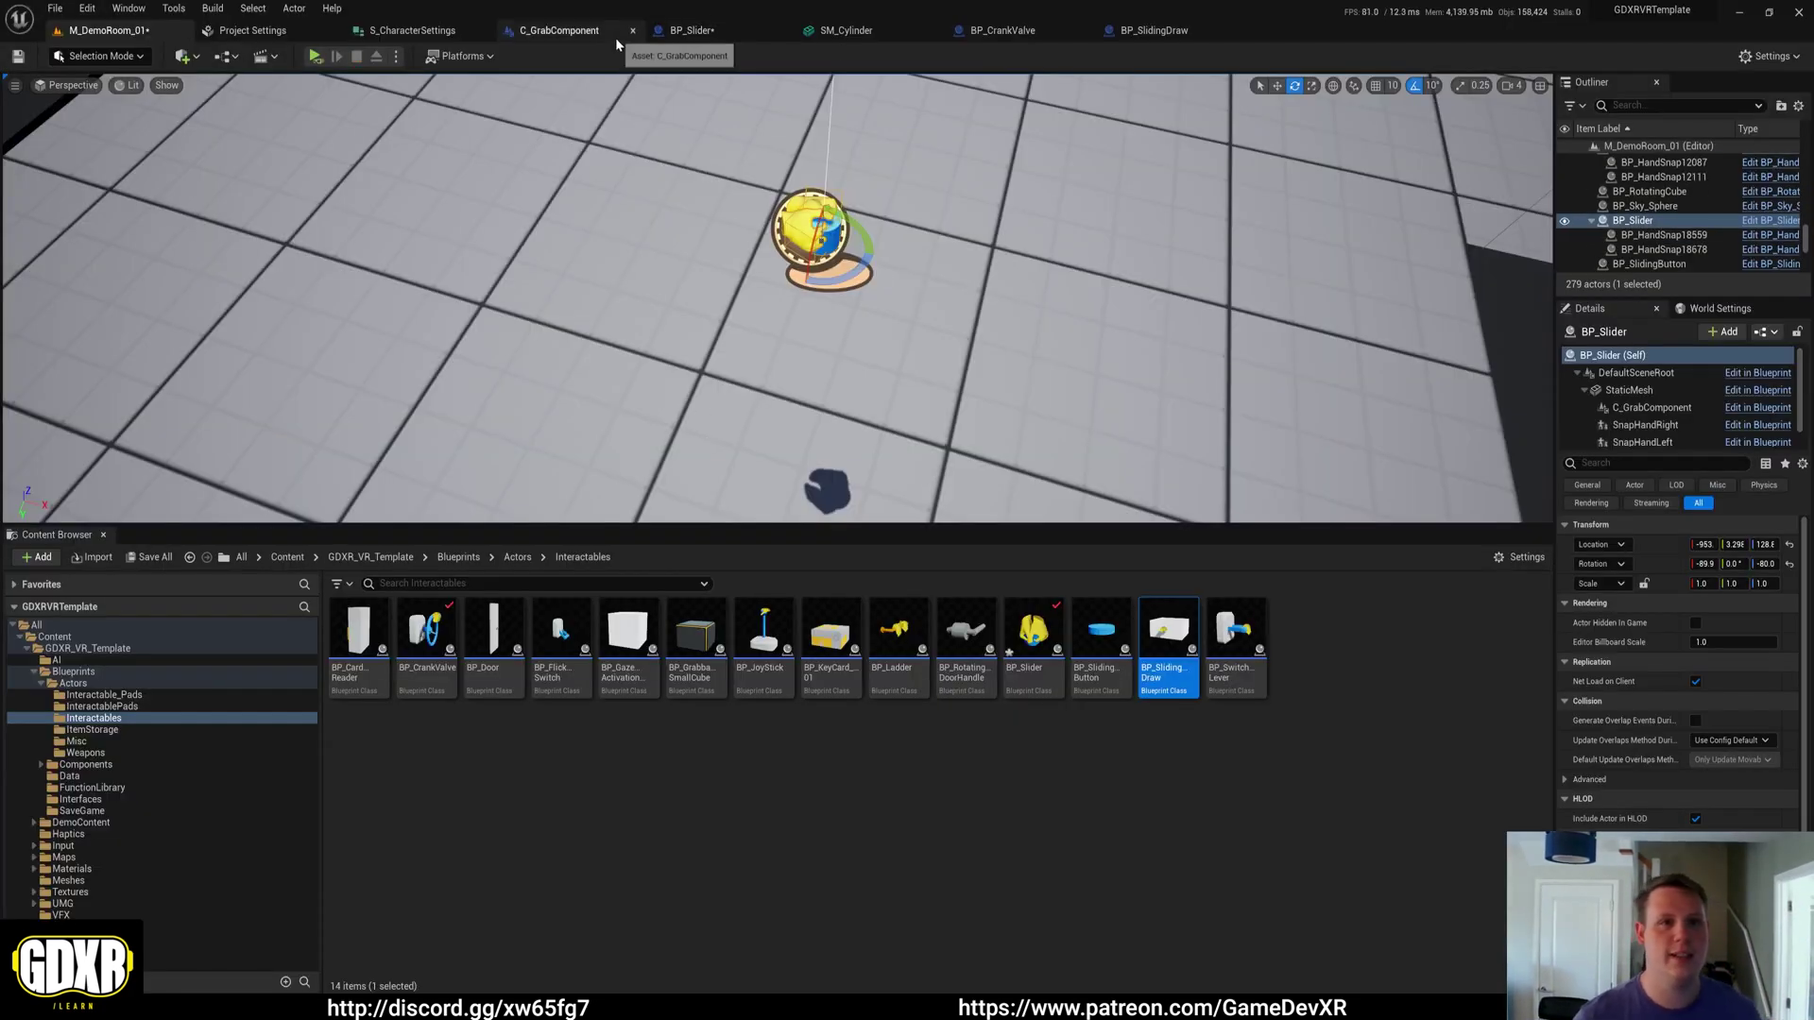
Review SnapHandLeft's Hand Mesh to Display options in BP_Slider and inspect how both preview hands sit around the cylinder.
{"action": "left_click", "coordinate": [723, 32]}
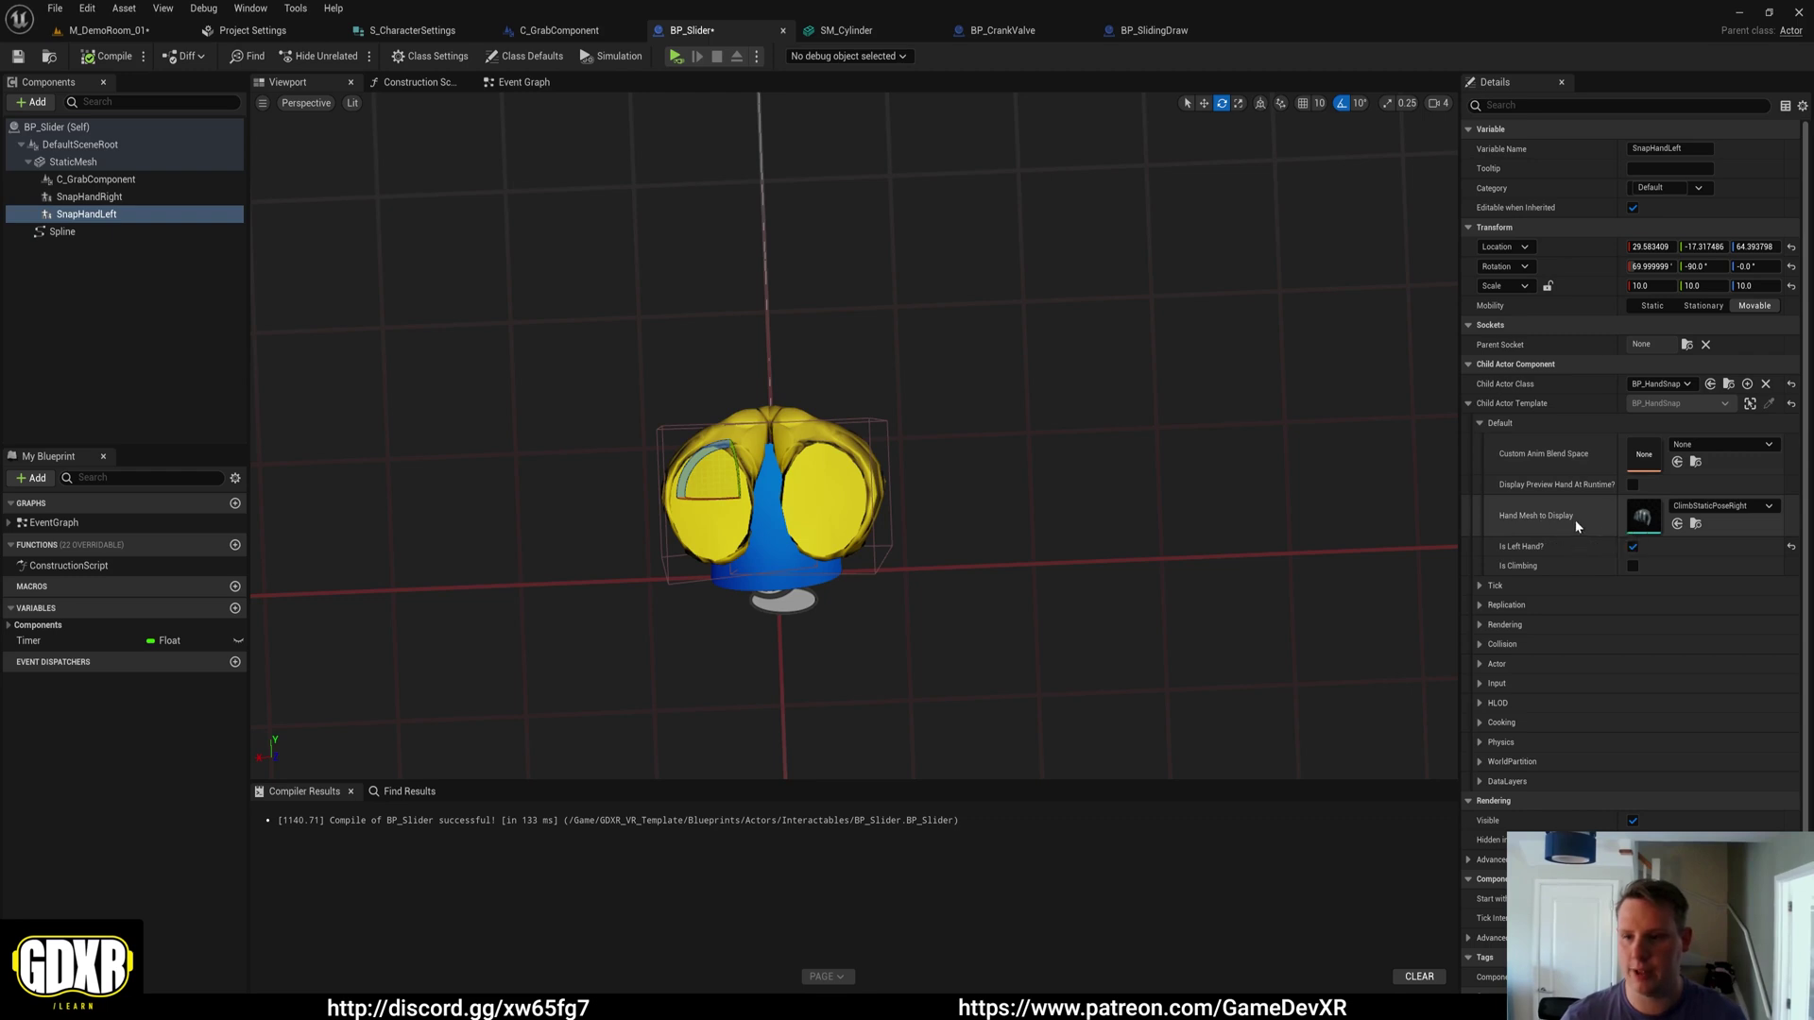
{"action": "left_click", "coordinate": [1718, 509]}
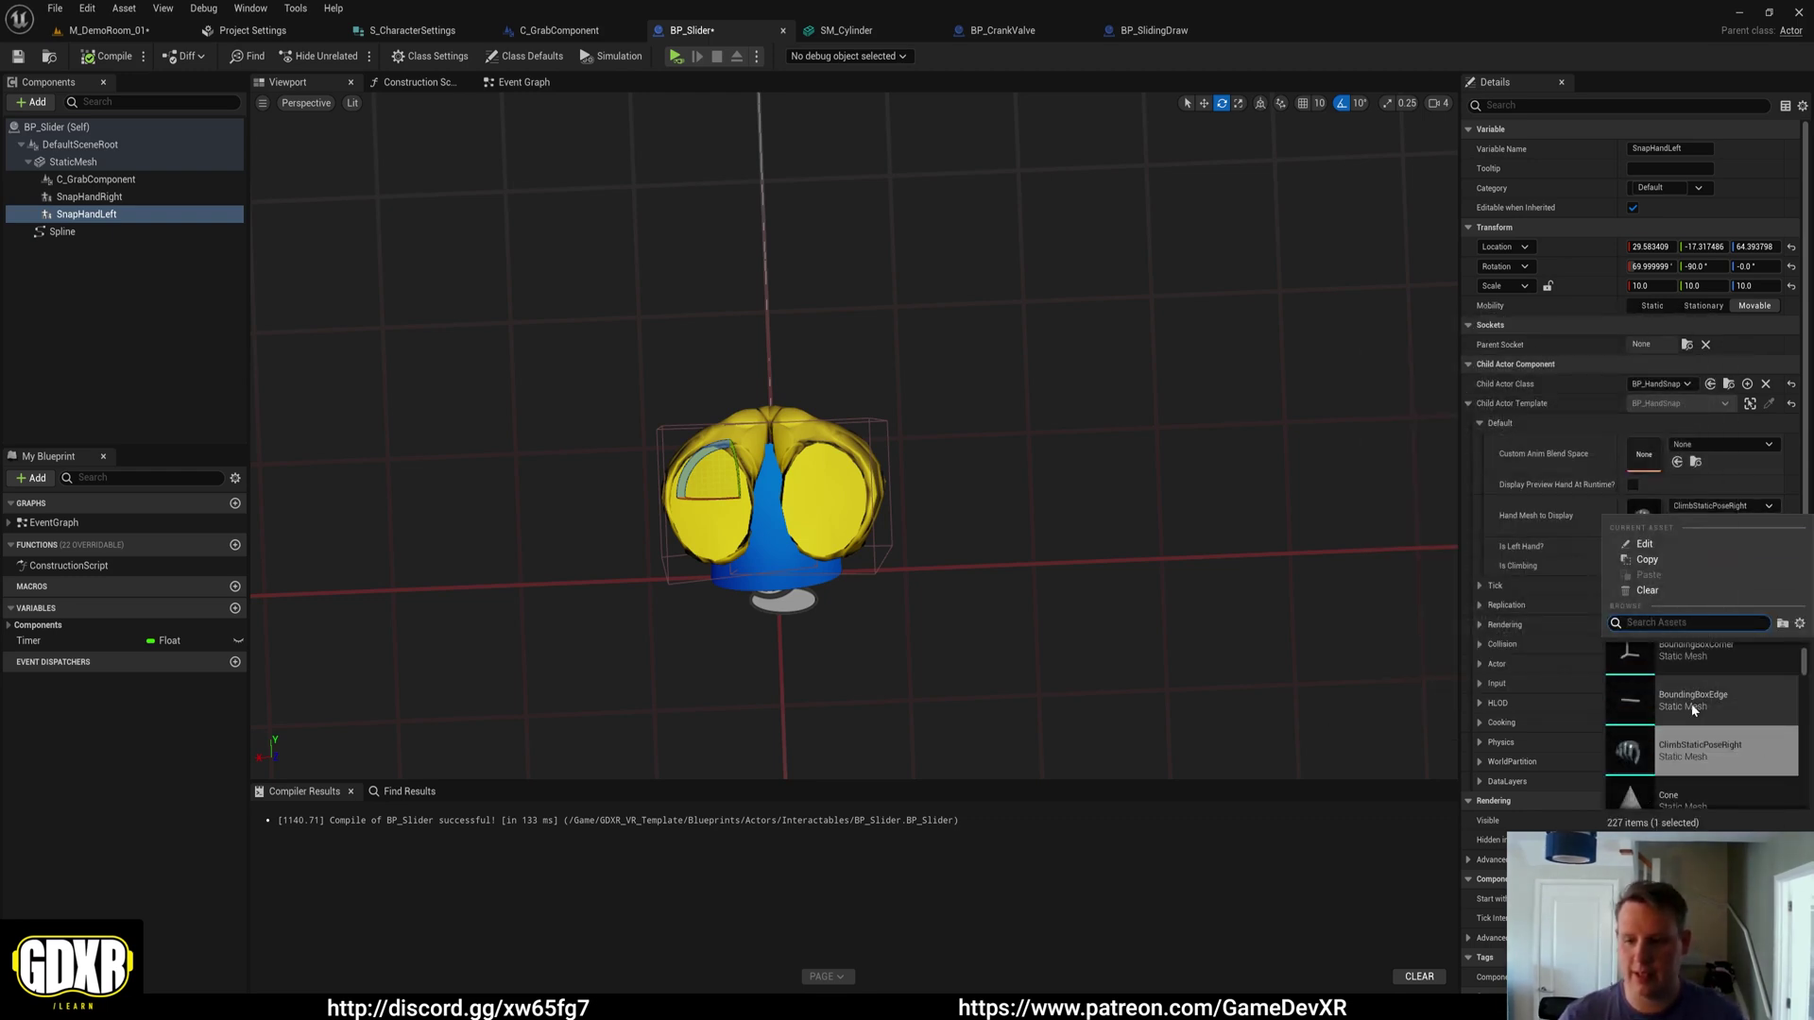
{"action": "left_click", "coordinate": [1712, 508]}
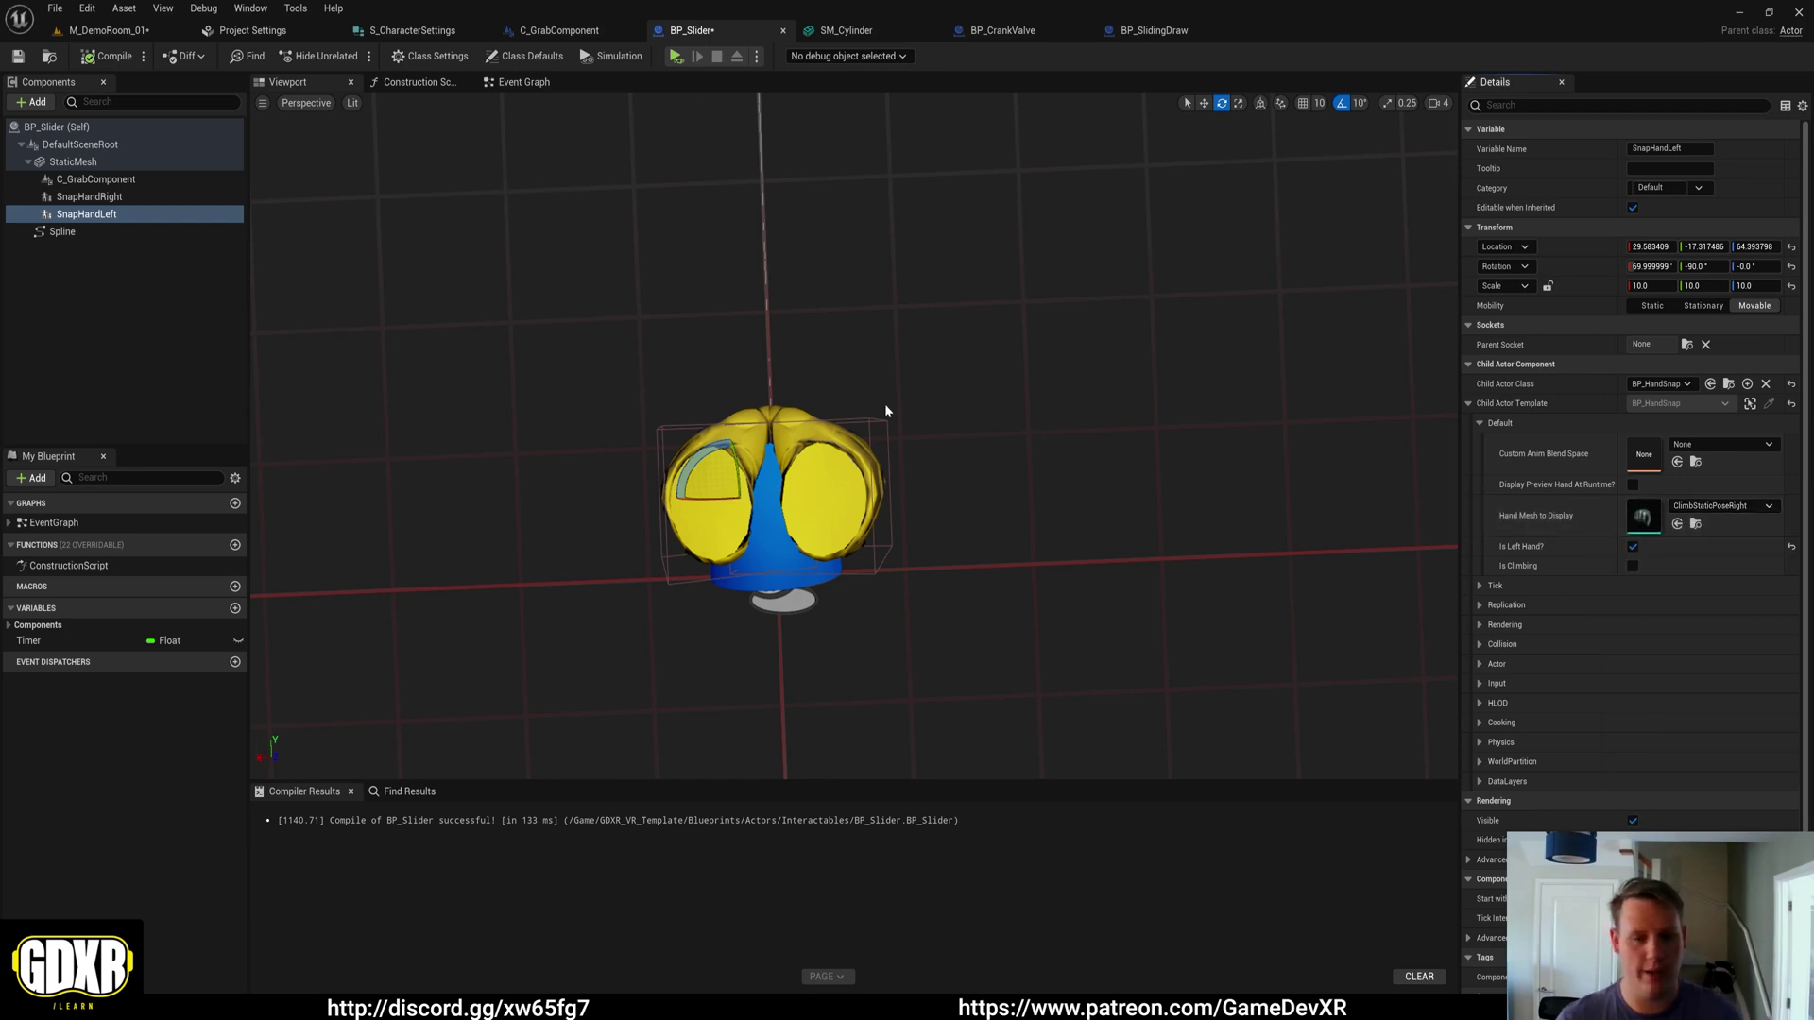
{"action": "right_click_drag", "start_coordinate": [863, 407], "coordinate": [548, 350]}
{"action": "left_click_drag", "start_coordinate": [992, 378], "coordinate": [1058, 359], "text": "alt"}
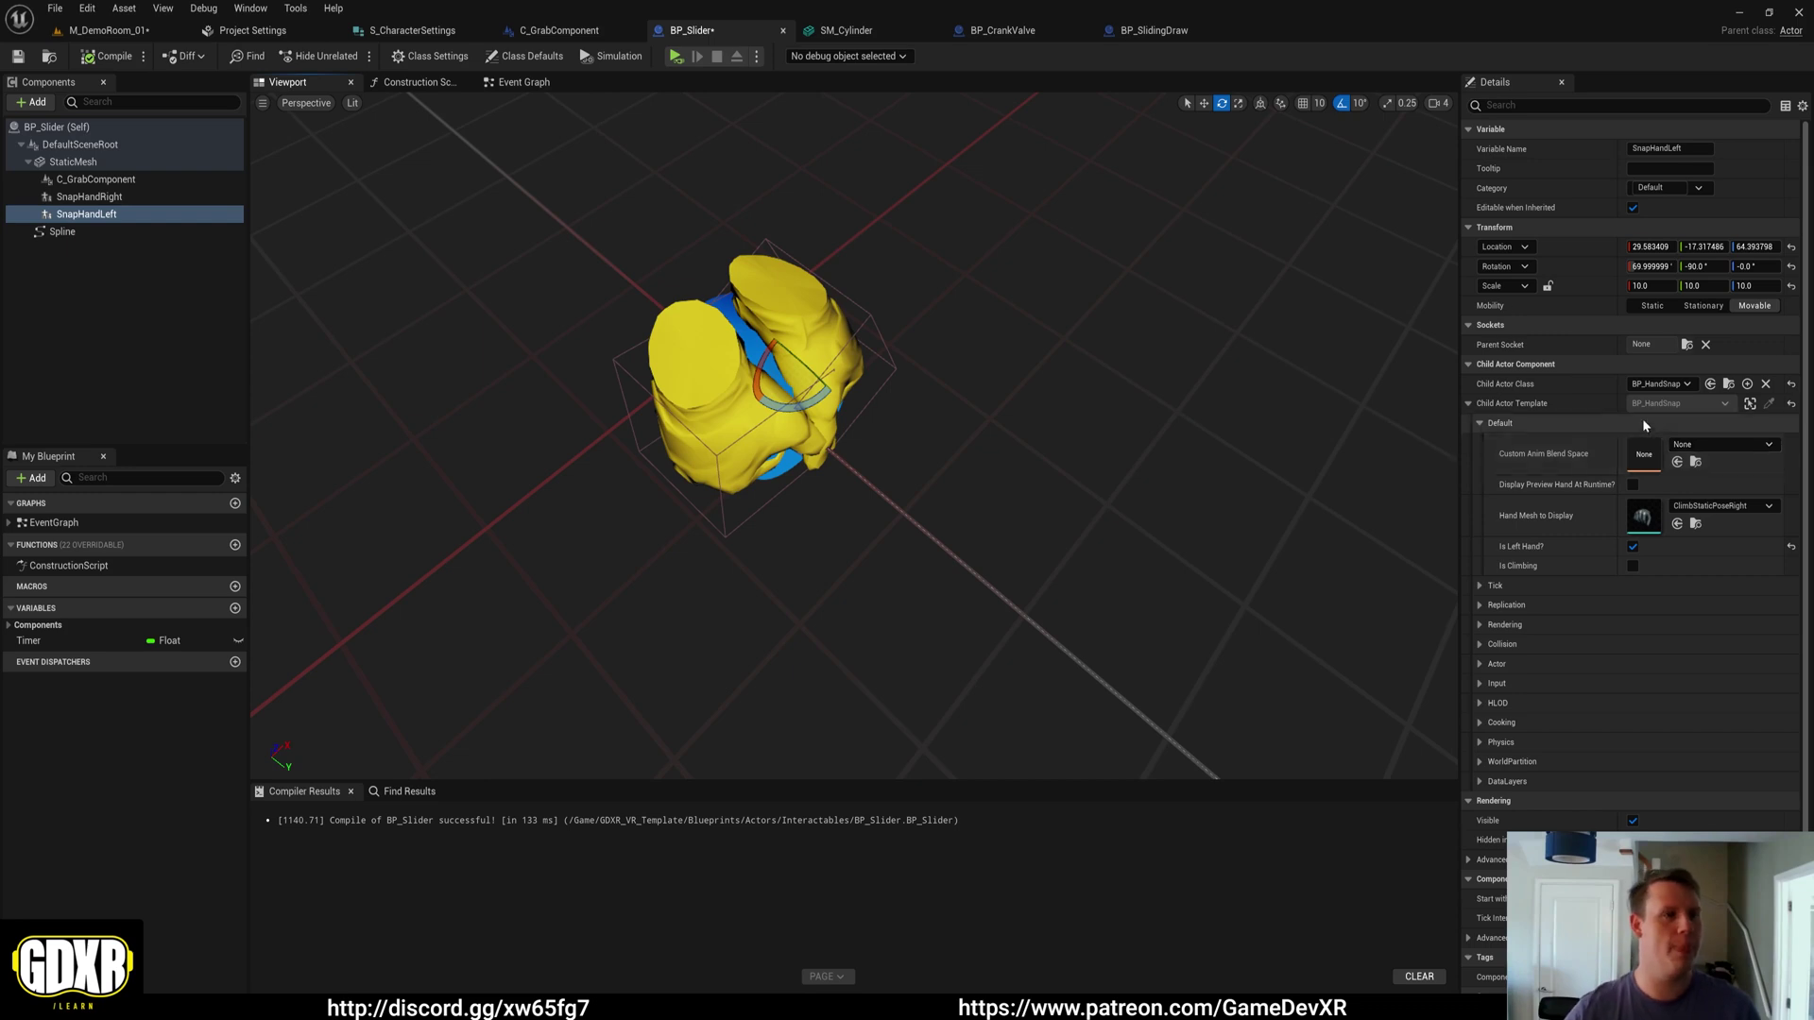
Find the MannequinsXR Animations folder under DemoContent Characters and open the AS_MannequinsXR_Ladder animation sequence.
{"action": "left_click", "coordinate": [107, 30]}
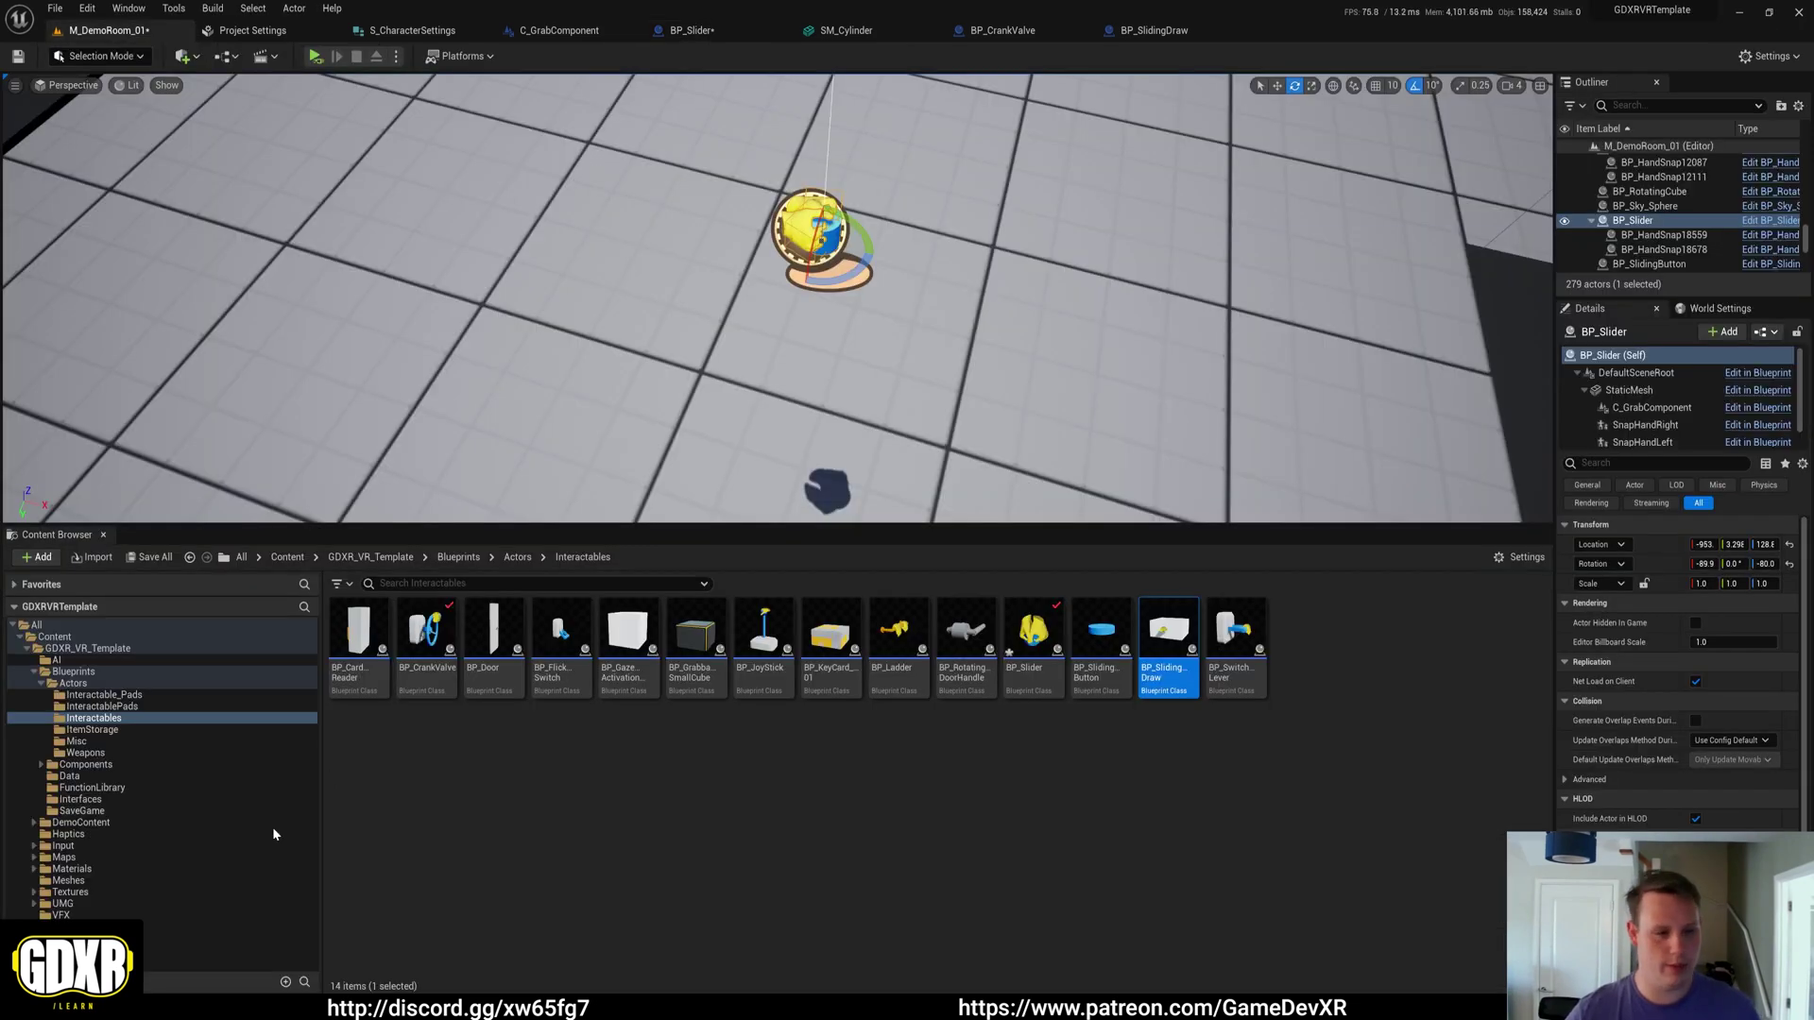
{"action": "left_click", "coordinate": [92, 675]}
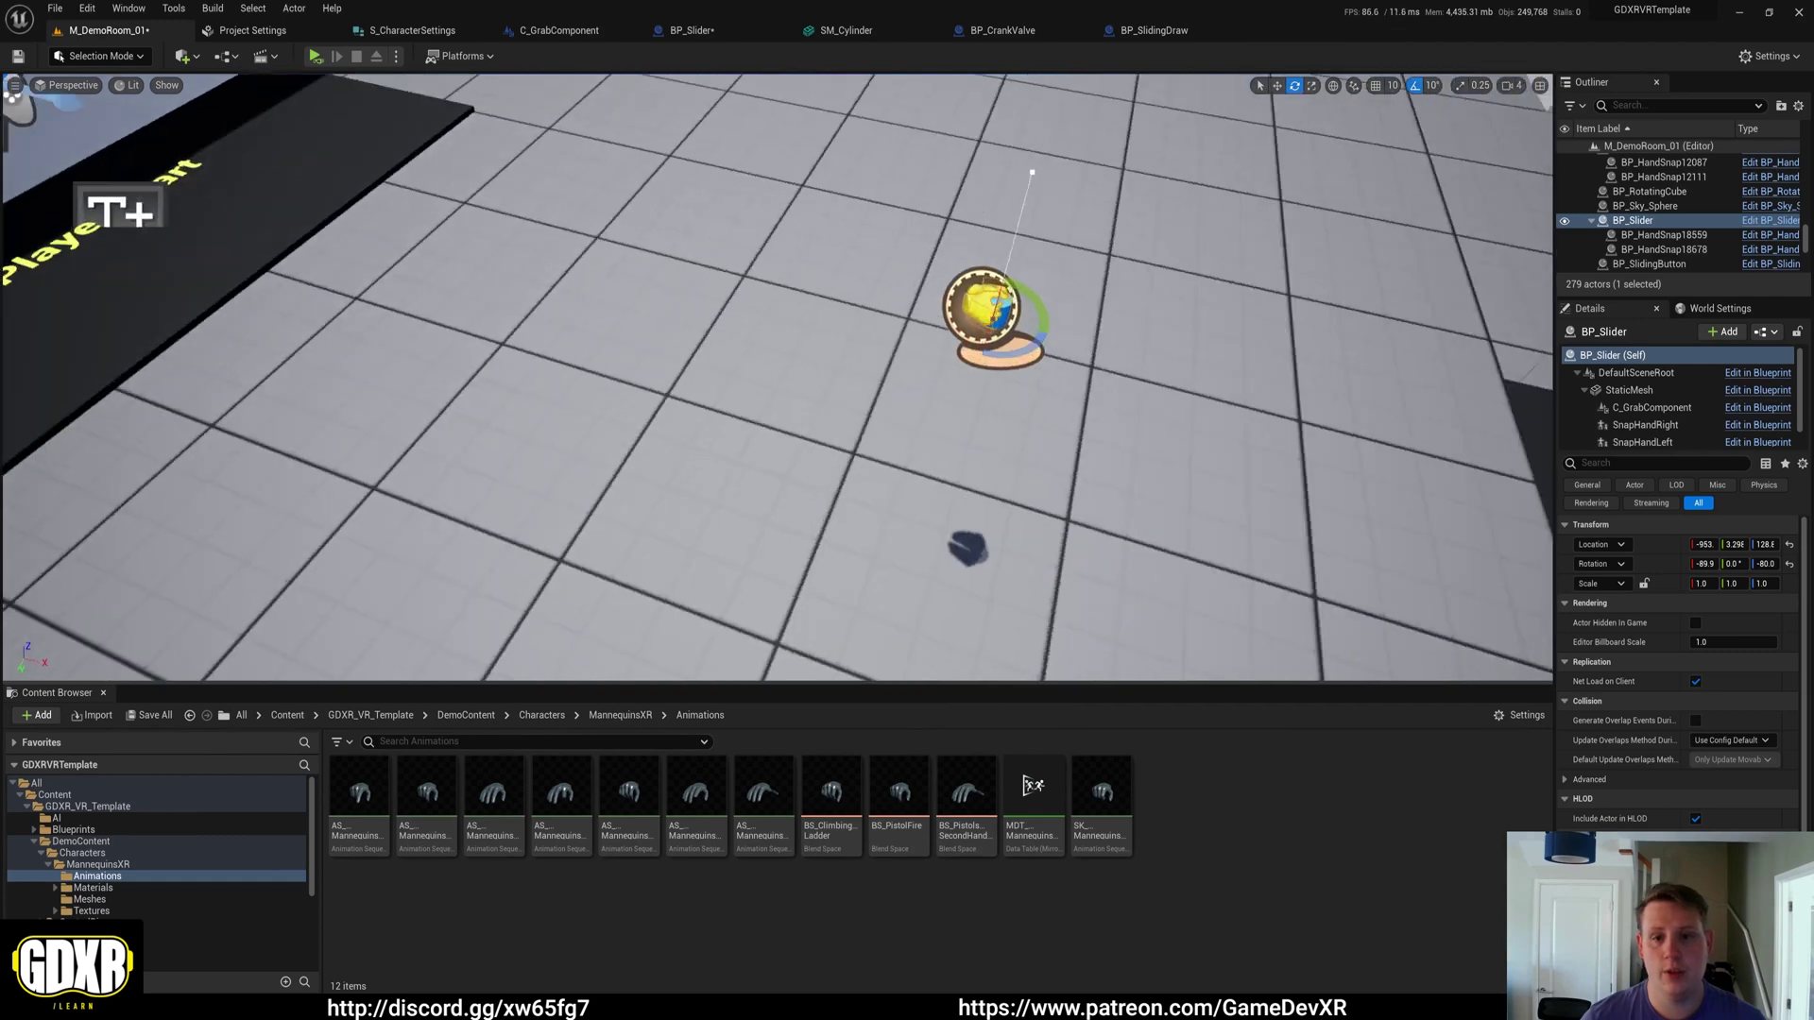
{"action": "right_click_drag", "start_coordinate": [735, 468], "coordinate": [936, 423]}
{"action": "key", "text": "w"}
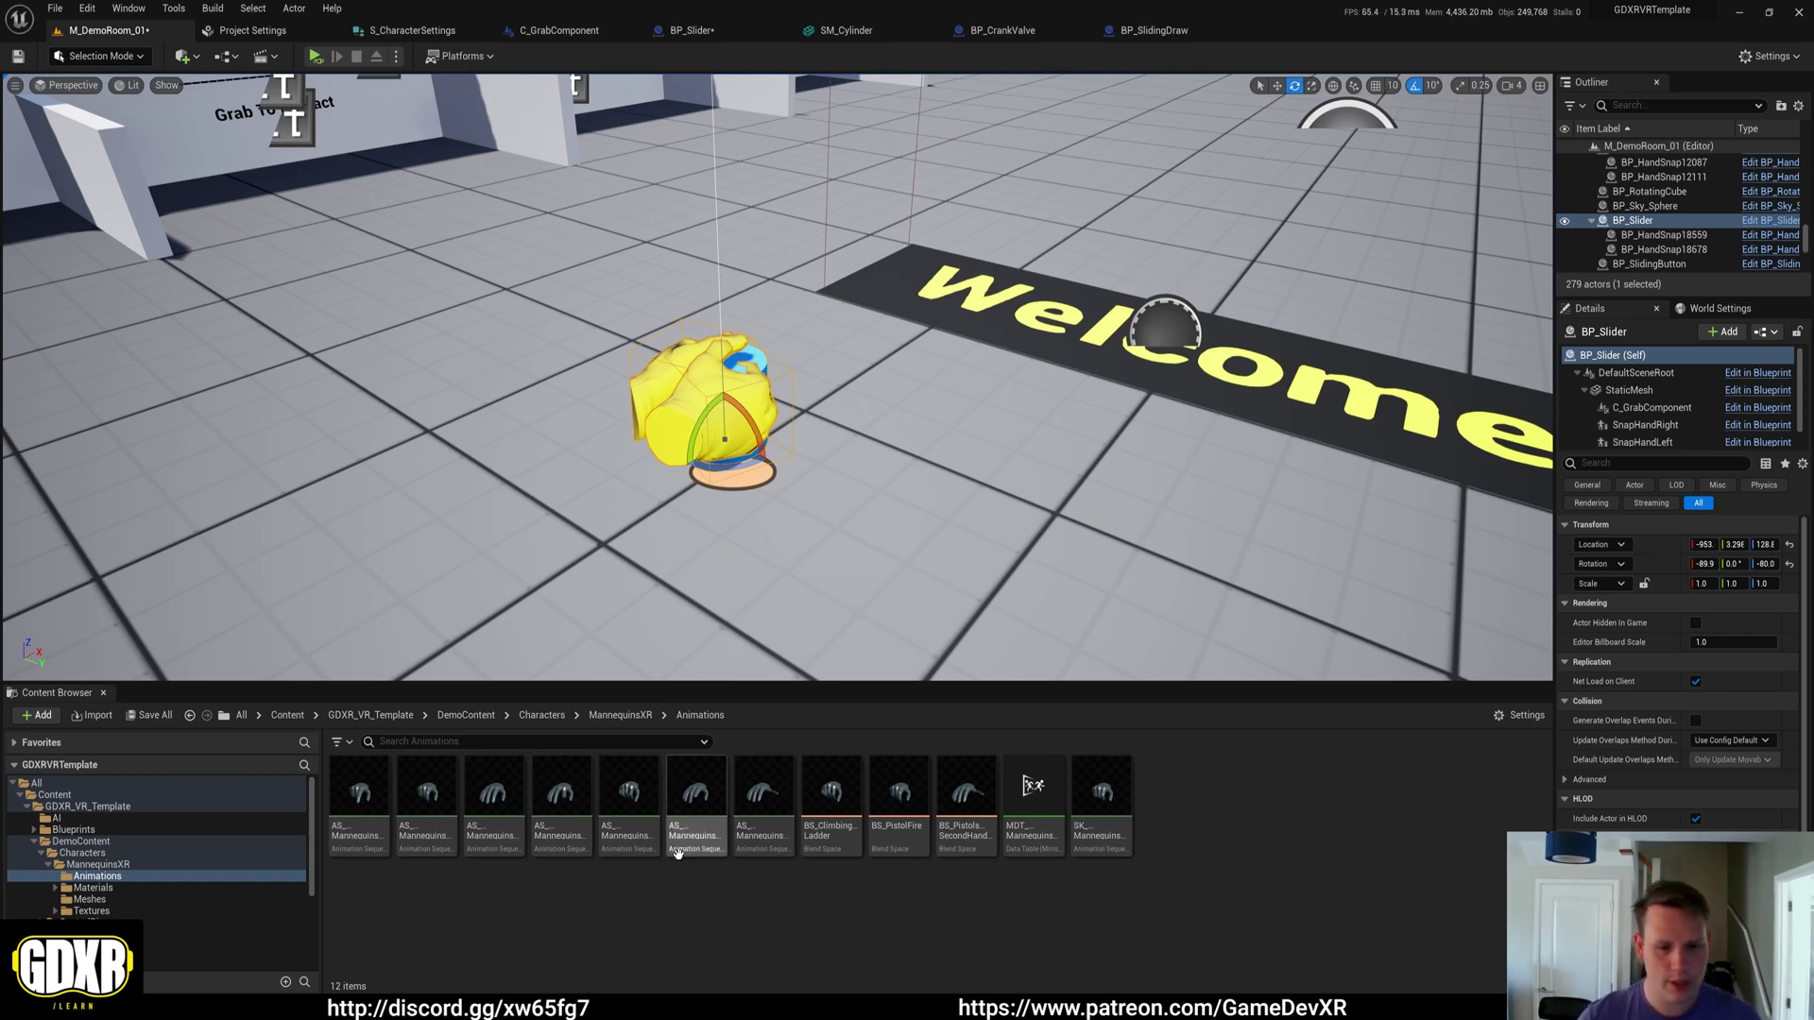
{"action": "mouse_move", "coordinate": [633, 844]}
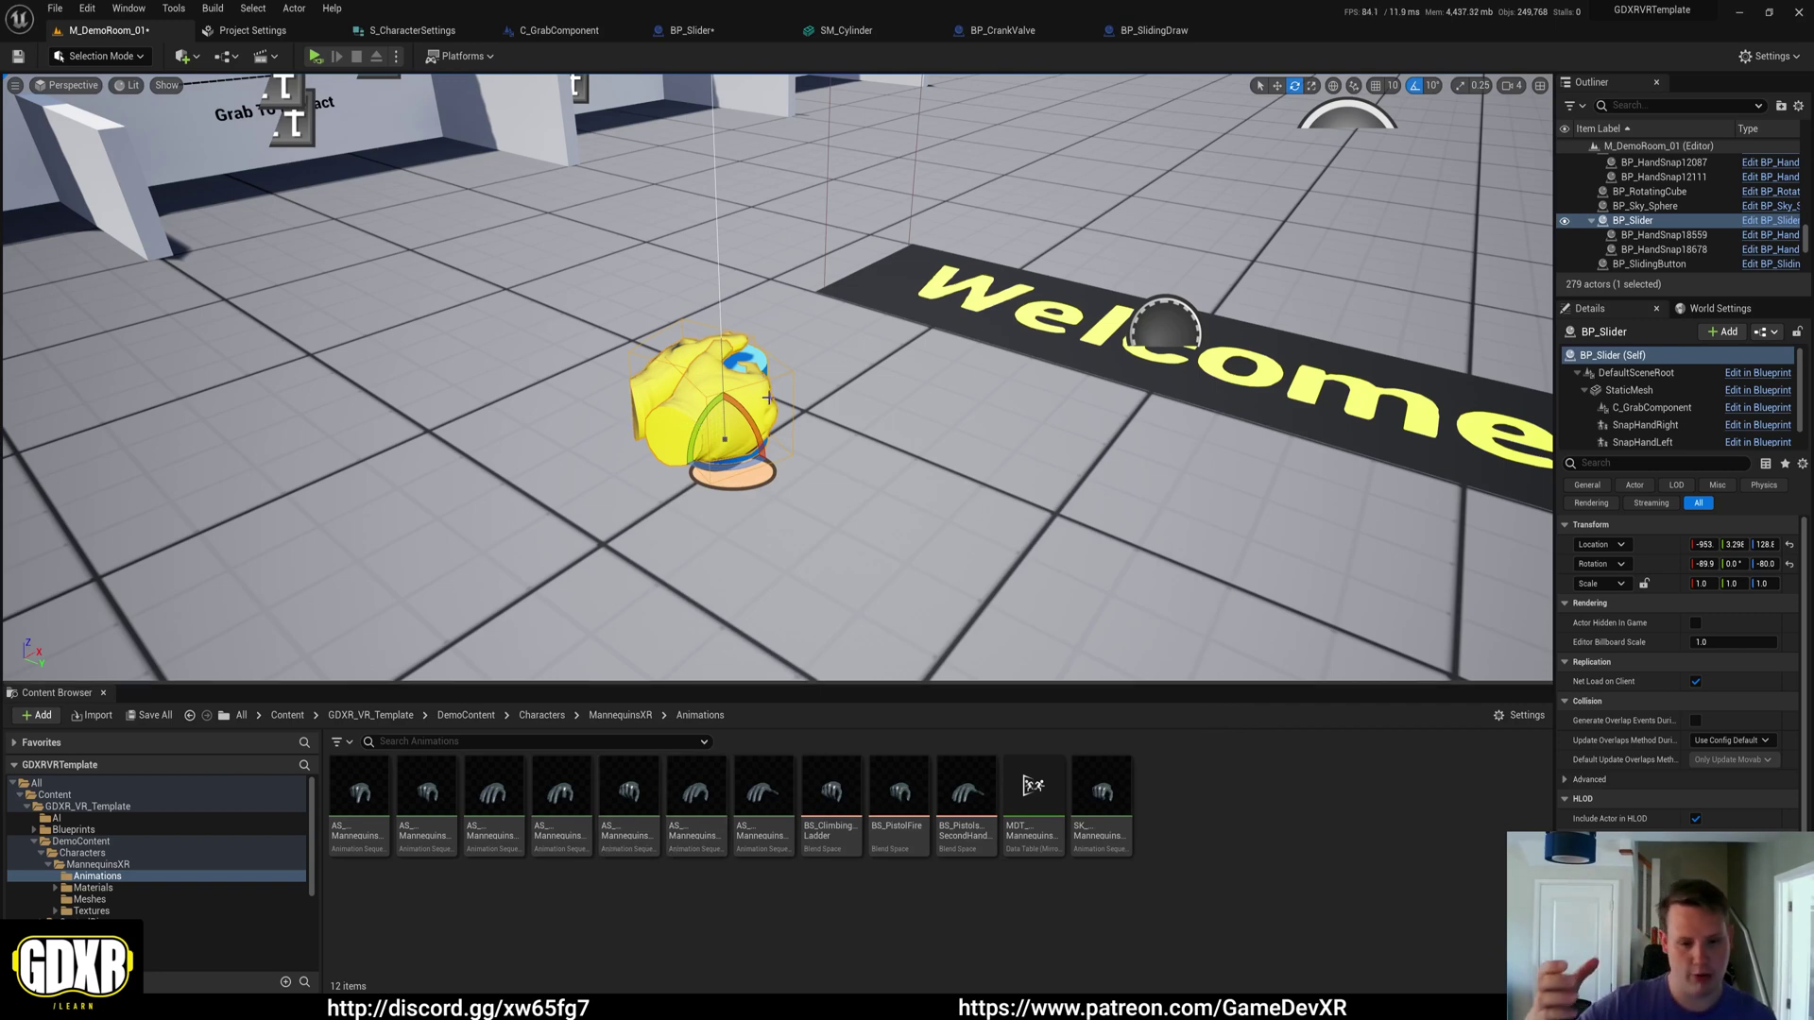
{"action": "double_click", "coordinate": [639, 848]}
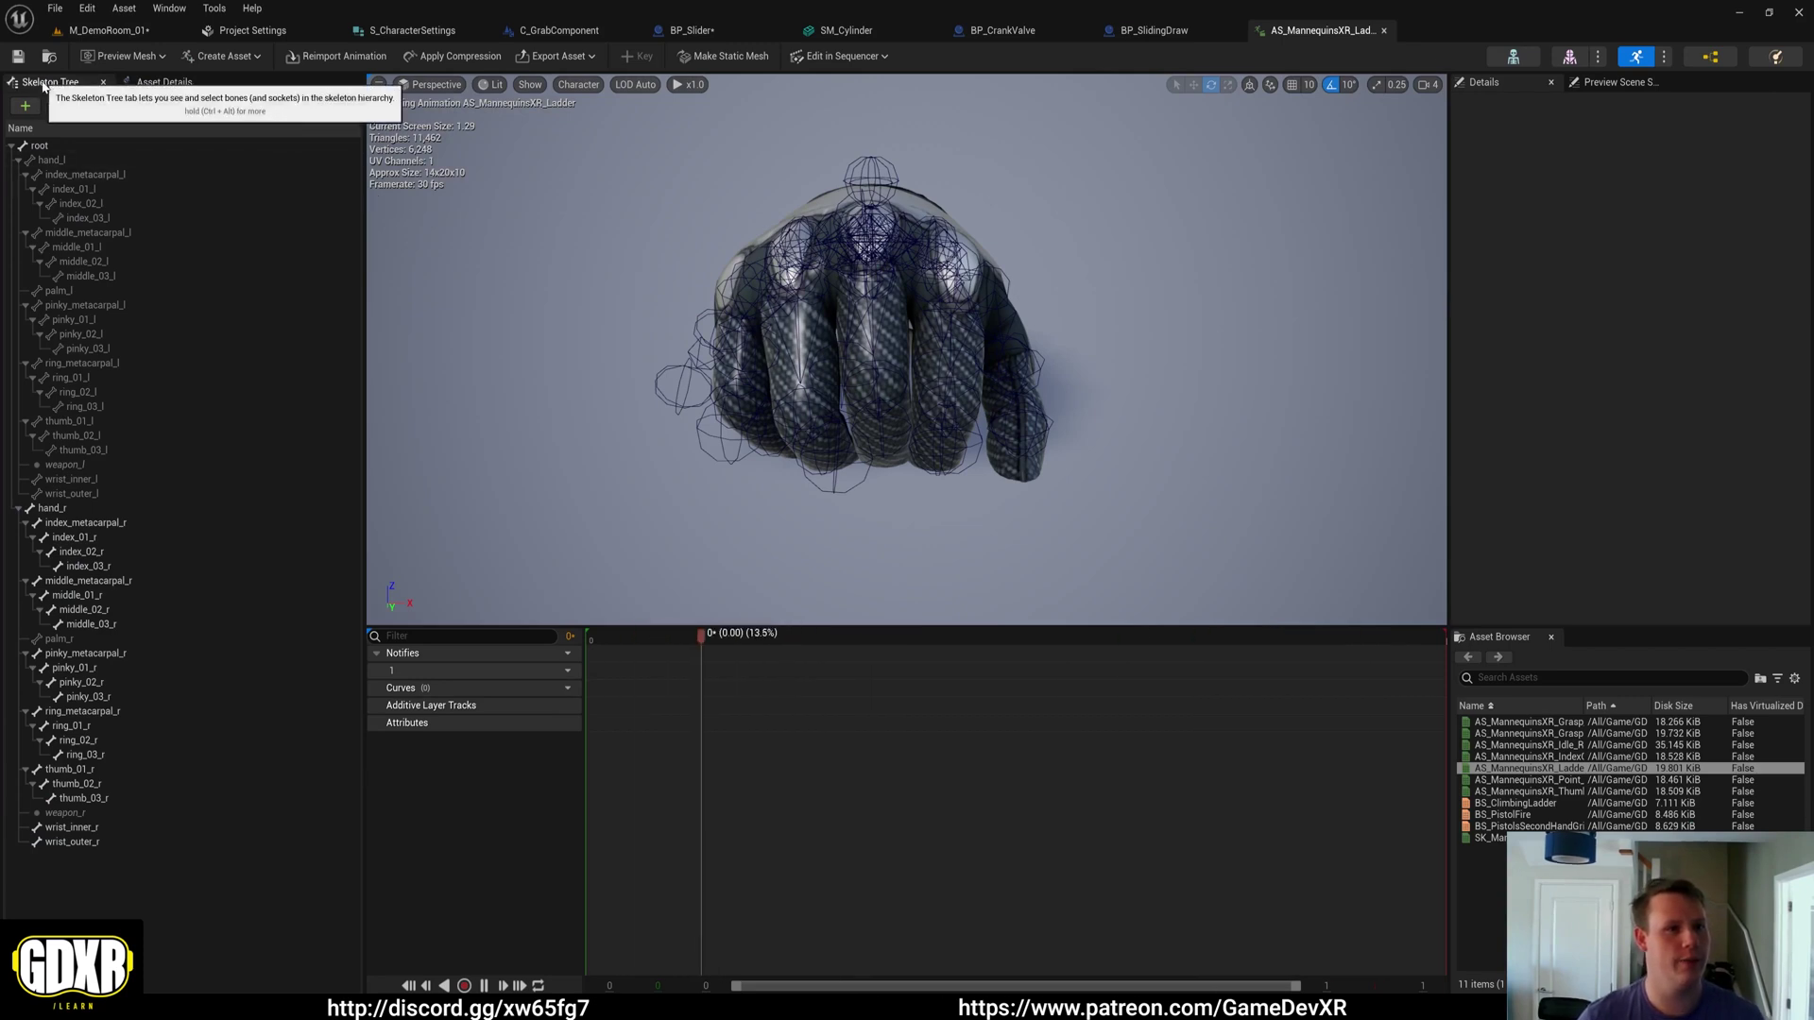
Open up the right index finger by rotating index_01_r to about -43.4°, adjusting index_02_r, and rotating index_03_r to about -22.5°.
{"action": "left_click", "coordinate": [331, 106]}
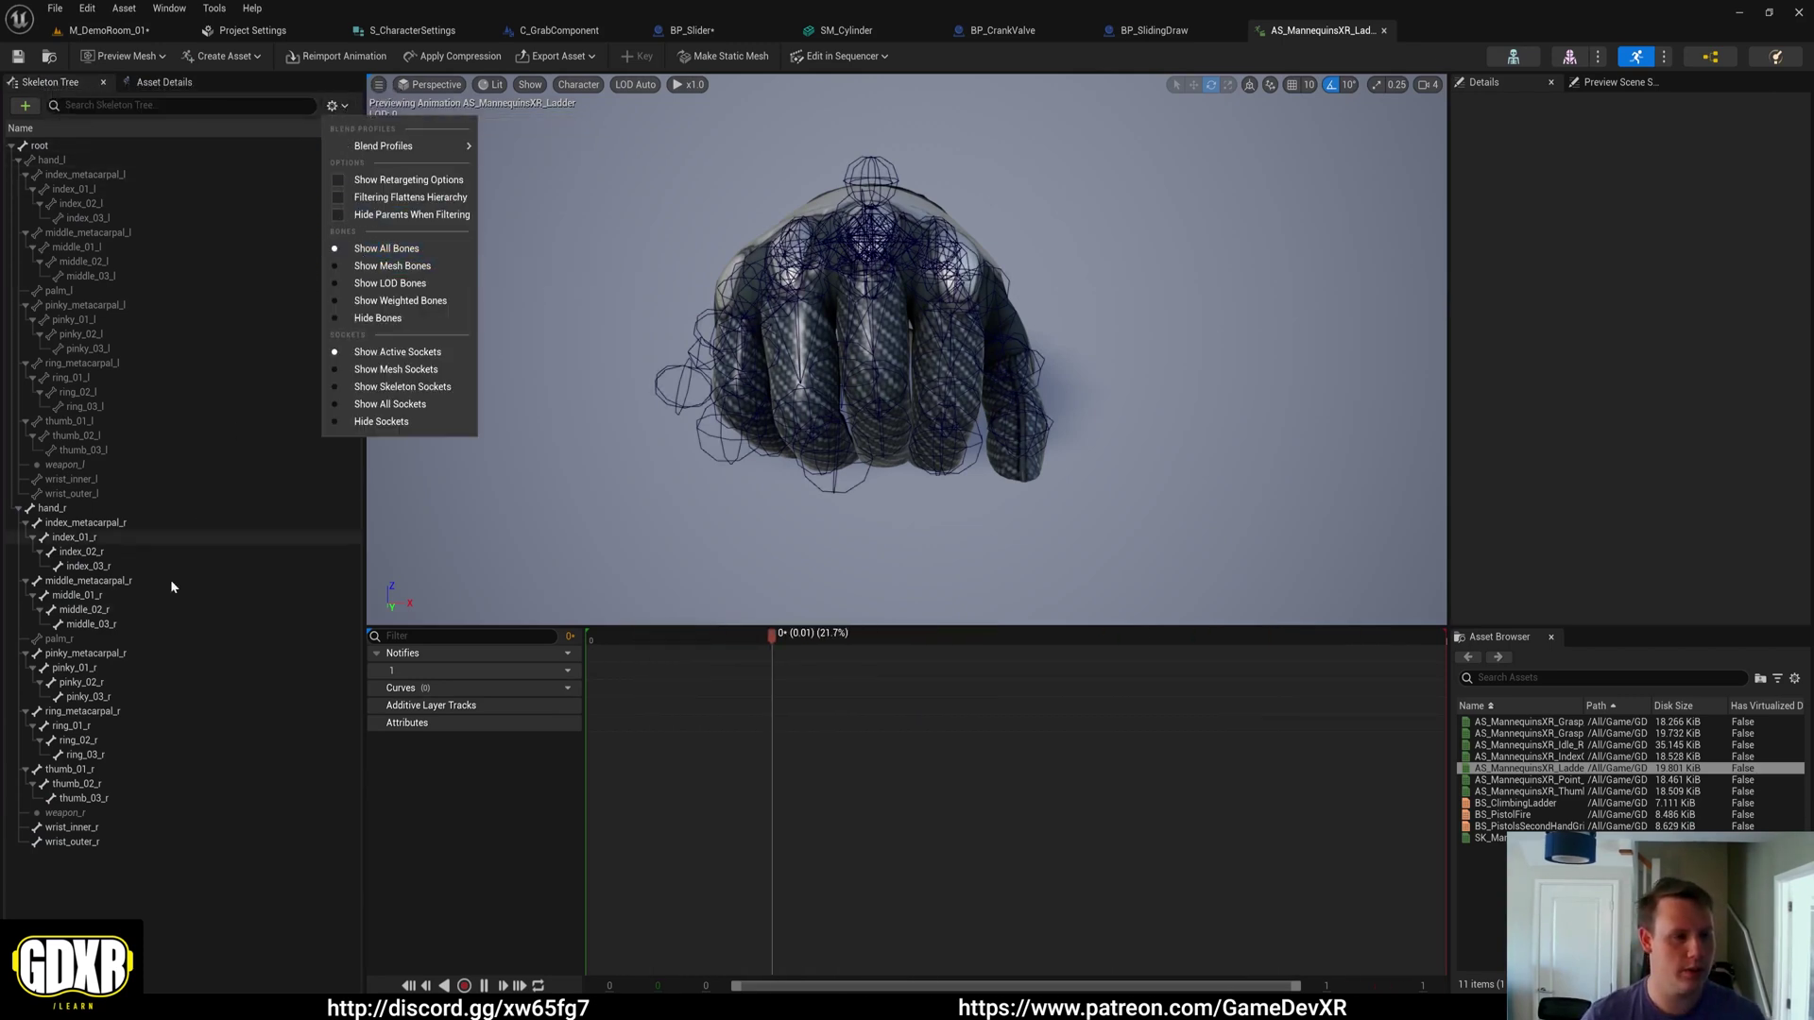
{"action": "left_click", "coordinate": [76, 537]}
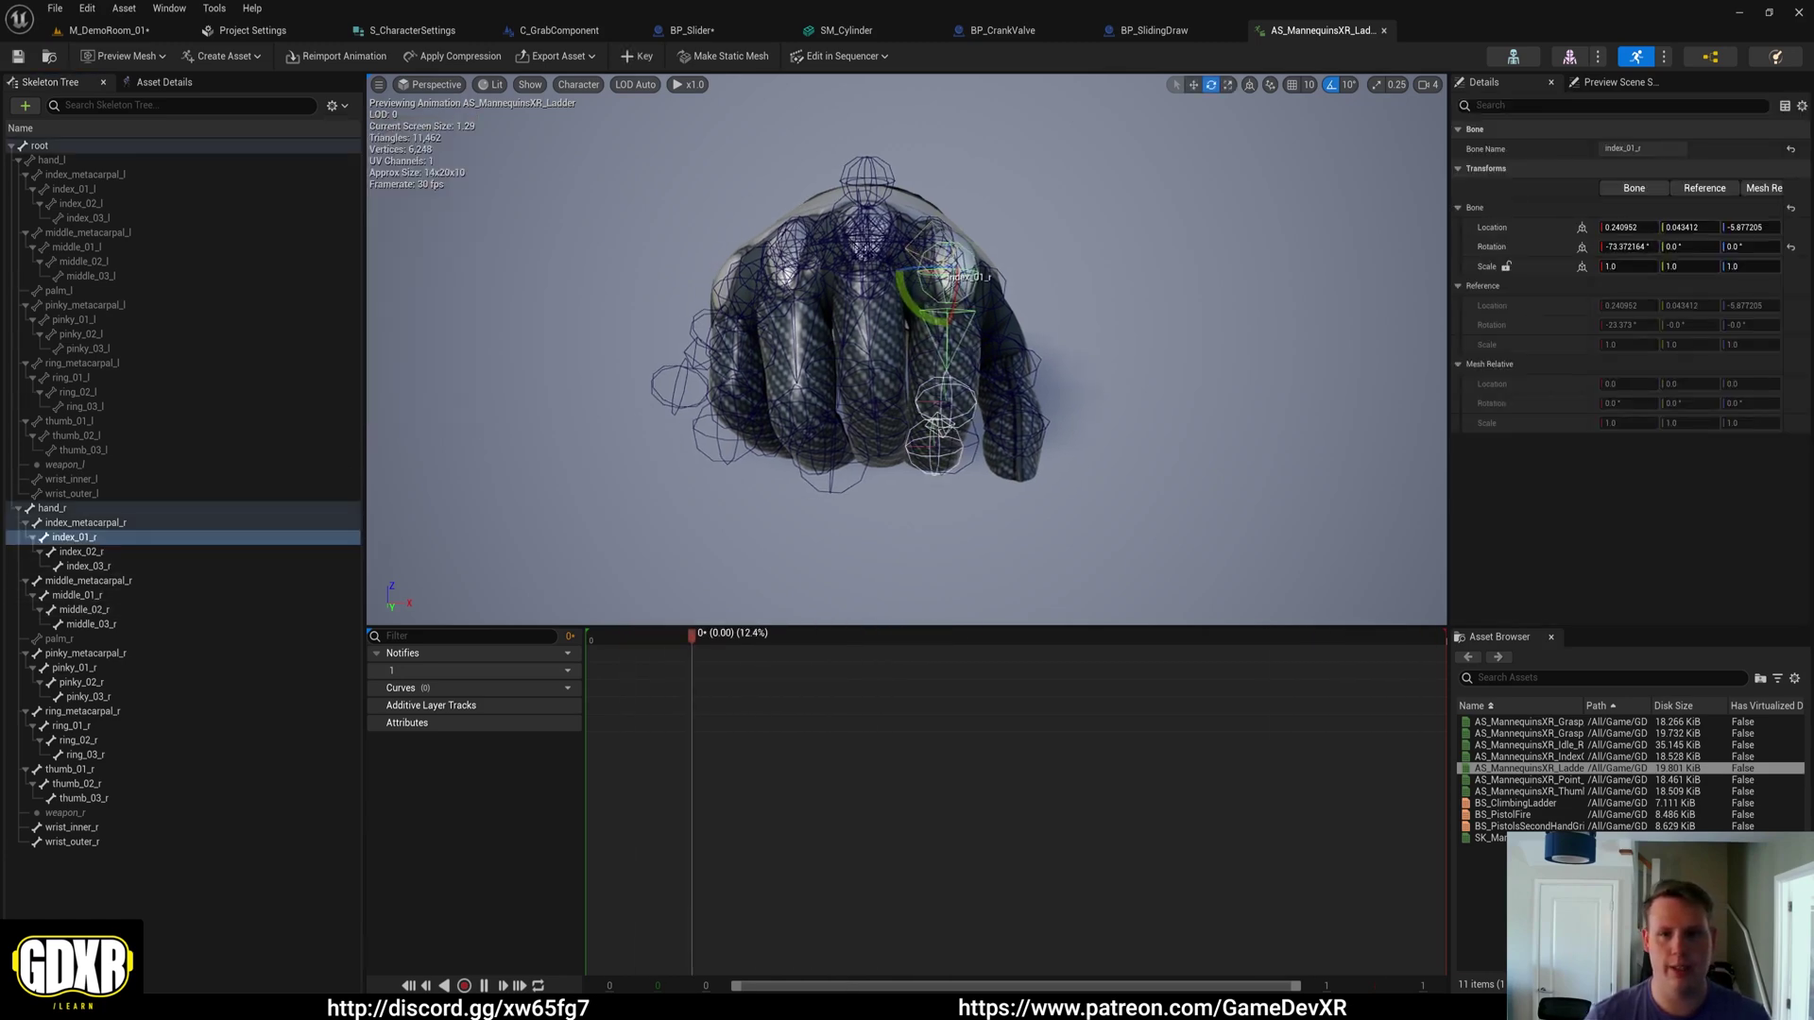
{"action": "key", "text": "f"}
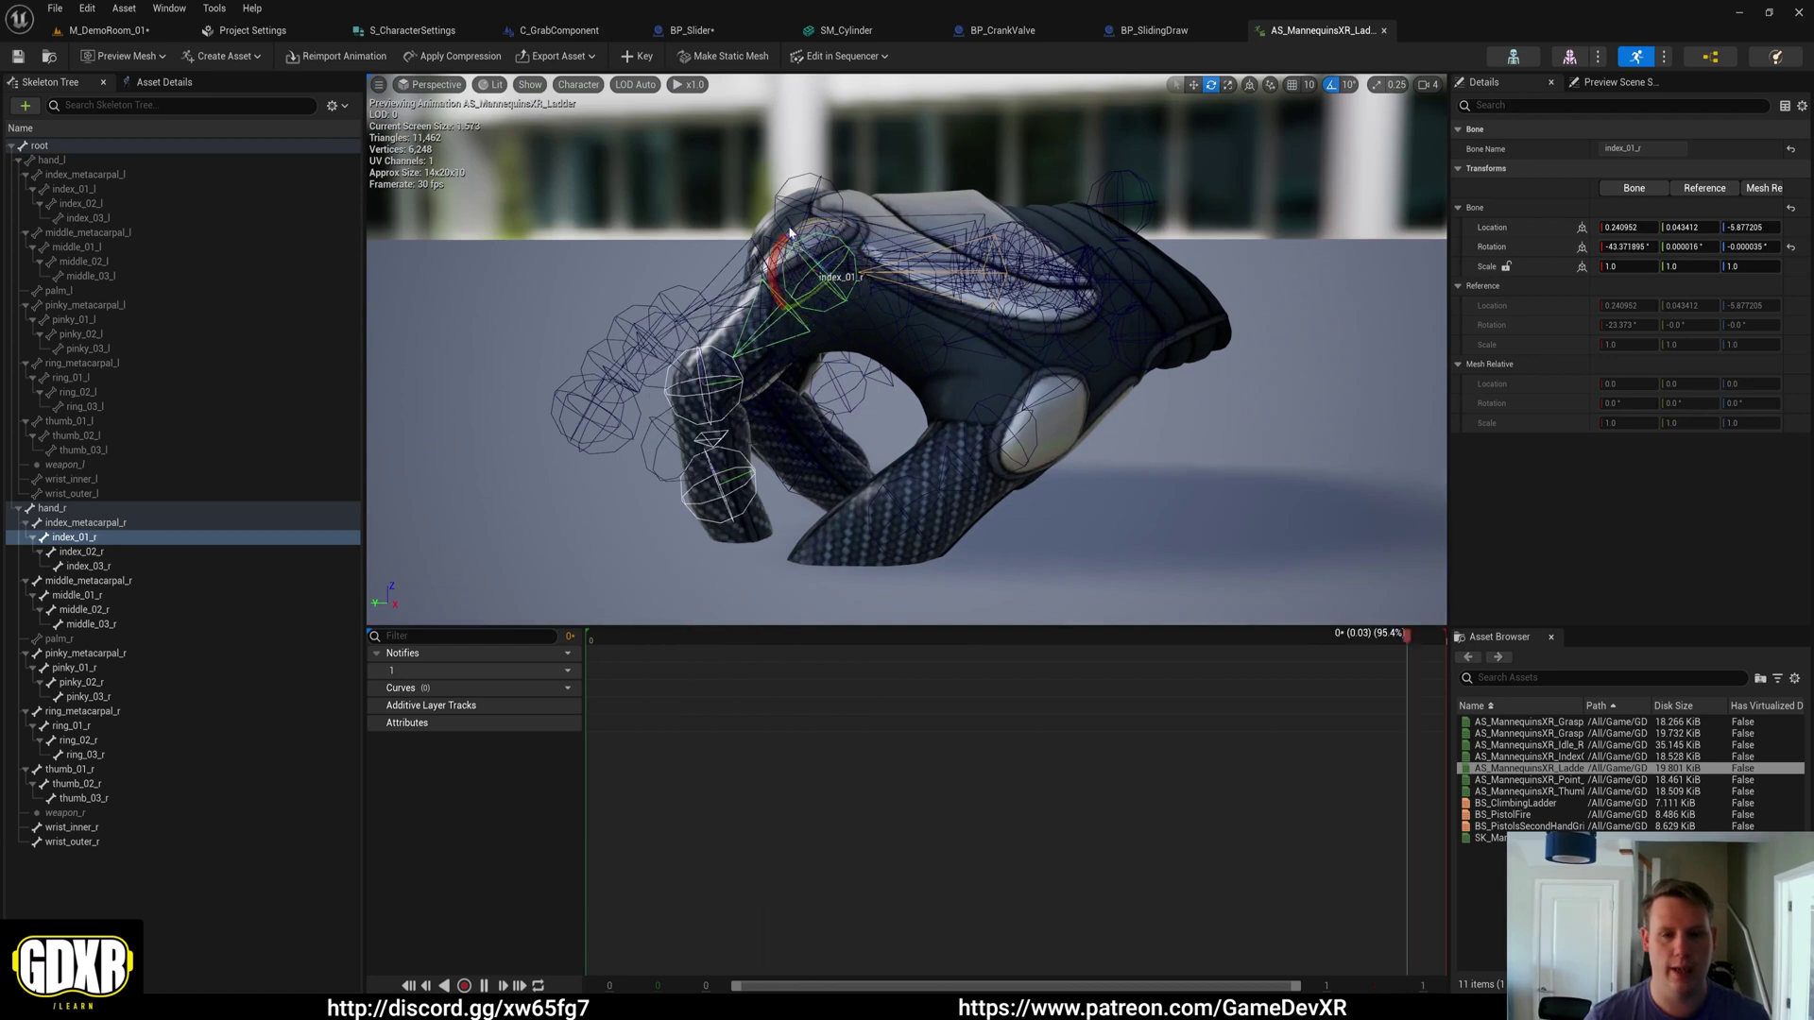
{"action": "left_click", "coordinate": [694, 384]}
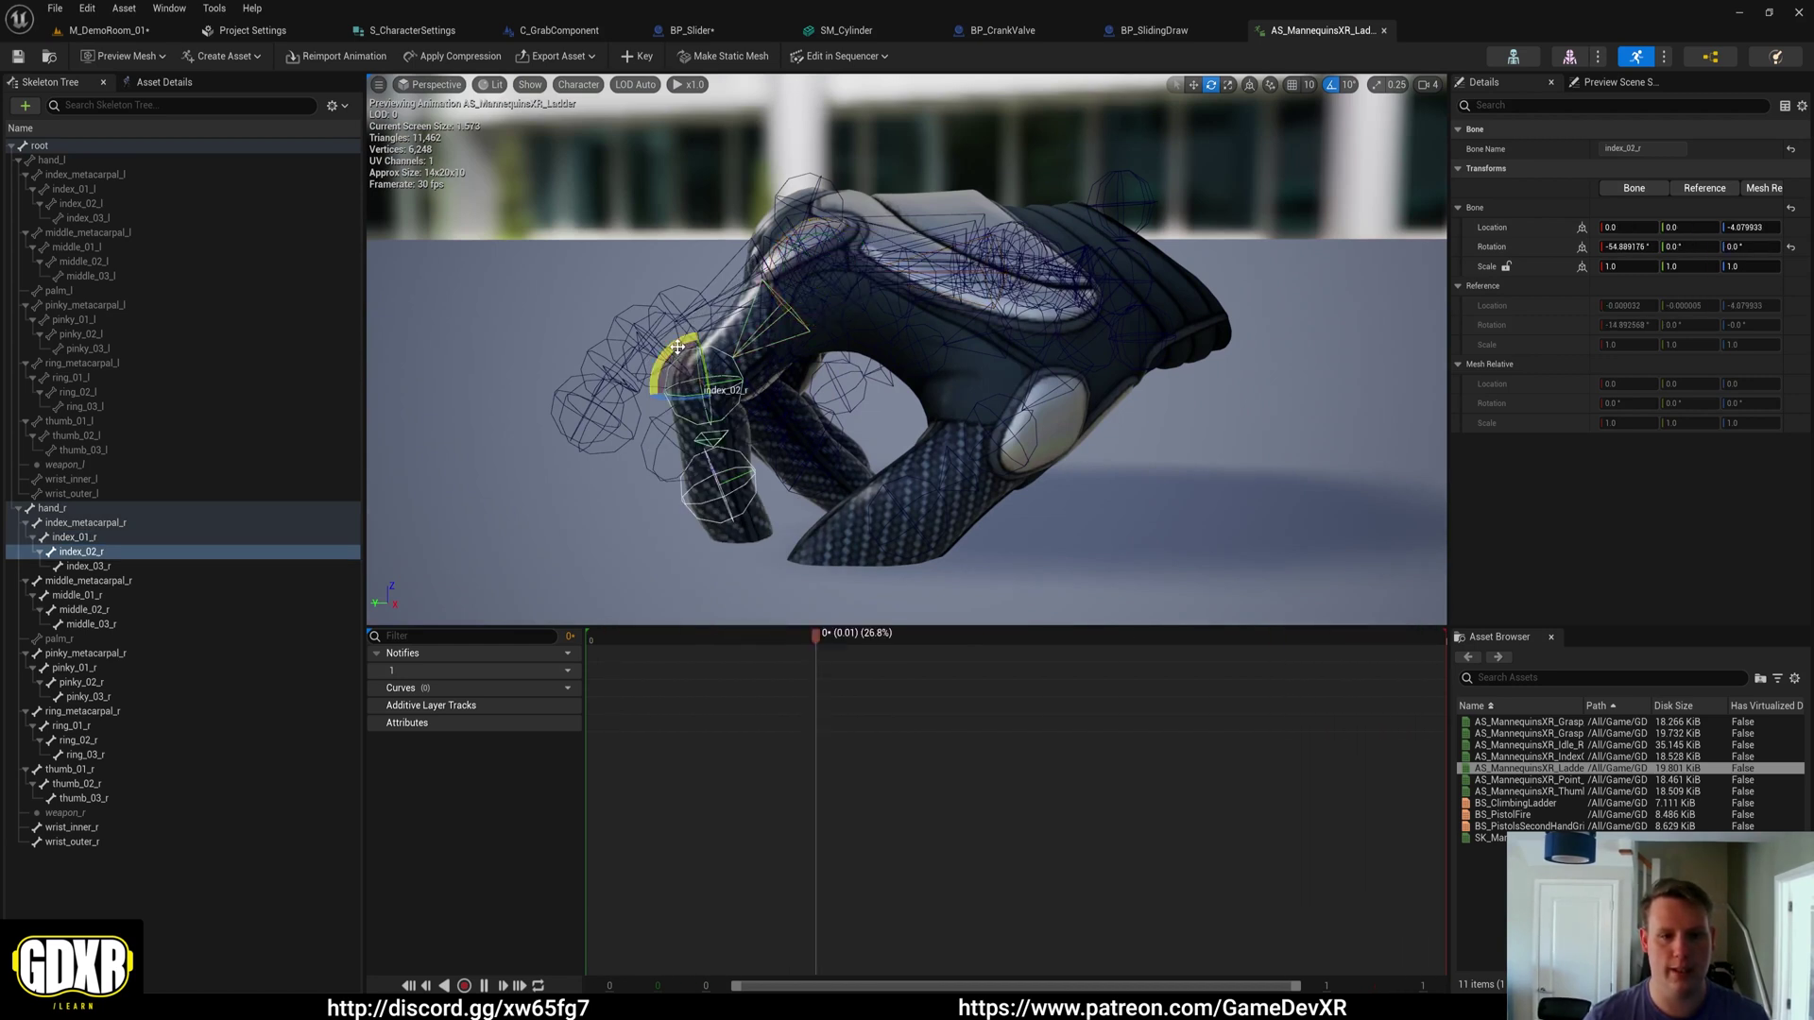
{"action": "left_click_drag", "start_coordinate": [664, 352], "coordinate": [679, 337]}
{"action": "left_click", "coordinate": [697, 465]}
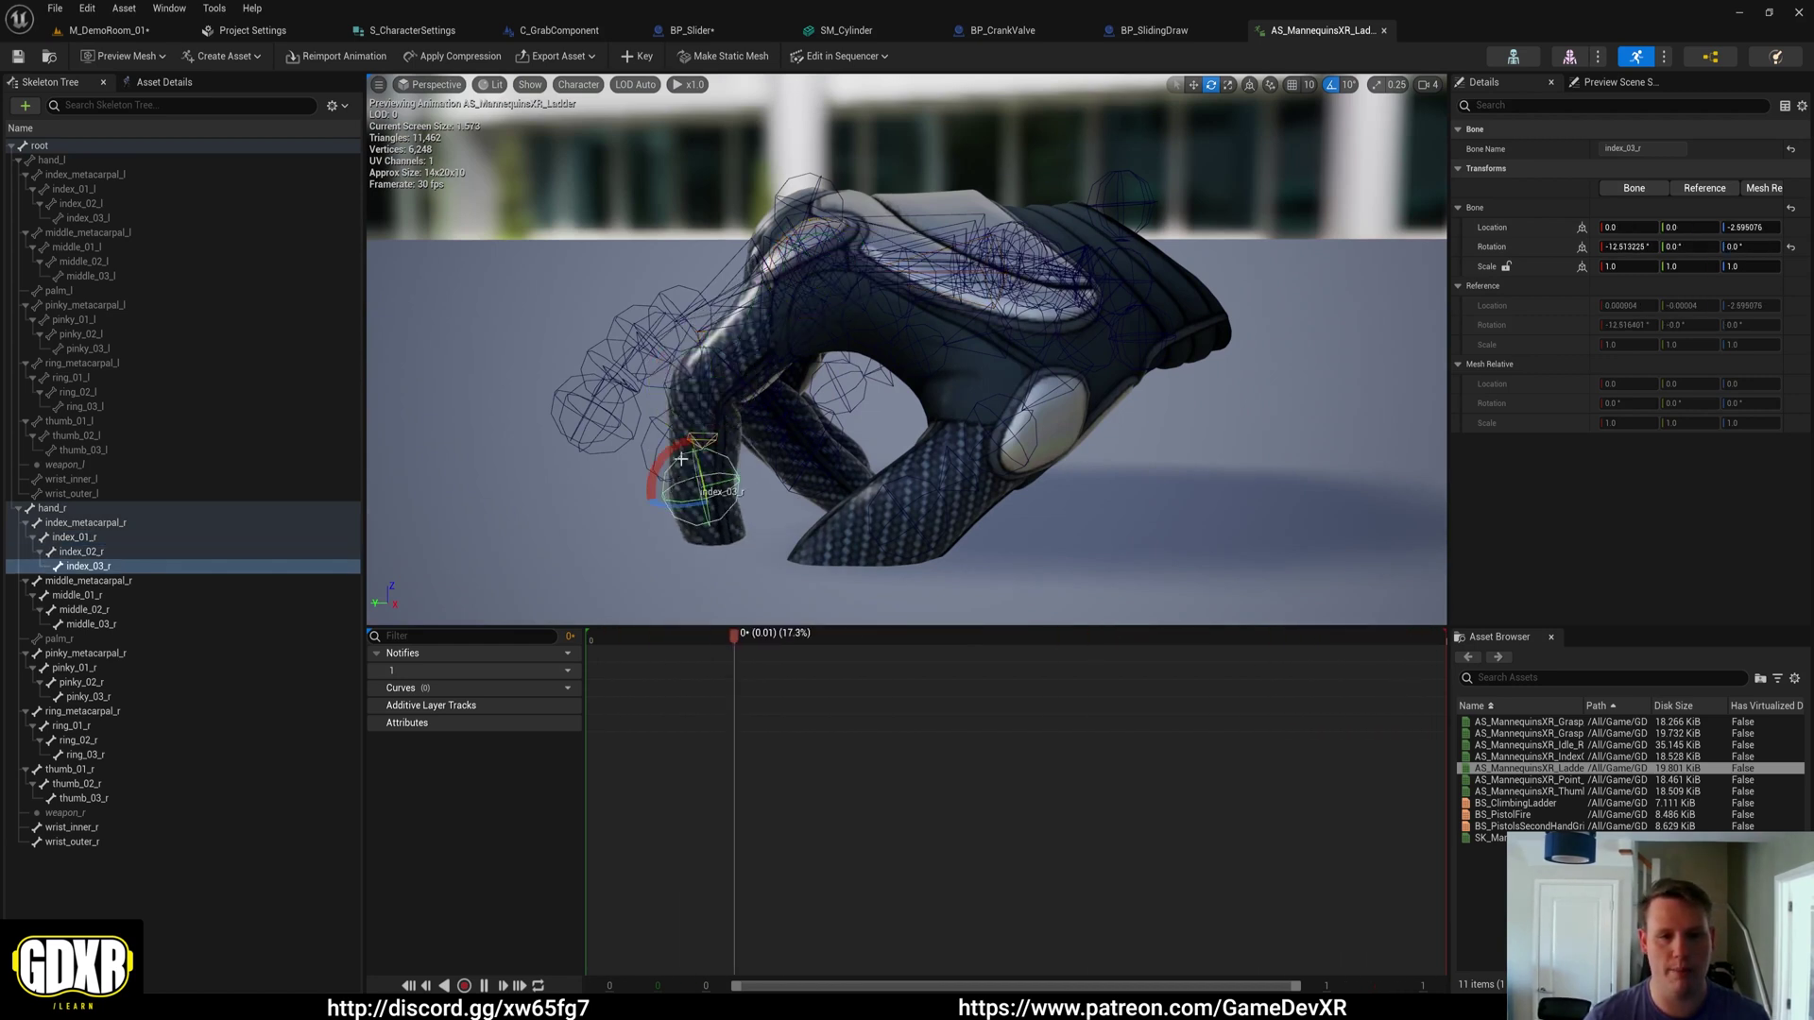
{"action": "left_click_drag", "start_coordinate": [663, 452], "coordinate": [652, 470]}
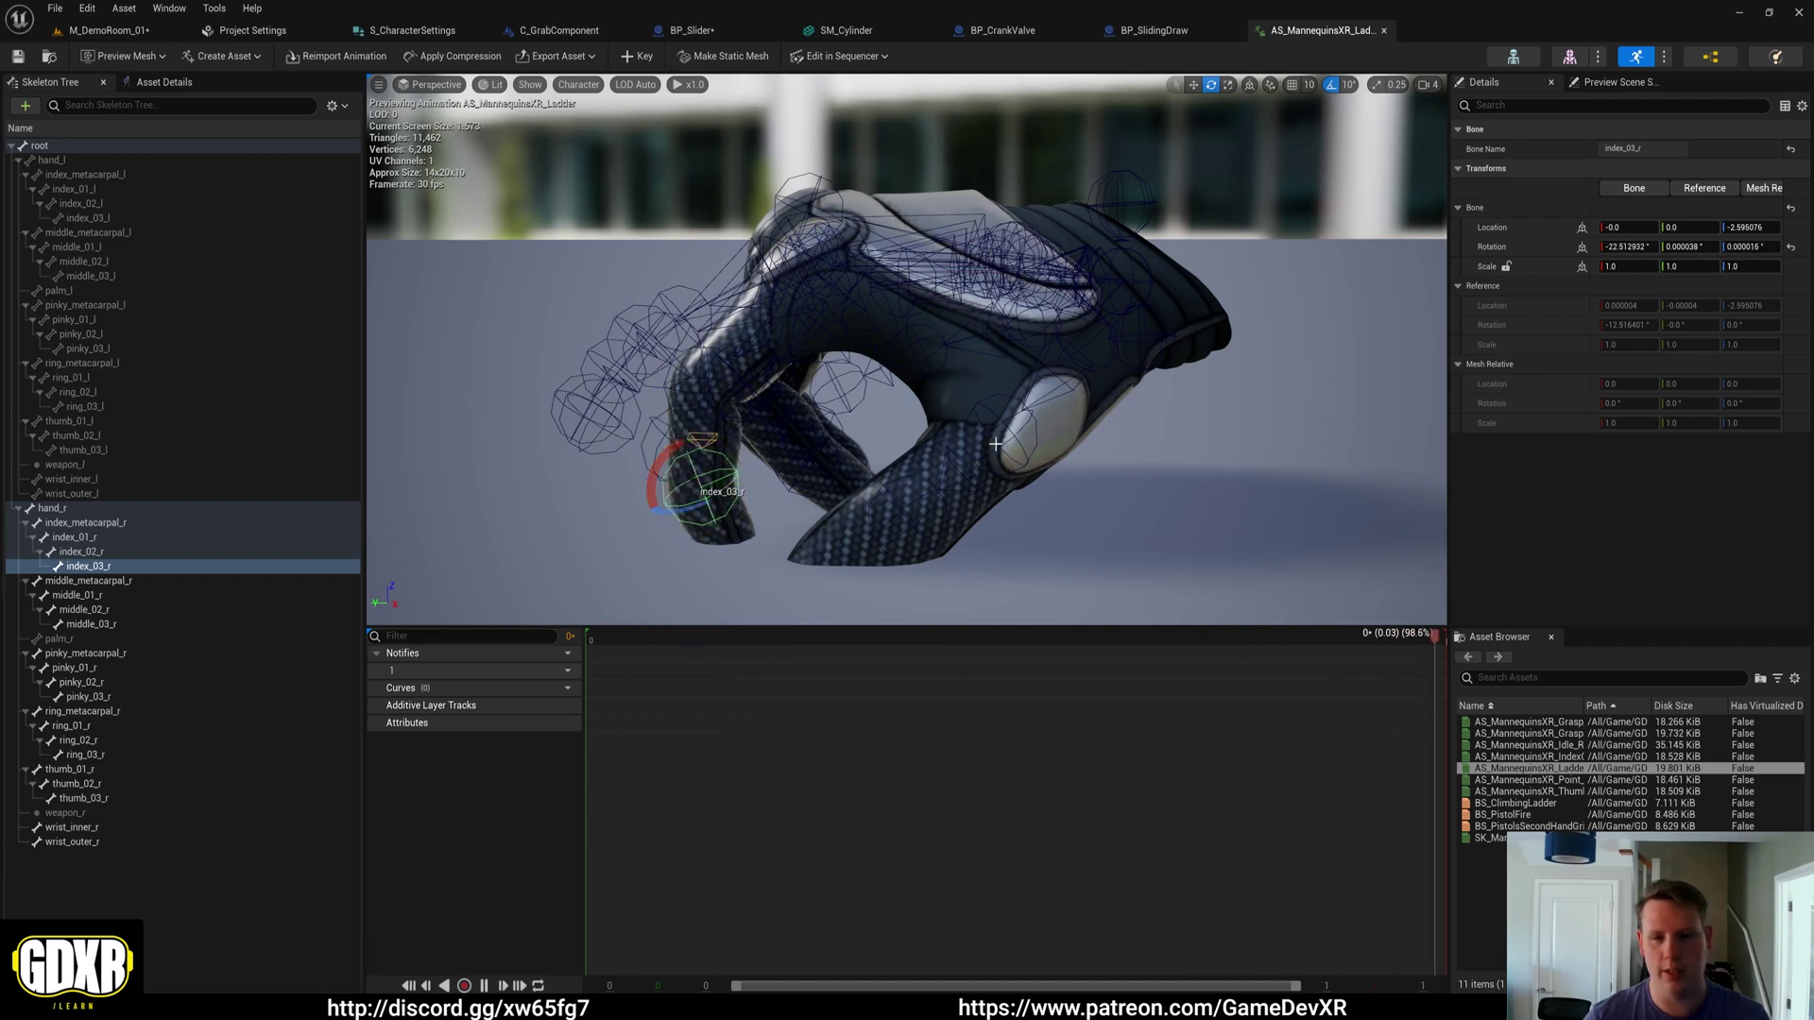
Rotate the right thumb bones so that the thumb opens away from the curled fingers.
{"action": "left_click", "coordinate": [1069, 364]}
{"action": "left_click", "coordinate": [1077, 350]}
{"action": "left_click_drag", "start_coordinate": [1047, 320], "coordinate": [1052, 301]}
{"action": "left_click", "coordinate": [975, 519]}
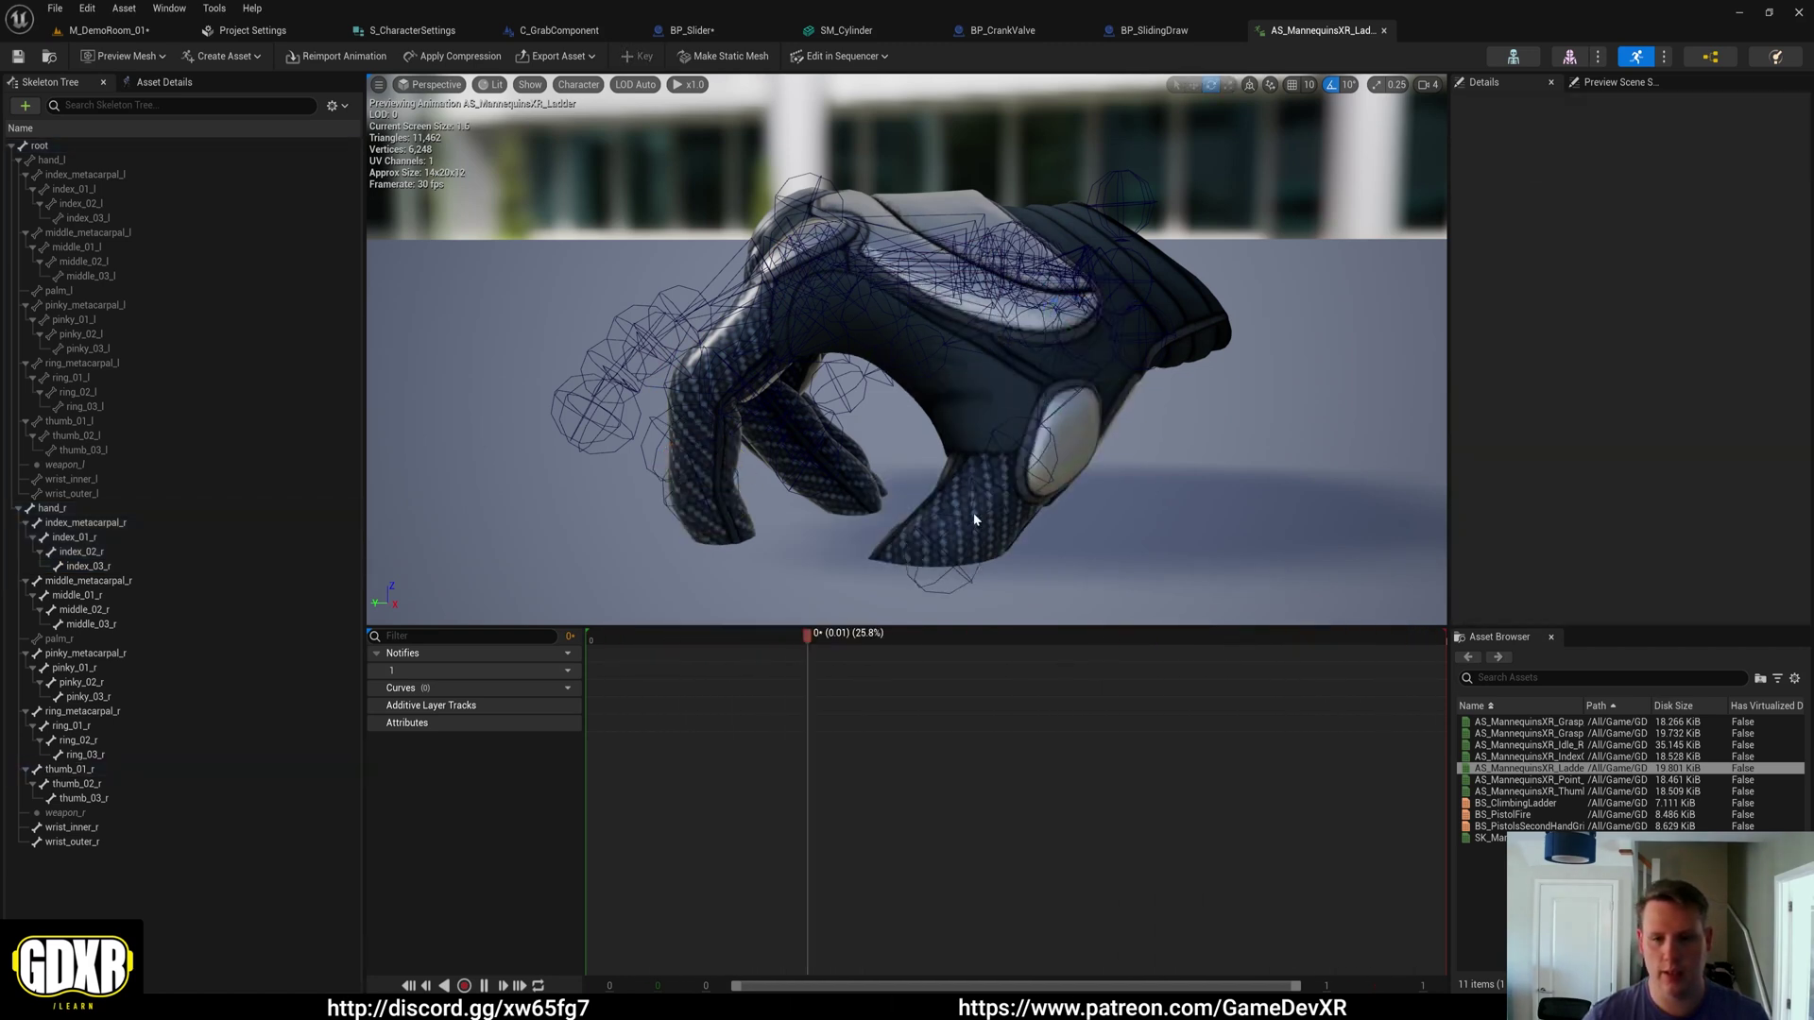
{"action": "left_click", "coordinate": [990, 499]}
{"action": "mouse_move", "coordinate": [980, 495]}
{"action": "left_mouse_down"}
{"action": "mouse_move", "coordinate": [985, 478]}
{"action": "mouse_move", "coordinate": [957, 515]}
{"action": "left_mouse_up"}
{"action": "left_click", "coordinate": [933, 541]}
Straighten the right middle finger by rotating middle_01_r and middle_02_r to line up with the index finger.
{"action": "key", "text": "a"}
{"action": "right_click_drag", "start_coordinate": [957, 514], "coordinate": [1228, 492]}
{"action": "right_click_drag", "start_coordinate": [1040, 506], "coordinate": [945, 500]}
{"action": "left_click", "coordinate": [733, 292]}
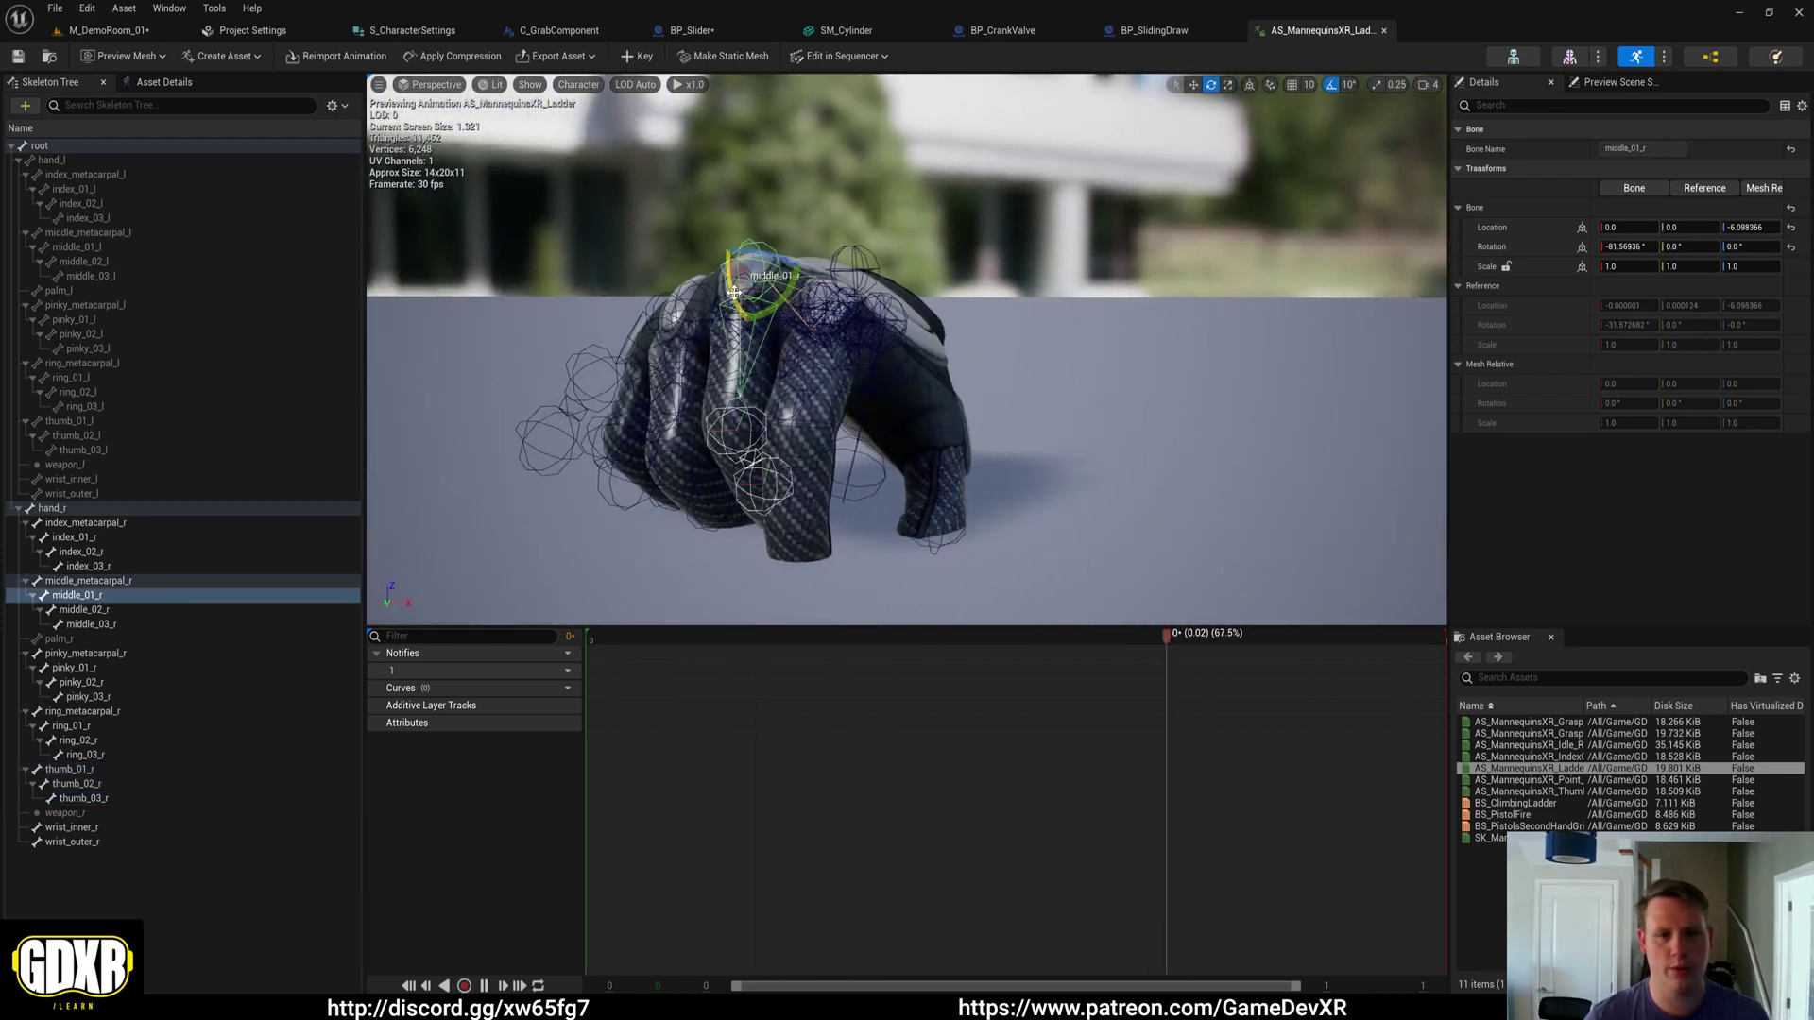
{"action": "left_click_drag", "start_coordinate": [734, 292], "coordinate": [756, 227]}
{"action": "left_click", "coordinate": [738, 417]}
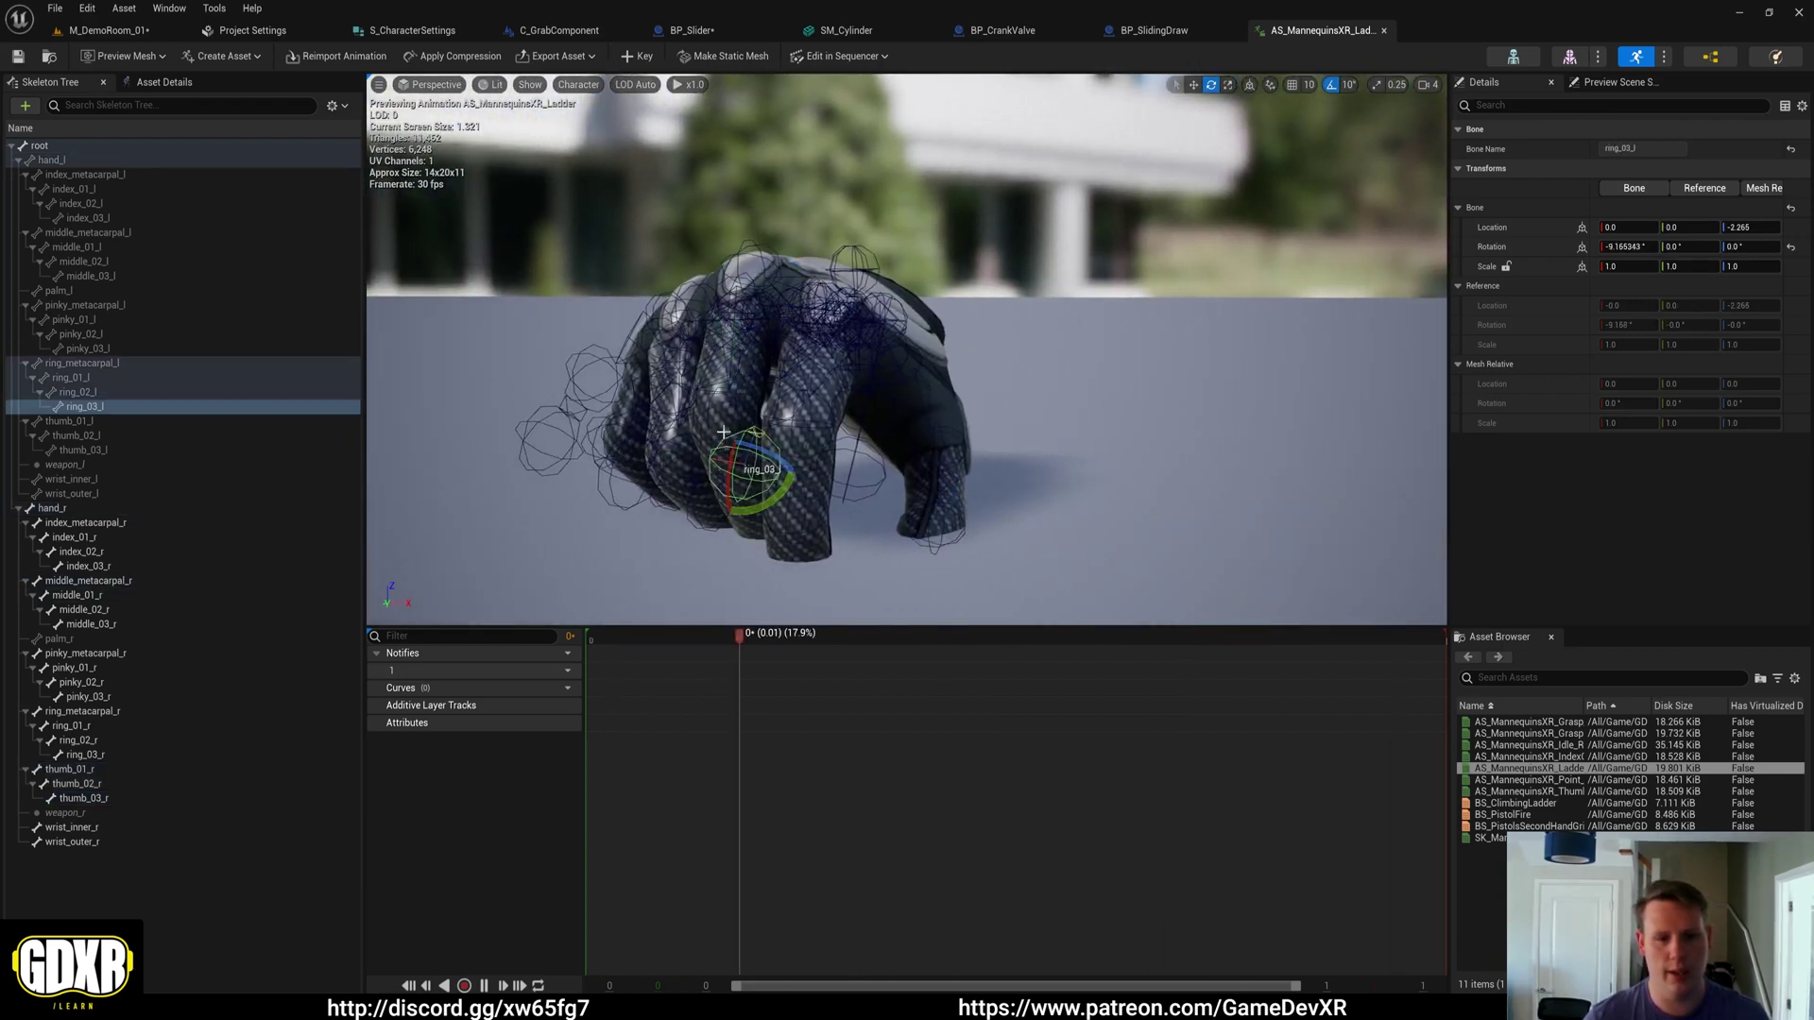
{"action": "left_click", "coordinate": [720, 418]}
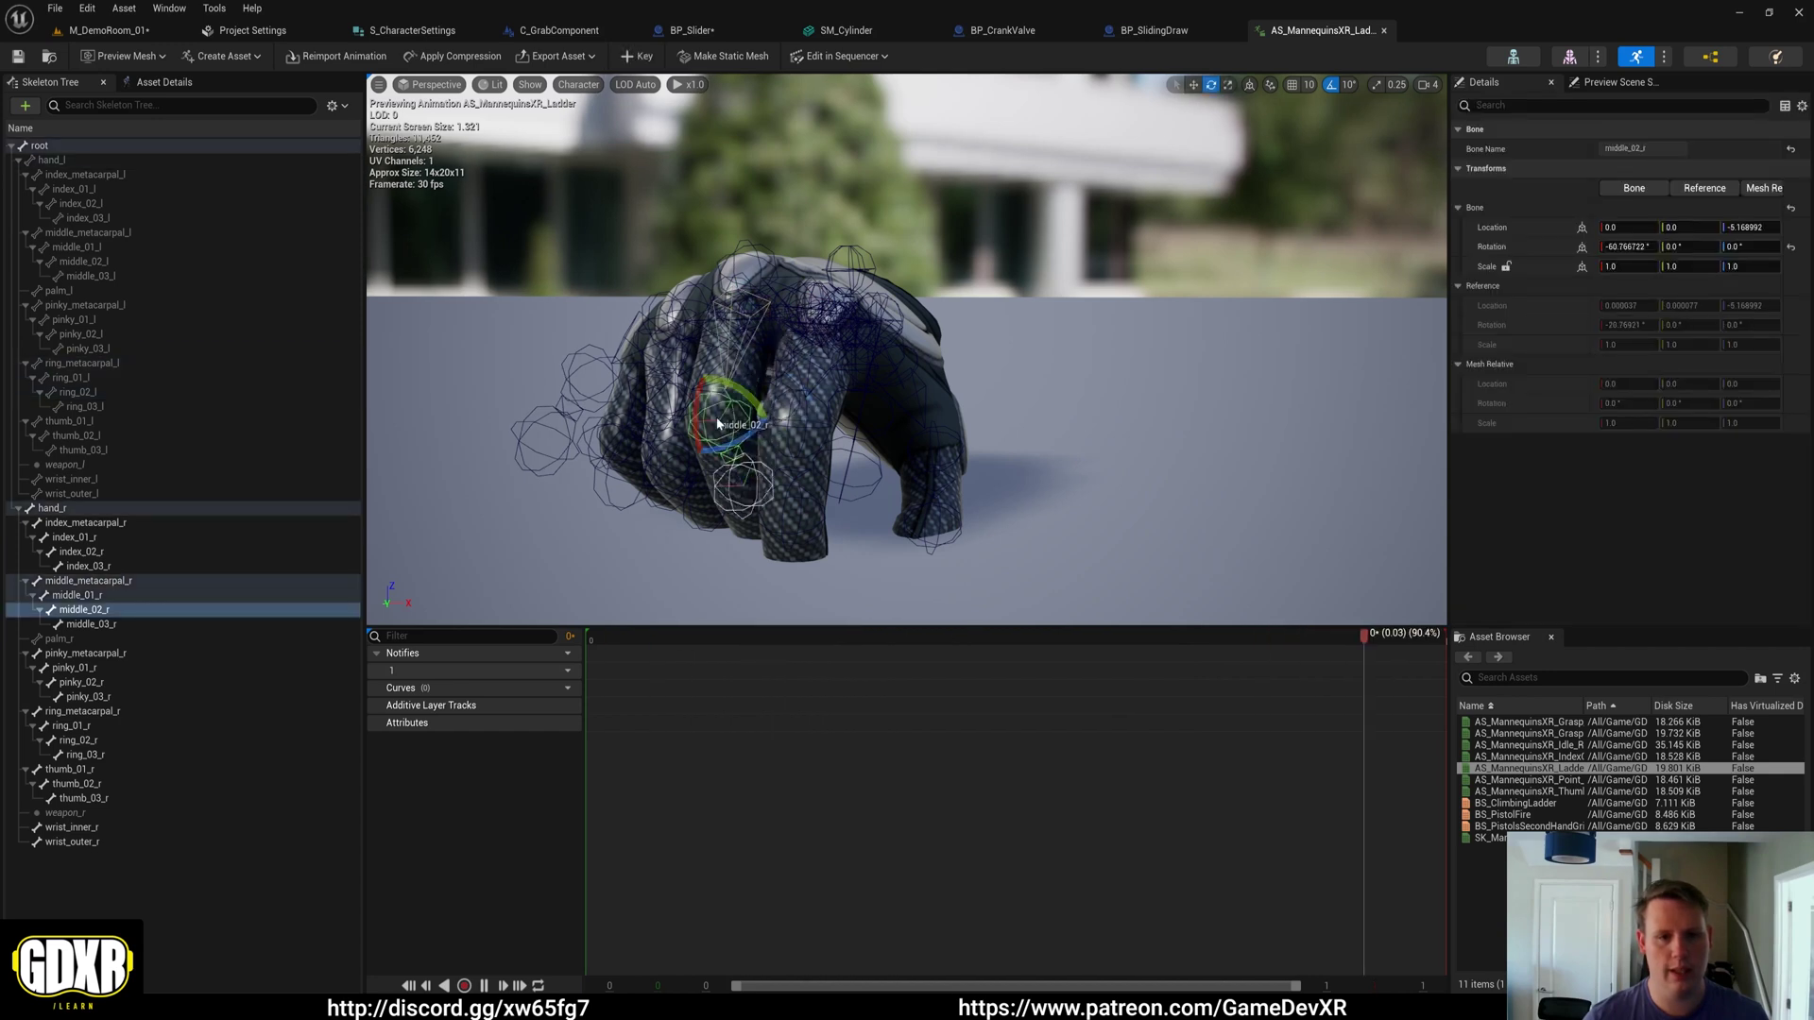
{"action": "left_click_drag", "start_coordinate": [700, 401], "coordinate": [591, 408]}
Open up the right ring finger by rotating ring_02_r and ring_03_r to match the middle finger.
{"action": "left_click", "coordinate": [660, 328]}
{"action": "left_click", "coordinate": [642, 465]}
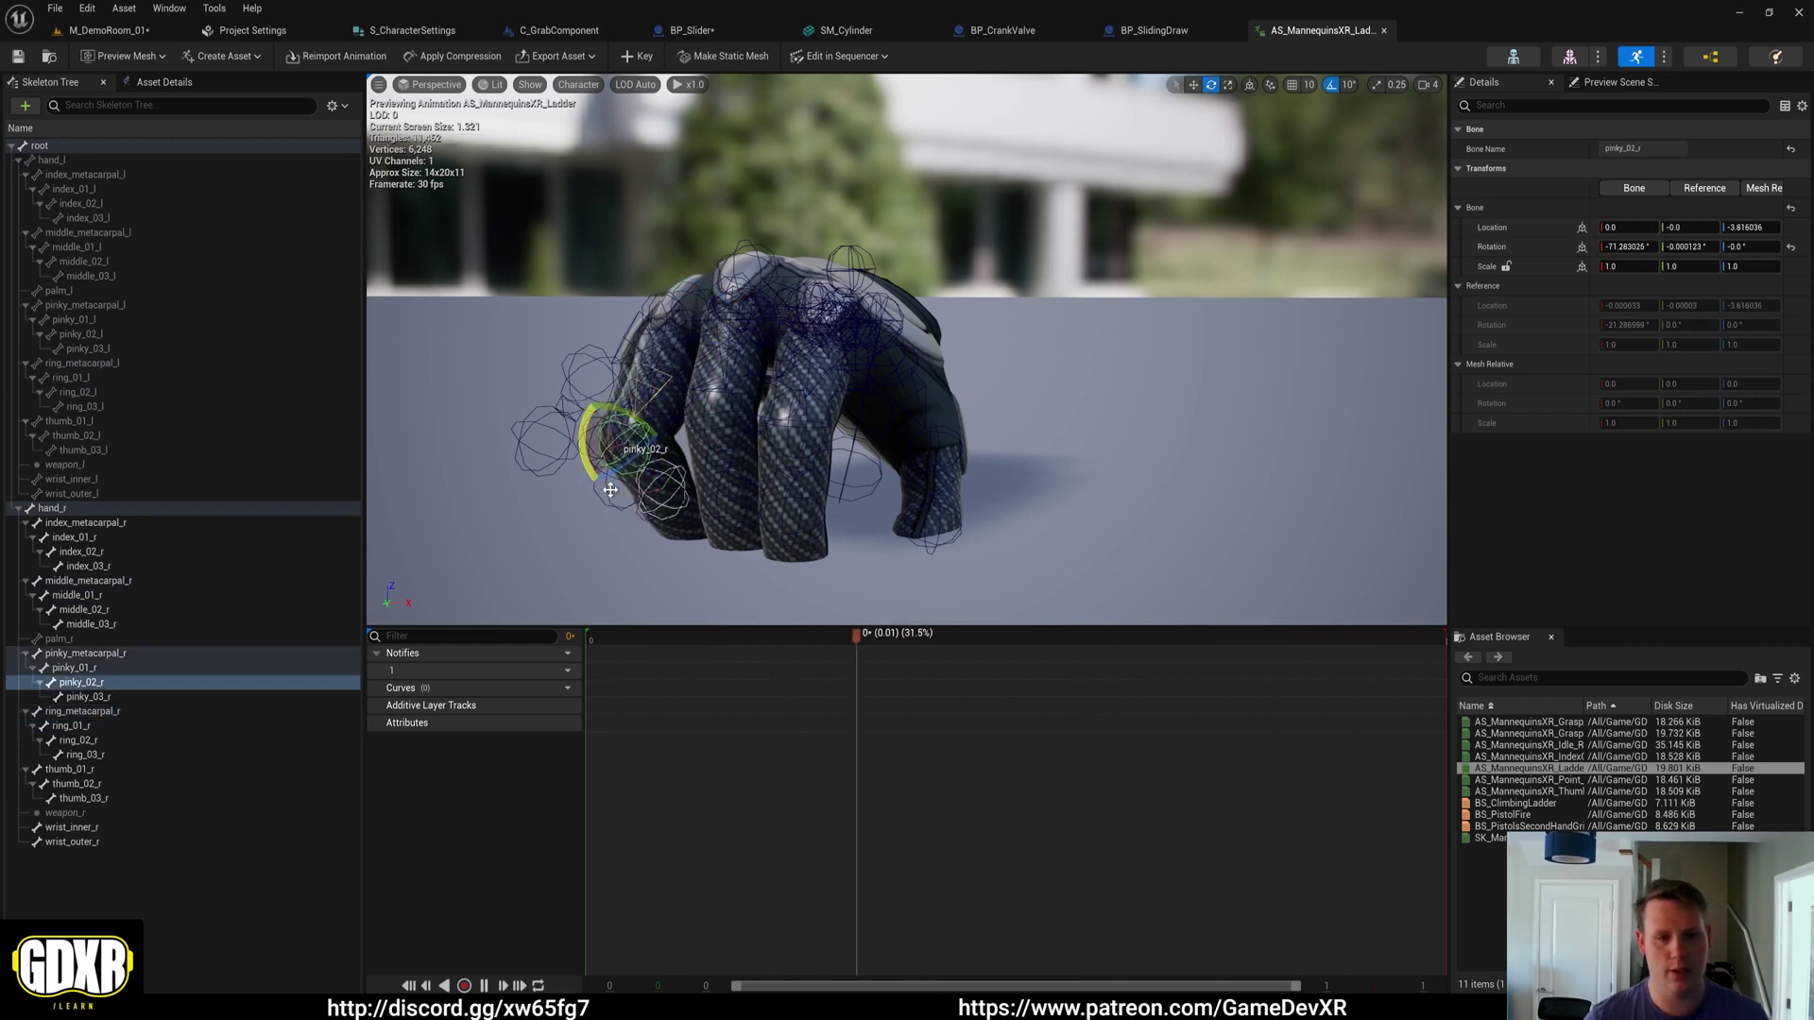
{"action": "left_click", "coordinate": [645, 420]}
{"action": "key", "text": "a"}
{"action": "right_click_drag", "start_coordinate": [645, 421], "coordinate": [682, 405]}
{"action": "left_click", "coordinate": [683, 400]}
{"action": "left_click", "coordinate": [683, 399]}
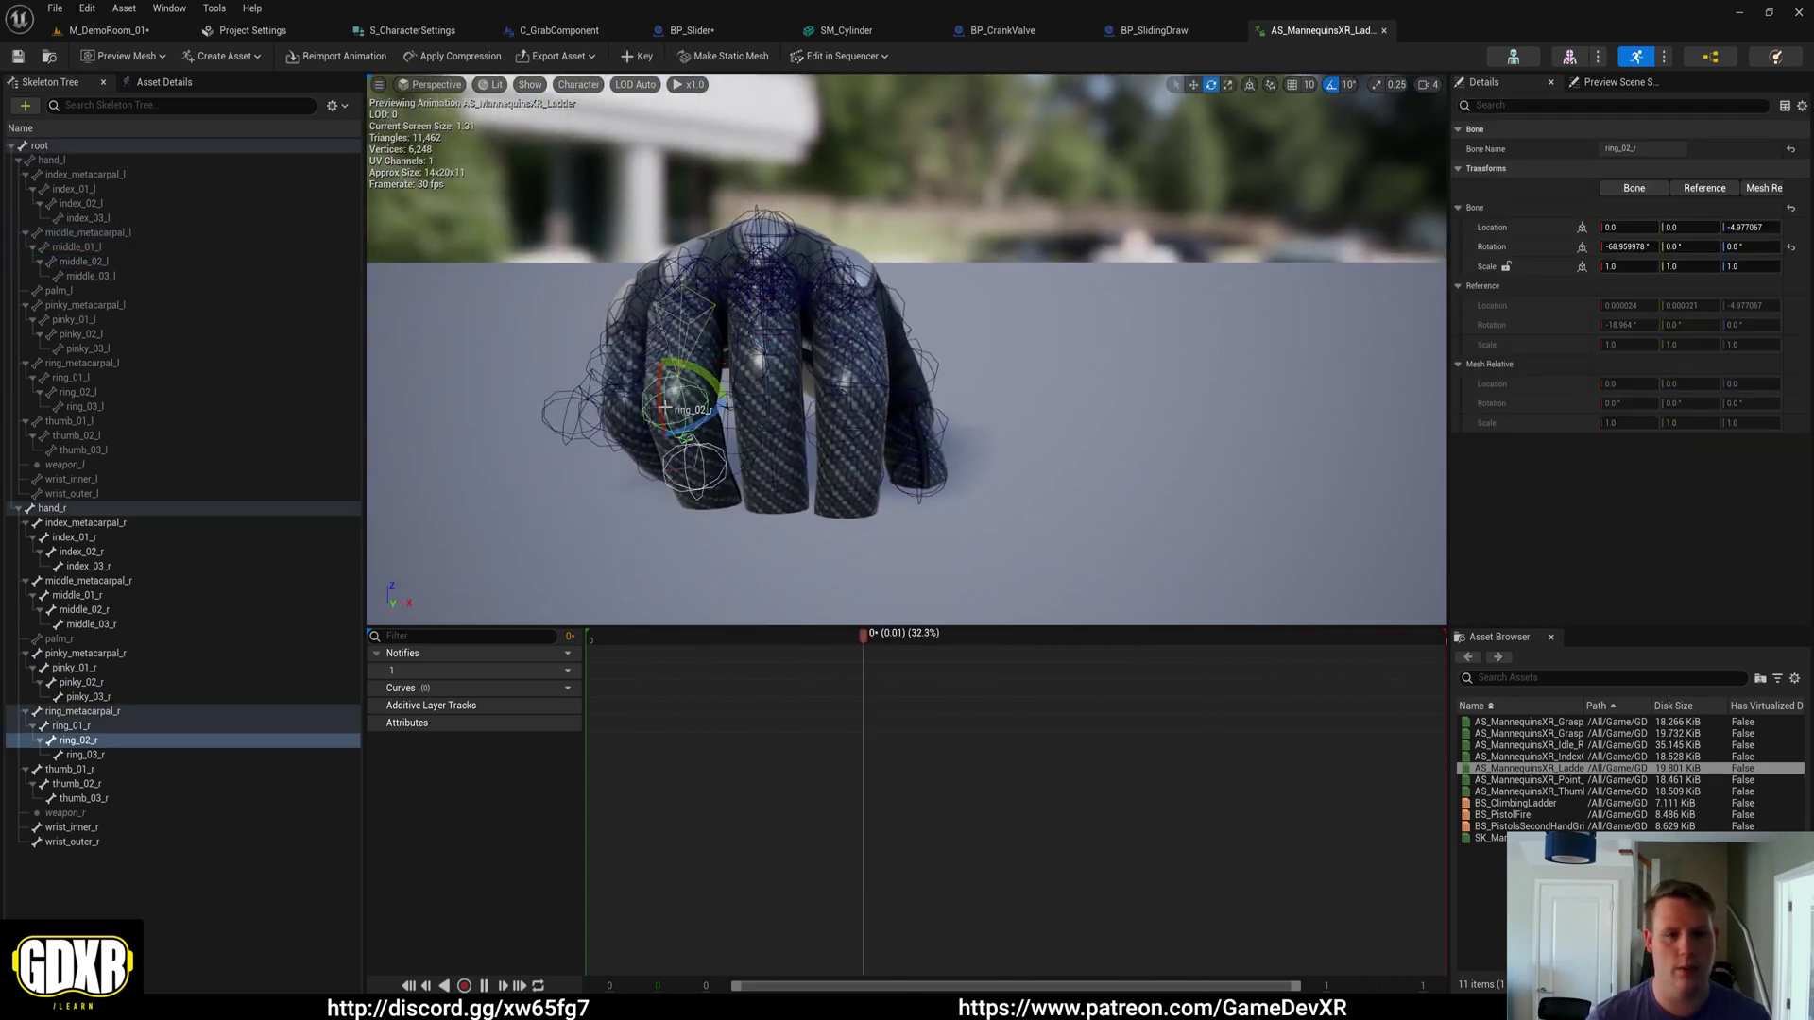
{"action": "left_click_drag", "start_coordinate": [661, 401], "coordinate": [663, 357]}
{"action": "left_click", "coordinate": [682, 484]}
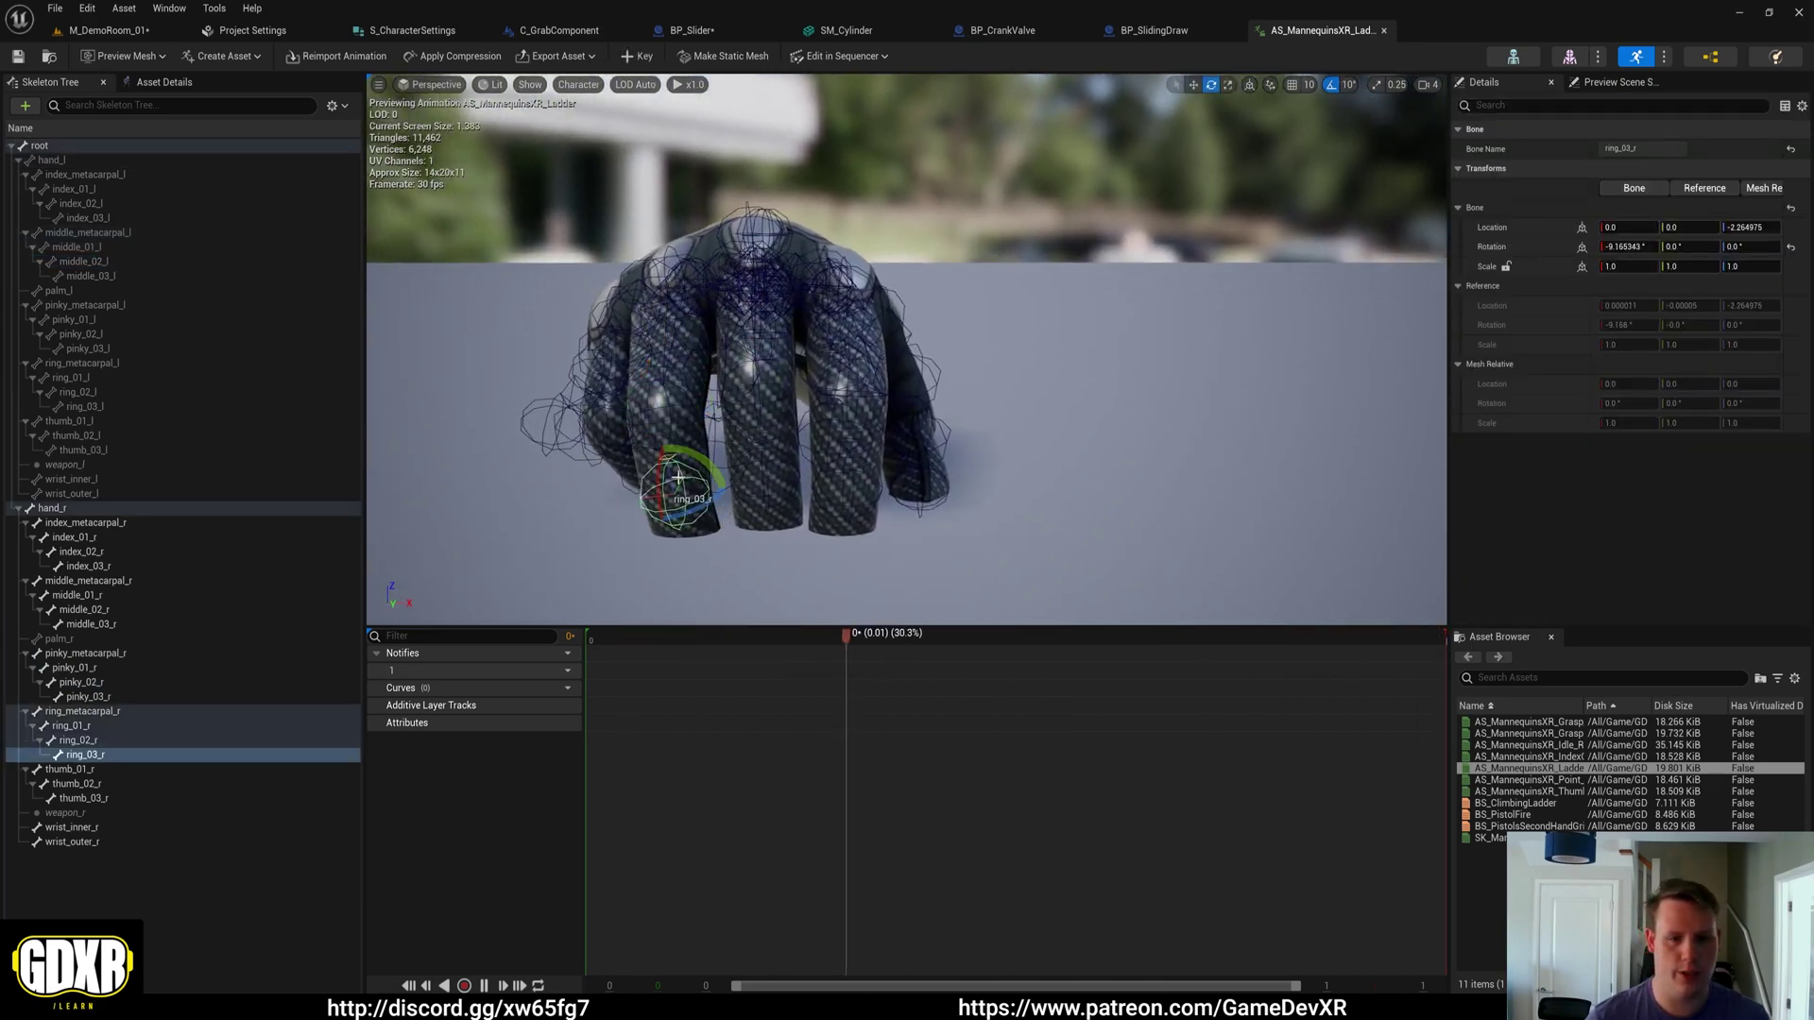
{"action": "left_click_drag", "start_coordinate": [661, 484], "coordinate": [664, 450]}
Open up the right pinky by rotating pinky_01_r and pinky_02_r to match the other fingers, undoing the last stray change.
{"action": "left_click", "coordinate": [590, 405]}
{"action": "key", "text": "a"}
{"action": "right_click_drag", "start_coordinate": [589, 405], "coordinate": [746, 411]}
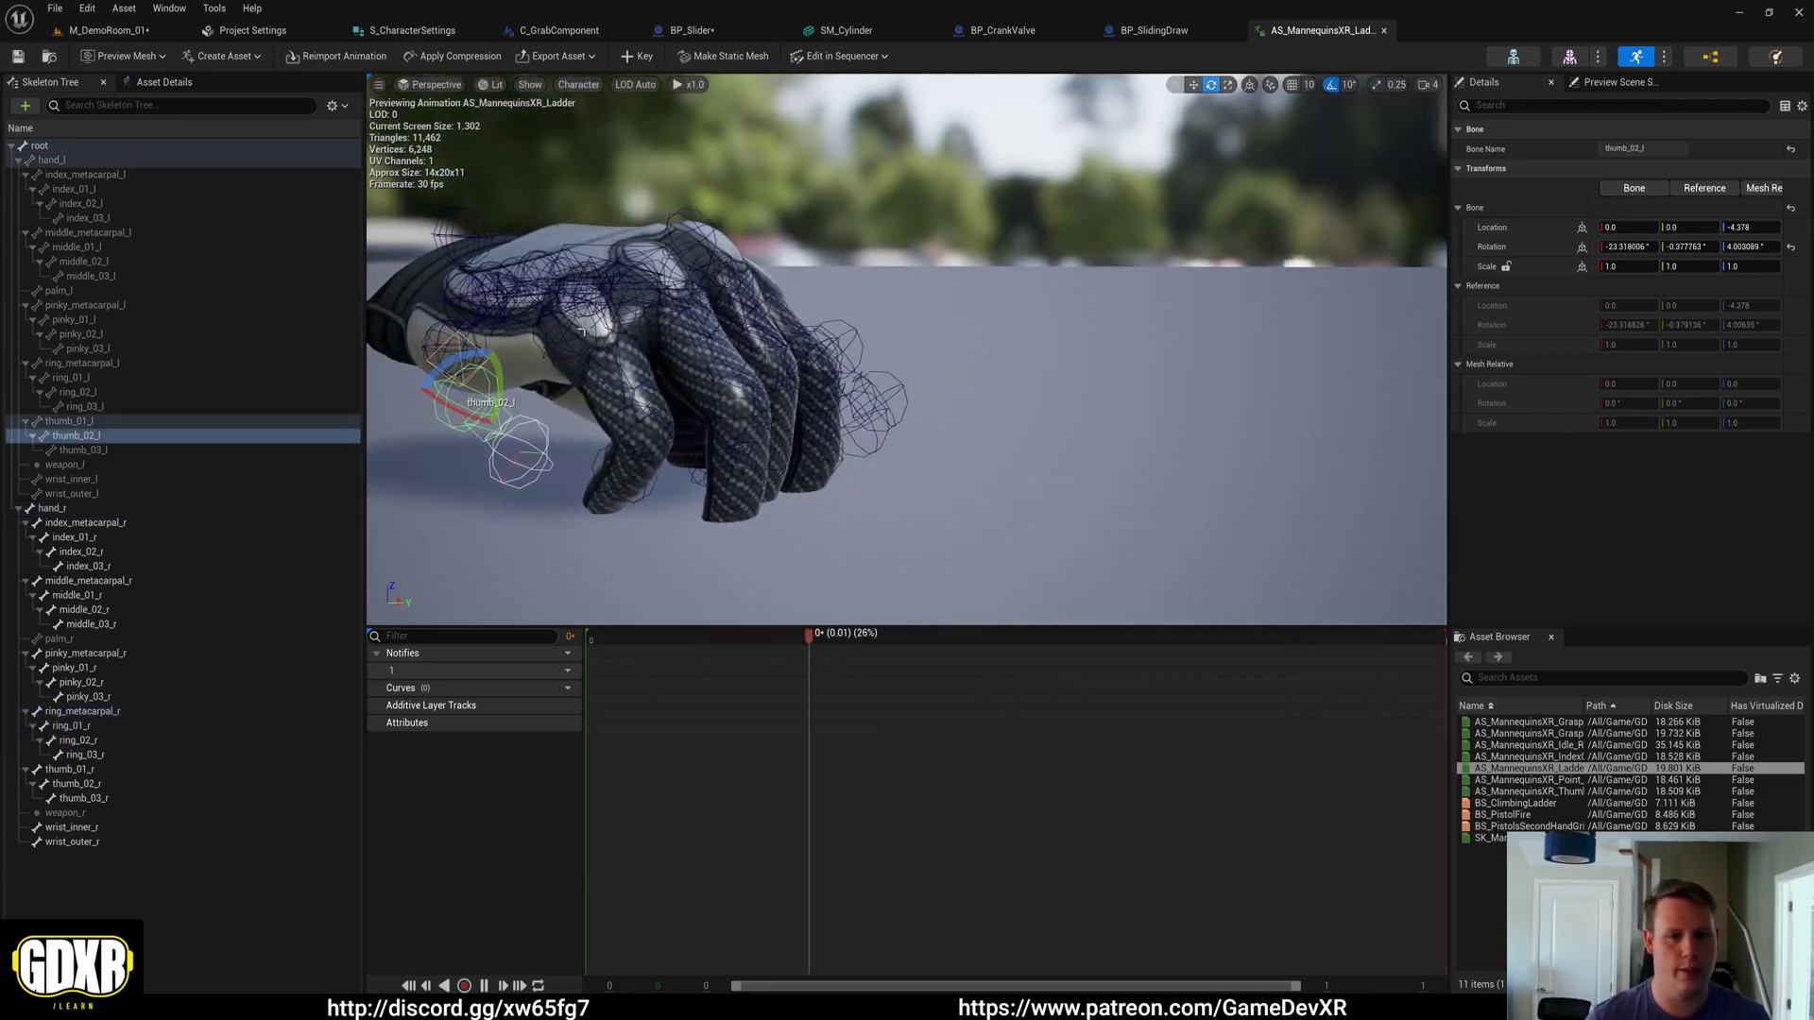
{"action": "left_click", "coordinate": [605, 361]}
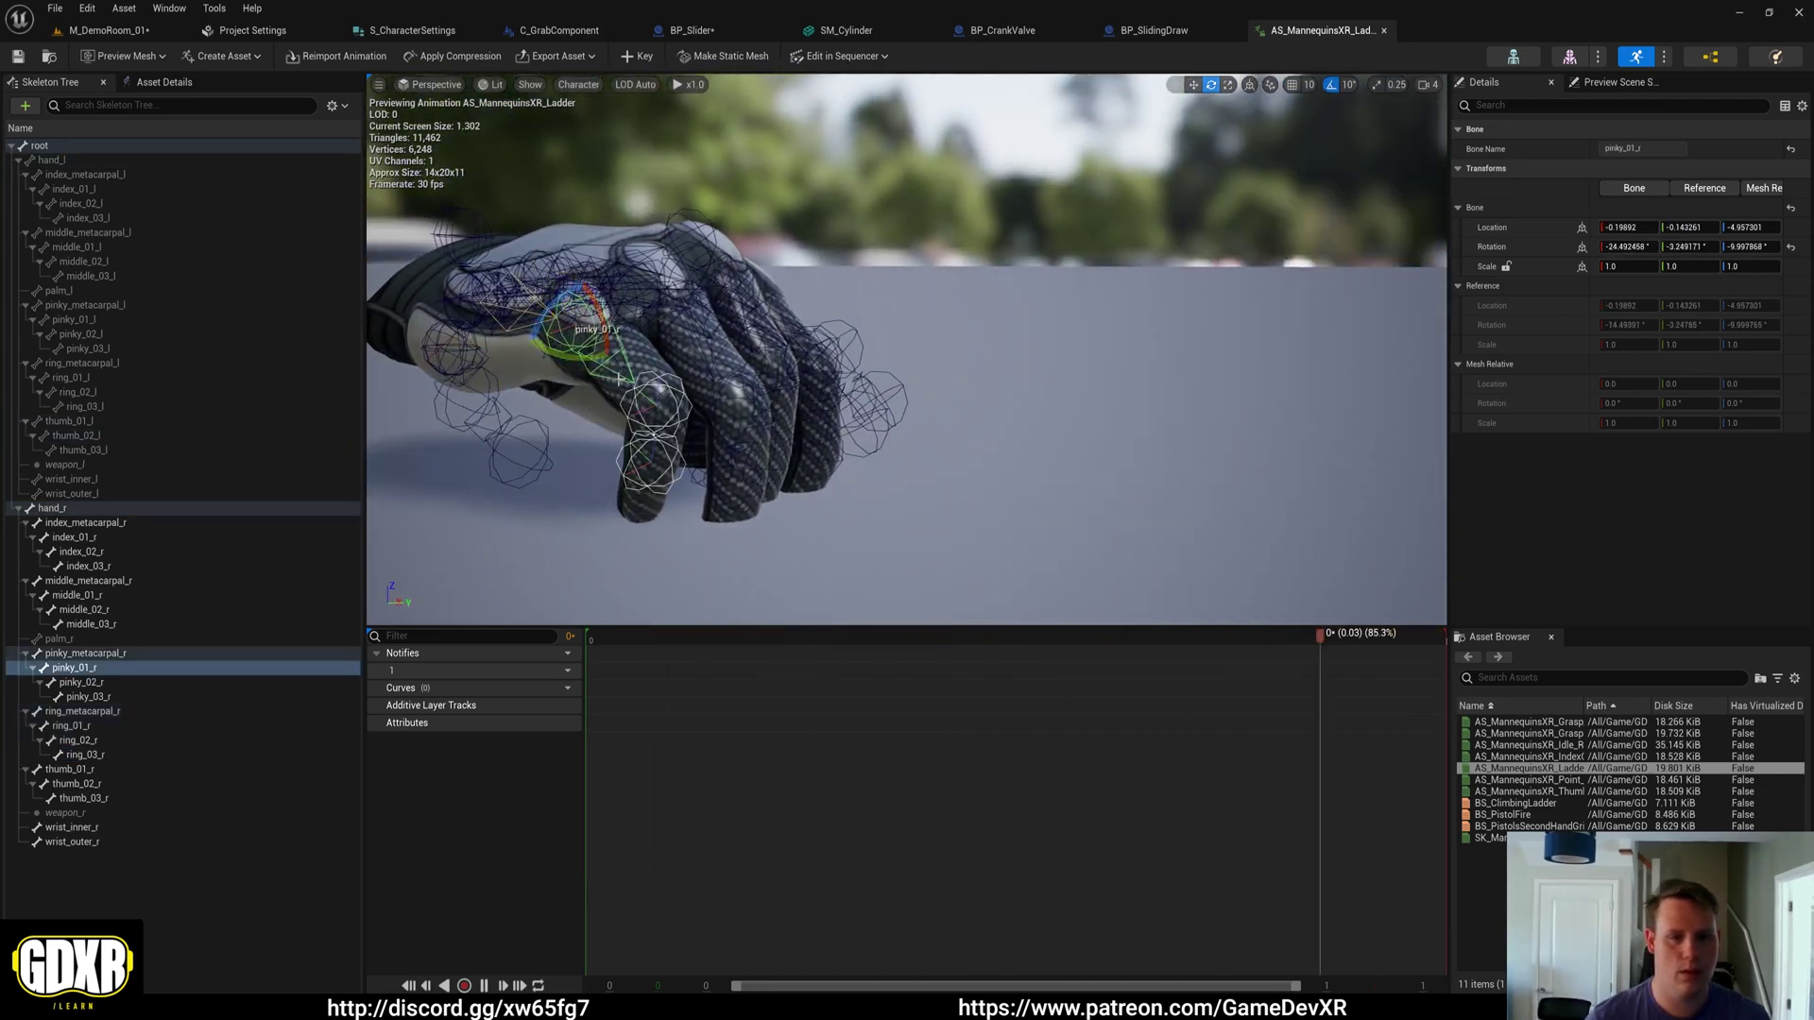
{"action": "left_click", "coordinate": [669, 389]}
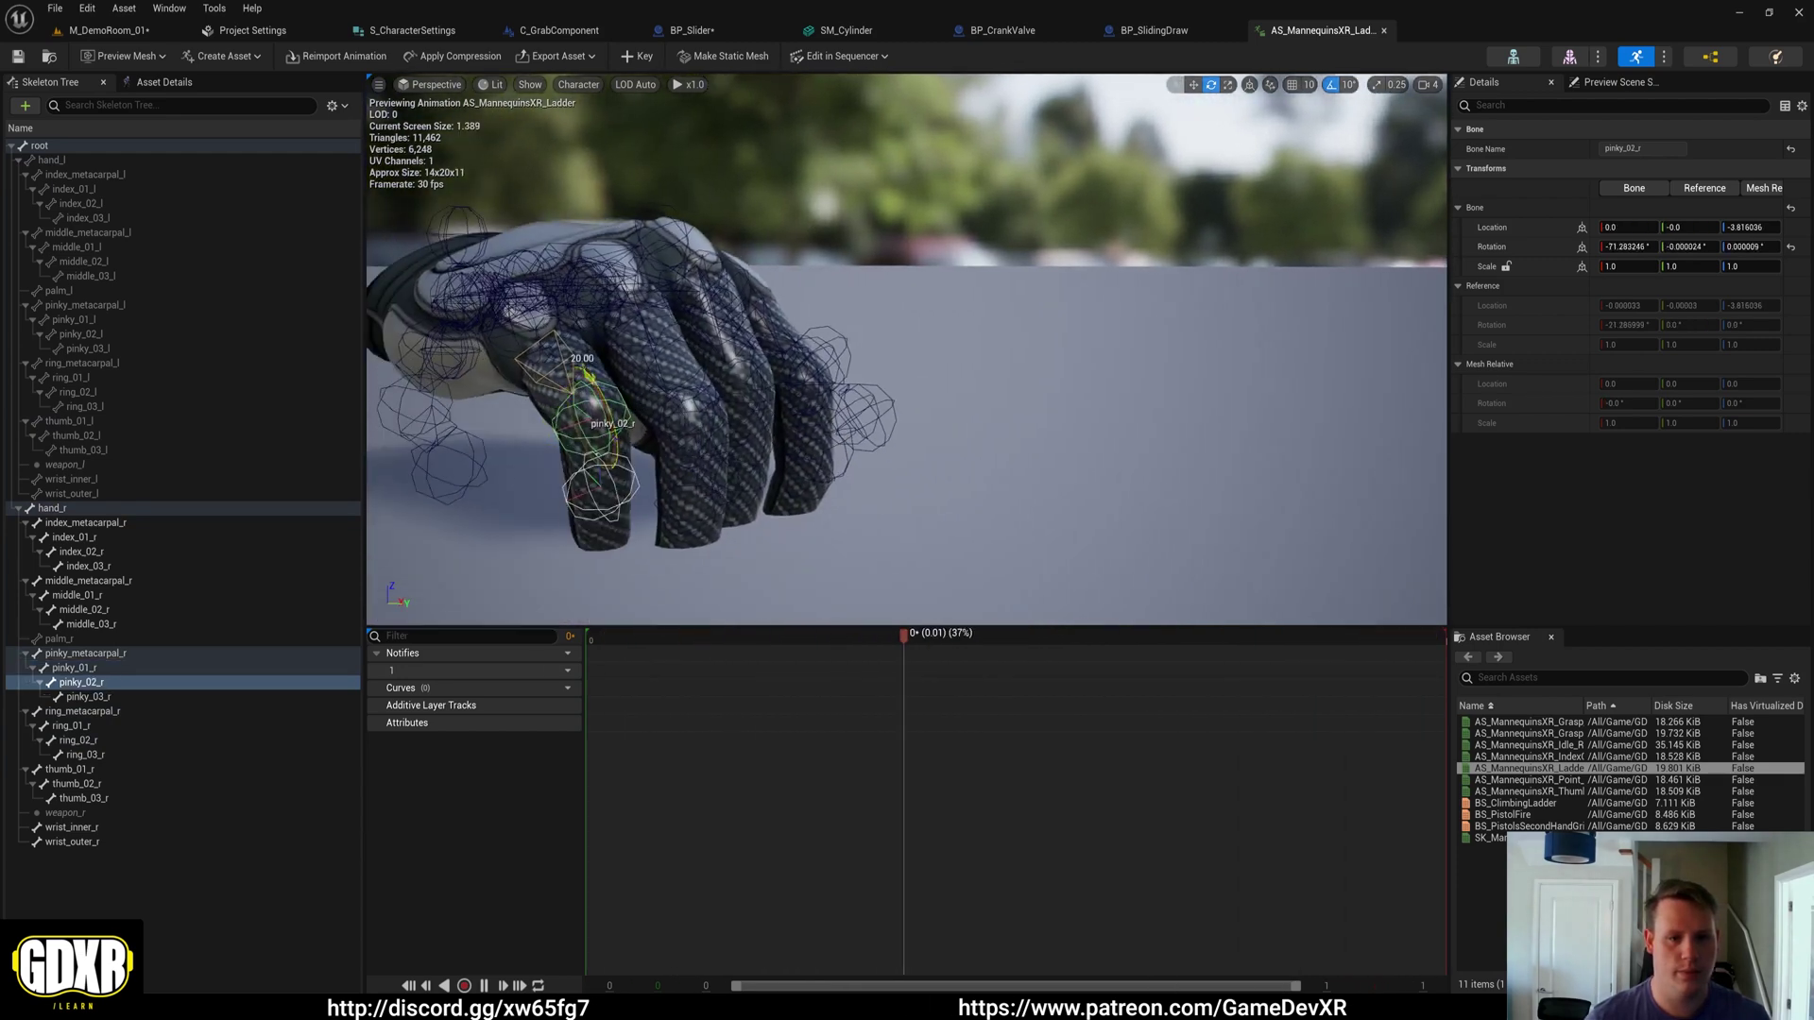
{"action": "left_click", "coordinate": [651, 477]}
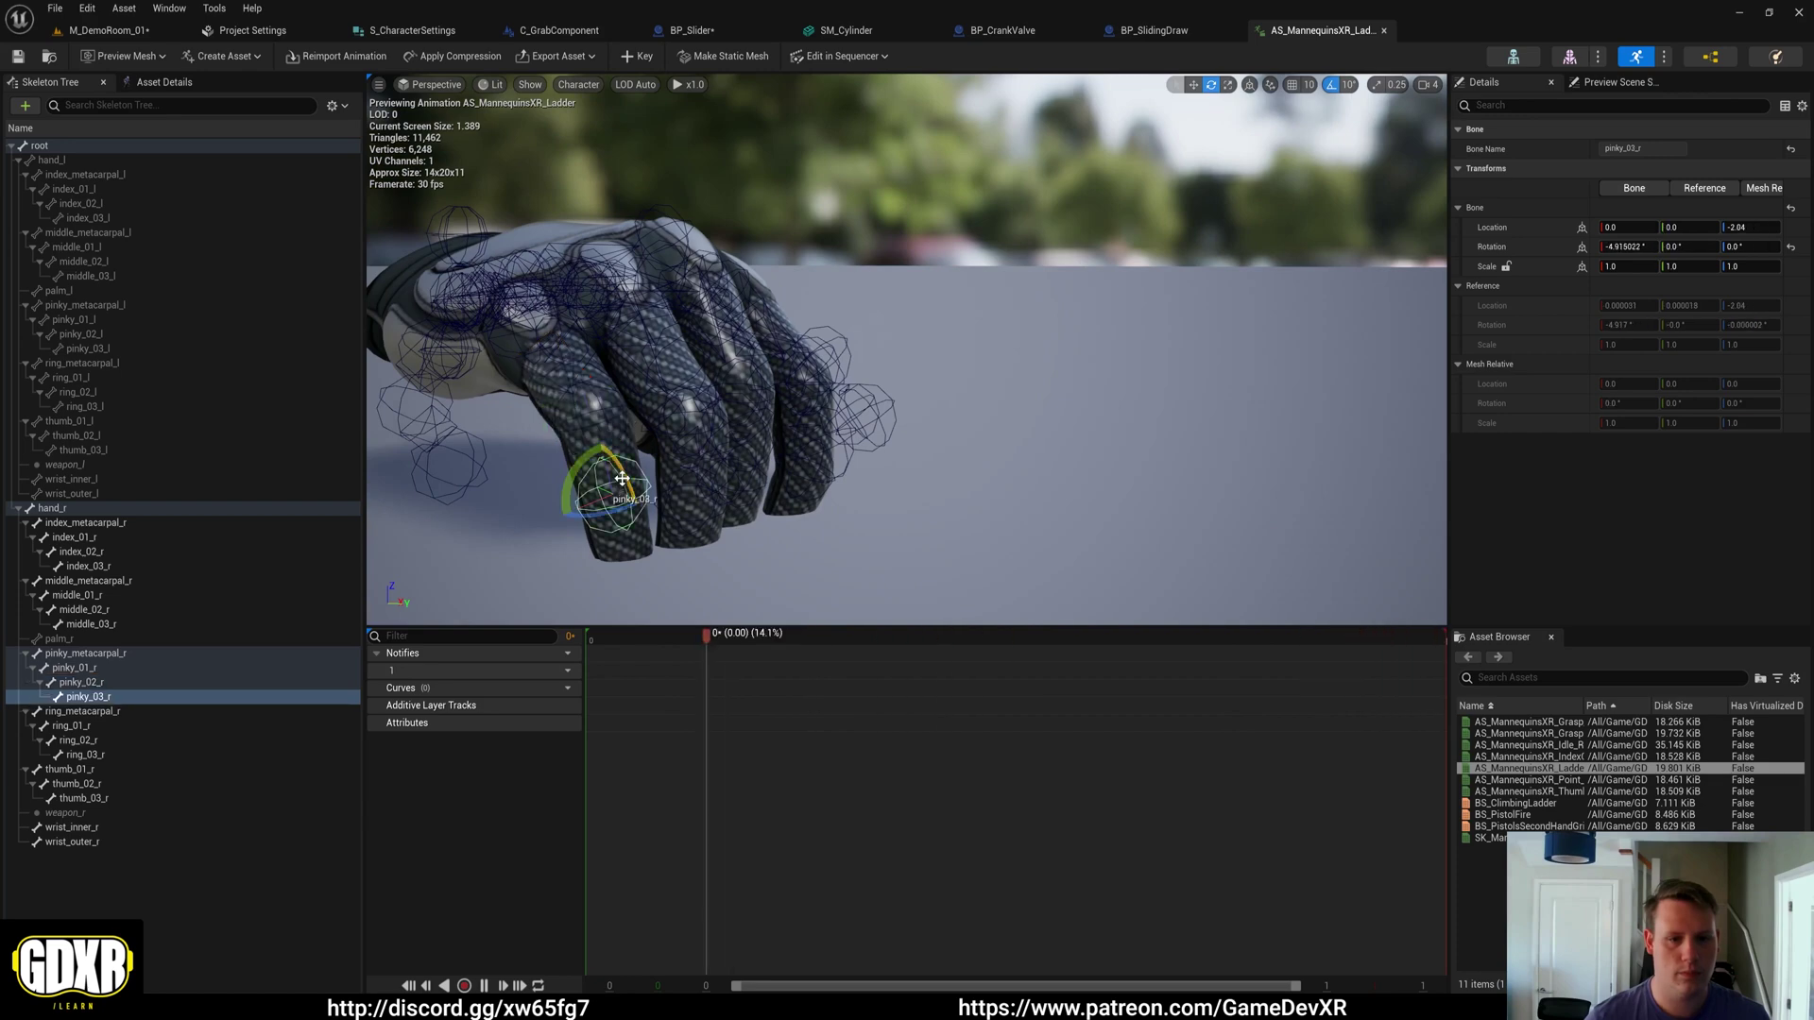
{"action": "right_click_drag", "start_coordinate": [655, 475], "coordinate": [321, 566]}
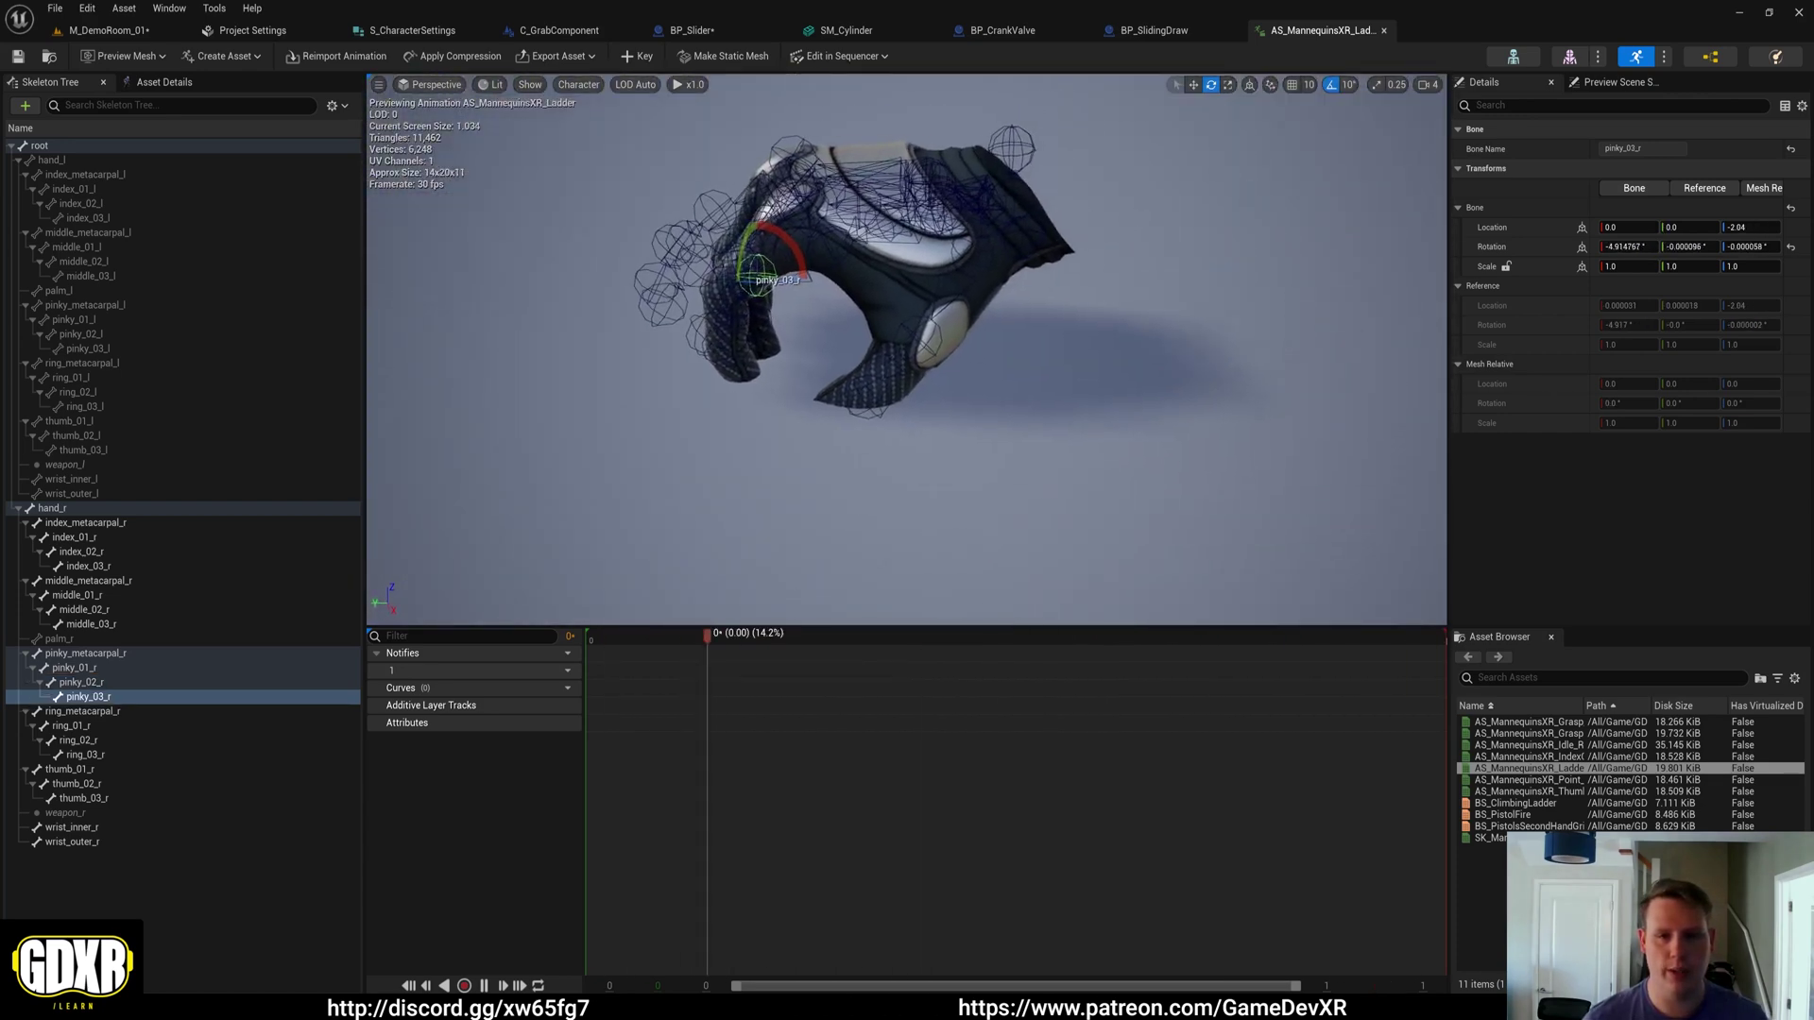
{"action": "left_click", "coordinate": [760, 256]}
{"action": "key", "text": "ctrl+z"}
{"action": "right_click_drag", "start_coordinate": [760, 257], "coordinate": [1001, 265]}
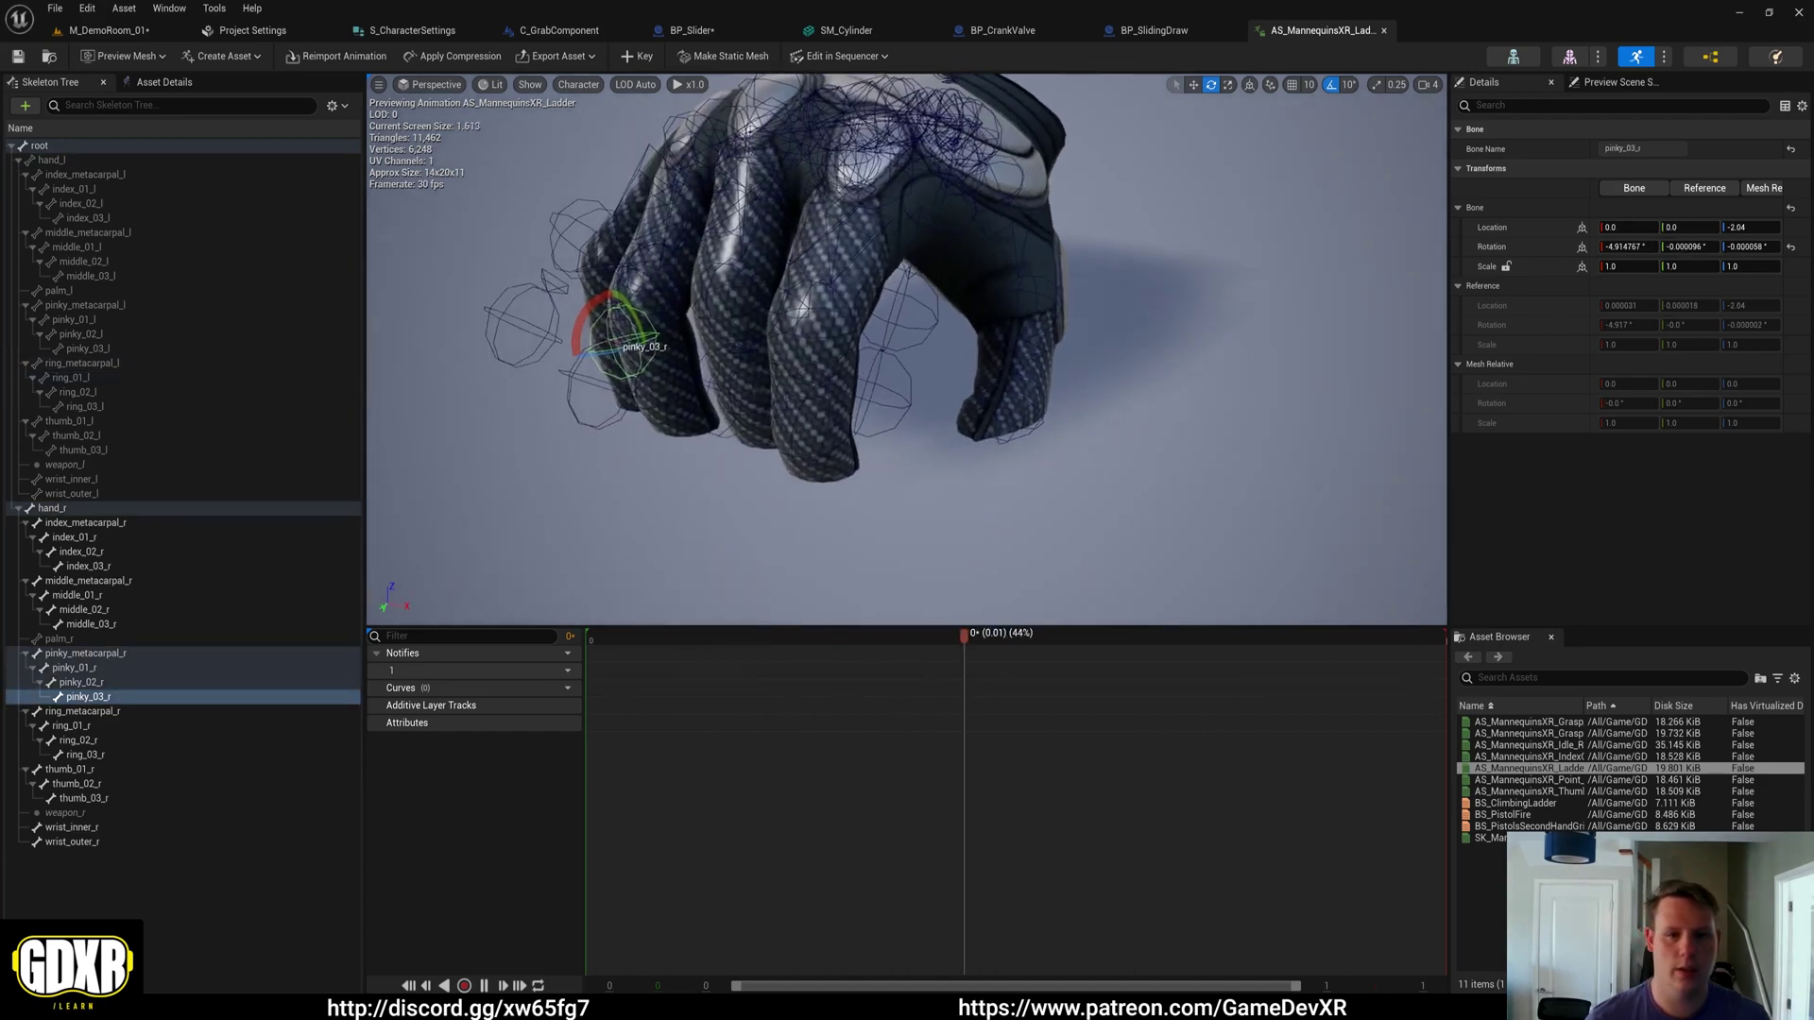
Select the right middle finger's middle_01_r bone and inspect the opened grip pose from the side.
{"action": "left_click", "coordinate": [886, 184]}
{"action": "left_click_drag", "start_coordinate": [883, 184], "coordinate": [529, 114]}
{"action": "left_click", "coordinate": [785, 164]}
{"action": "left_click", "coordinate": [805, 187]}
{"action": "right_click_drag", "start_coordinate": [780, 135], "coordinate": [789, 135]}
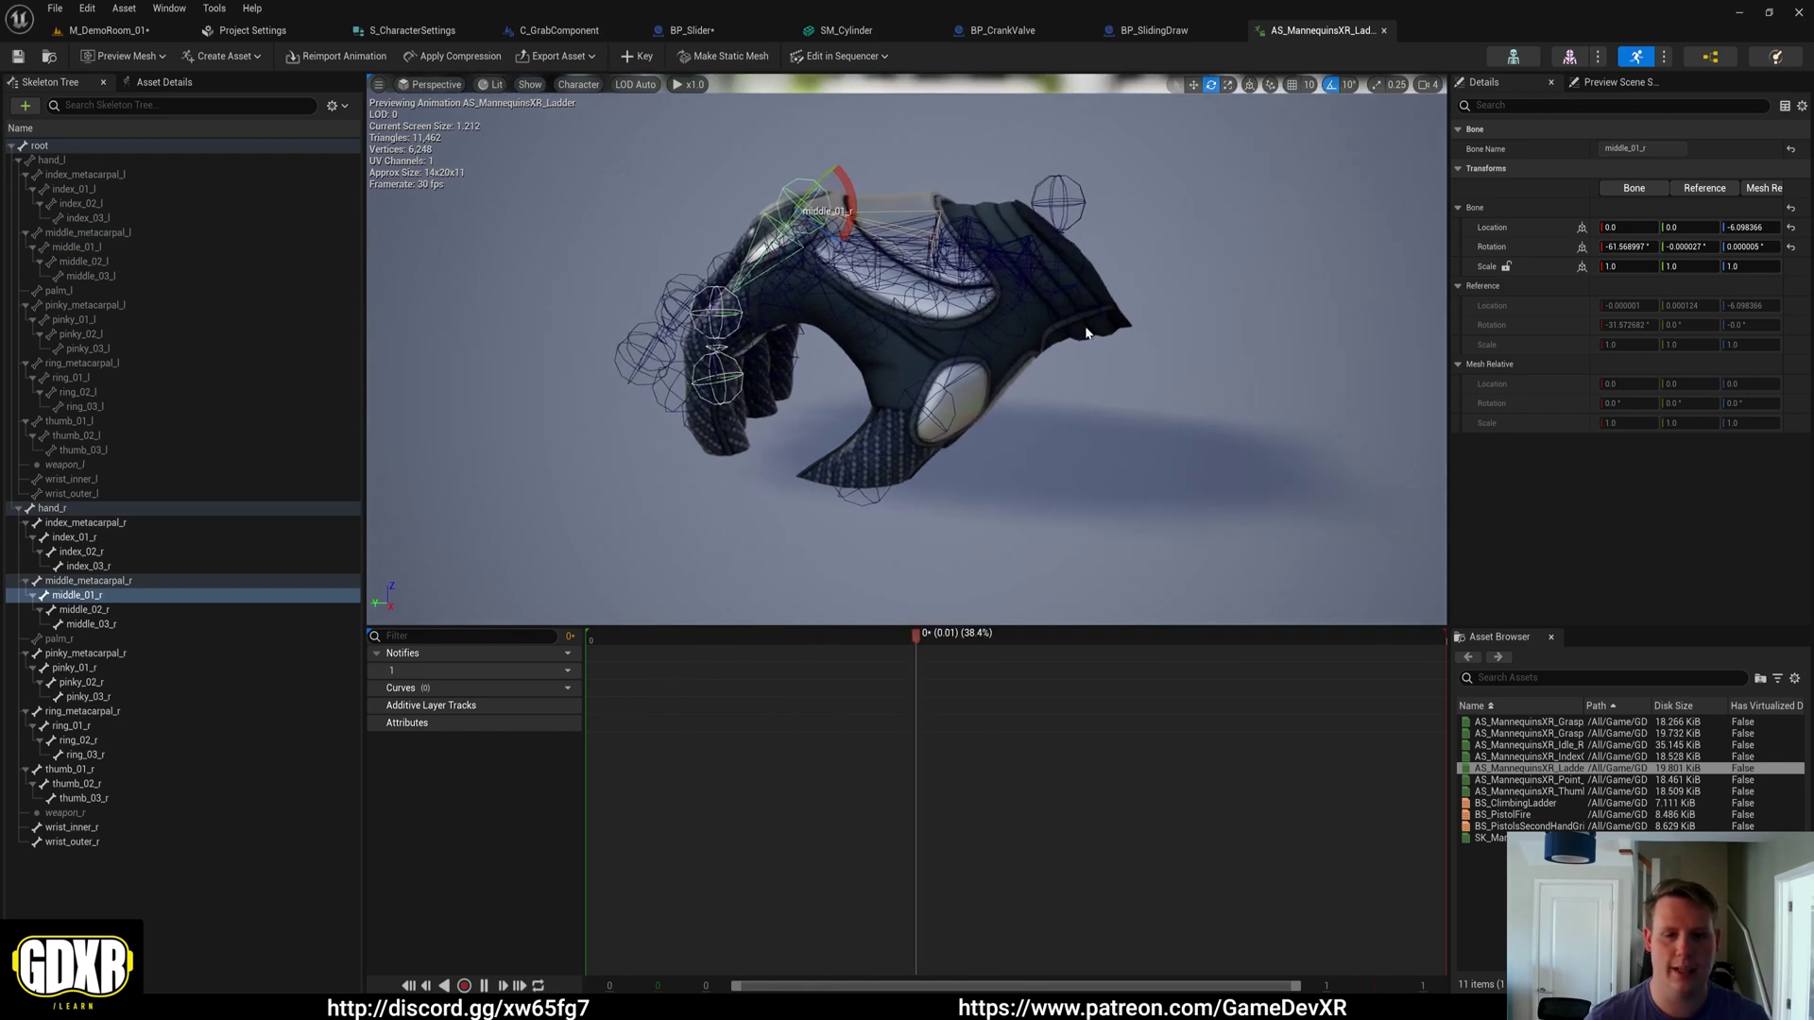
Create a new animation from the current pose, named AS_MannequinsXR_Slider, in the MannequinsXR Animations folder.
{"action": "left_click", "coordinate": [250, 58]}
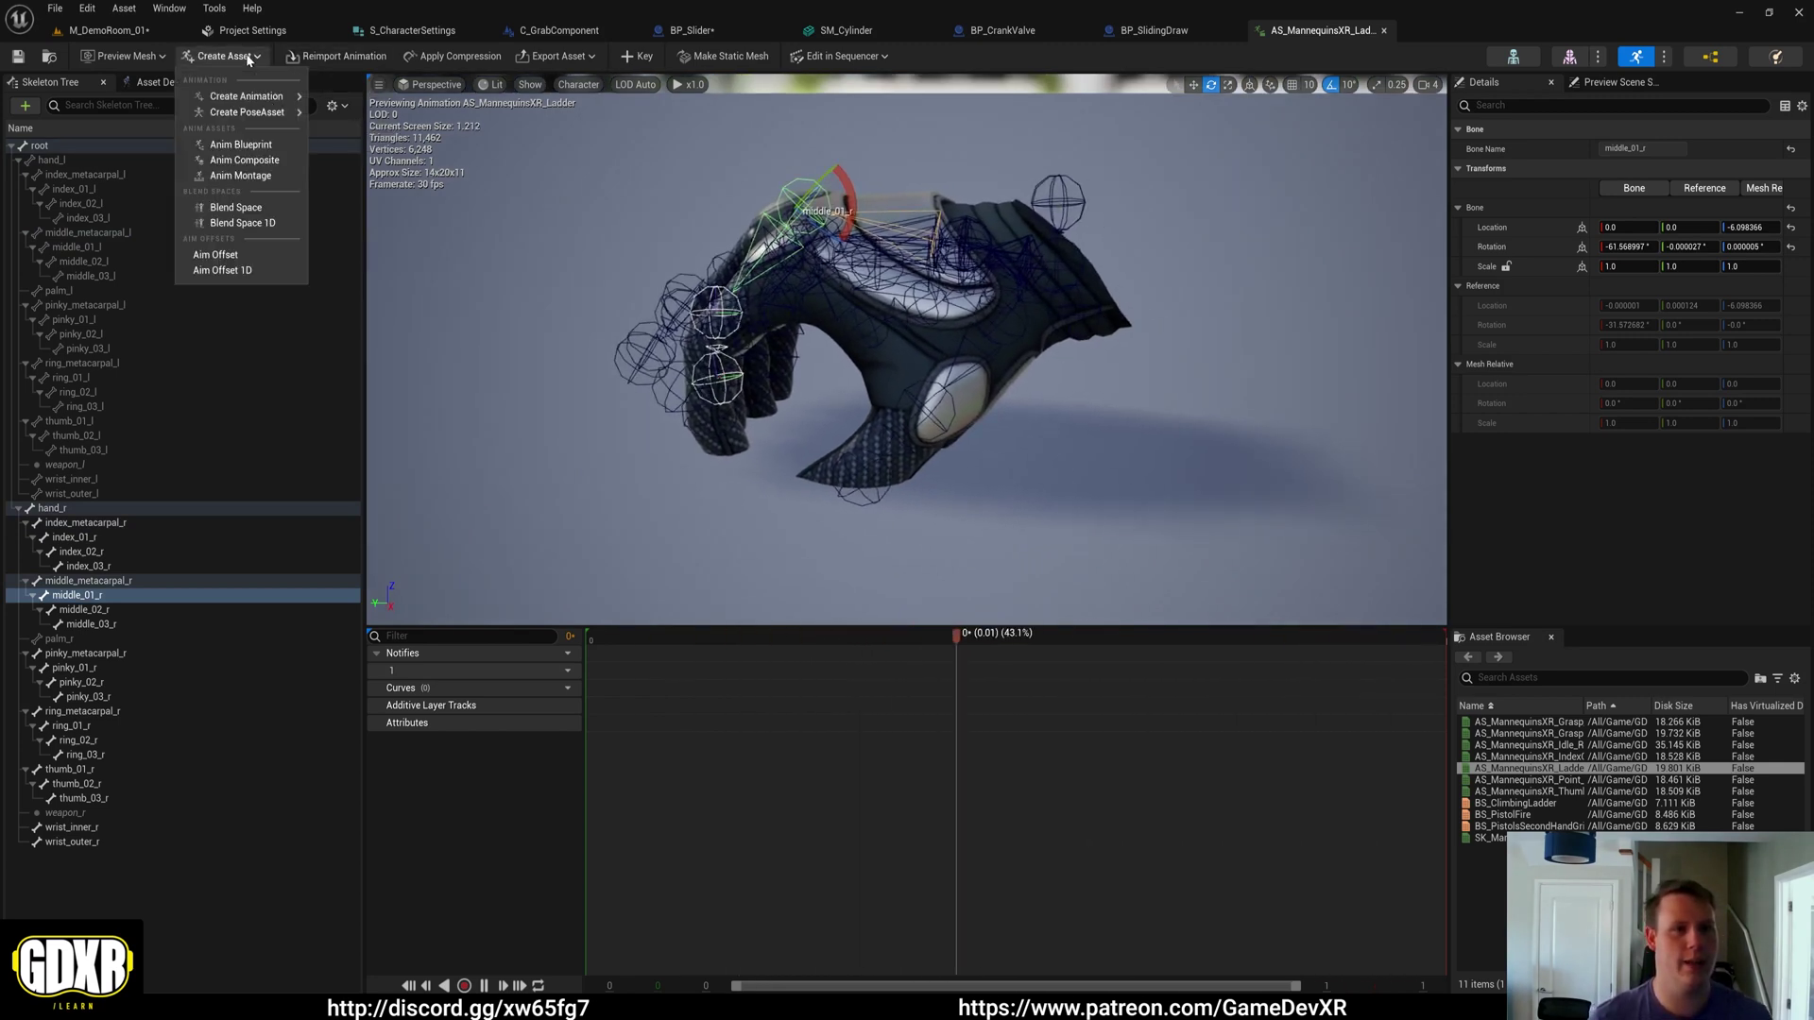
{"action": "mouse_move", "coordinate": [240, 104]}
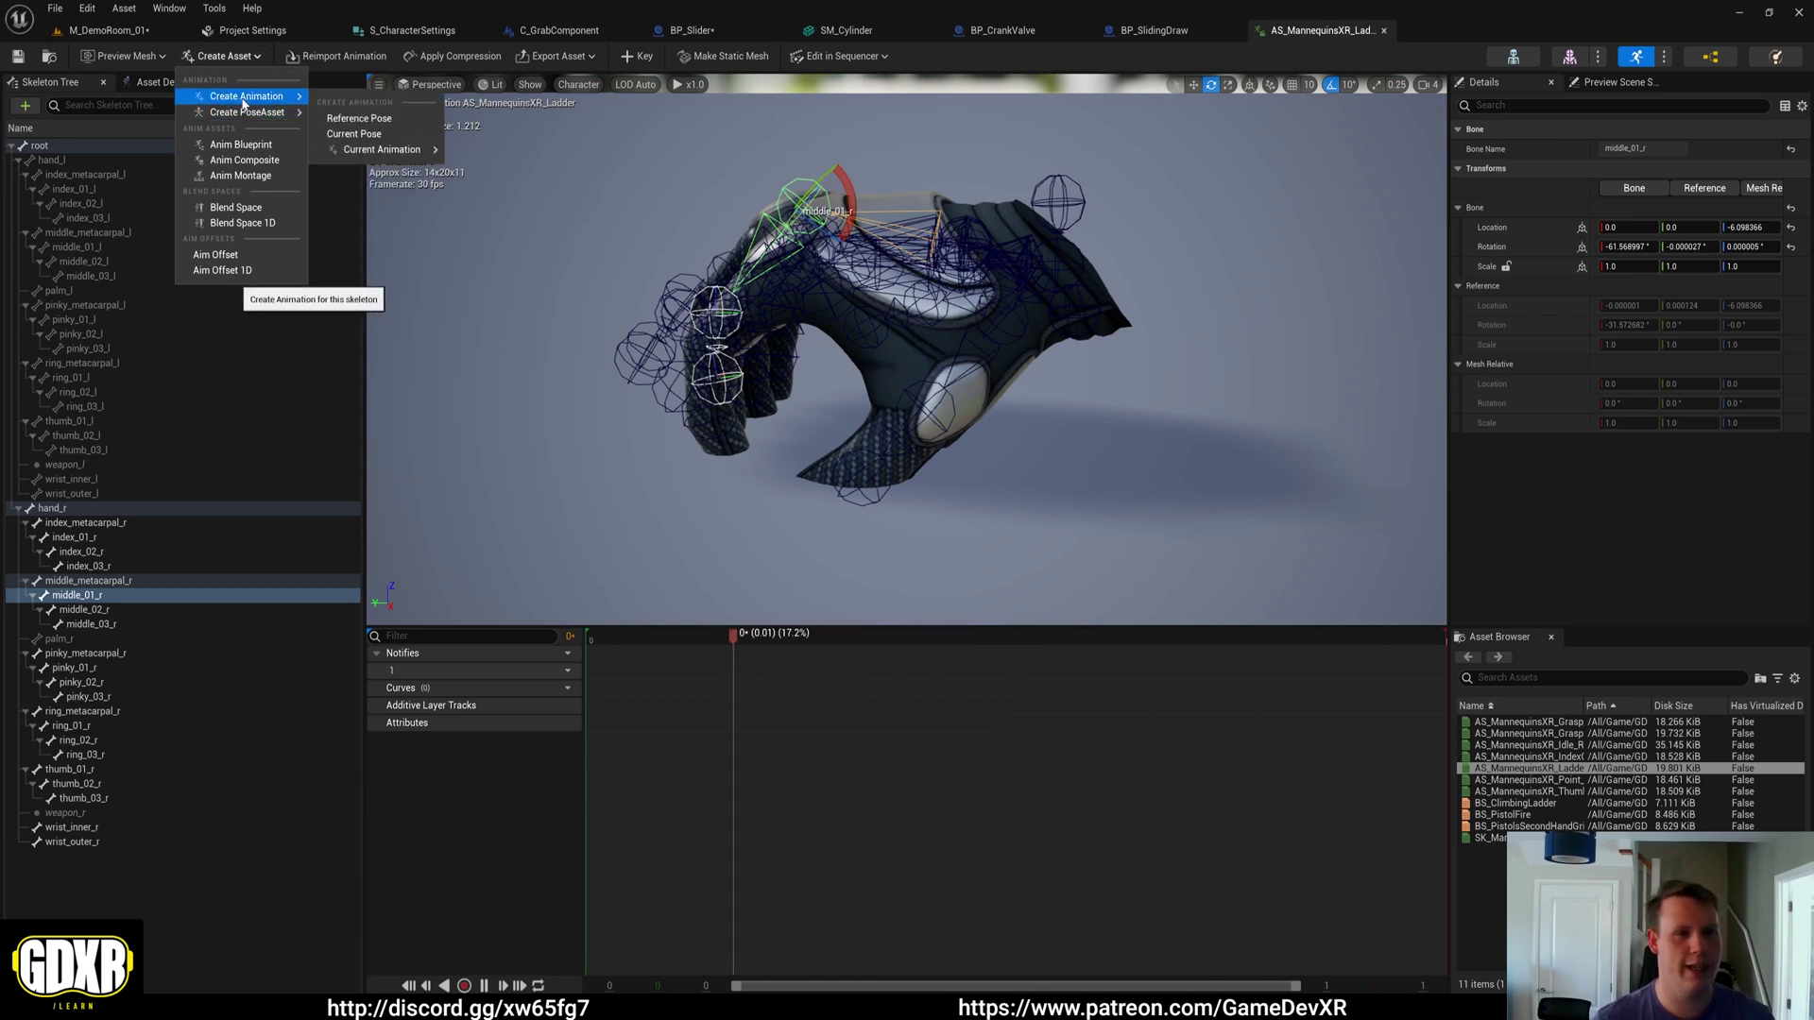
{"action": "mouse_move", "coordinate": [408, 147]}
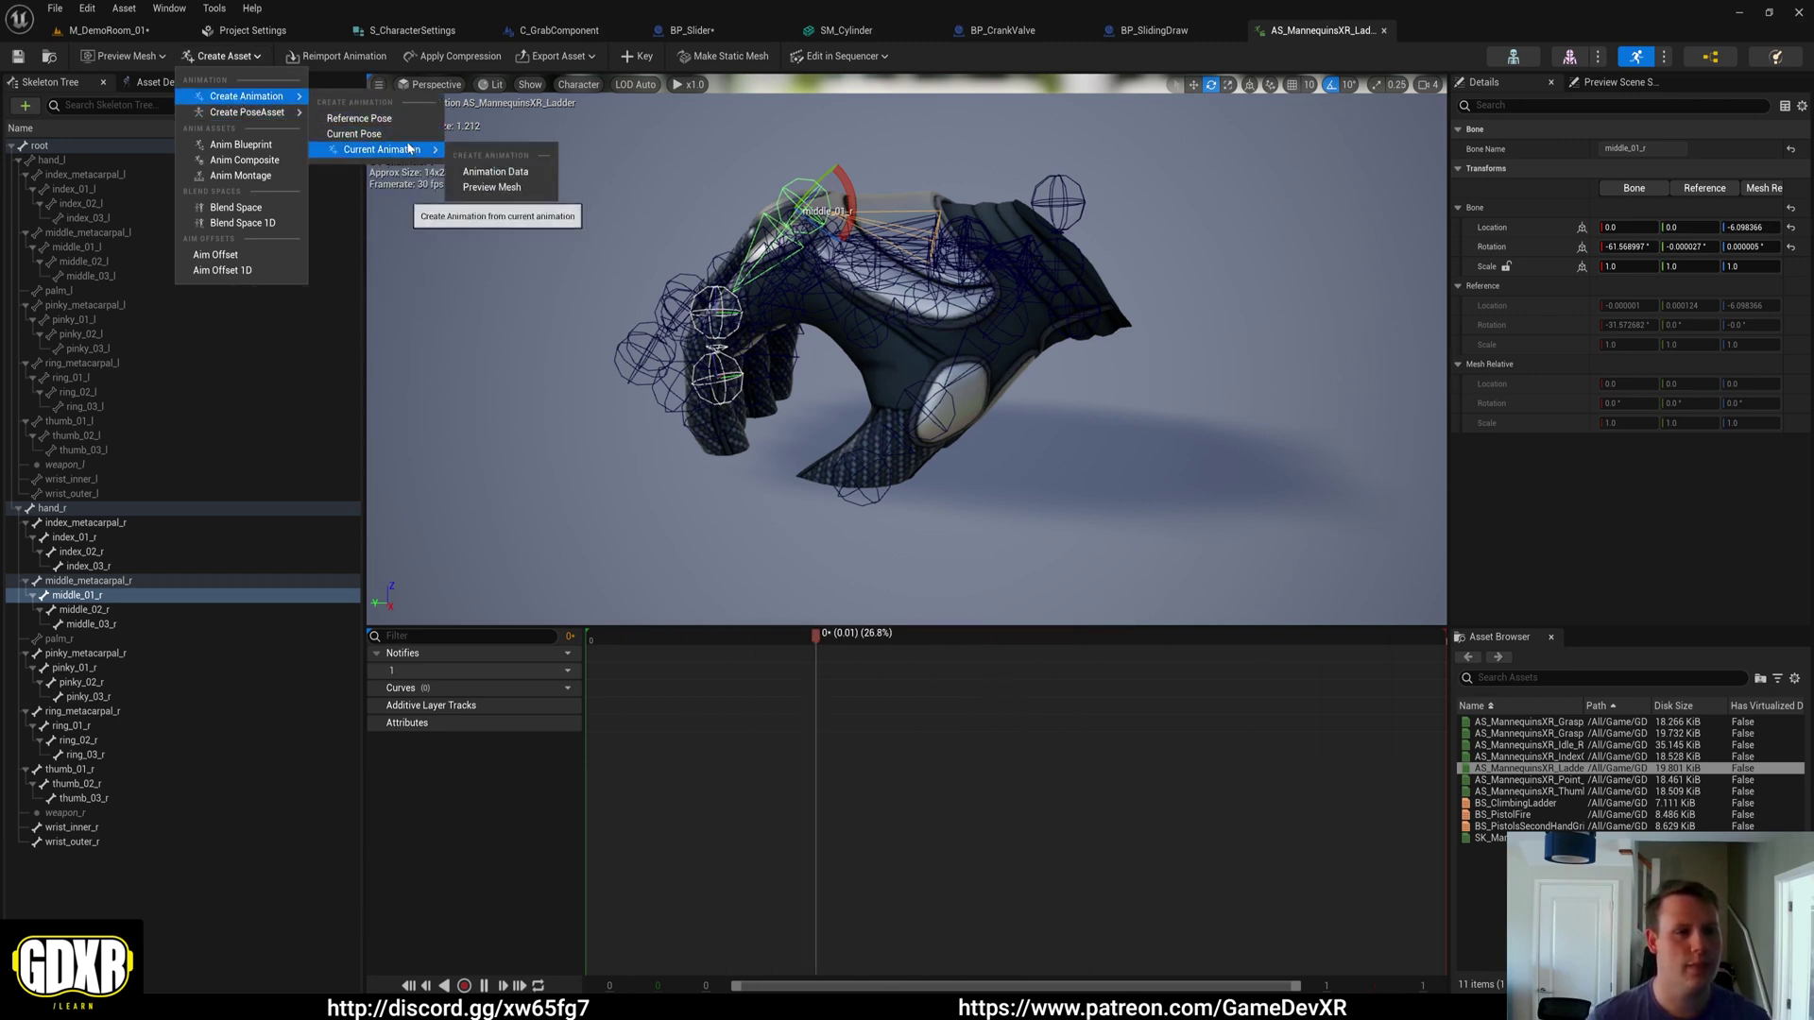
{"action": "left_click", "coordinate": [360, 134]}
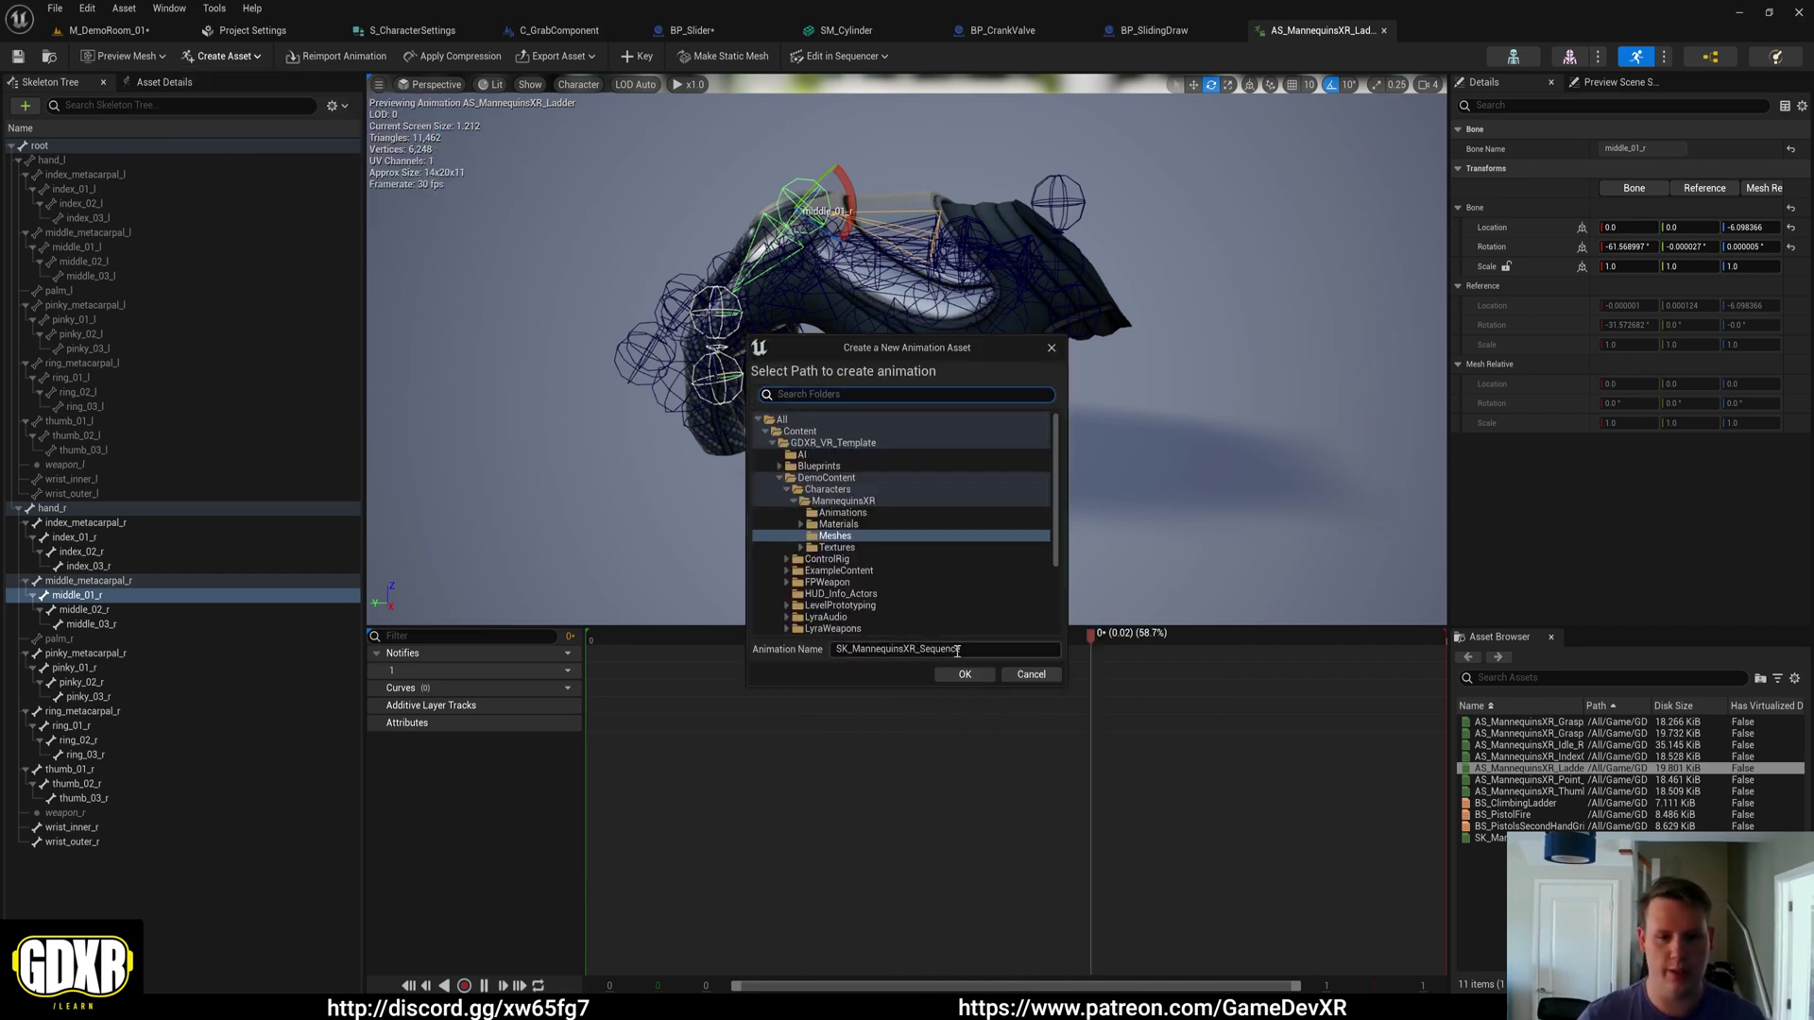
{"action": "left_click", "coordinate": [841, 512]}
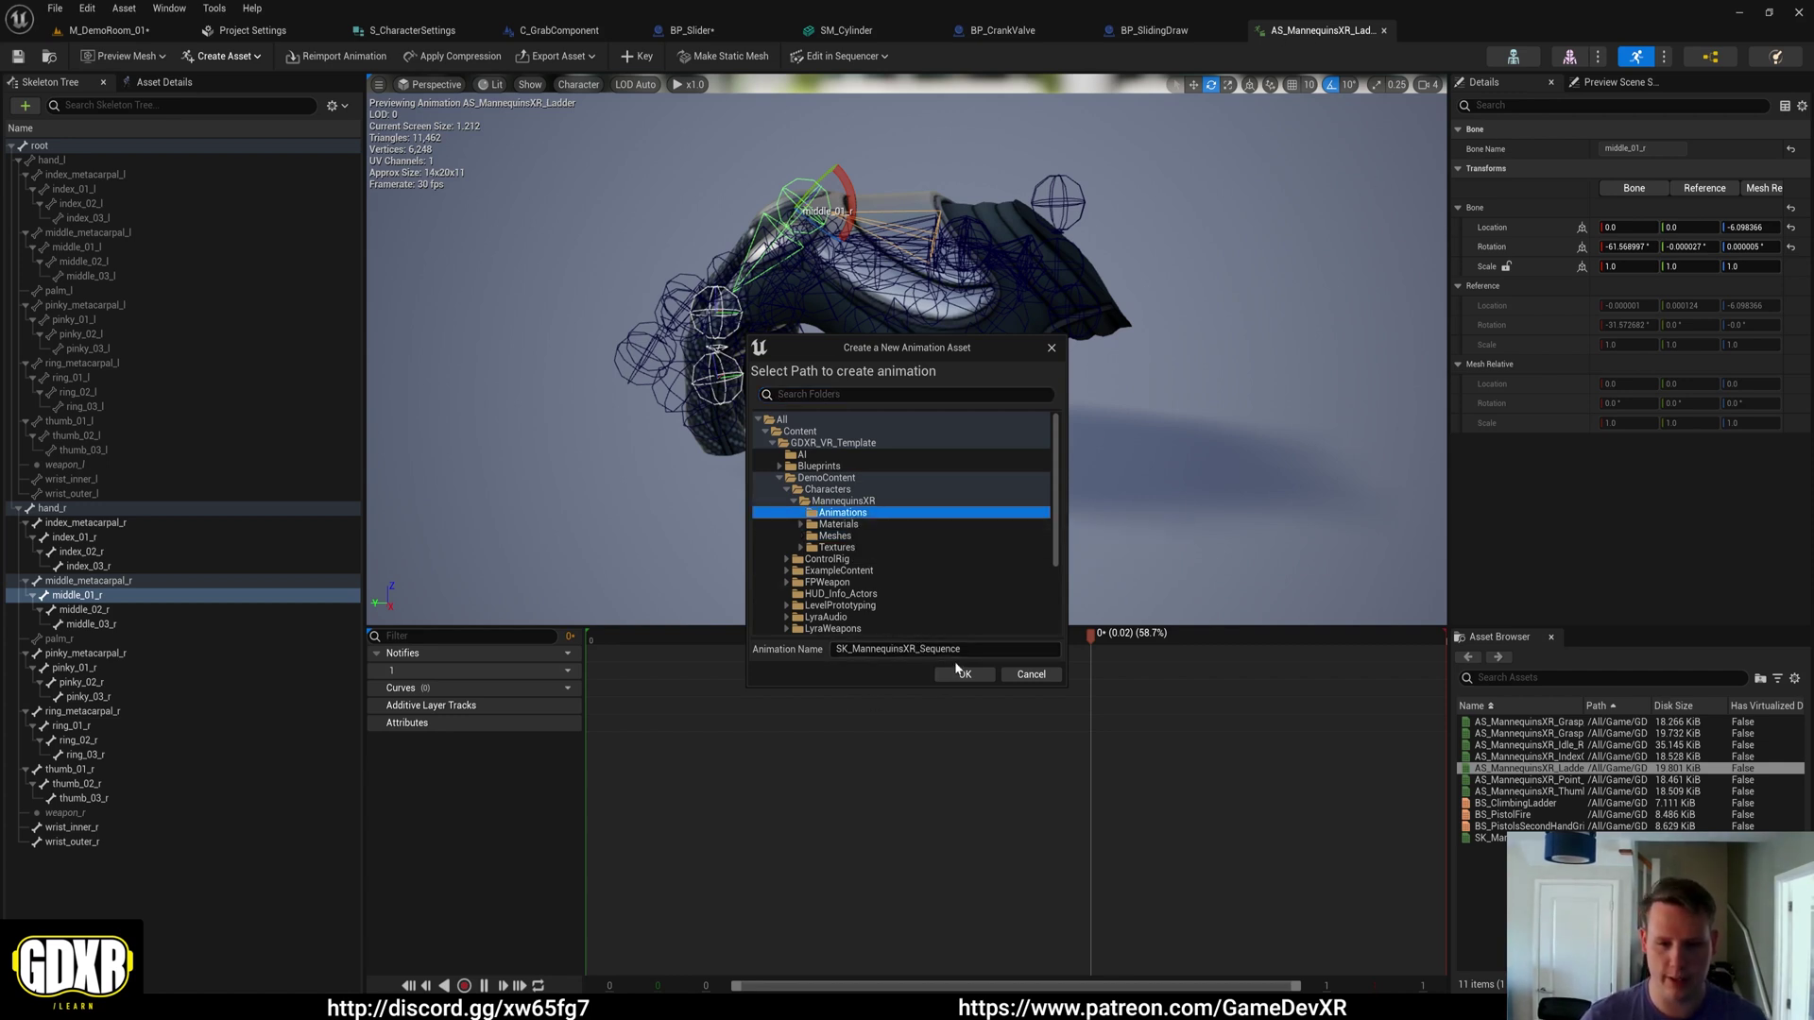
{"action": "left_click_drag", "start_coordinate": [982, 649], "coordinate": [823, 648]}
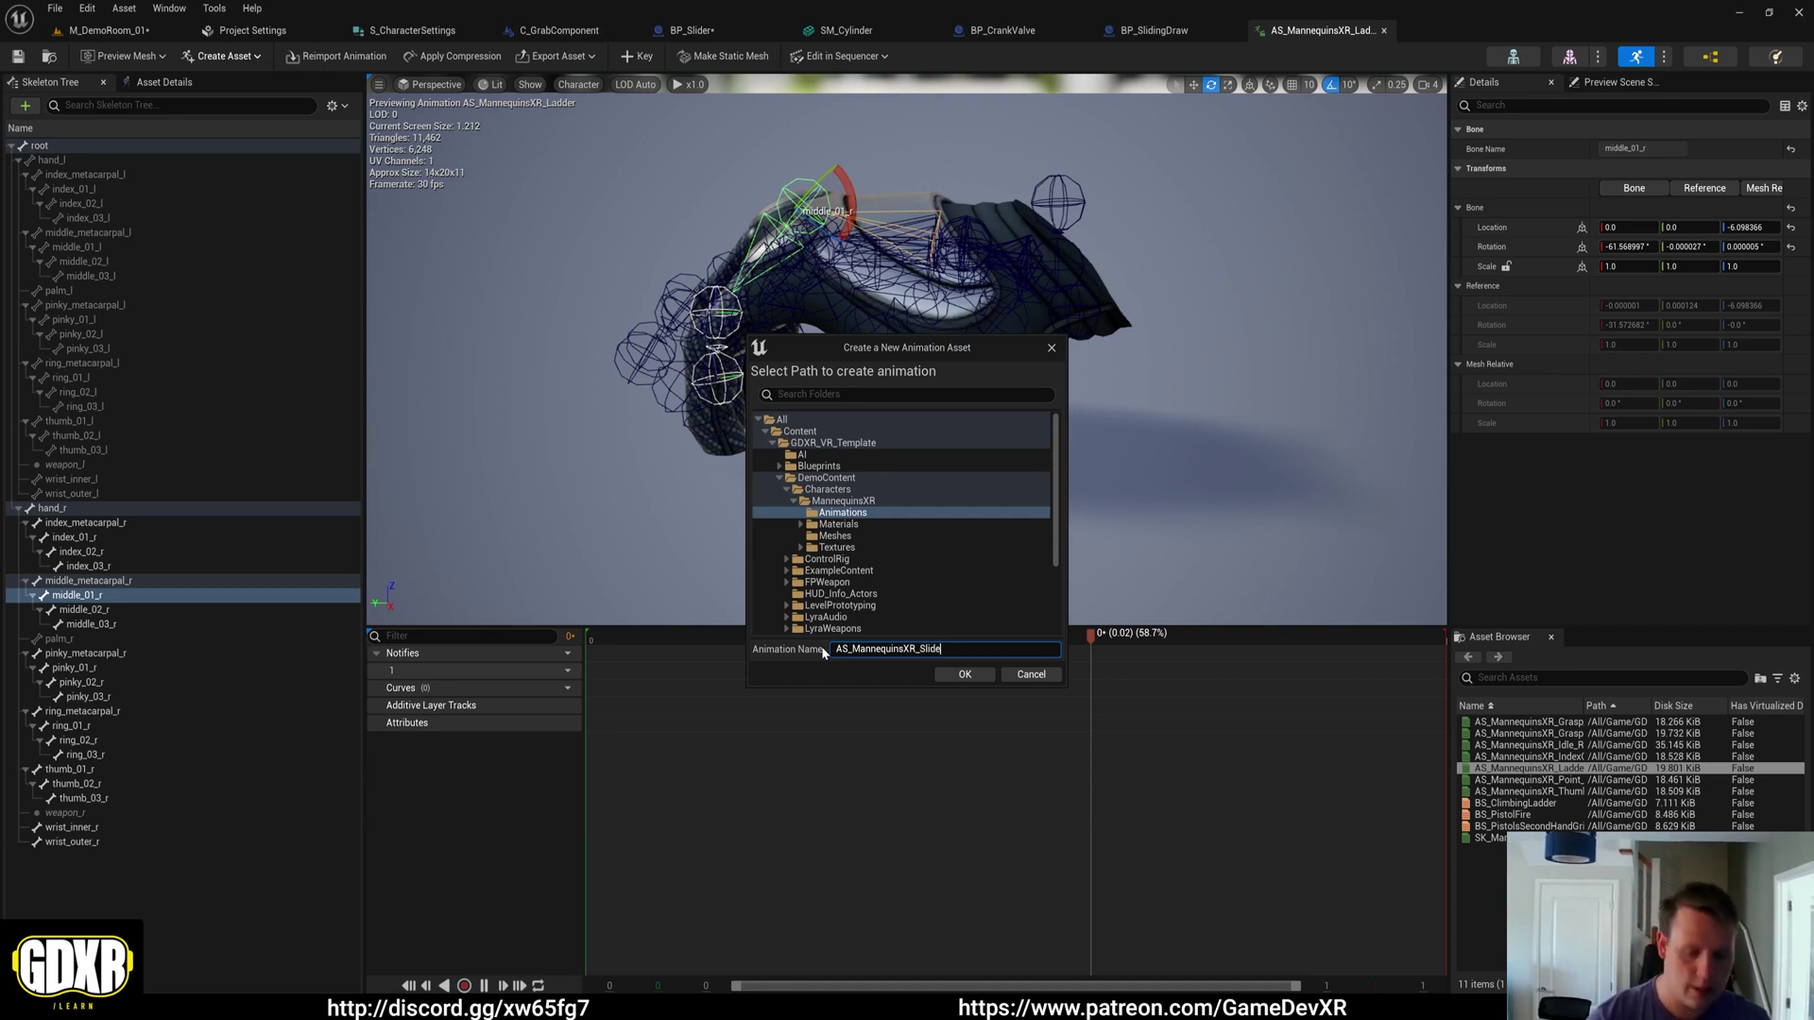
{"action": "left_click", "coordinate": [943, 676]}
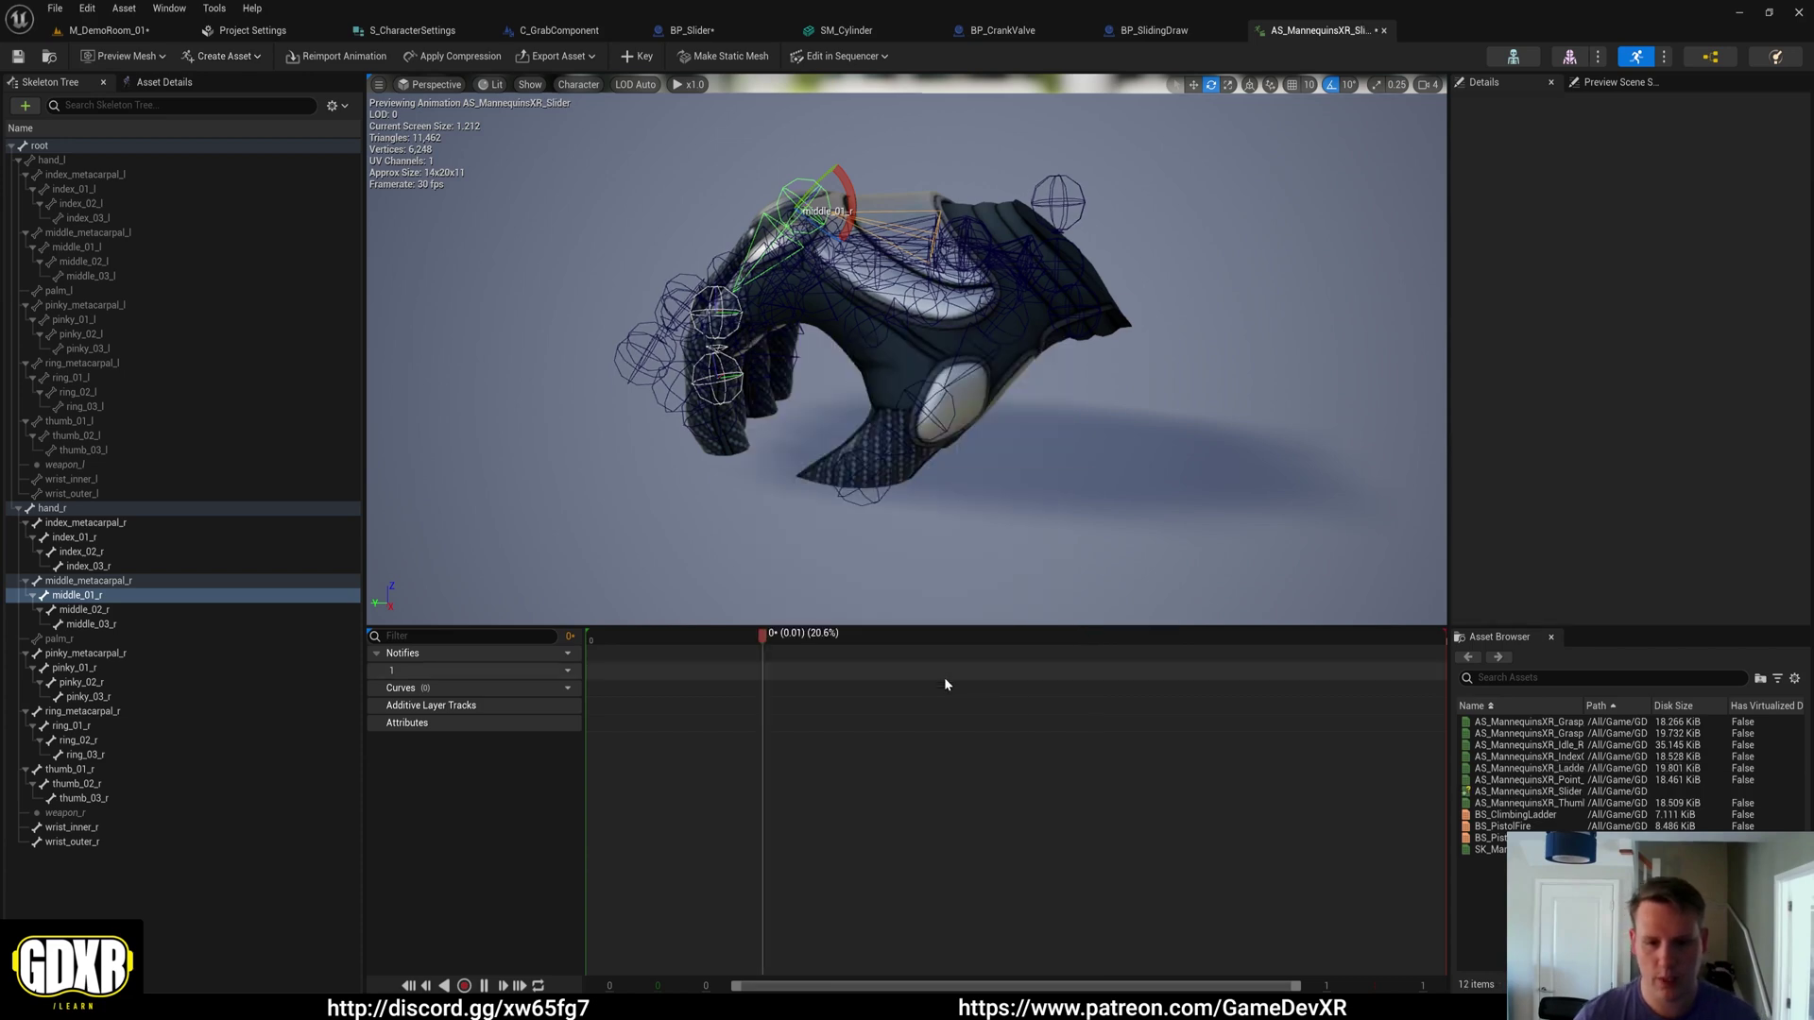
Check SnapHandLeft's Custom Anim Blend Space setting in BP_Slider, and return to the M_DemoRoom_01 level.
{"action": "left_click", "coordinate": [107, 30]}
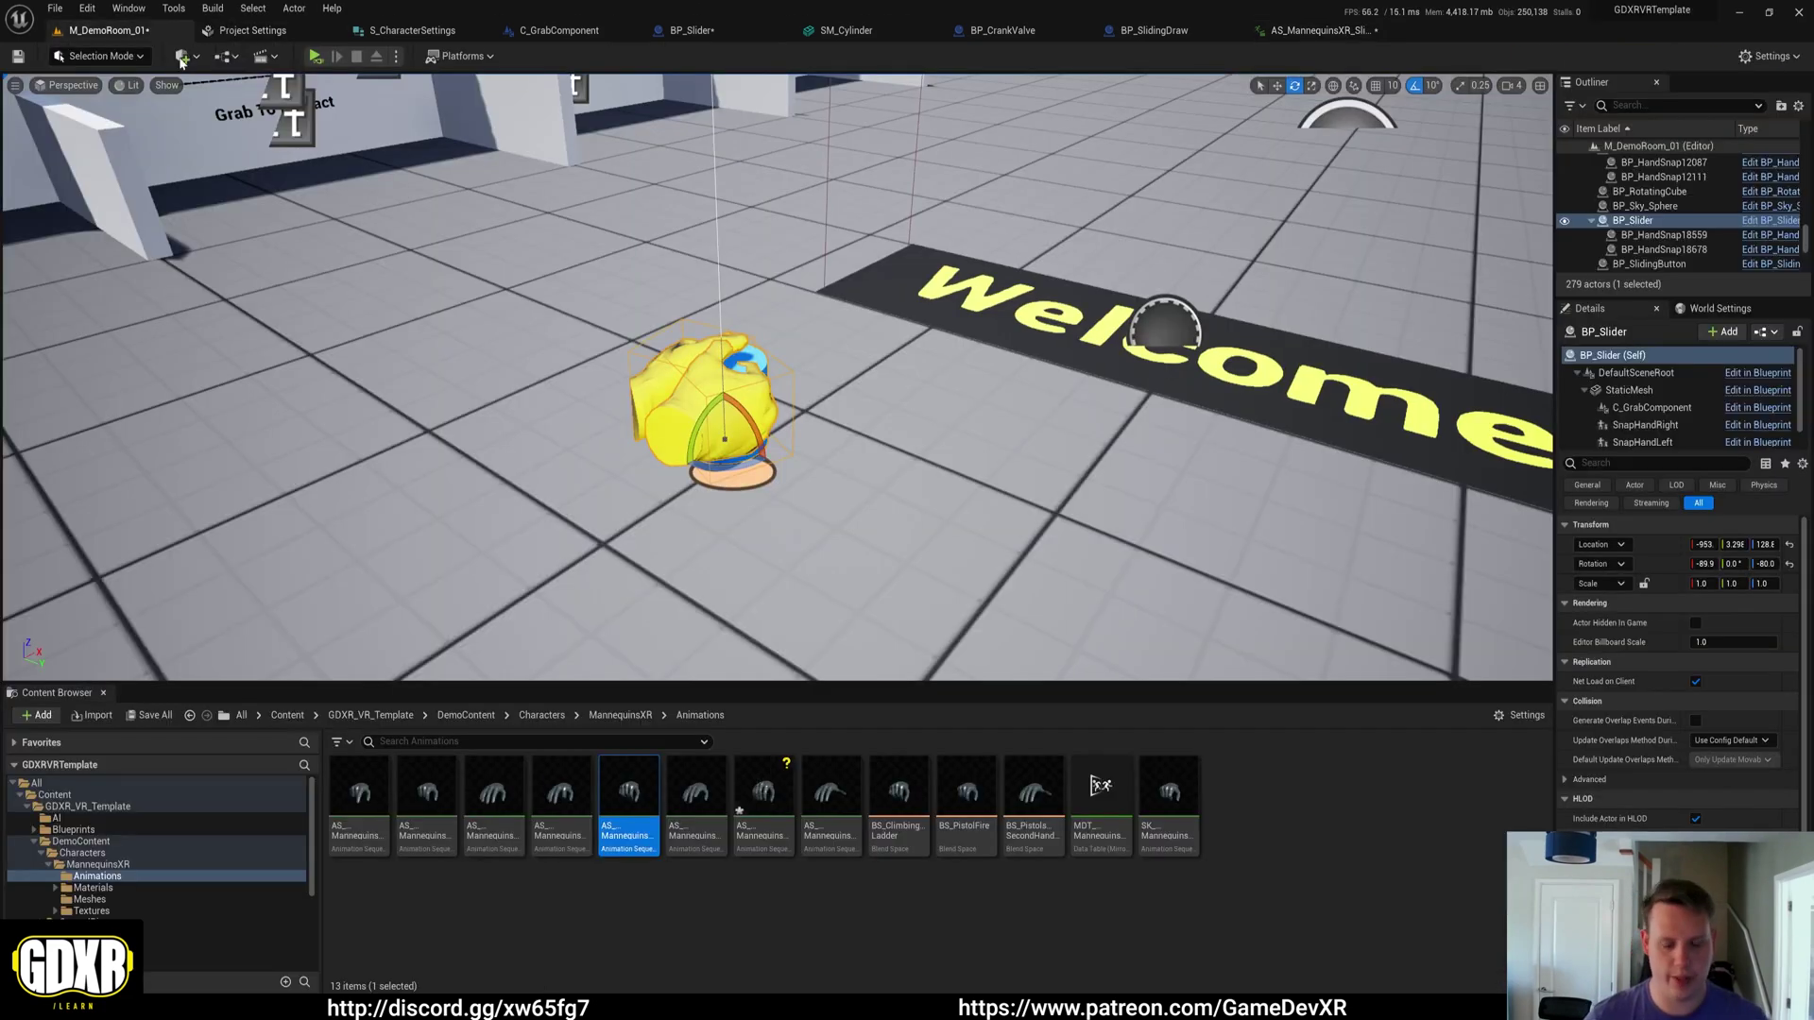
{"action": "left_click", "coordinate": [750, 945]}
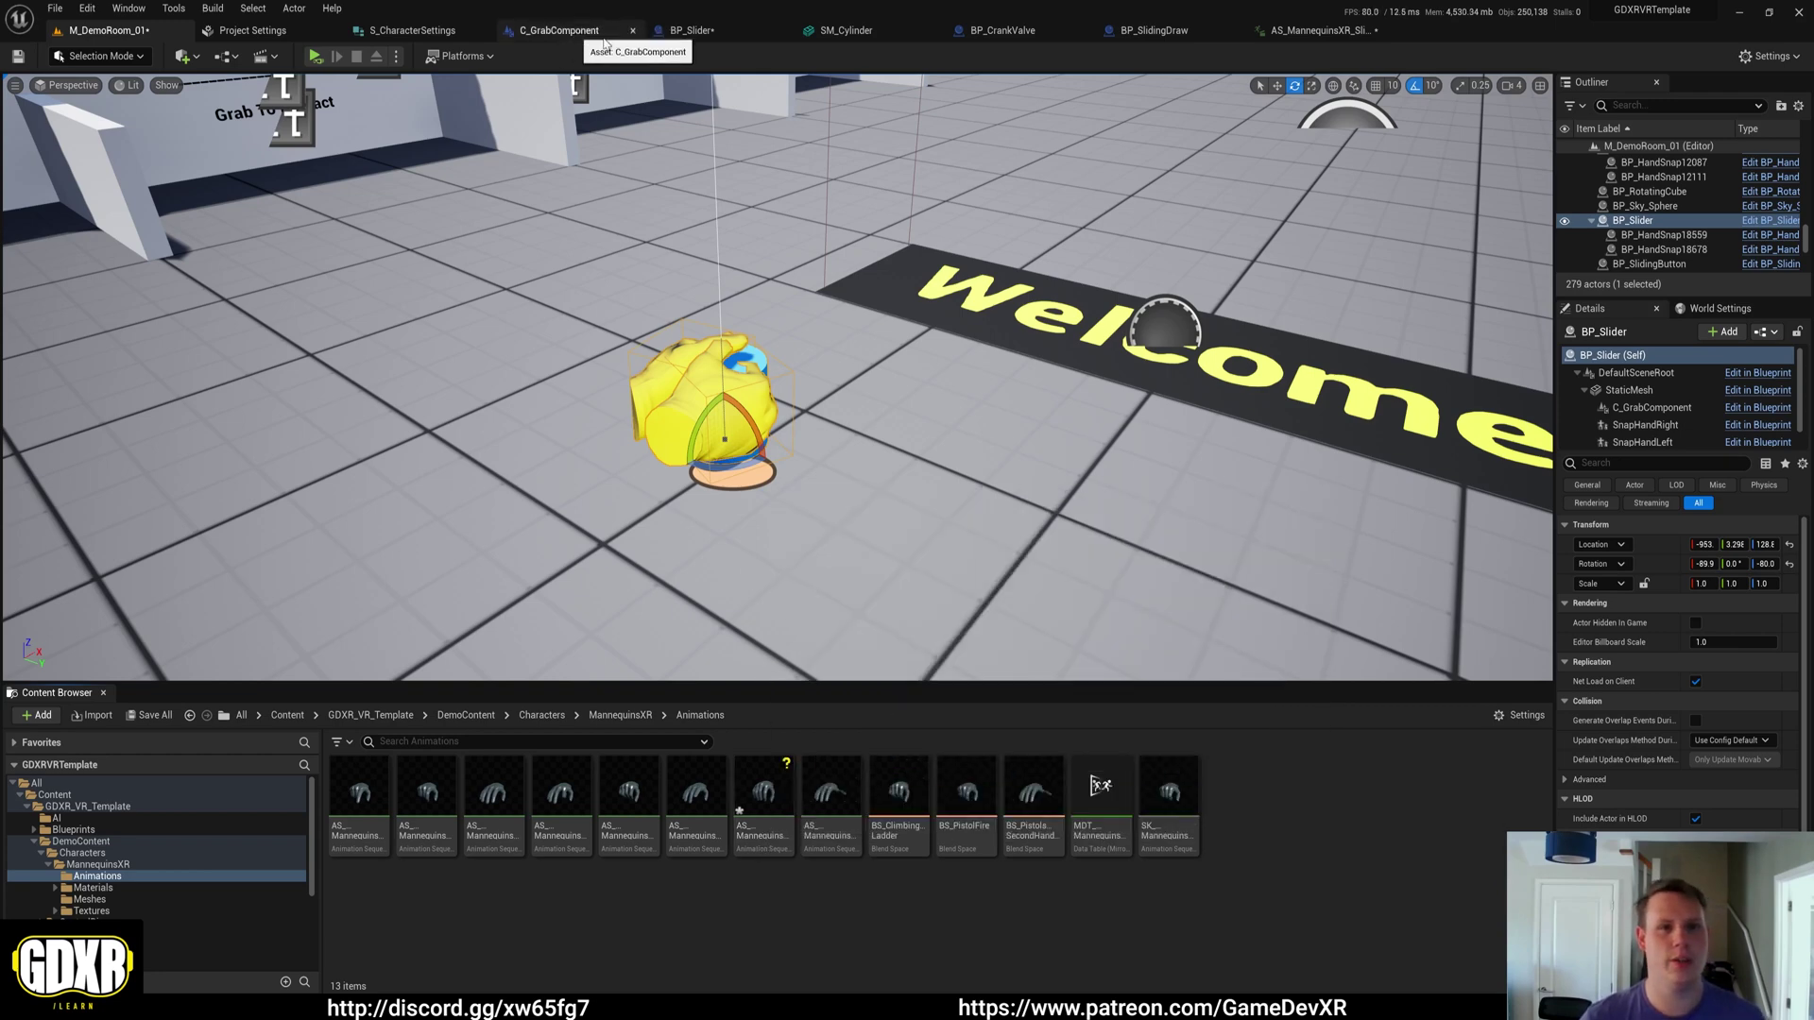
{"action": "left_click", "coordinate": [687, 31]}
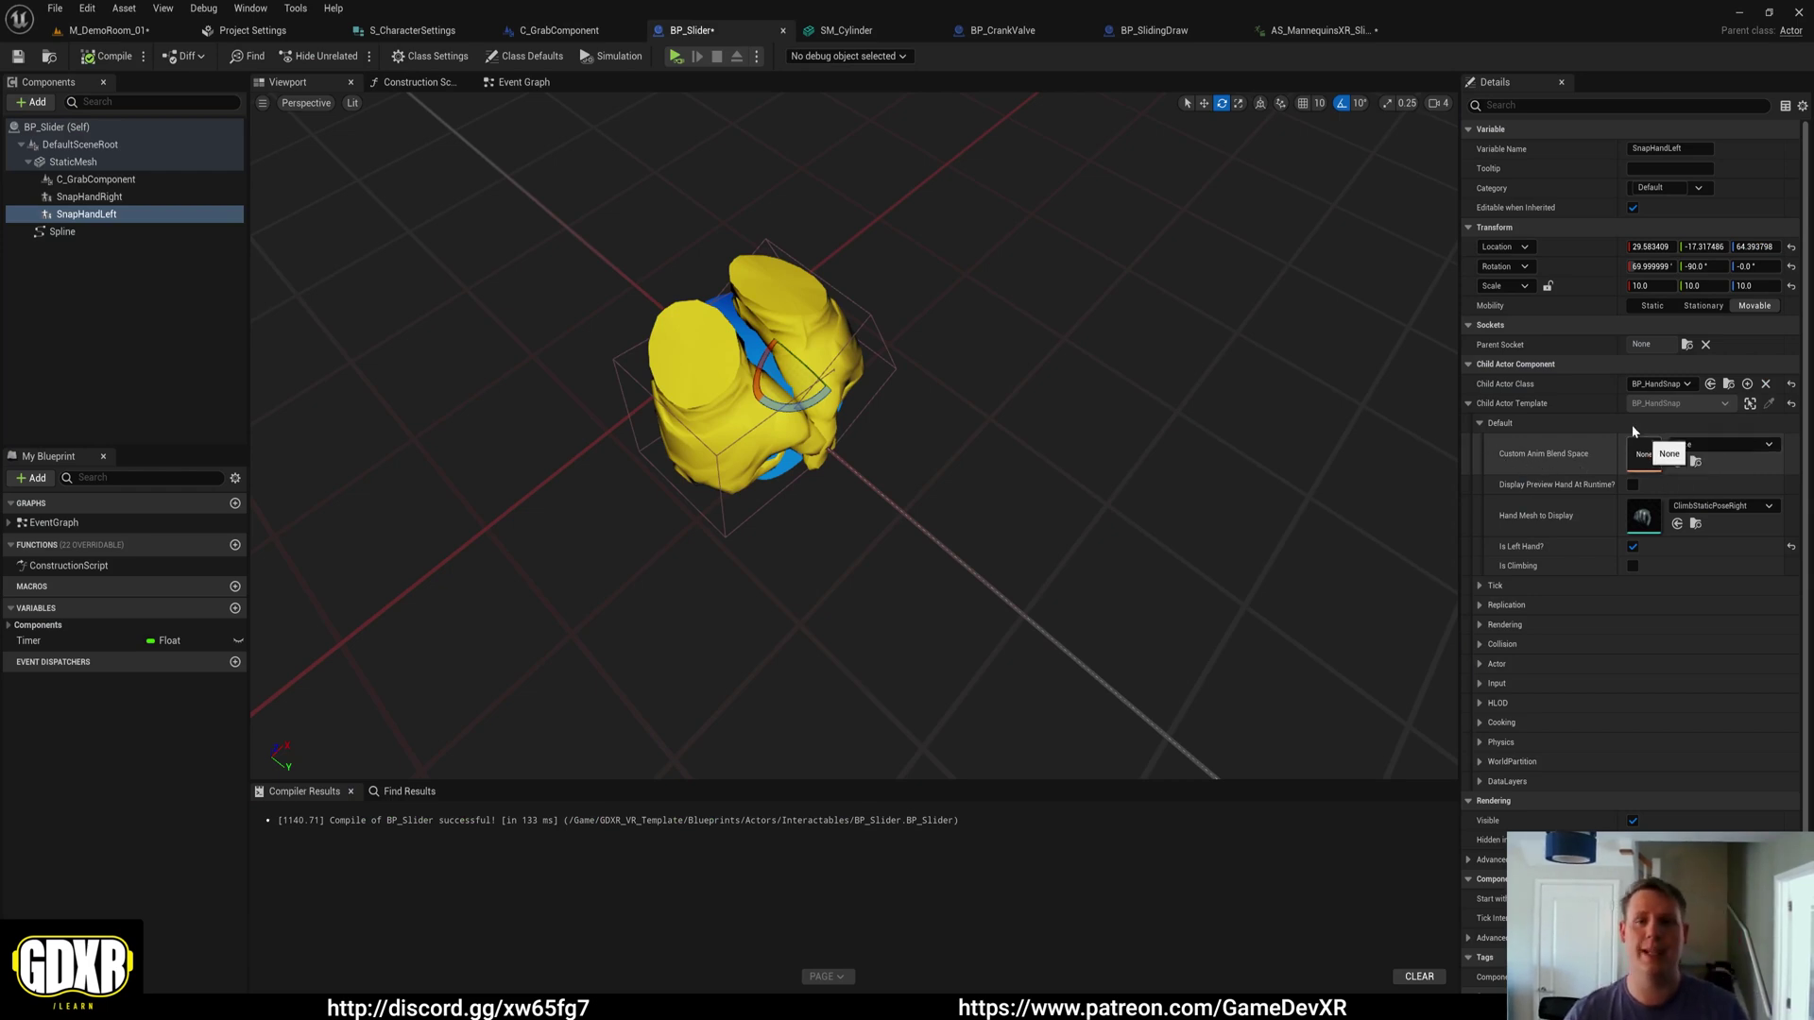
{"action": "left_click", "coordinate": [109, 31]}
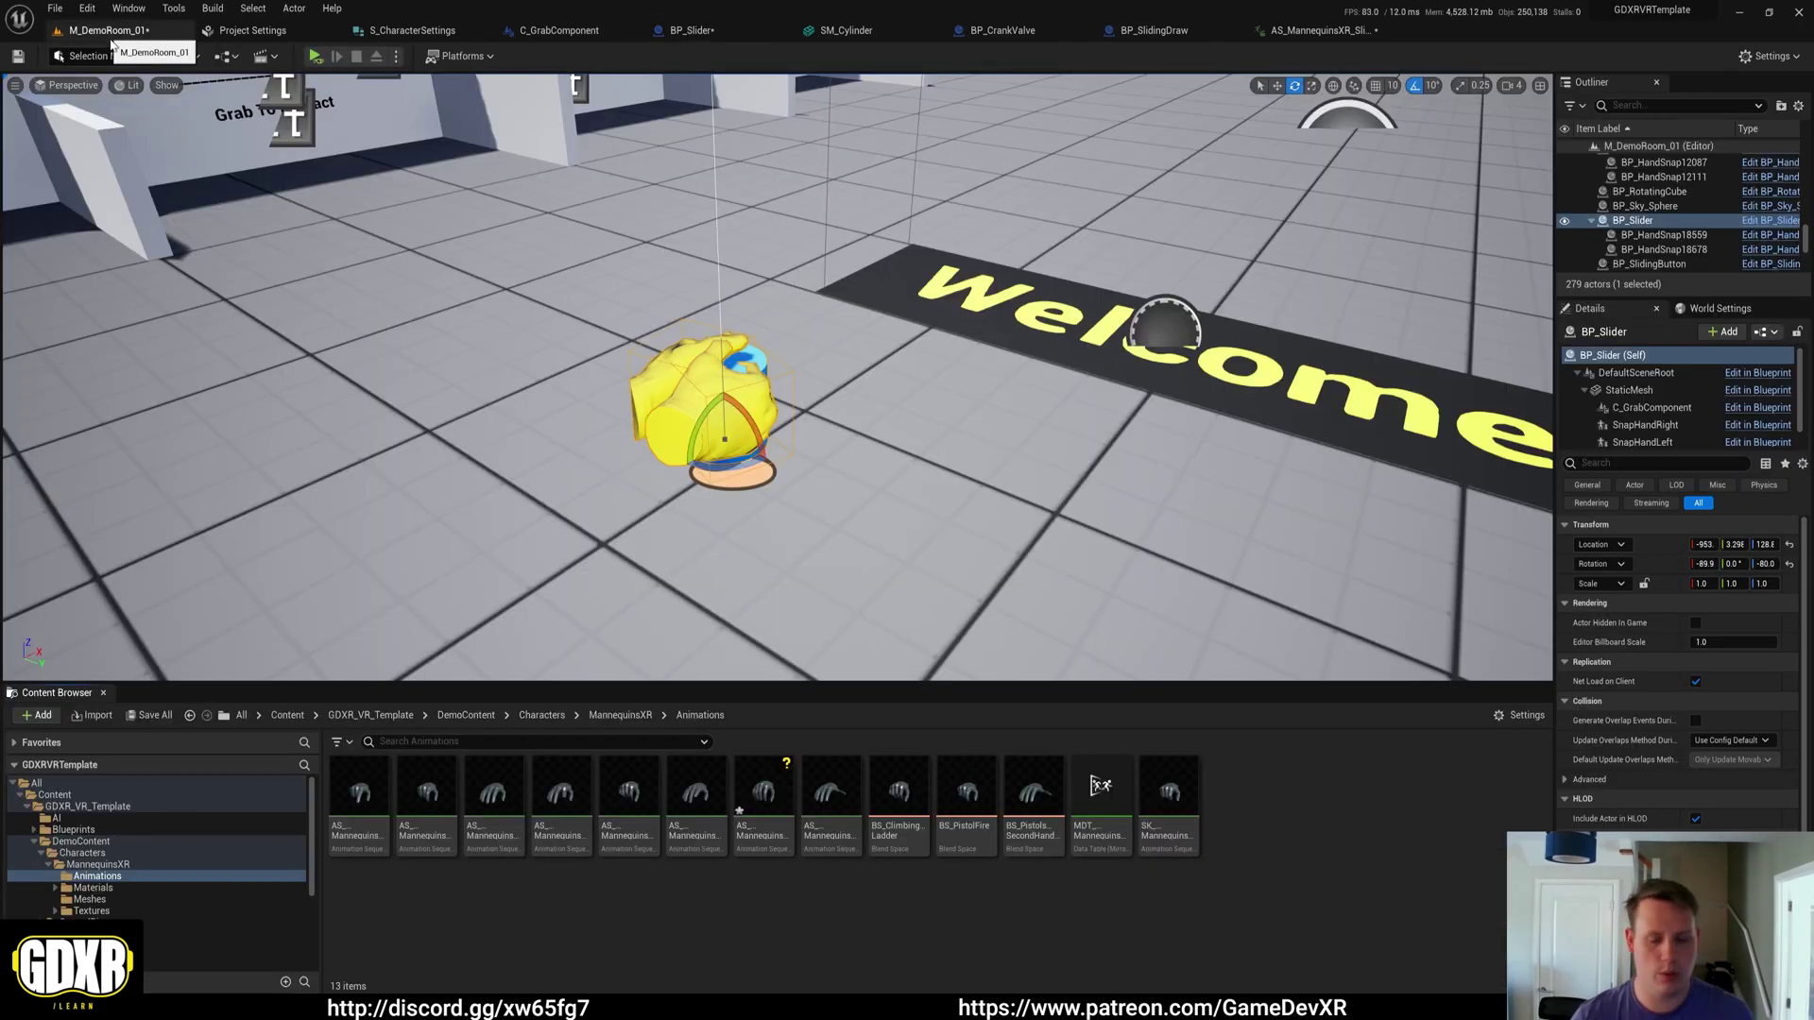
{"action": "right_click", "coordinate": [960, 923]}
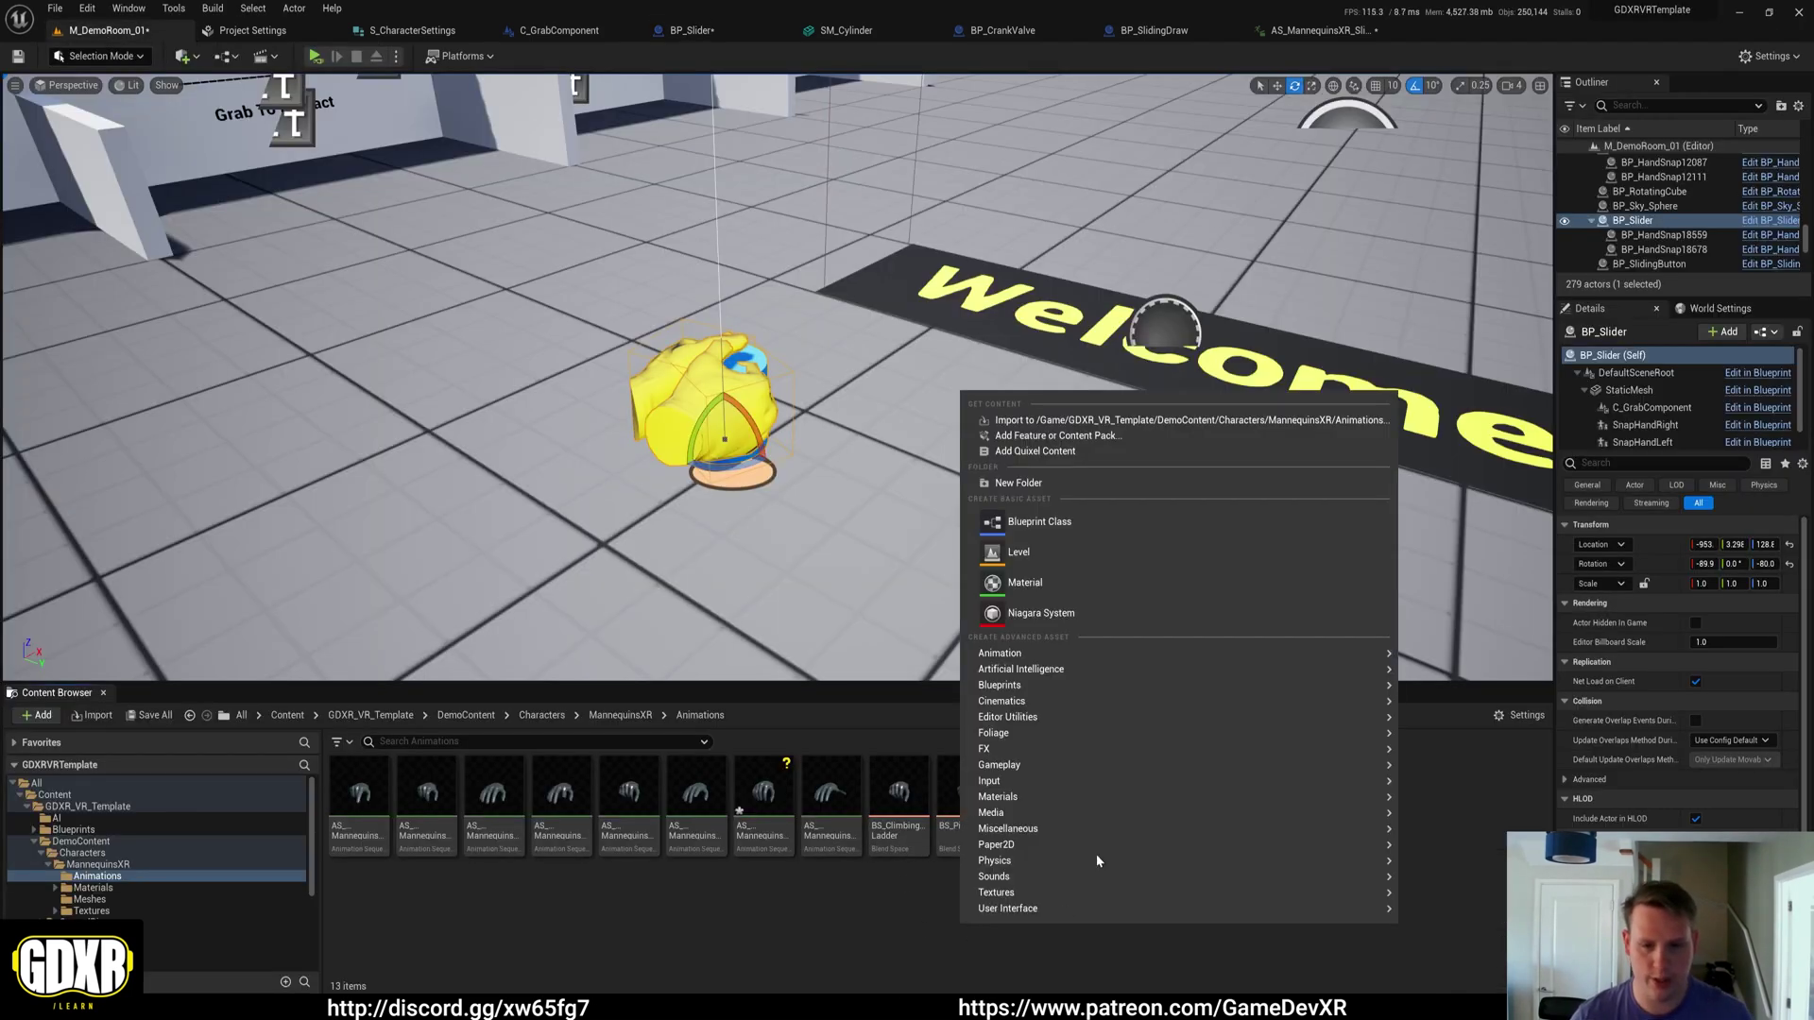
{"action": "mouse_move", "coordinate": [1101, 652]}
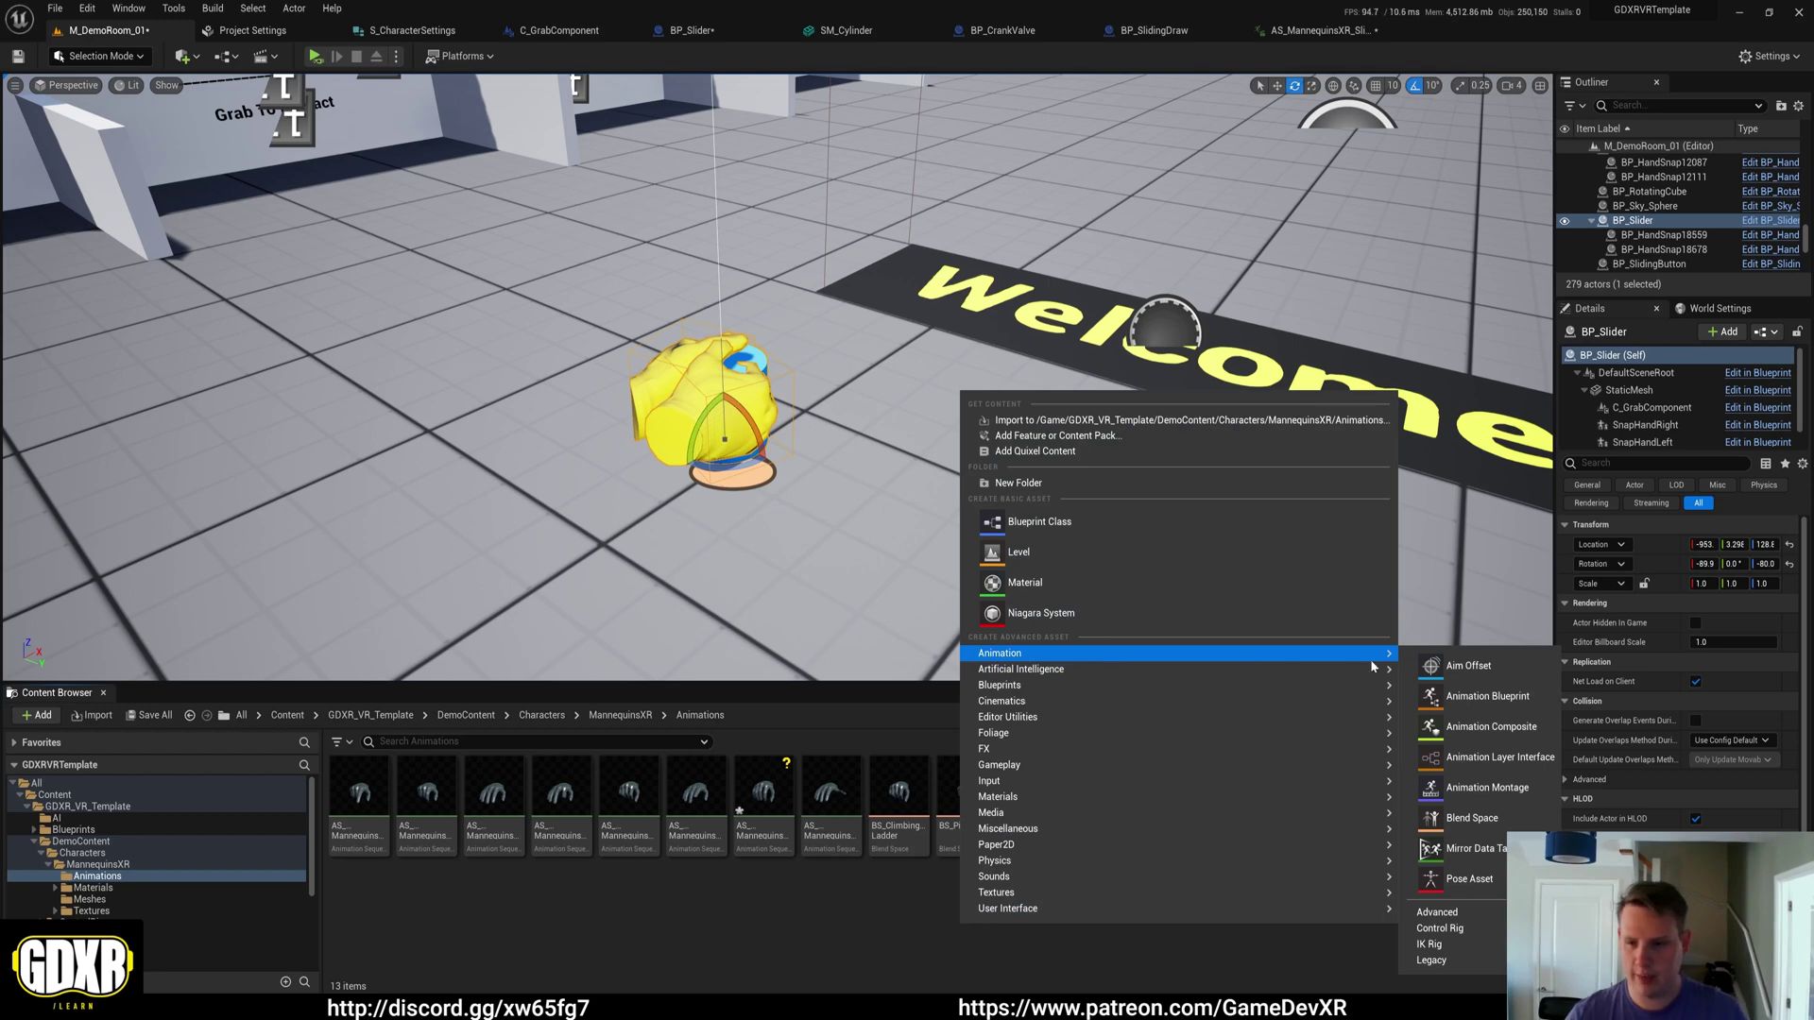
{"action": "left_click", "coordinate": [1490, 825]}
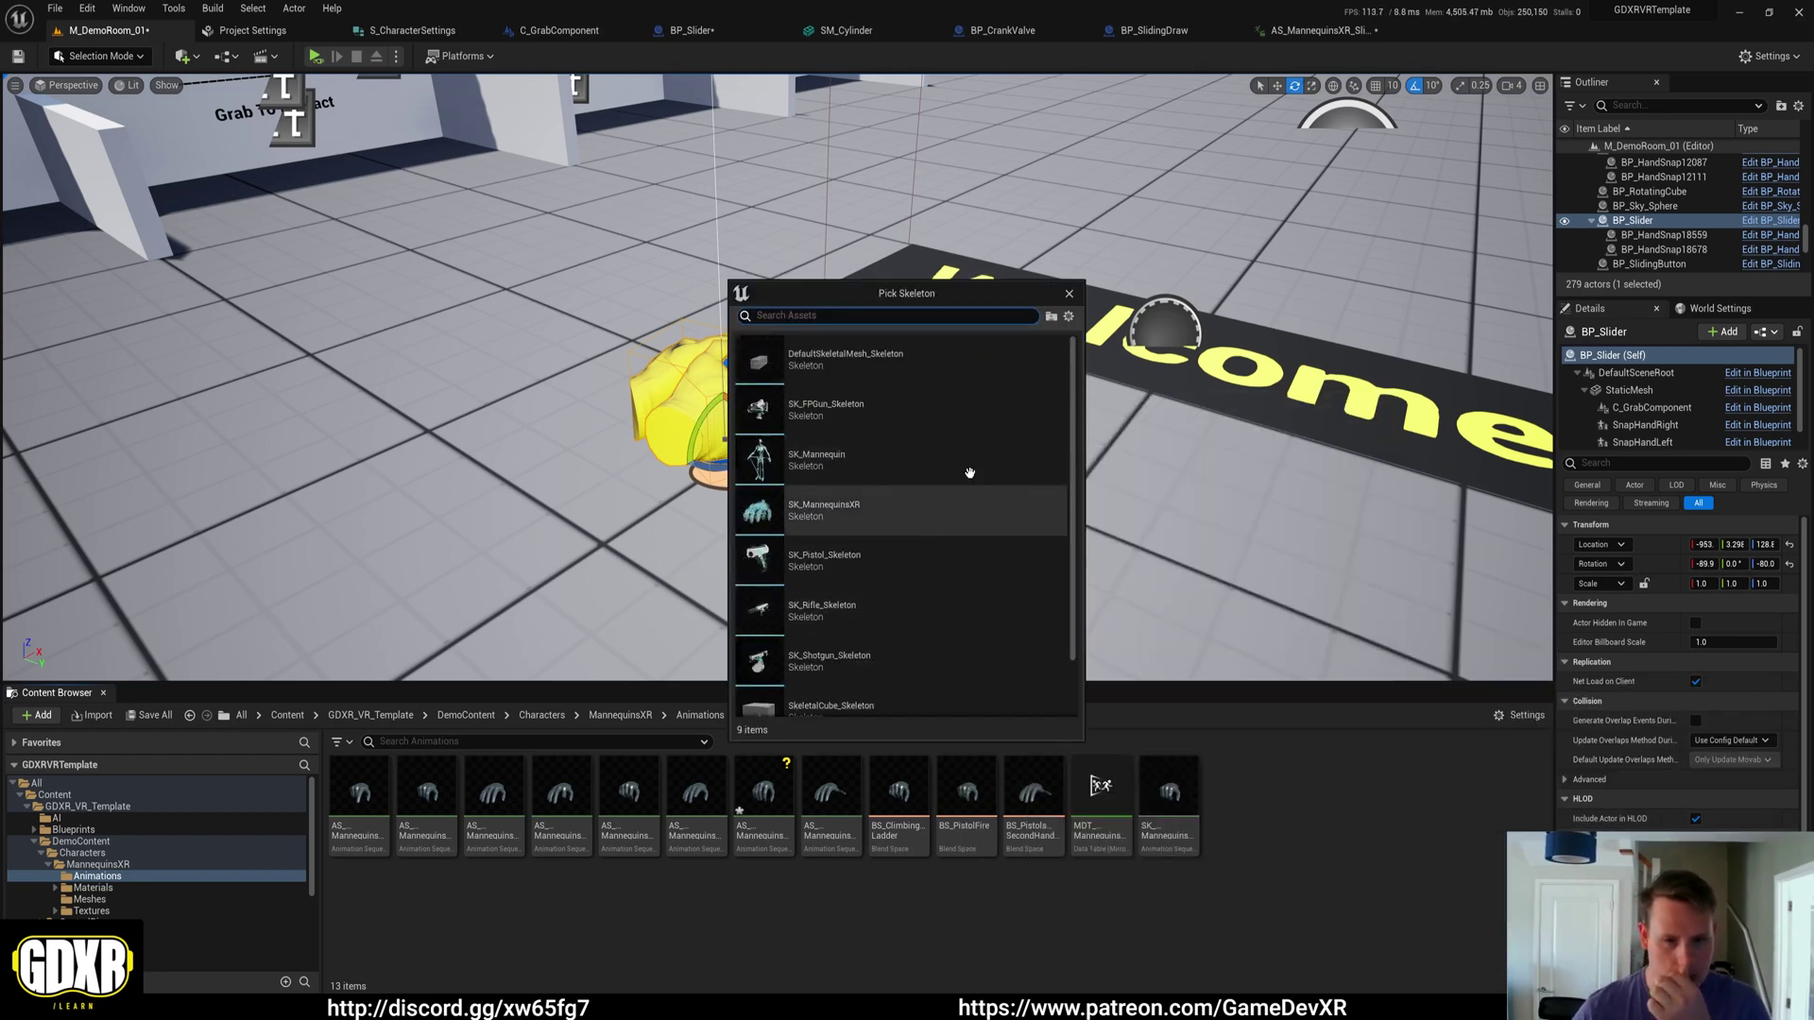
{"action": "scroll", "coordinate": [966, 505], "scroll_direction": "down", "scroll_amount": 3}
{"action": "scroll", "coordinate": [967, 507], "scroll_direction": "up", "scroll_amount": 3}
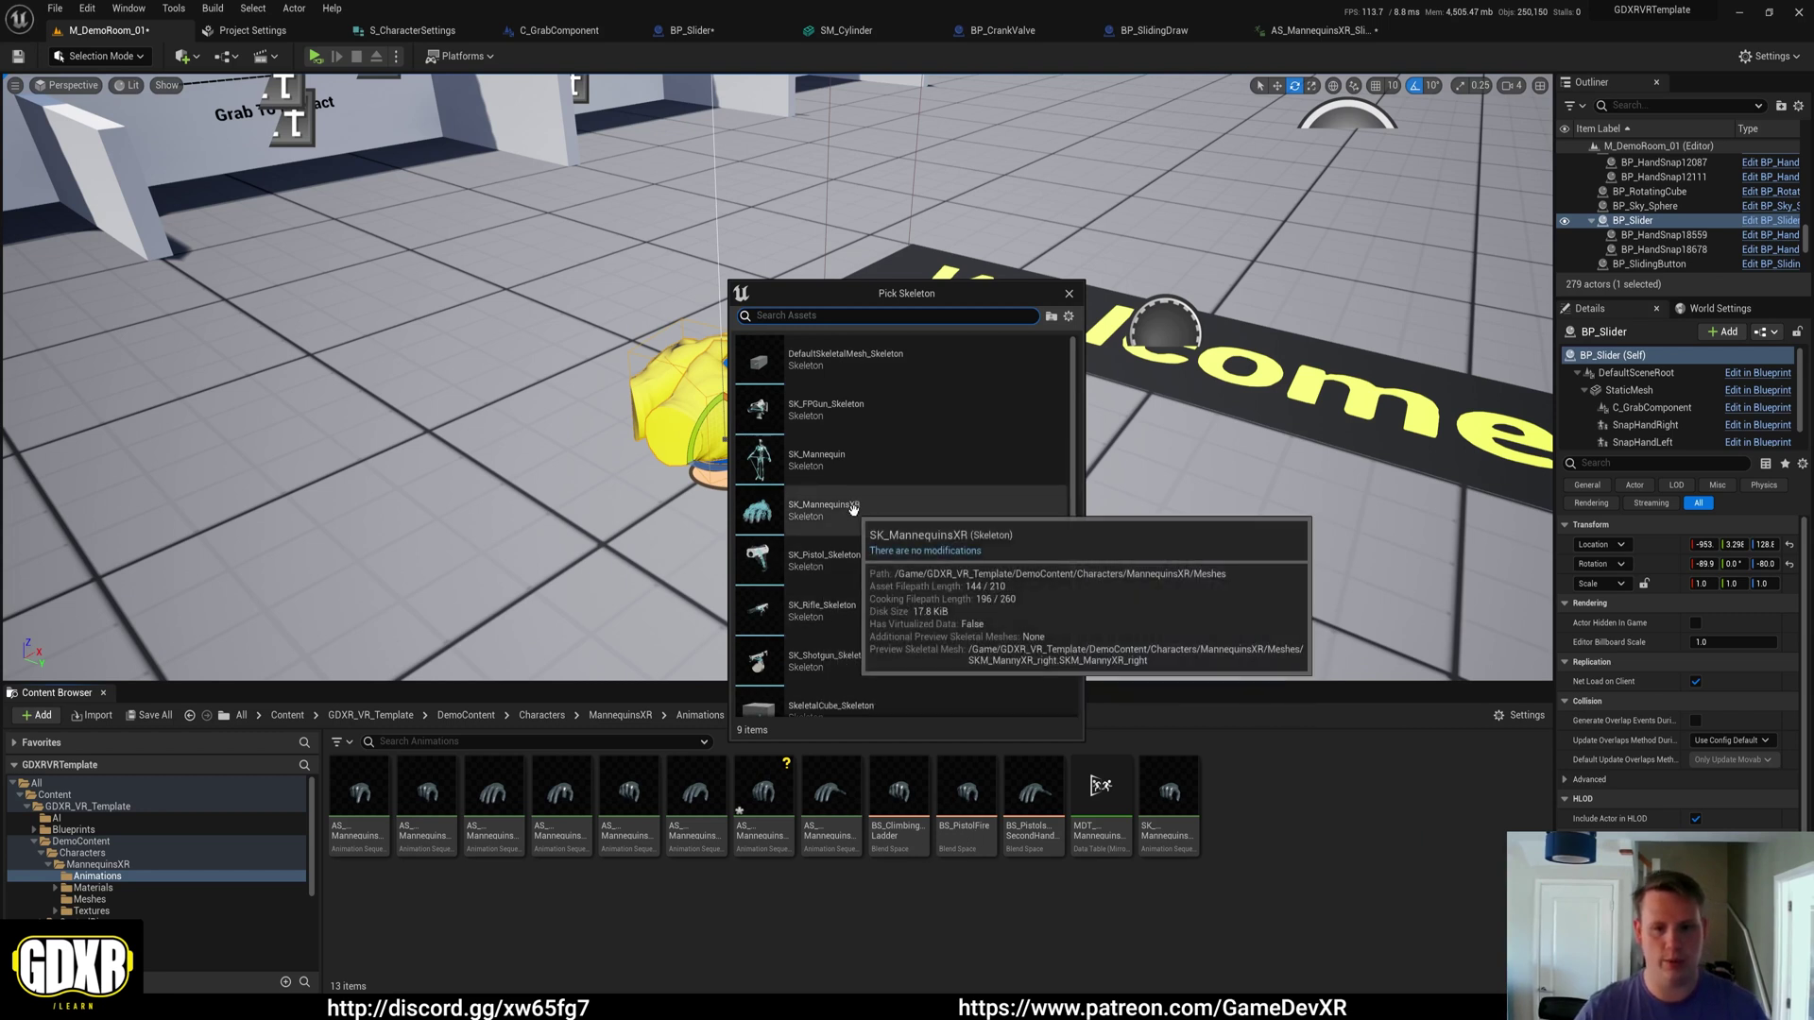
{"action": "left_click", "coordinate": [1070, 296]}
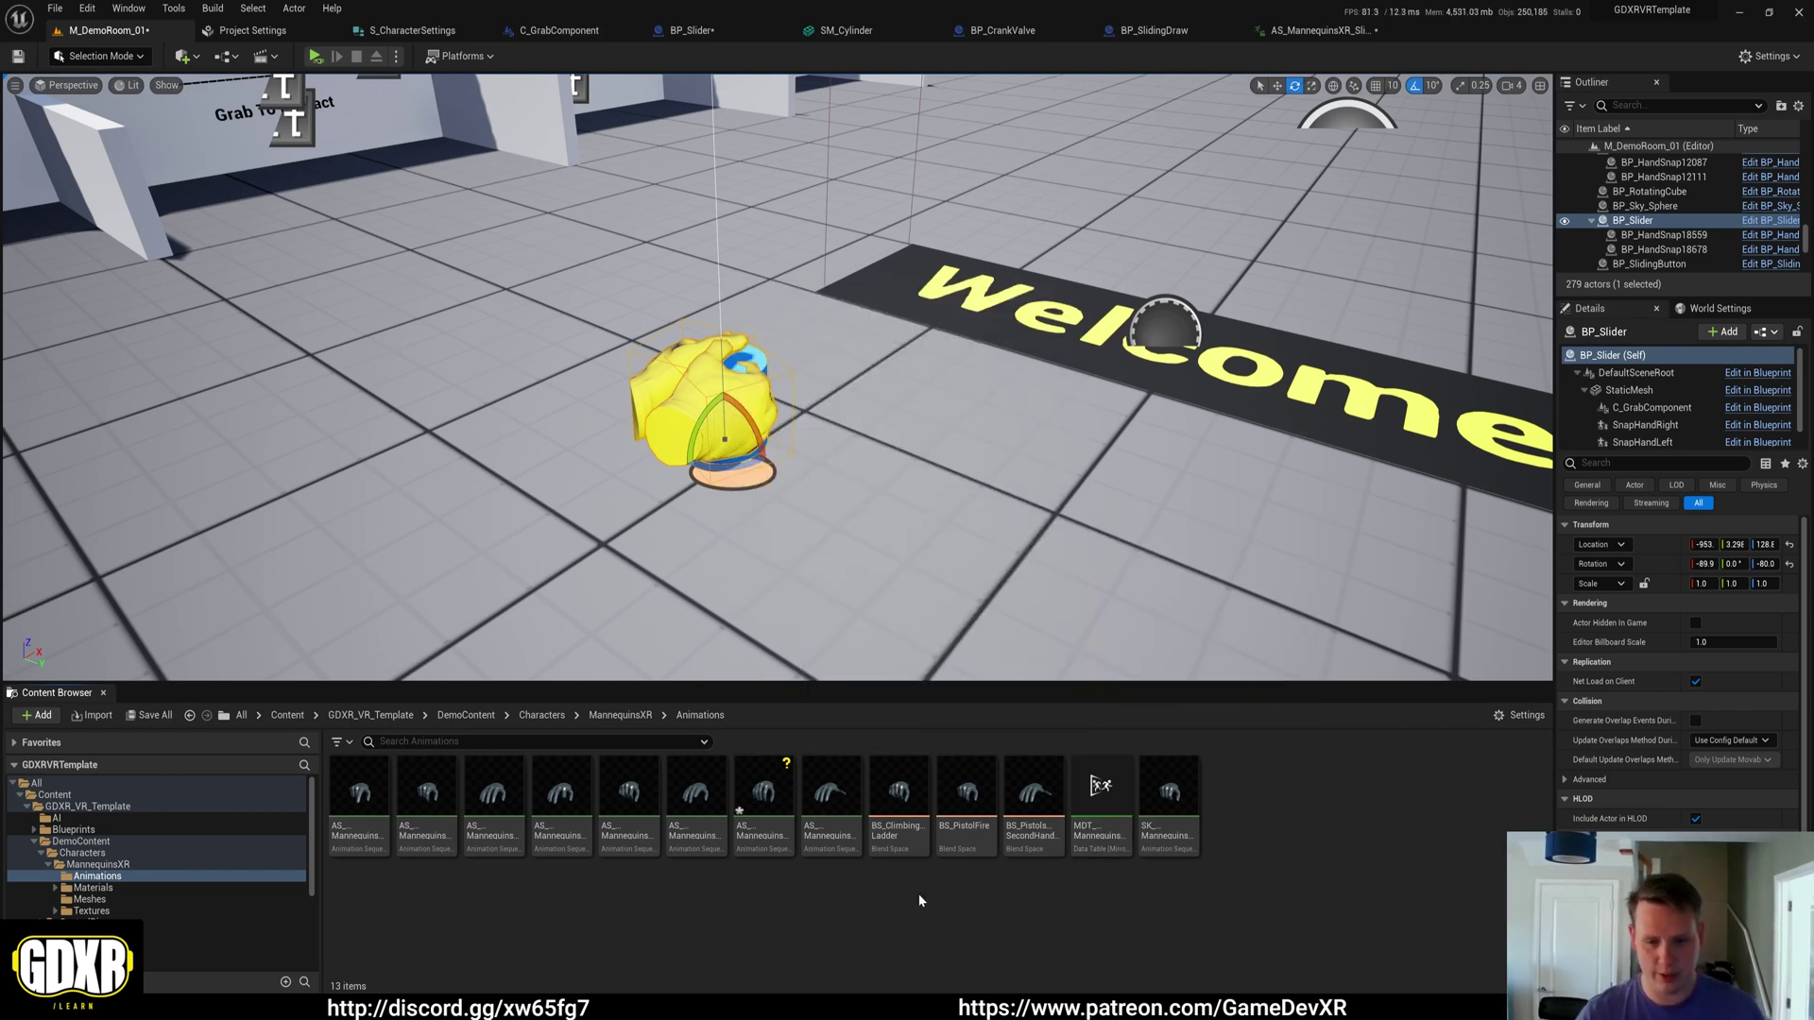
Duplicate the BS_ClimbingLadder blend space and name the copy BS_Slider.
{"action": "right_click", "coordinate": [907, 831]}
{"action": "left_click", "coordinate": [961, 563]}
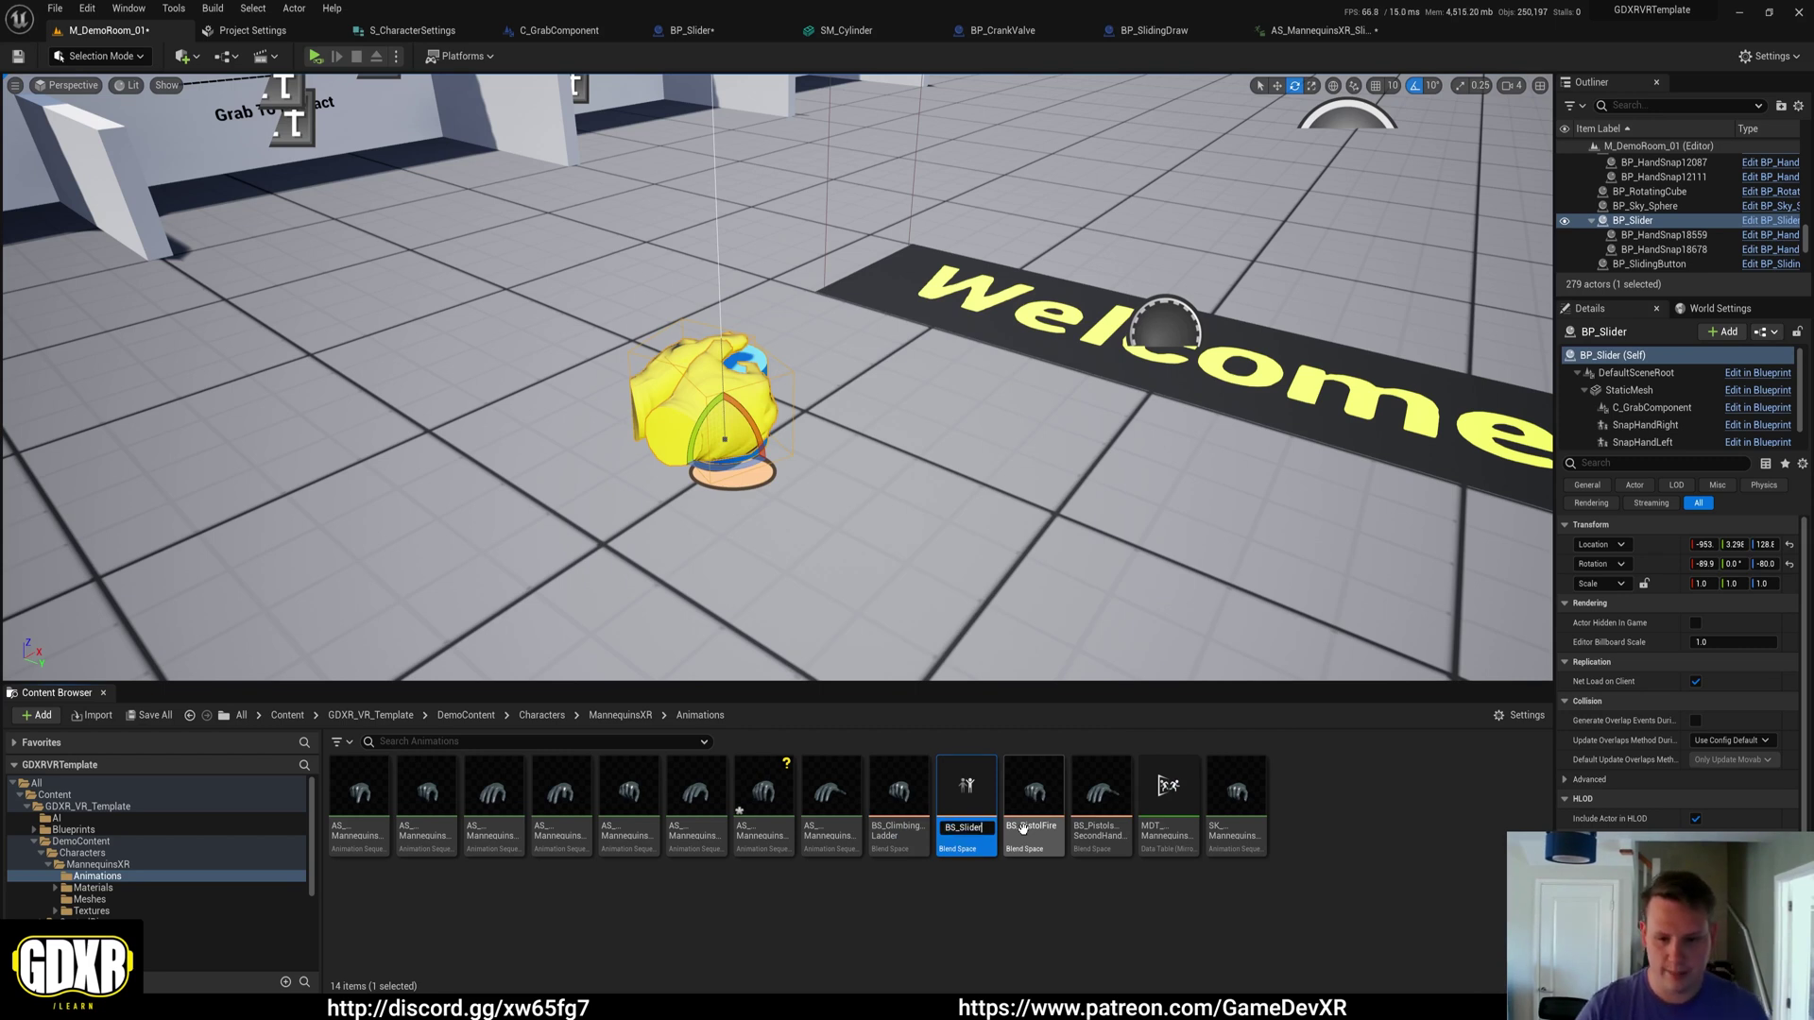
{"action": "type", "text": "BS_Slider"}
{"action": "key", "text": "Return"}
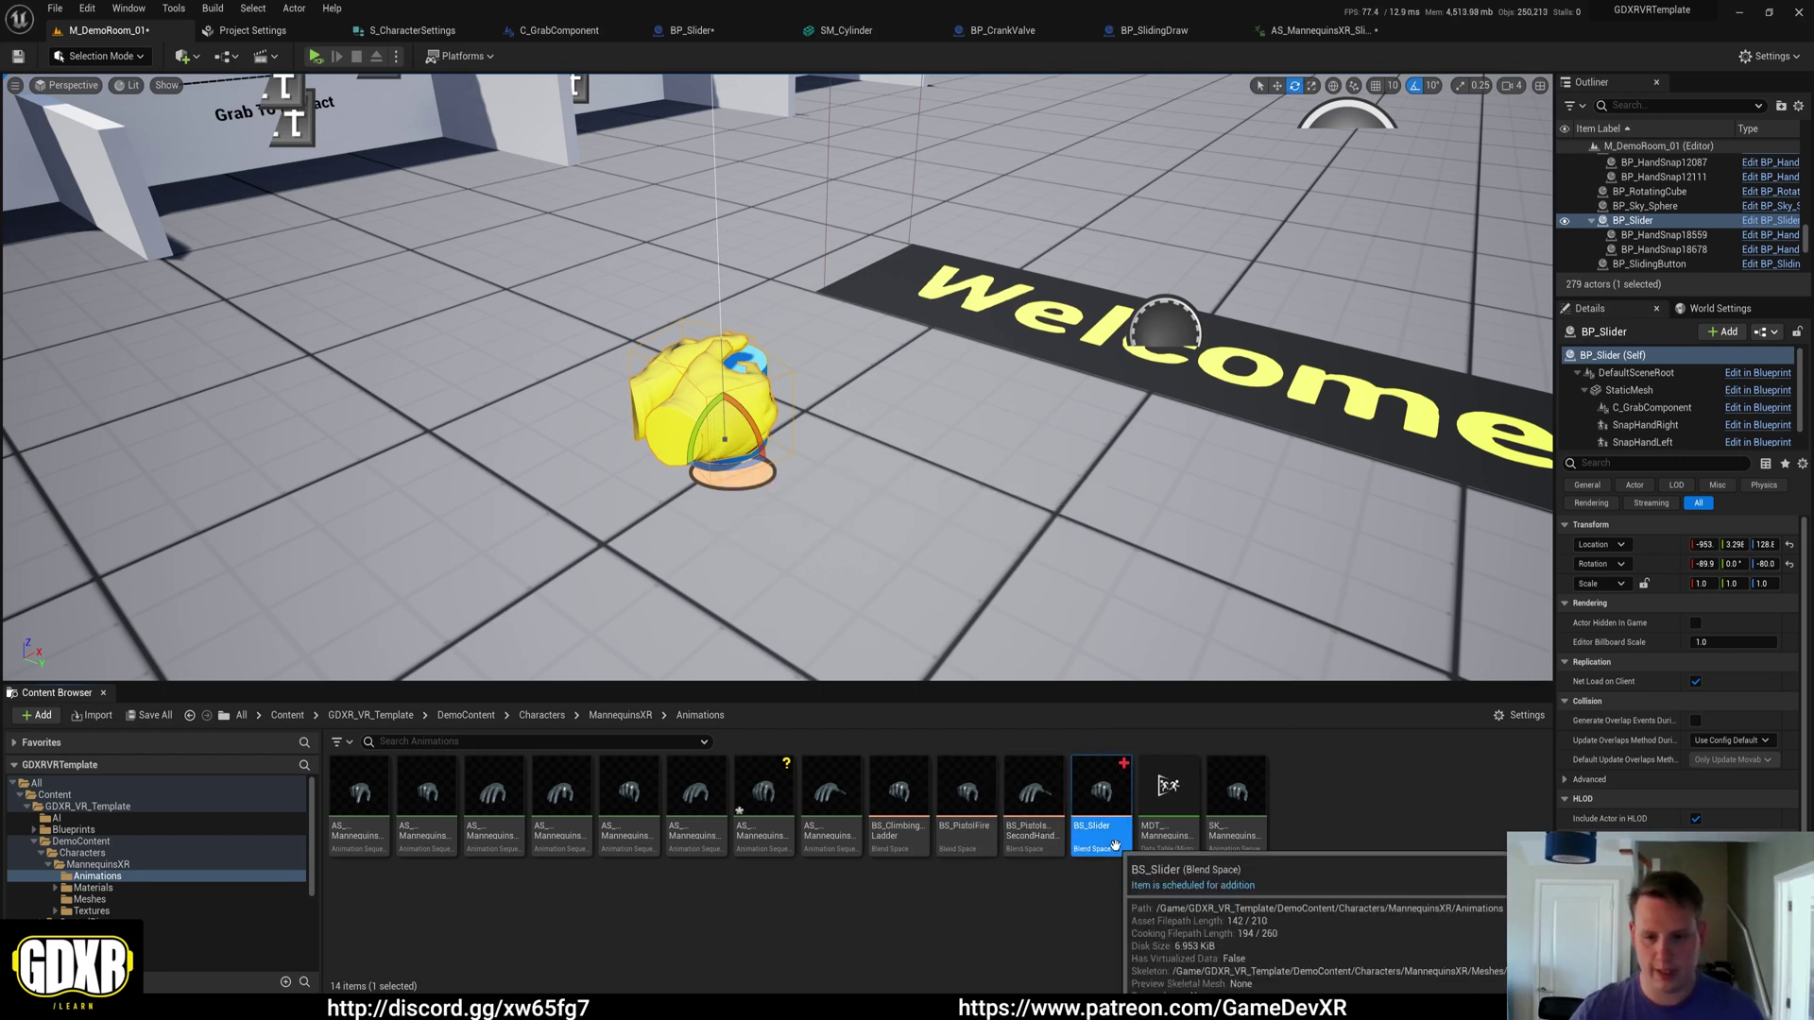
Open BS_Slider and delete the AS_MannequinsXR_Ladder sample from its blend graph.
{"action": "double_click", "coordinate": [1116, 846]}
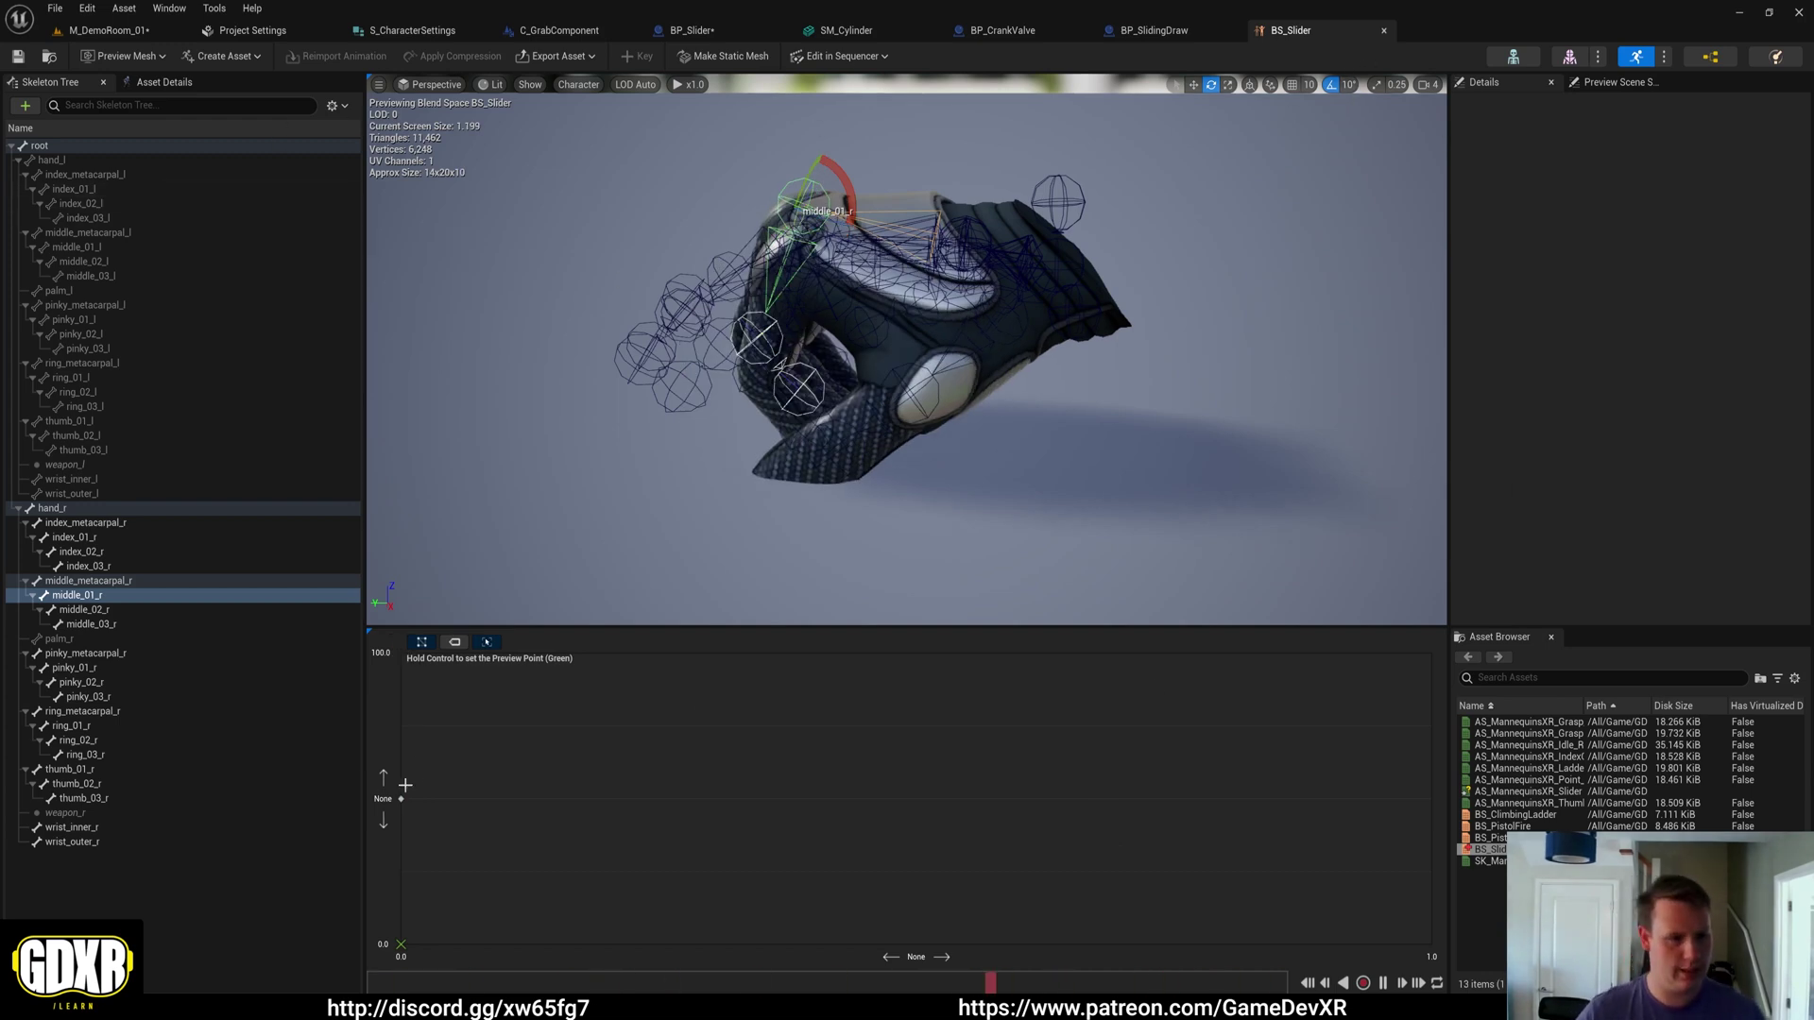
{"action": "left_click", "coordinate": [161, 82]}
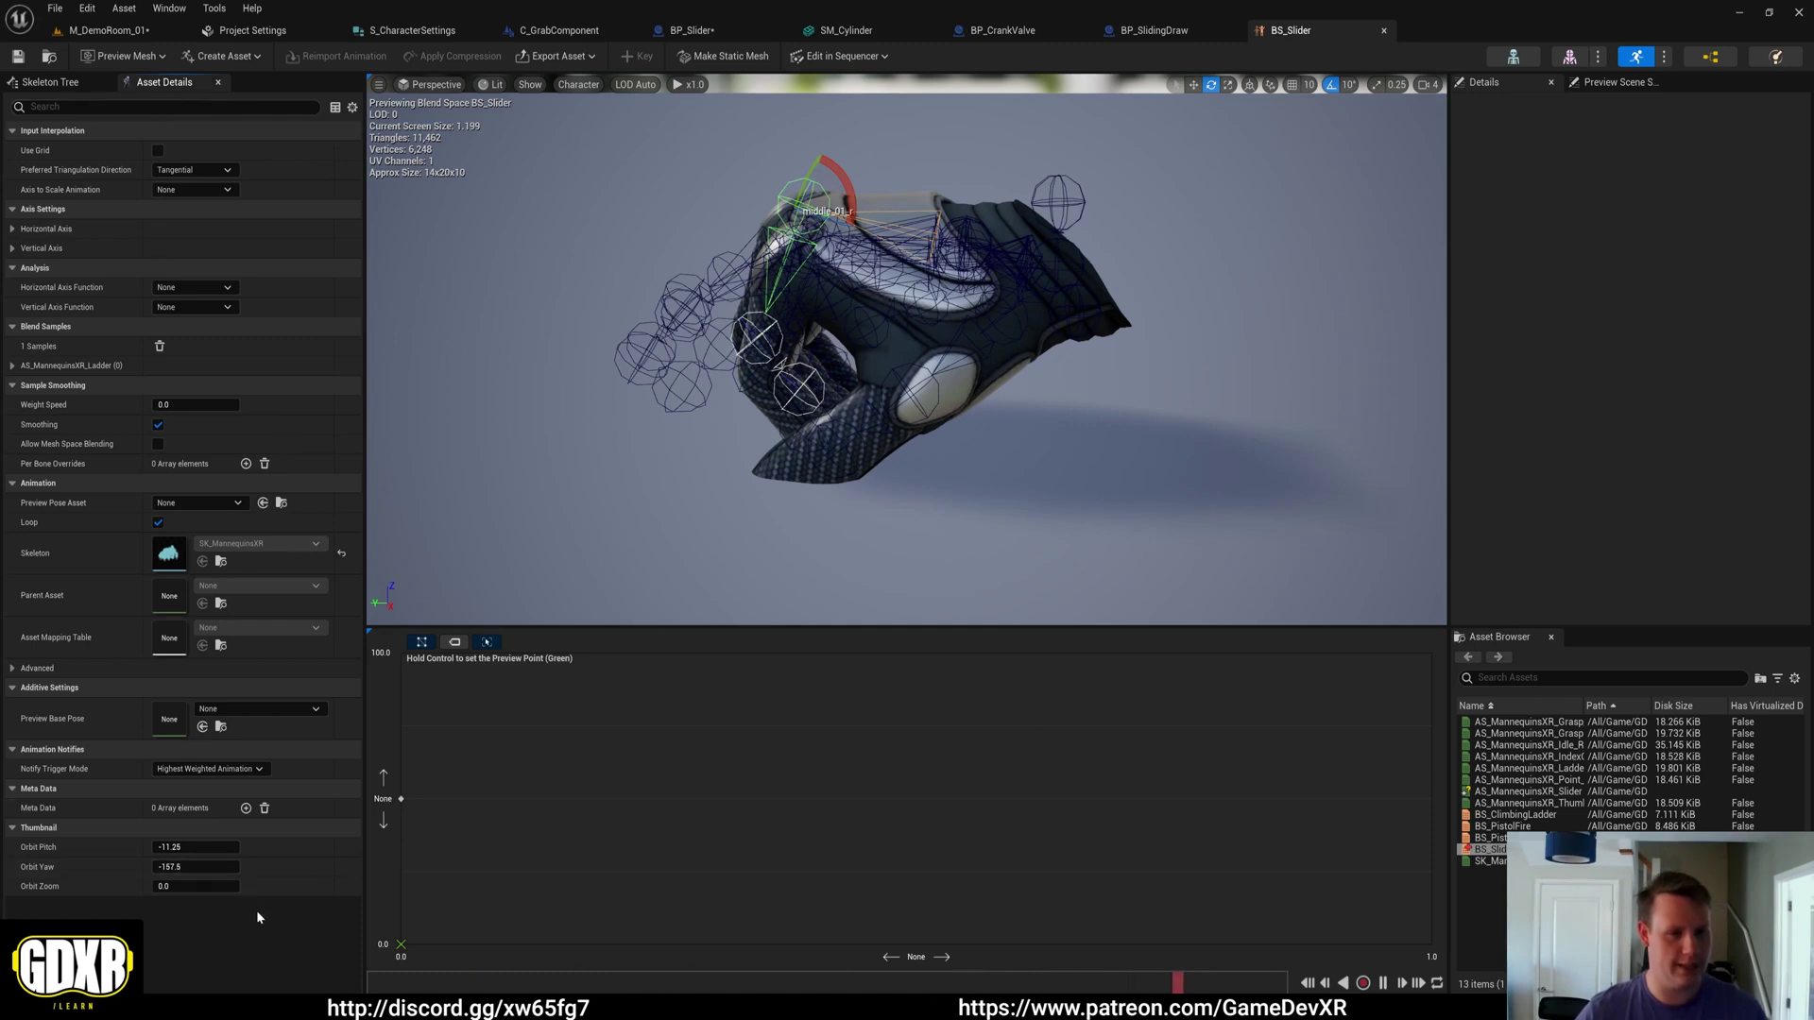
{"action": "left_click", "coordinate": [401, 800]}
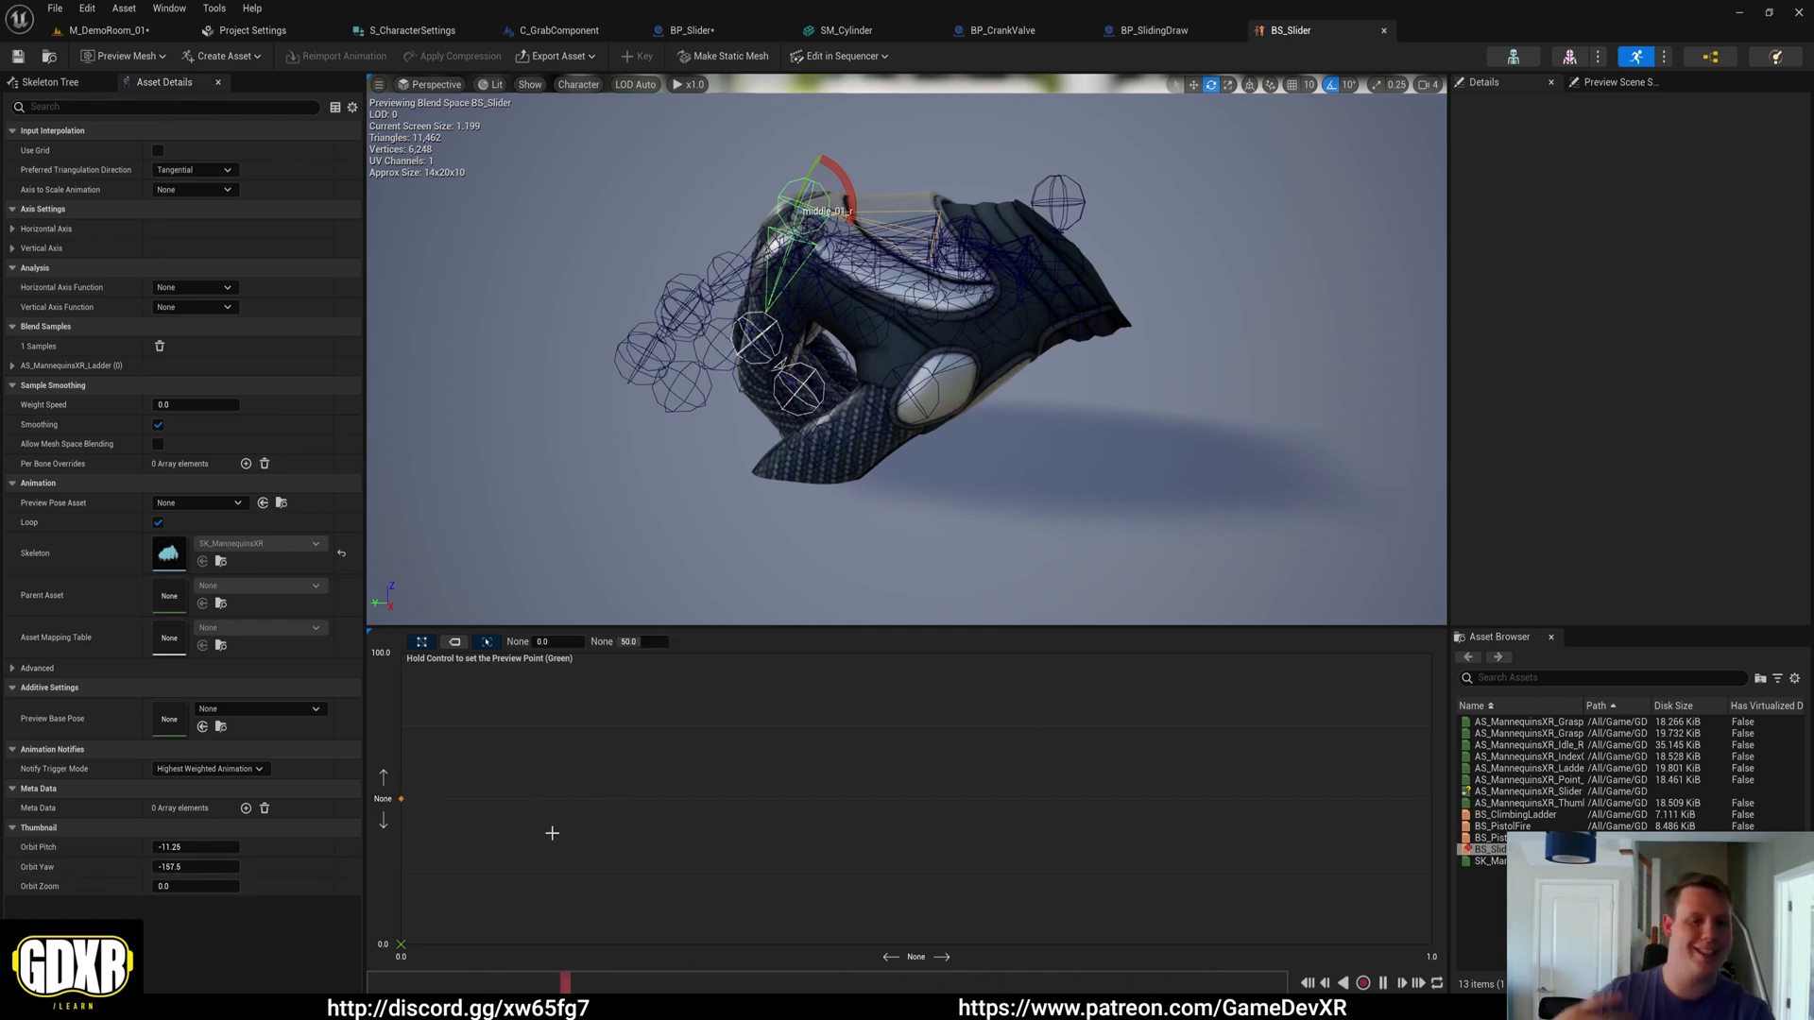
{"action": "key", "text": "Delete"}
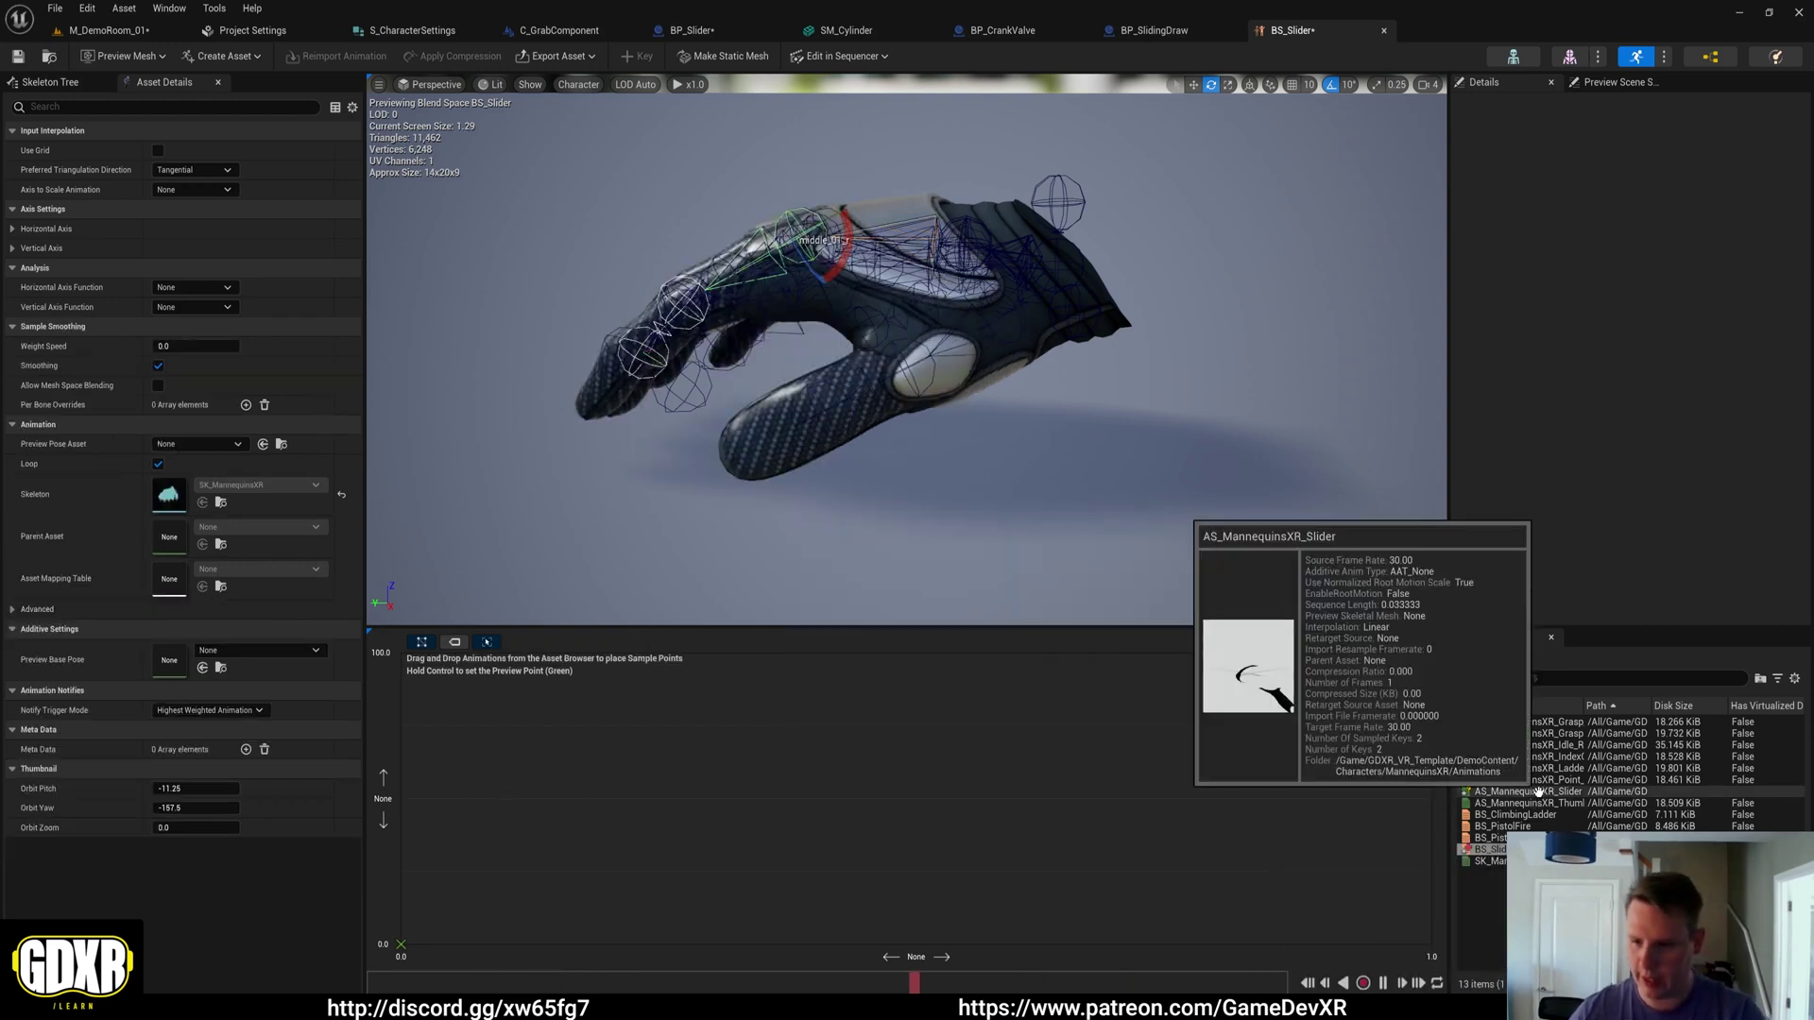
Add AS_MannequinsXR_Slider to the blend graph as a sample near the middle of the vertical axis.
{"action": "left_click_drag", "start_coordinate": [1527, 792], "coordinate": [406, 800]}
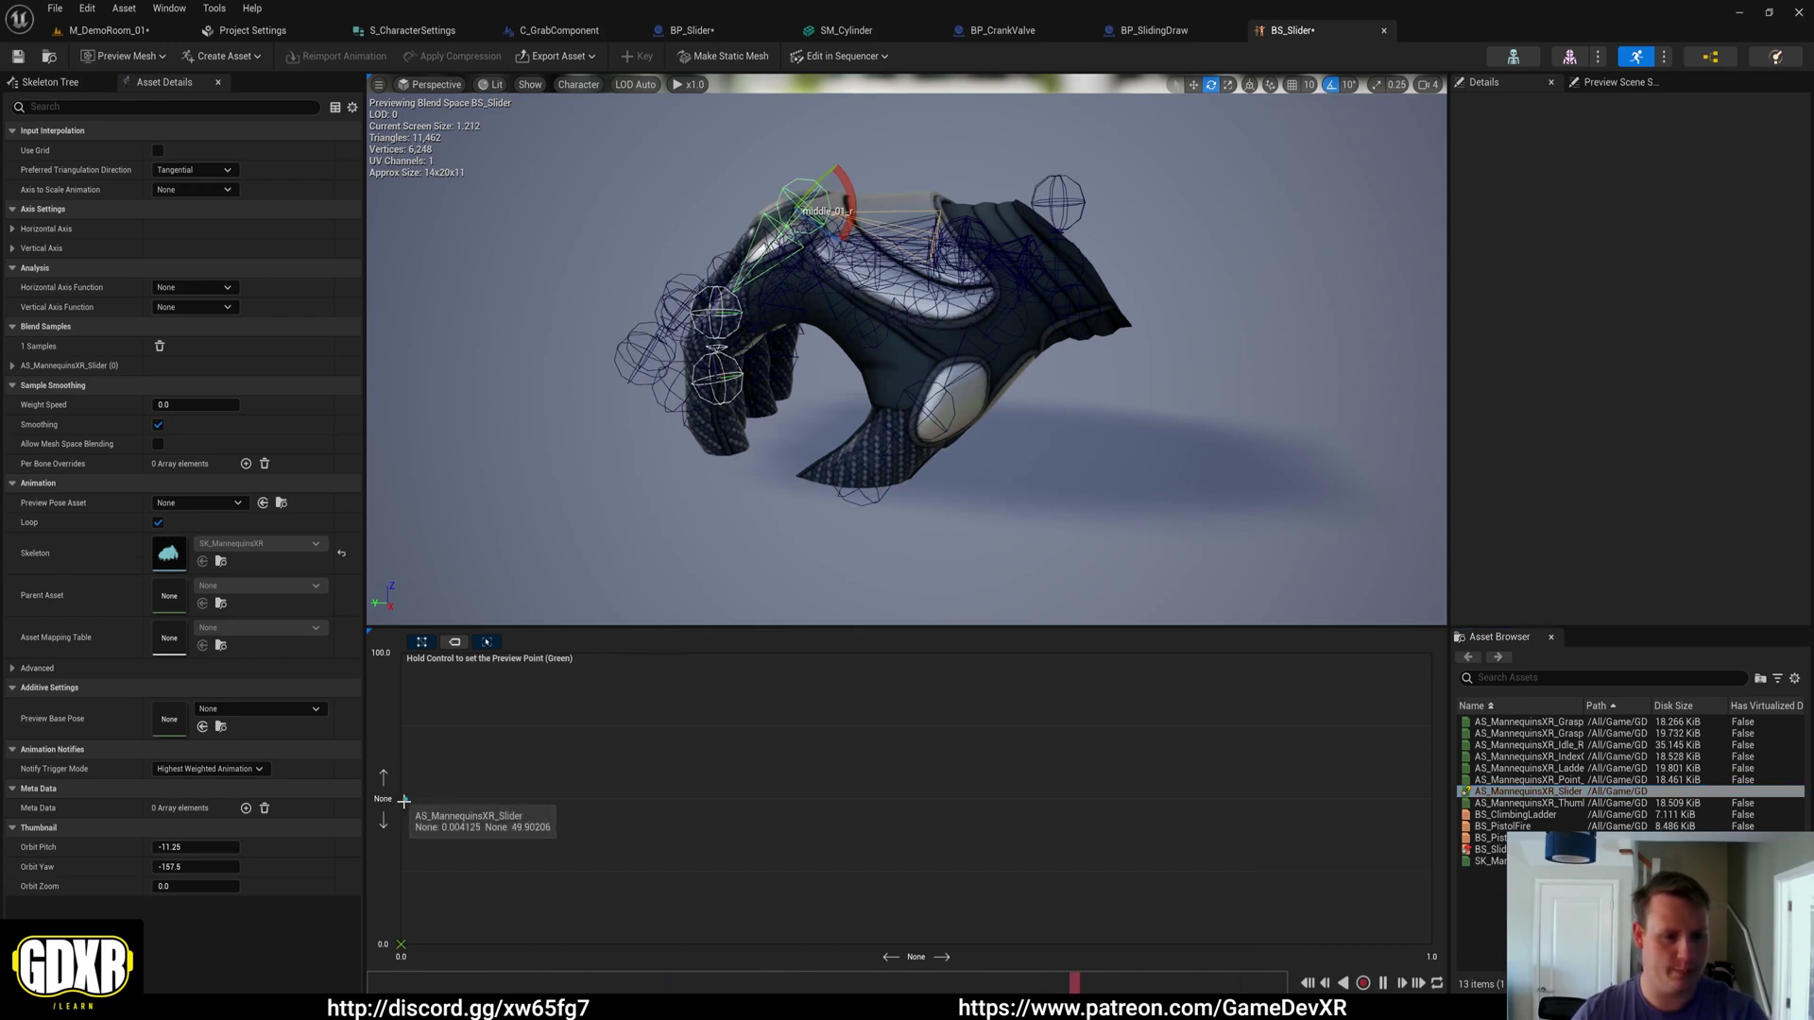
{"action": "left_click", "coordinate": [406, 800]}
{"action": "left_click", "coordinate": [569, 641]}
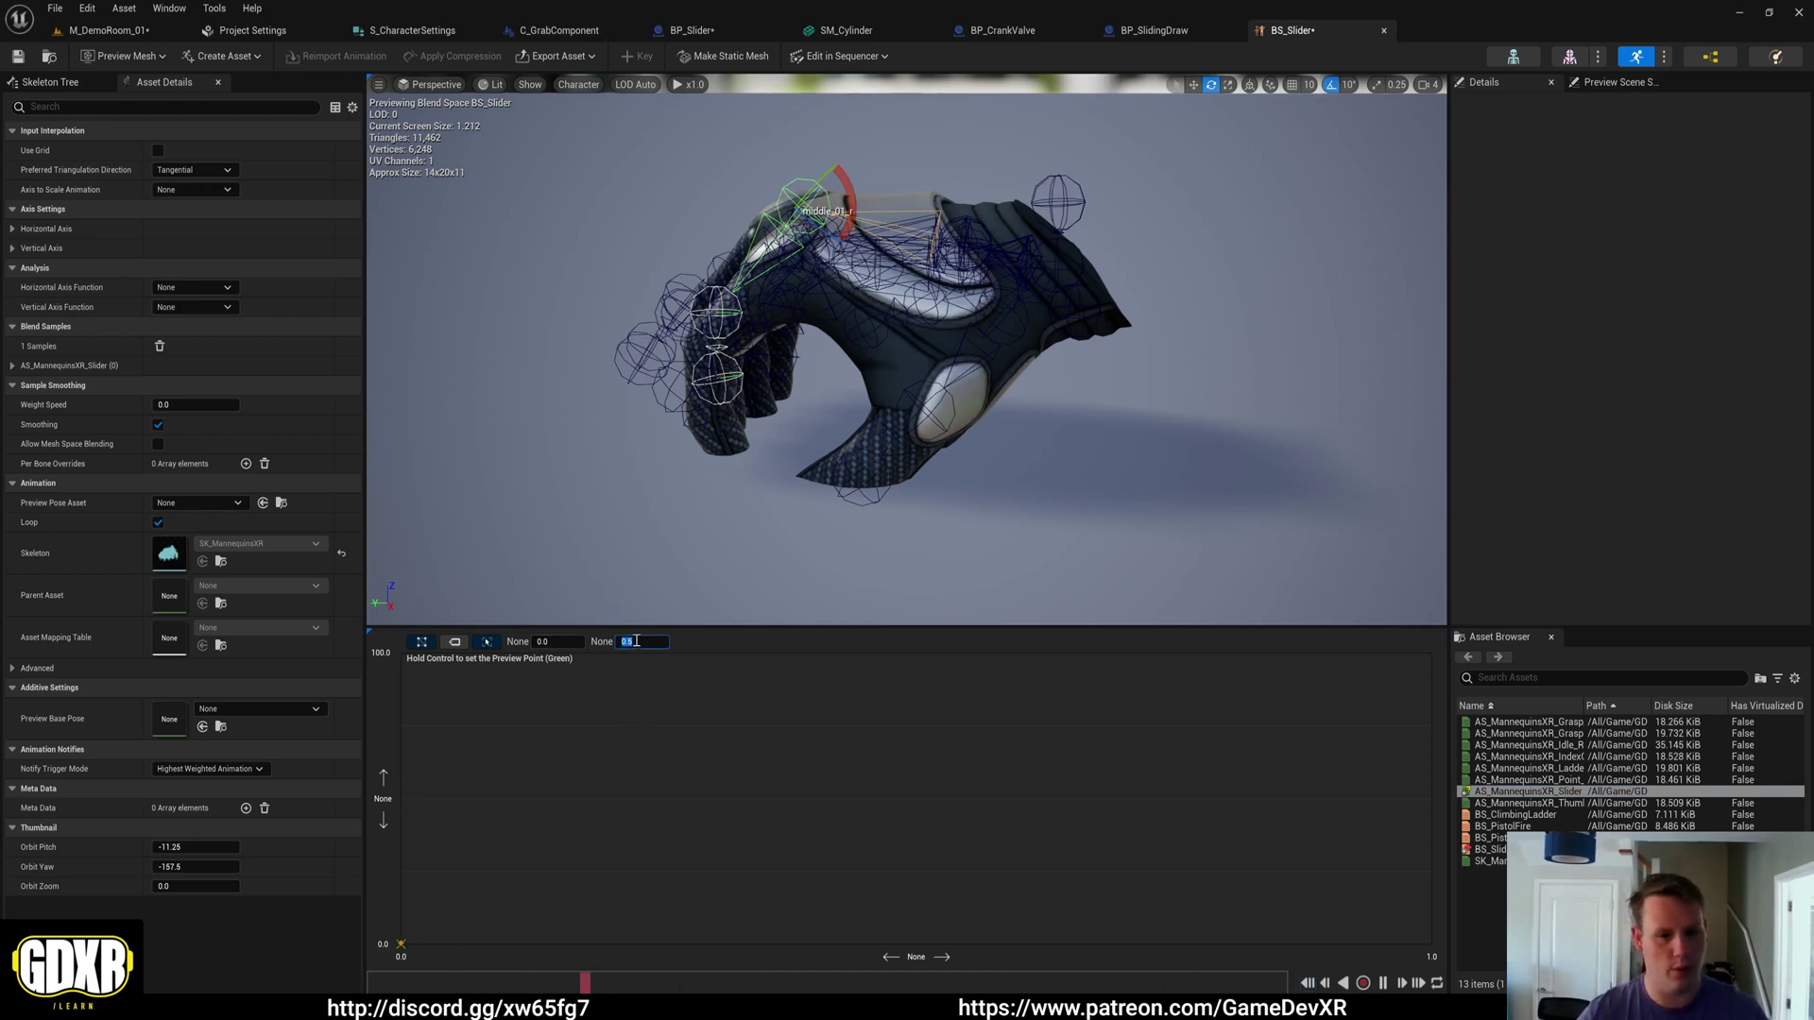
{"action": "left_click", "coordinate": [635, 752]}
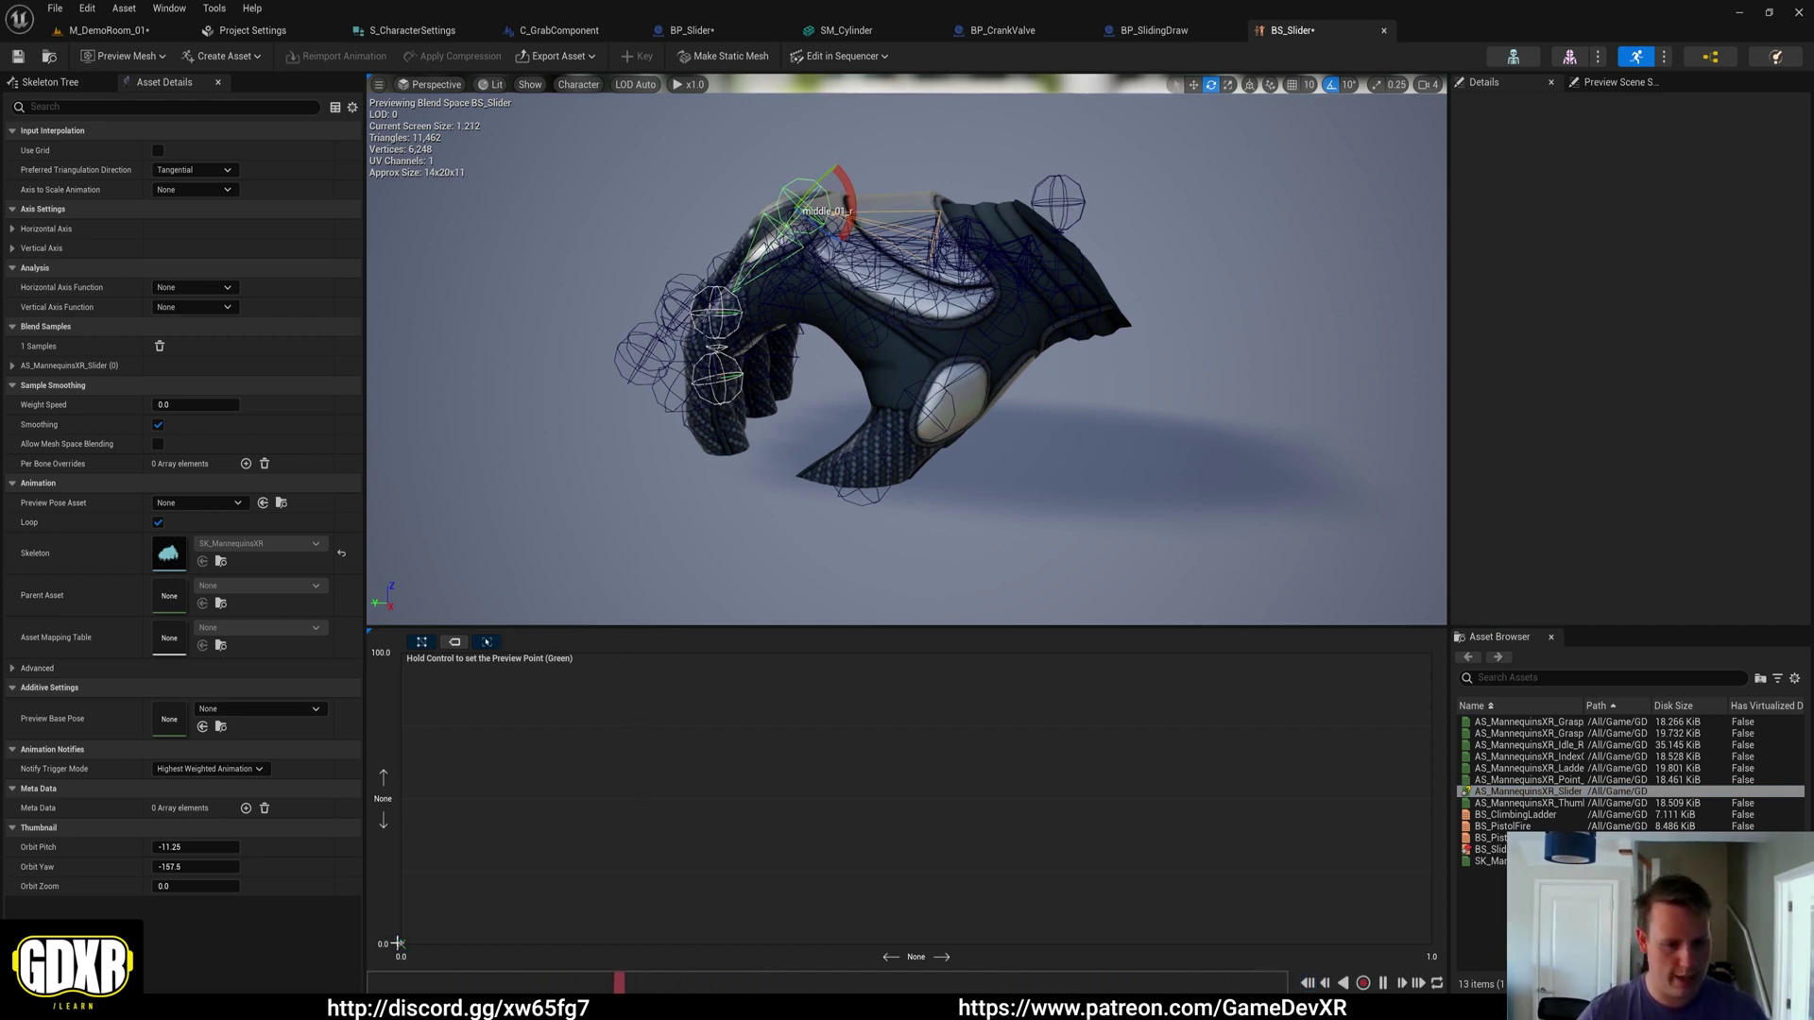
{"action": "left_click_drag", "start_coordinate": [398, 942], "coordinate": [413, 806]}
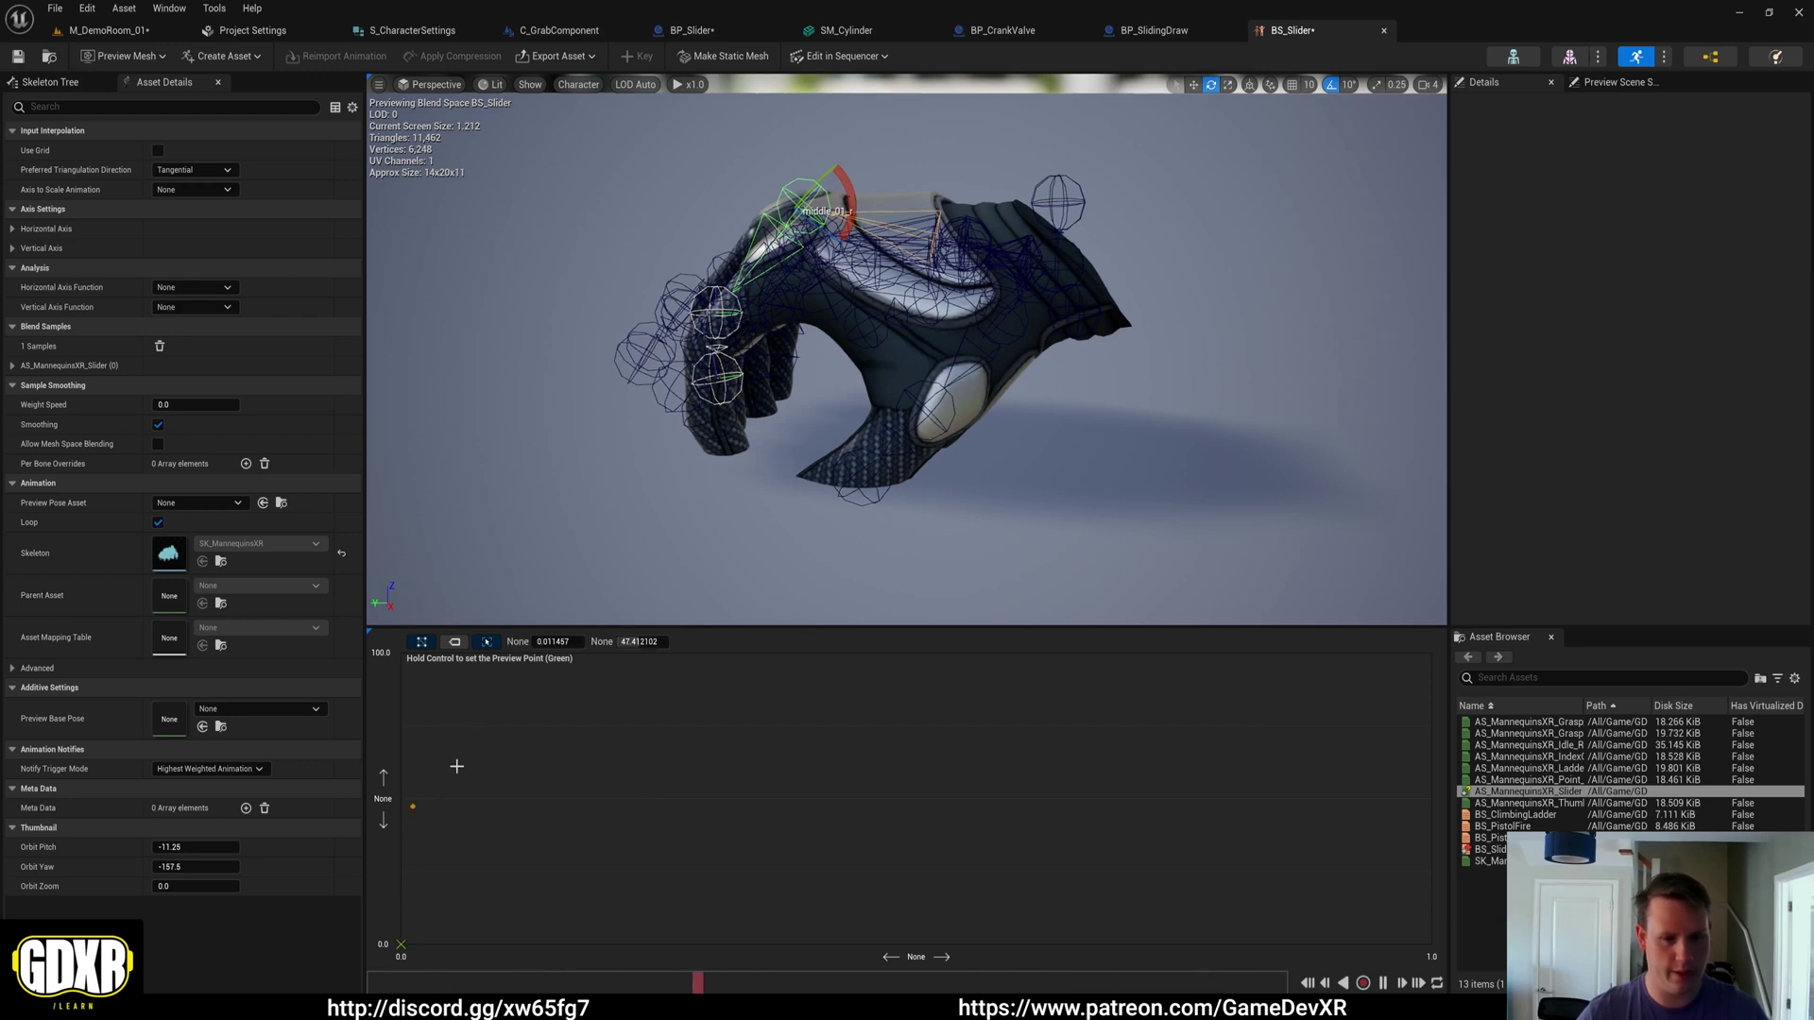
Set the slider sample's horizontal value to 0 and its vertical value to 50, and save BS_Slider.
{"action": "left_click", "coordinate": [566, 646]}
{"action": "type", "text": "0"}
{"action": "key", "text": "Return"}
{"action": "left_click", "coordinate": [640, 641]}
{"action": "type", "text": "50"}
{"action": "key", "text": "Return"}
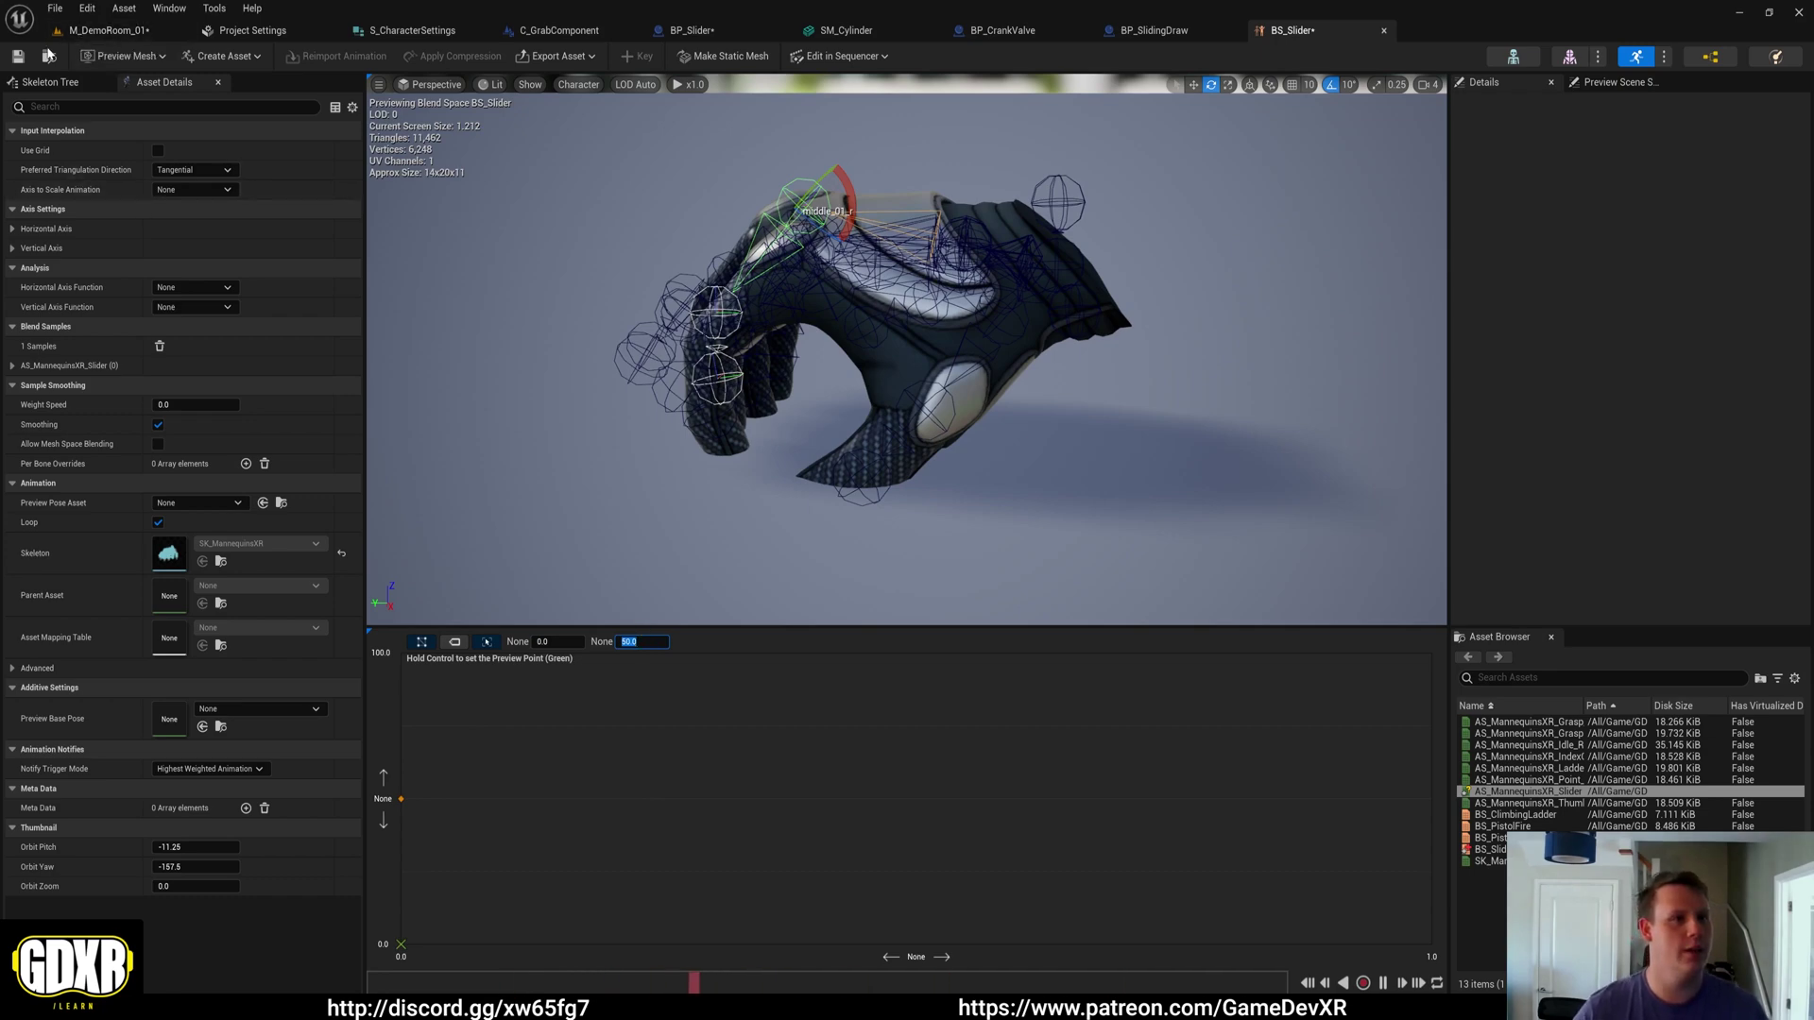
{"action": "left_click", "coordinate": [19, 56]}
Assign BS_Slider as the Custom Anim Blend Space of SnapHandLeft in BP_Slider and compile the blueprint.
{"action": "left_click", "coordinate": [108, 30]}
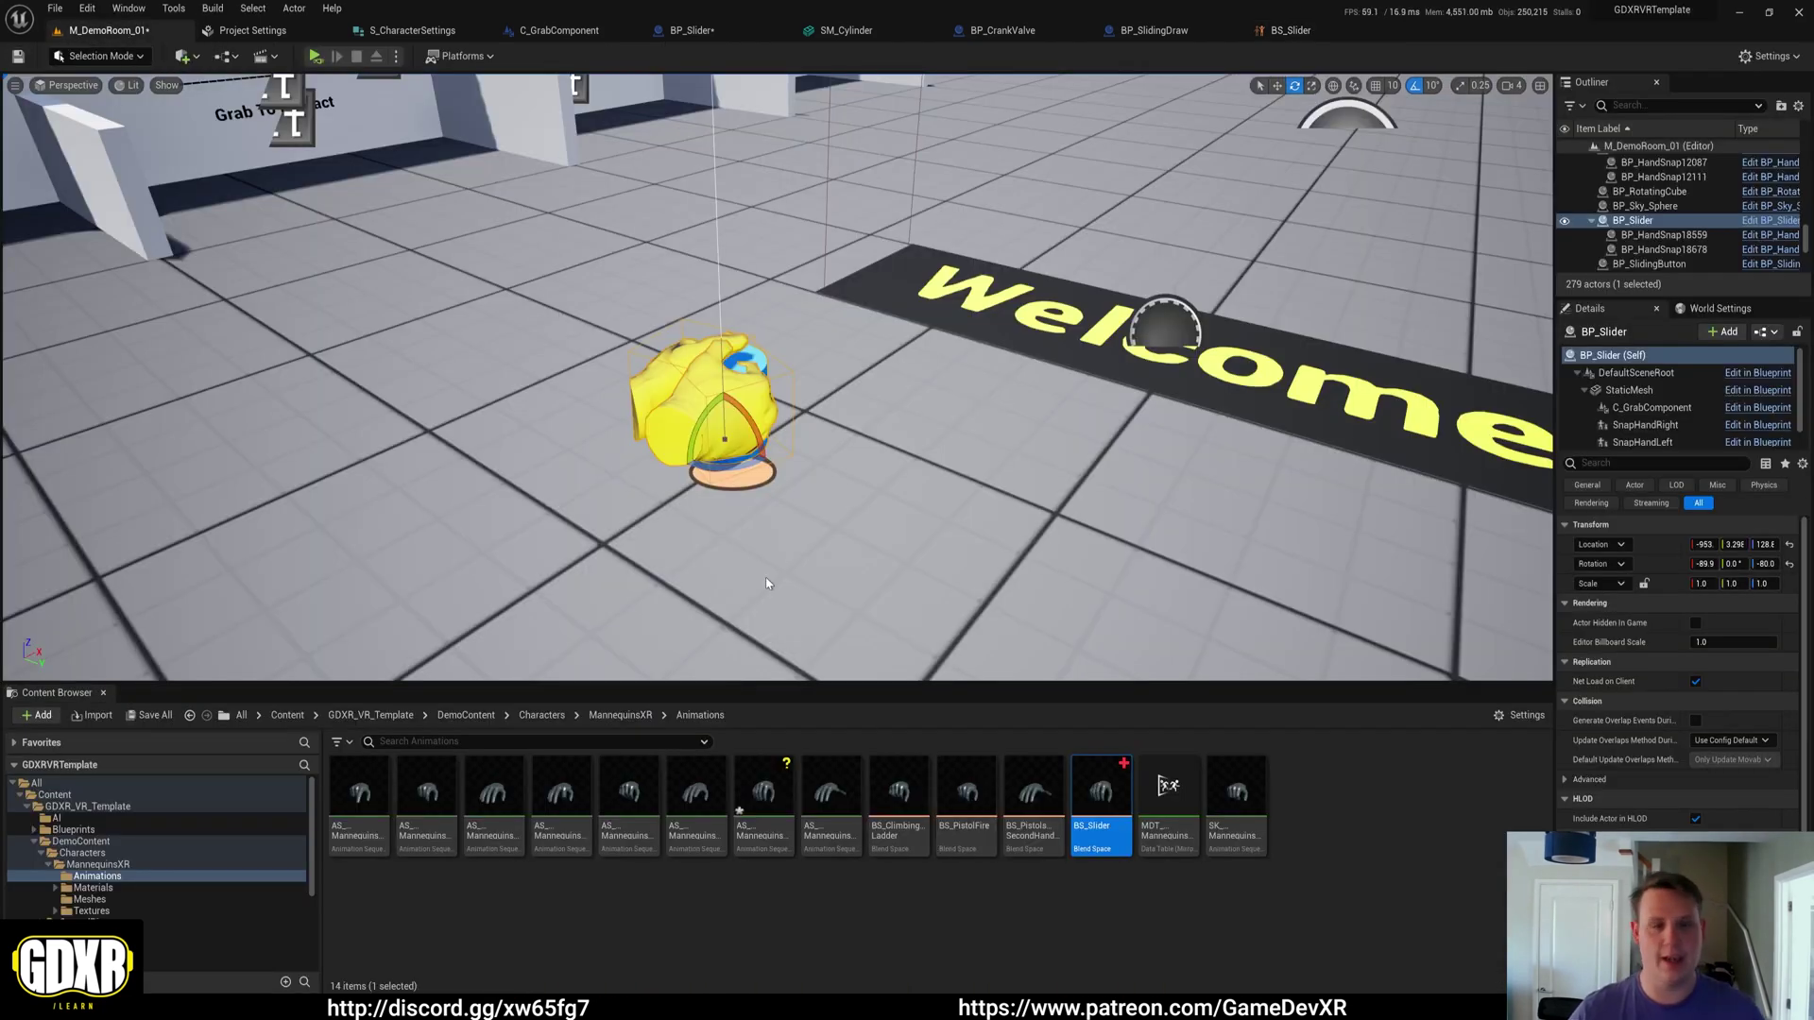
{"action": "left_click", "coordinate": [692, 31]}
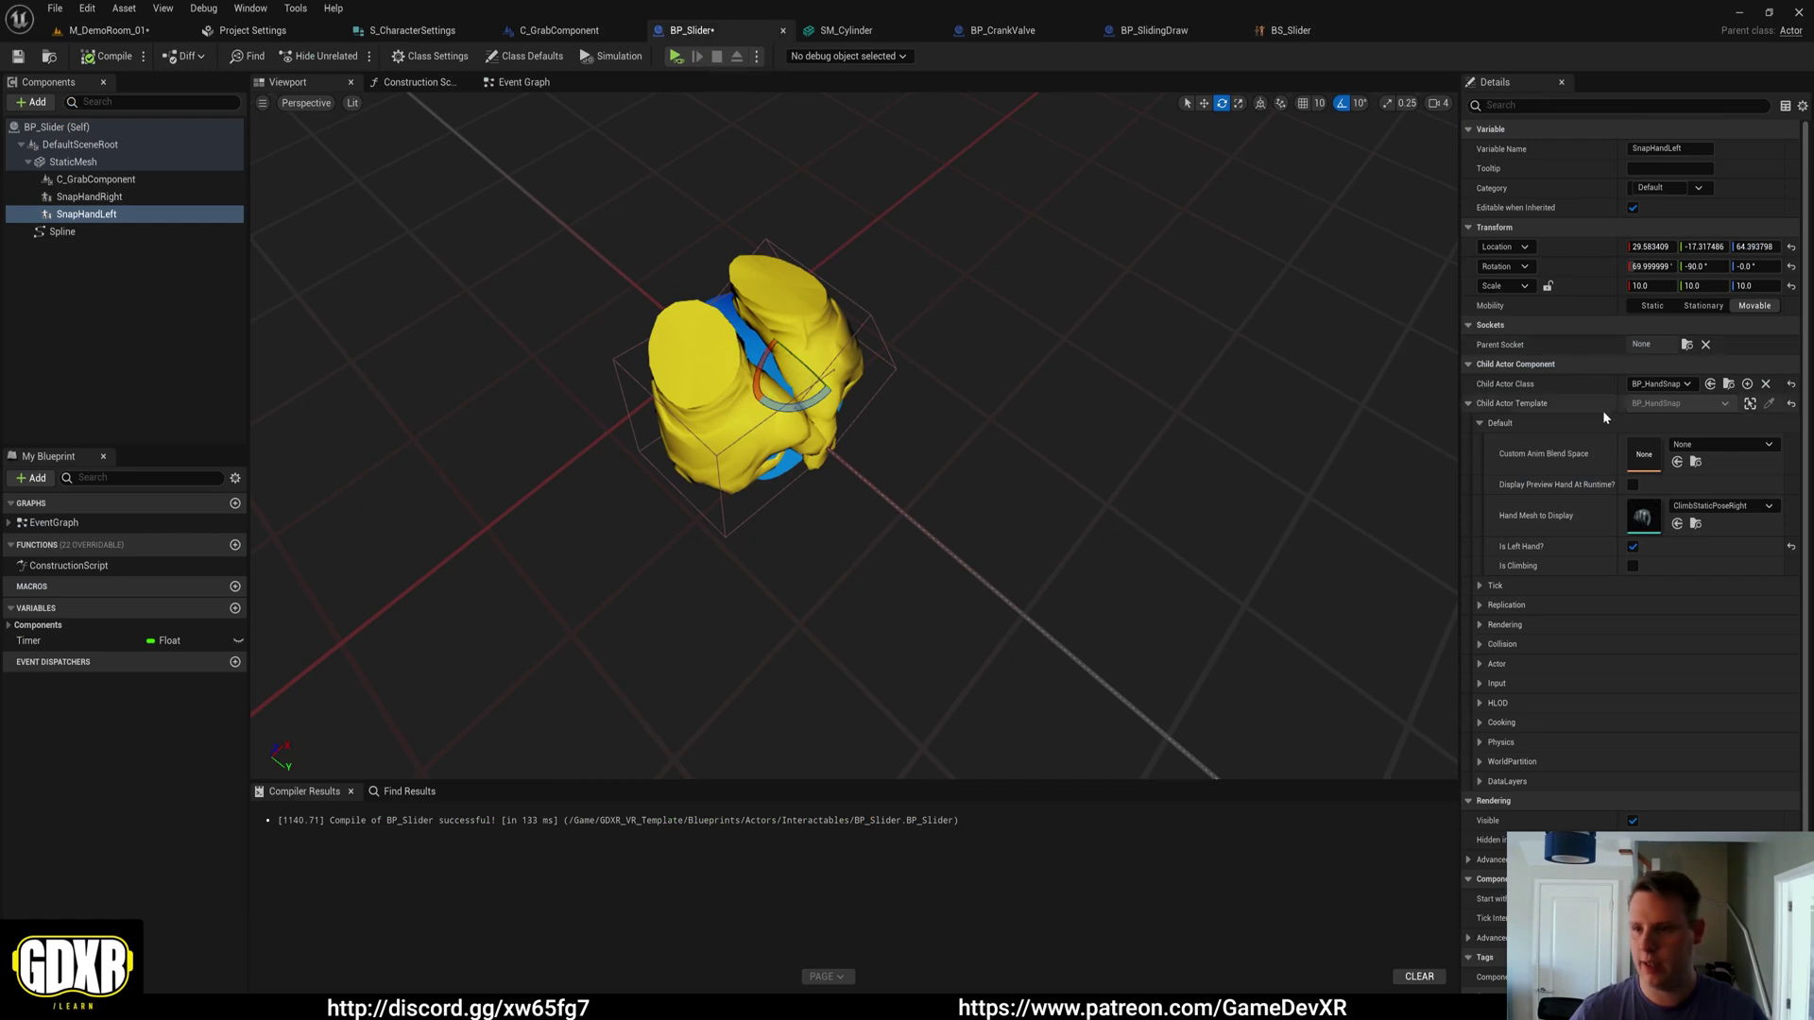
{"action": "left_click", "coordinate": [1721, 444]}
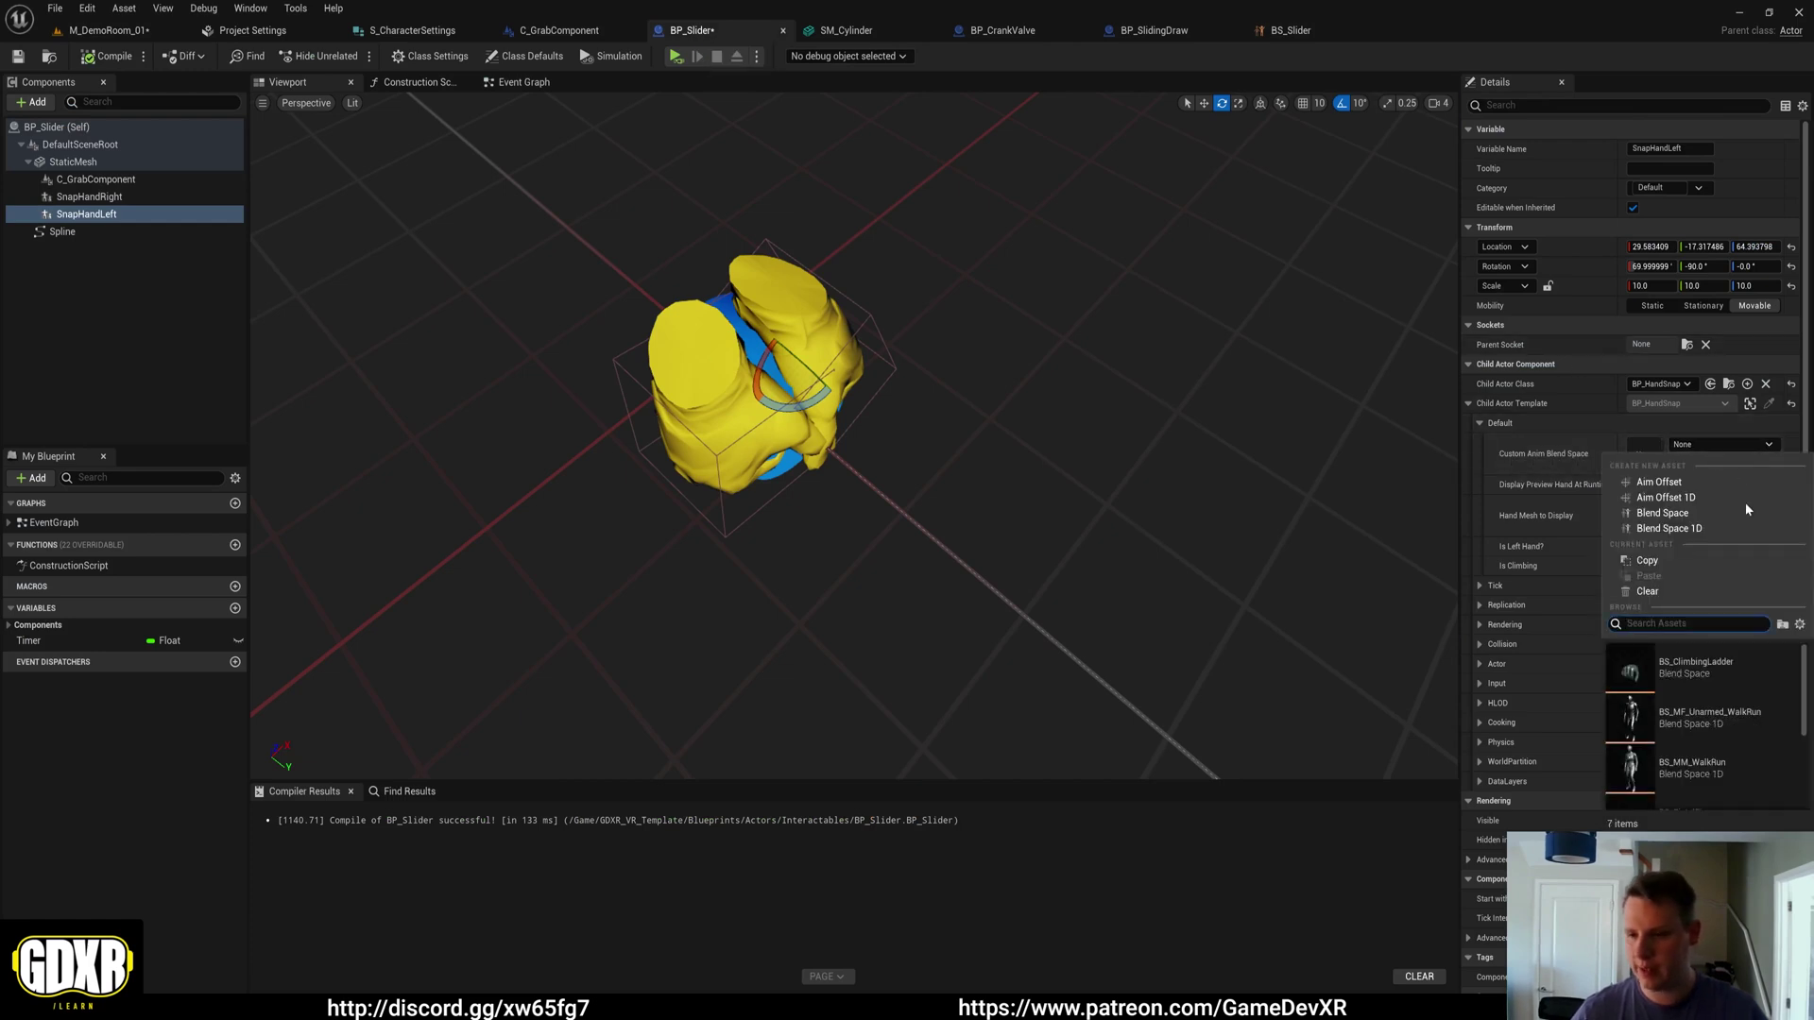
{"action": "scroll", "coordinate": [1766, 701], "scroll_direction": "down", "scroll_amount": 3}
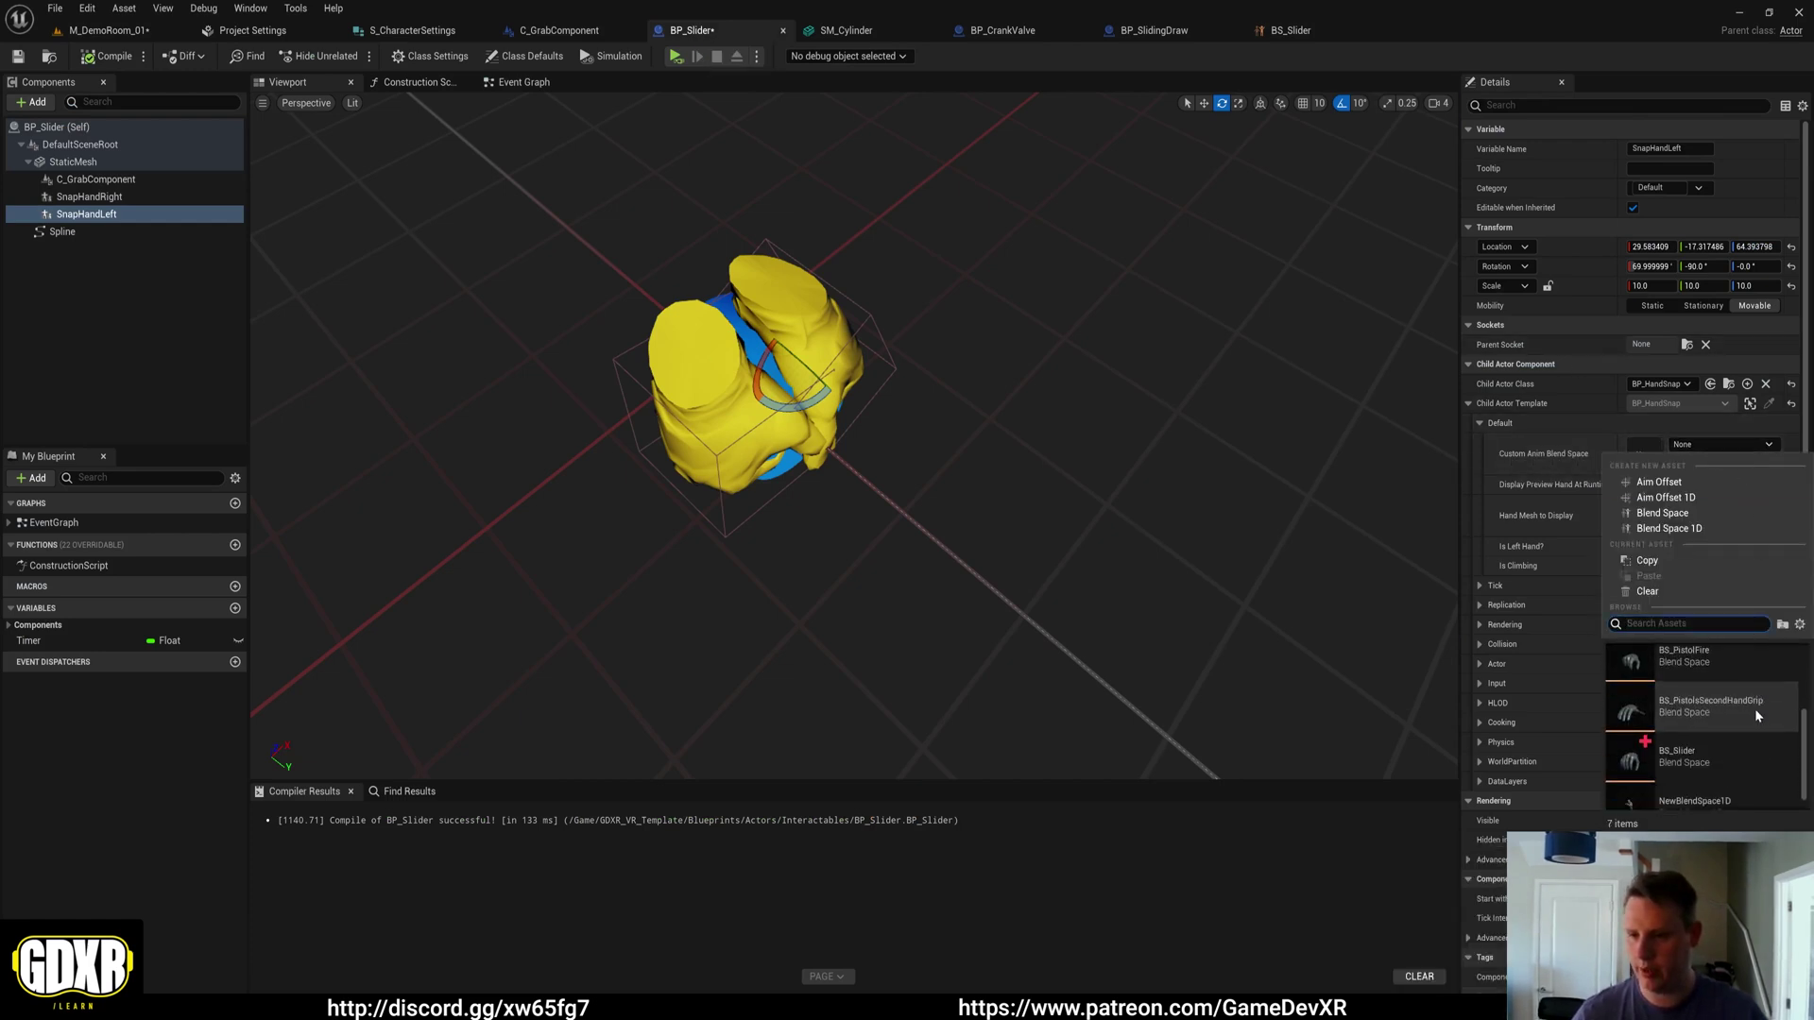
{"action": "left_click", "coordinate": [1714, 763]}
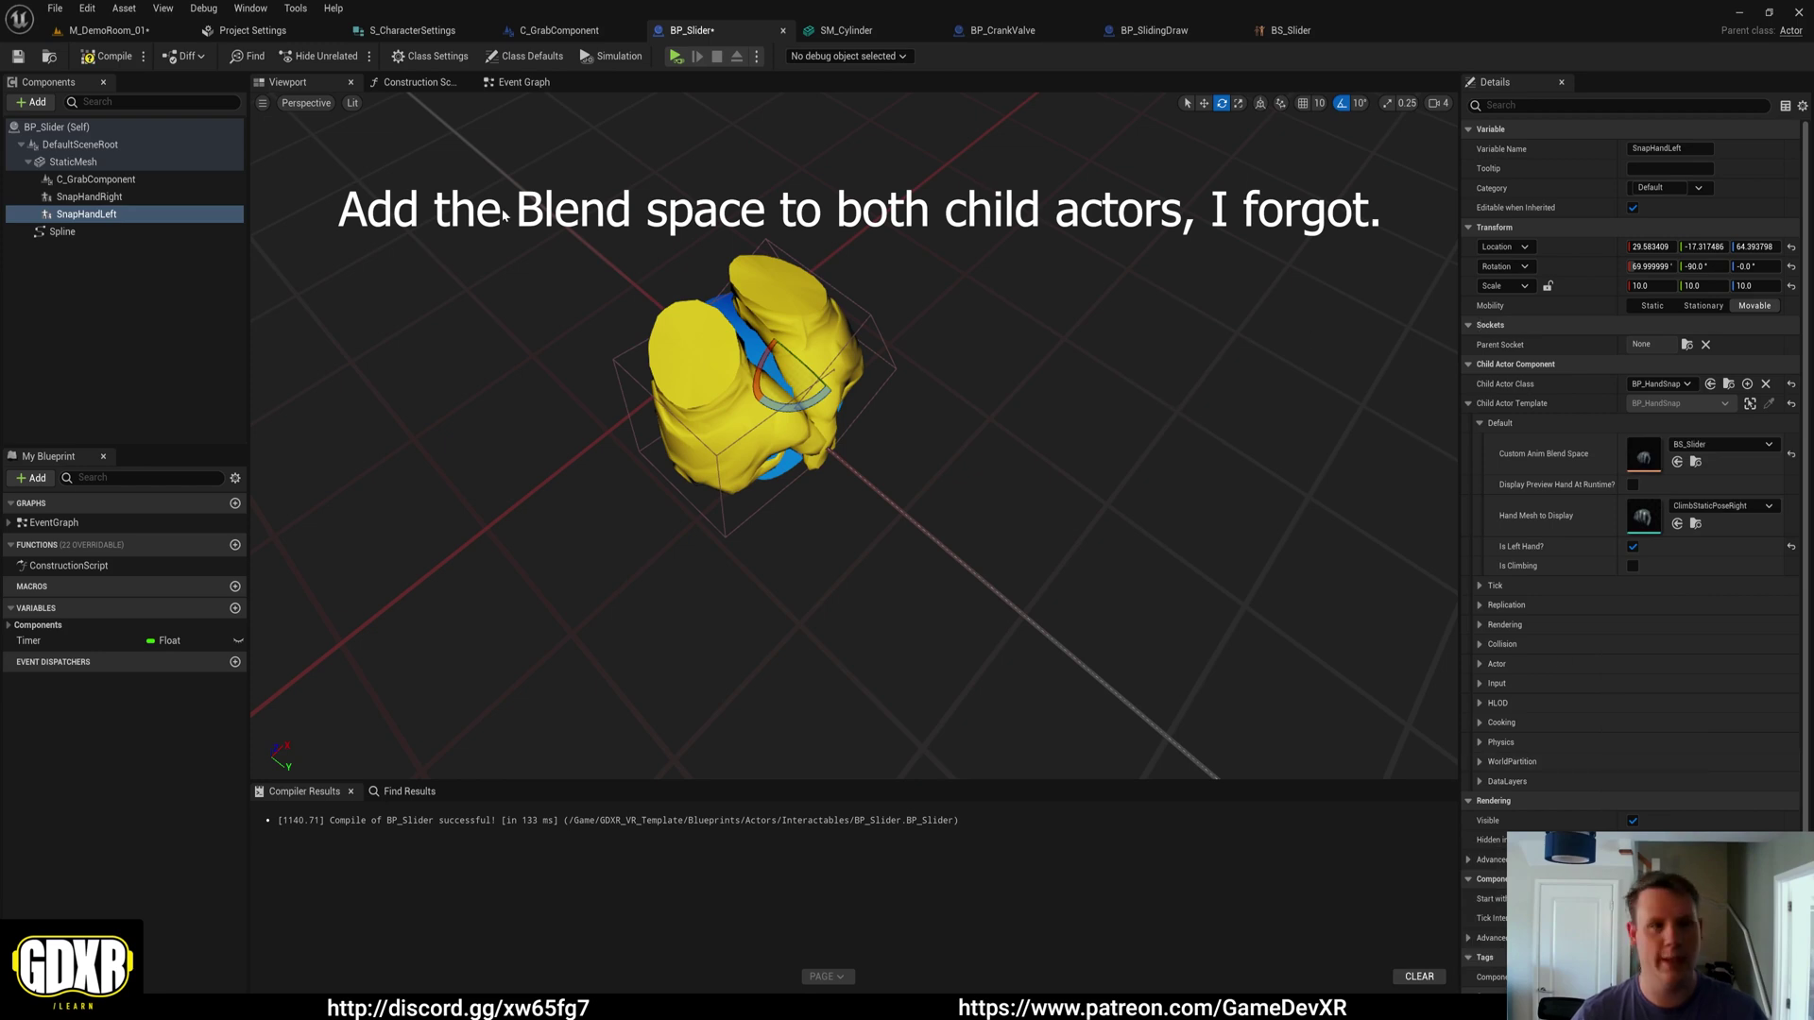
{"action": "left_click", "coordinate": [106, 56]}
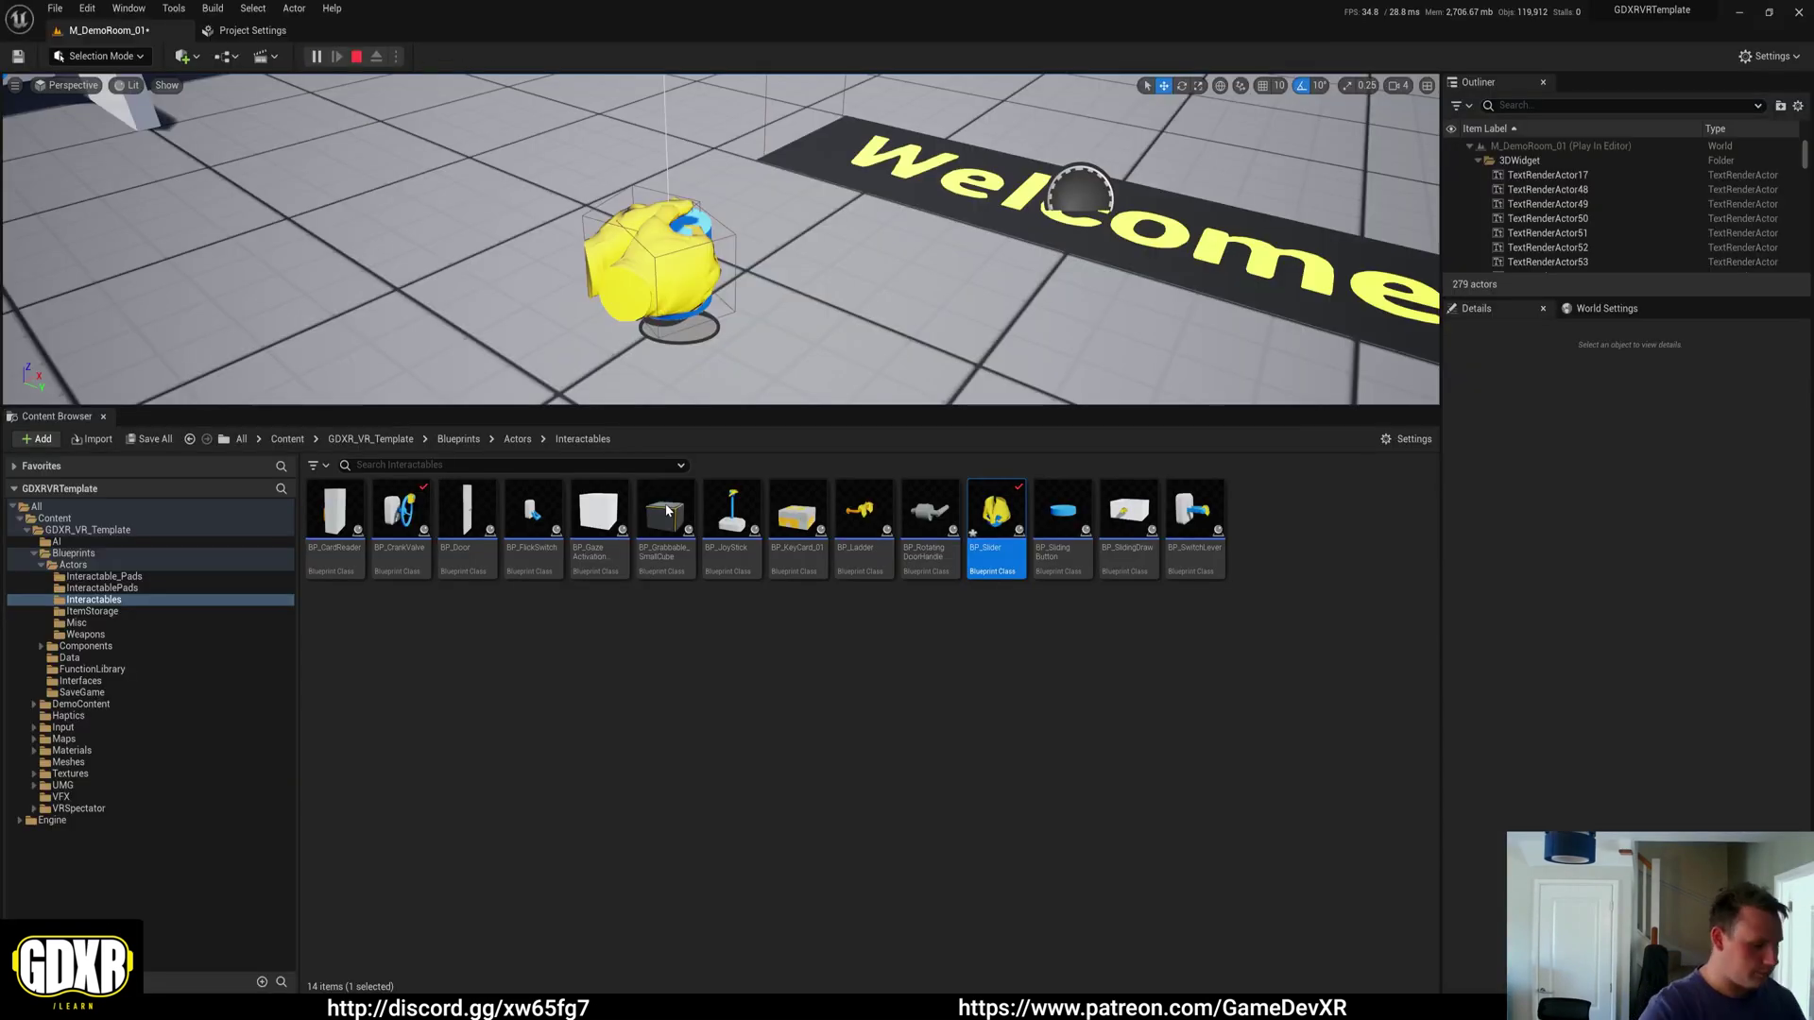
Stop the play session and enlarge the level viewport in both height and width.
{"action": "key", "text": "Escape"}
{"action": "left_click", "coordinate": [880, 650]}
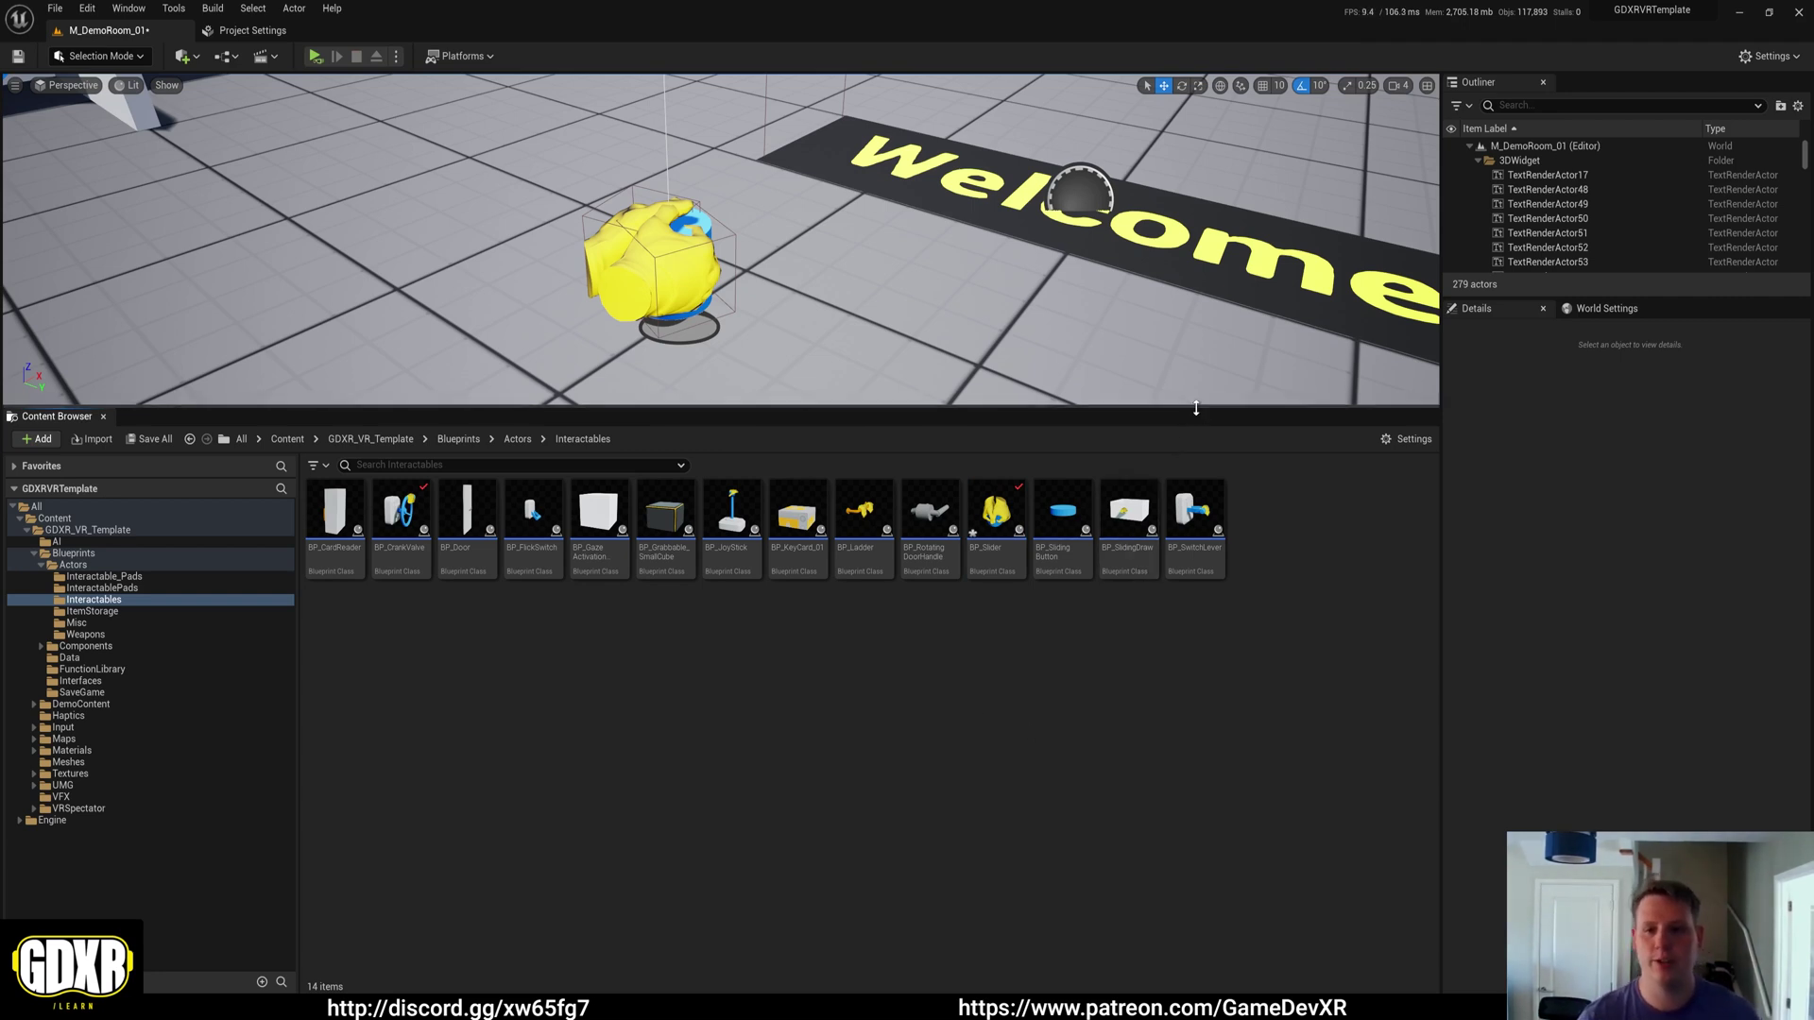
{"action": "left_click_drag", "start_coordinate": [1197, 408], "coordinate": [1179, 653]}
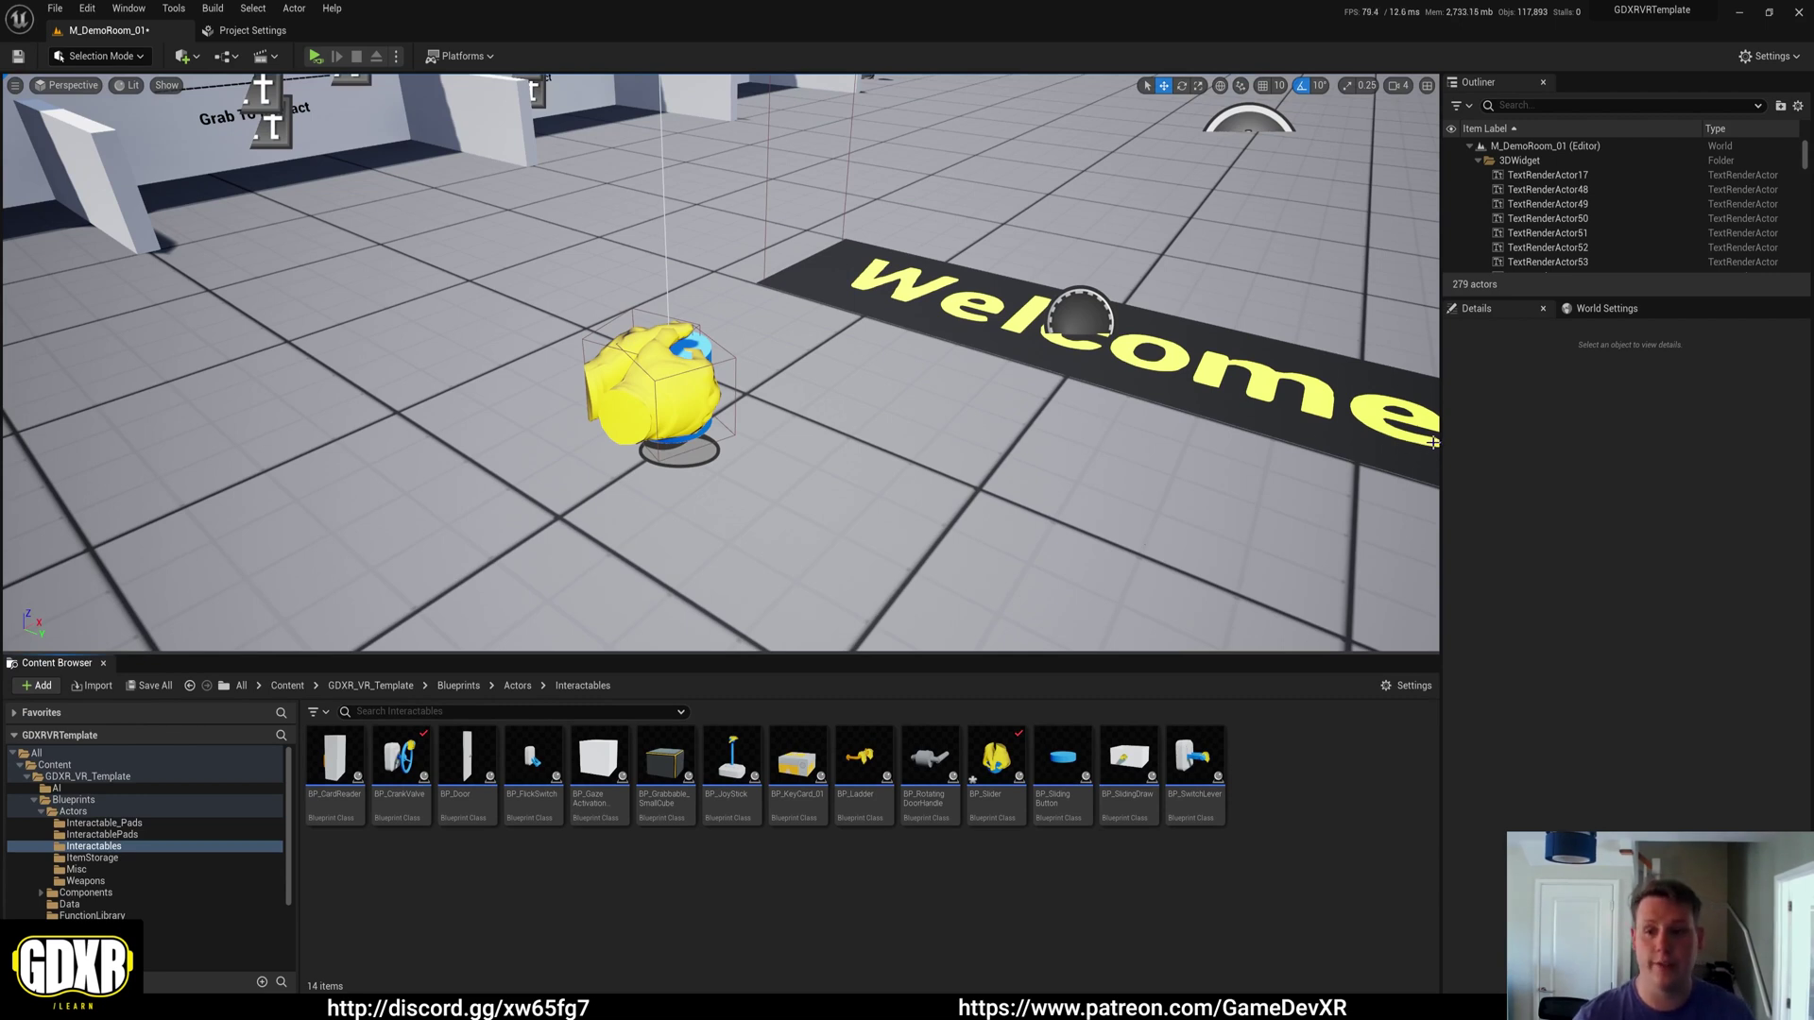
{"action": "left_click_drag", "start_coordinate": [1434, 442], "coordinate": [1540, 443]}
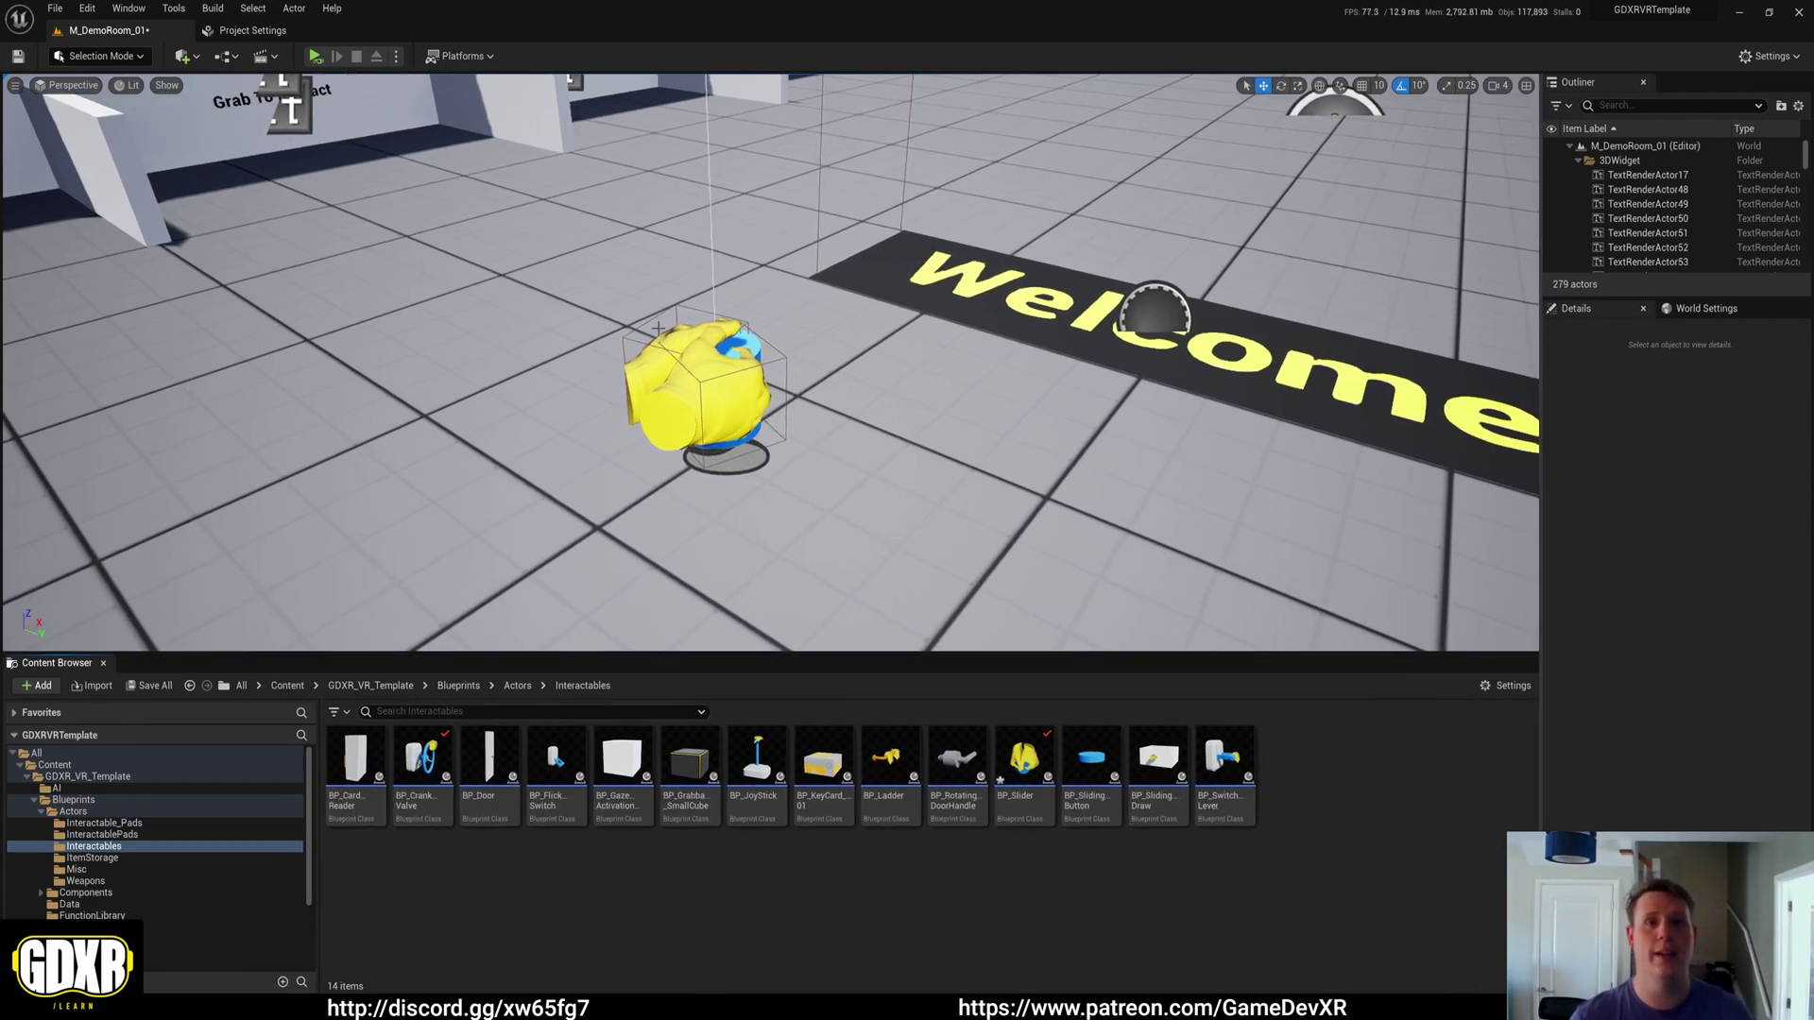